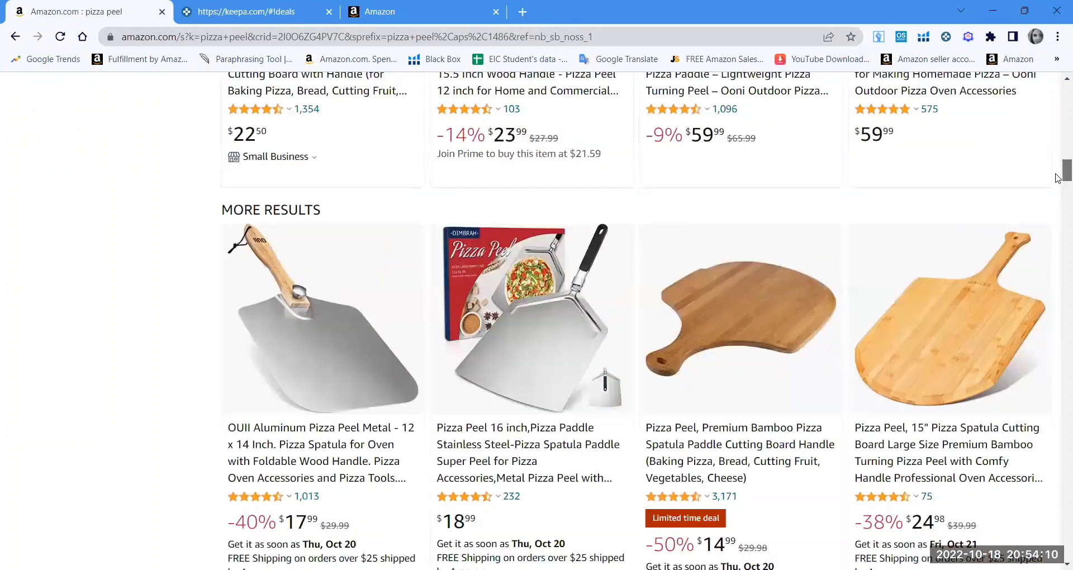
Browse the pizza peel search results, examining prices, ranks and seller counts, and open the Asmo Chef 13 x 16 inch pizza peel listing.
{"action": "scroll", "coordinate": [1056, 178], "scroll_direction": "down", "scroll_amount": 3}
{"action": "scroll", "coordinate": [1057, 183], "scroll_direction": "down", "scroll_amount": 7}
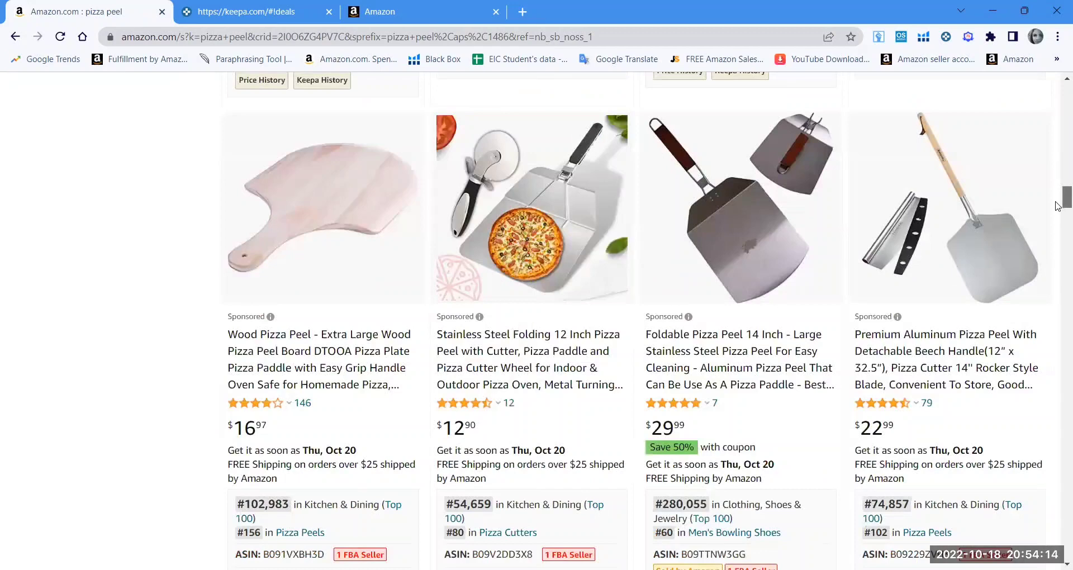
{"action": "scroll", "coordinate": [1056, 206], "scroll_direction": "down", "scroll_amount": 2}
{"action": "scroll", "coordinate": [1057, 209], "scroll_direction": "down", "scroll_amount": 2}
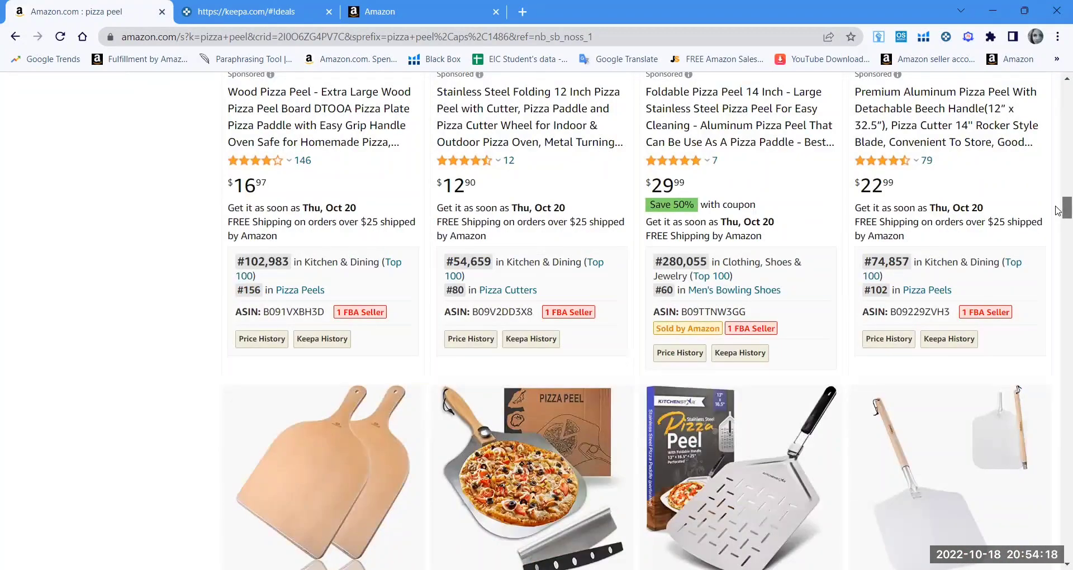
{"action": "scroll", "coordinate": [1056, 210], "scroll_direction": "down", "scroll_amount": 1}
{"action": "scroll", "coordinate": [1057, 223], "scroll_direction": "down", "scroll_amount": 5}
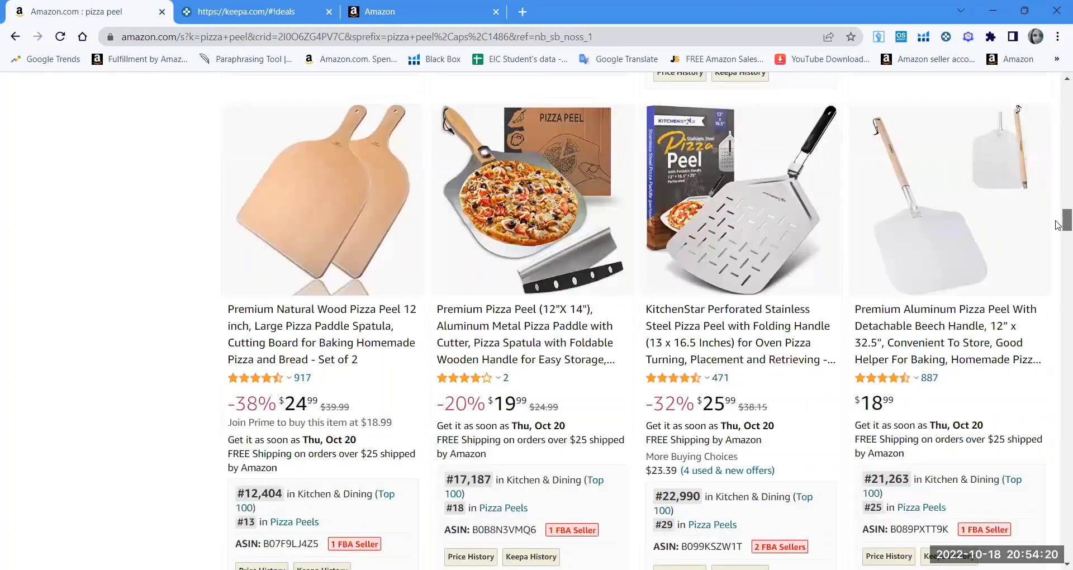
{"action": "scroll", "coordinate": [1057, 226], "scroll_direction": "down", "scroll_amount": 1}
{"action": "scroll", "coordinate": [1056, 229], "scroll_direction": "down", "scroll_amount": 14}
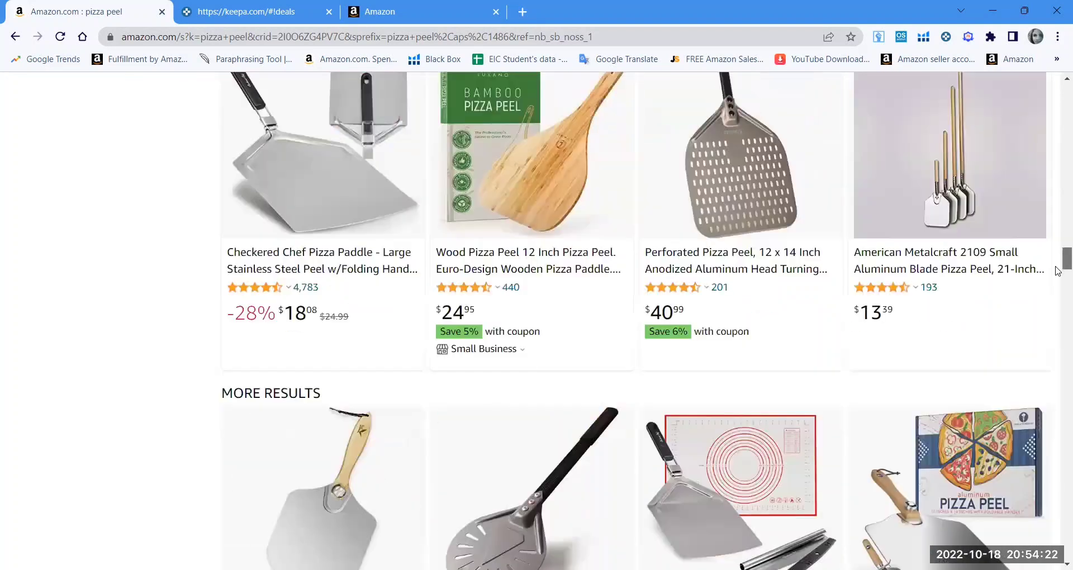
{"action": "scroll", "coordinate": [1057, 268], "scroll_direction": "down", "scroll_amount": 4}
{"action": "scroll", "coordinate": [1056, 268], "scroll_direction": "down", "scroll_amount": 2}
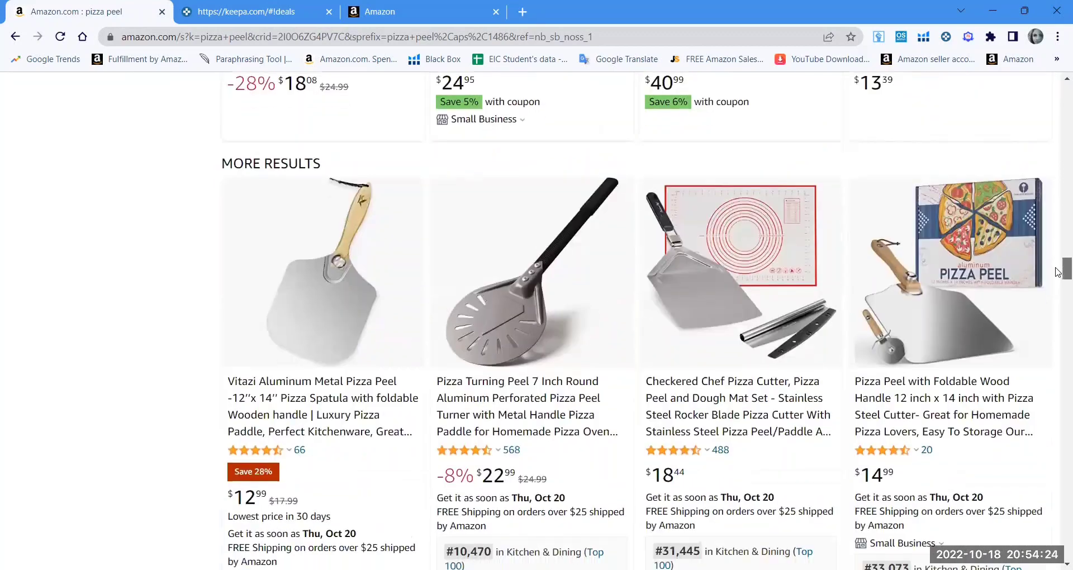
{"action": "scroll", "coordinate": [1056, 280], "scroll_direction": "down", "scroll_amount": 12}
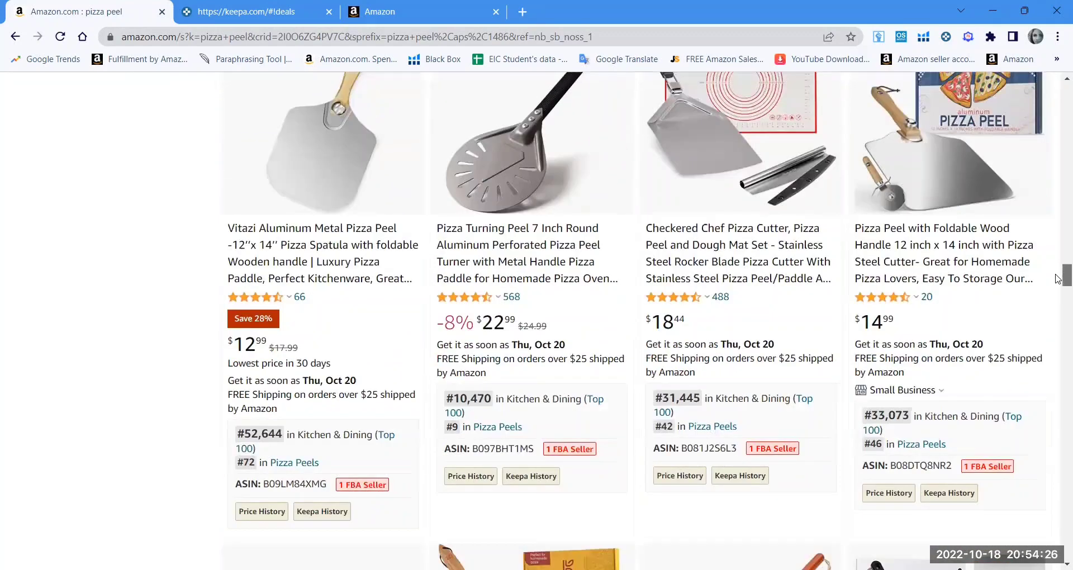
{"action": "scroll", "coordinate": [1057, 311], "scroll_direction": "down", "scroll_amount": 3}
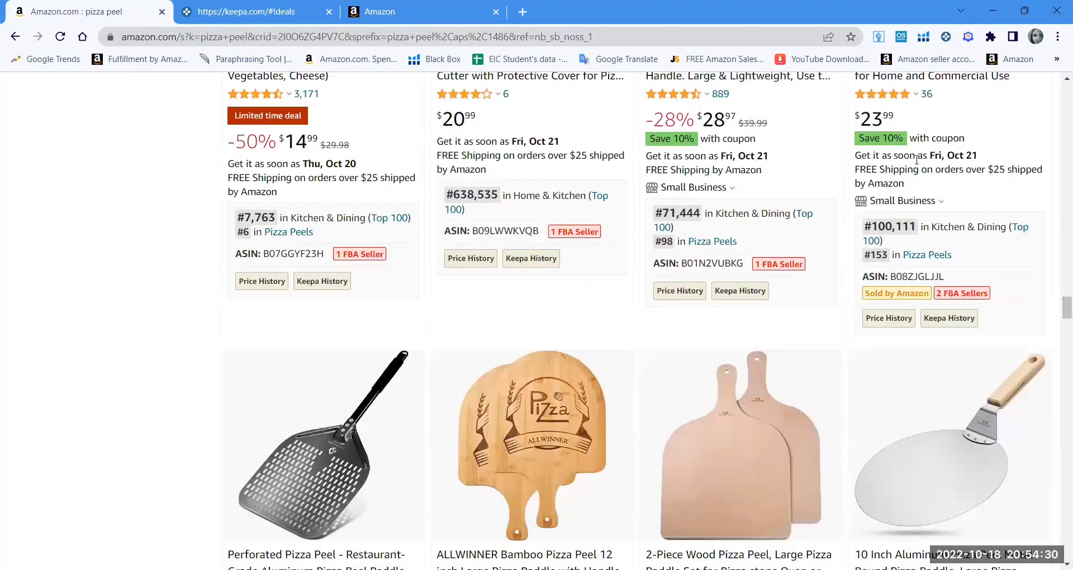
{"action": "left_click", "coordinate": [918, 80]}
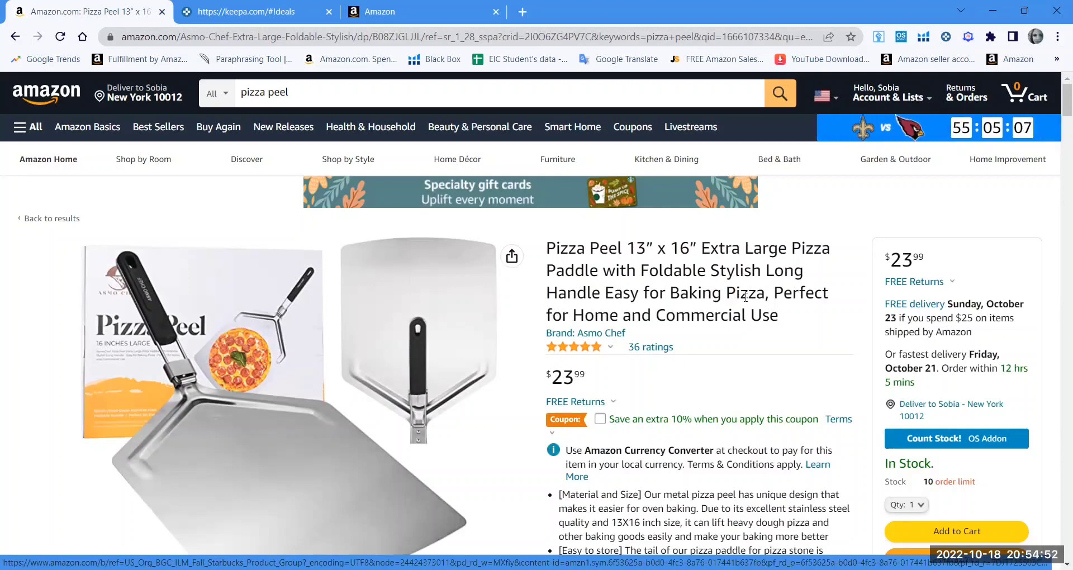
Examine the pizza peel's new and used offers, close the offer list, and review the product details back to the listing's title.
{"action": "mouse_move", "coordinate": [580, 343]}
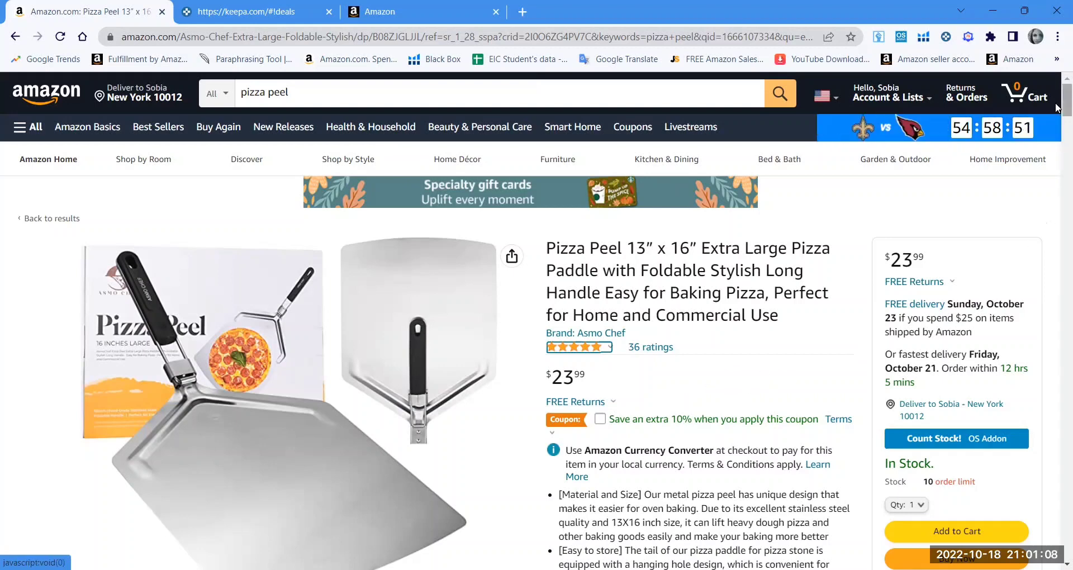
{"action": "left_click_drag", "start_coordinate": [1057, 109], "coordinate": [1058, 127]}
{"action": "scroll", "coordinate": [993, 296], "scroll_direction": "down", "scroll_amount": 4}
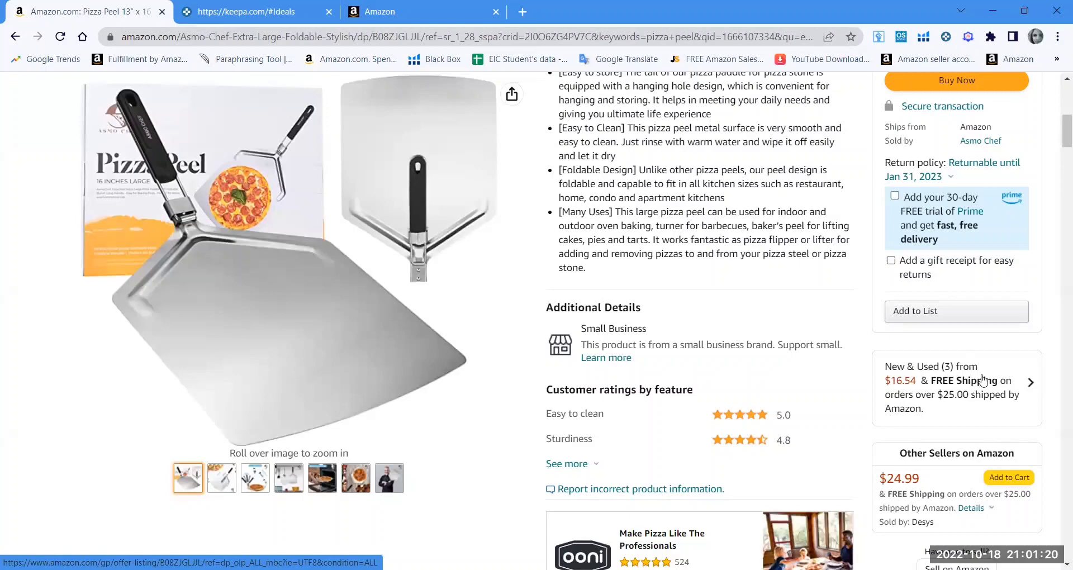
{"action": "left_click", "coordinate": [1015, 380]}
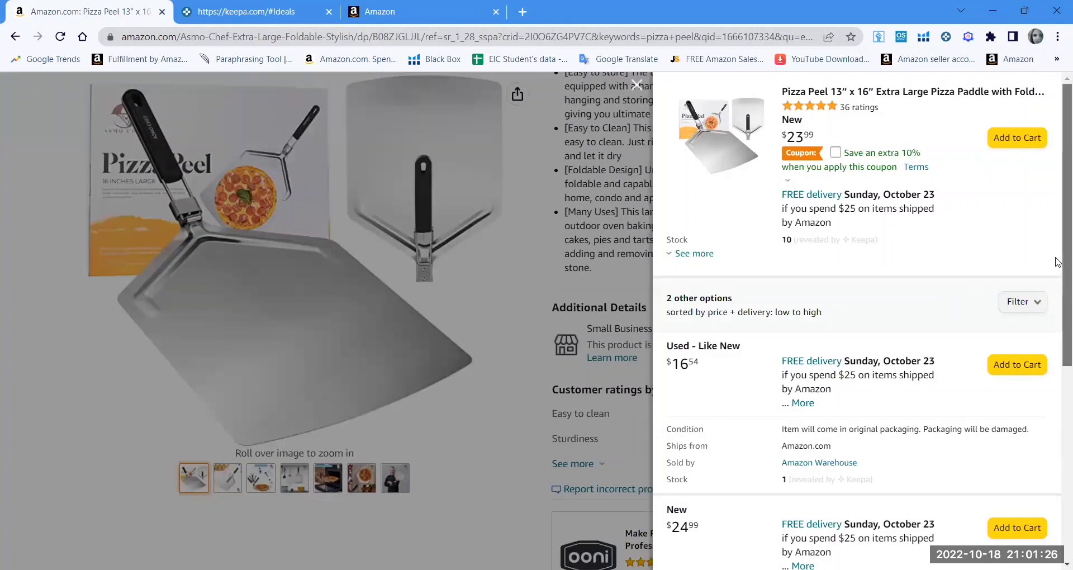
{"action": "left_click_drag", "start_coordinate": [1055, 257], "coordinate": [1055, 336]}
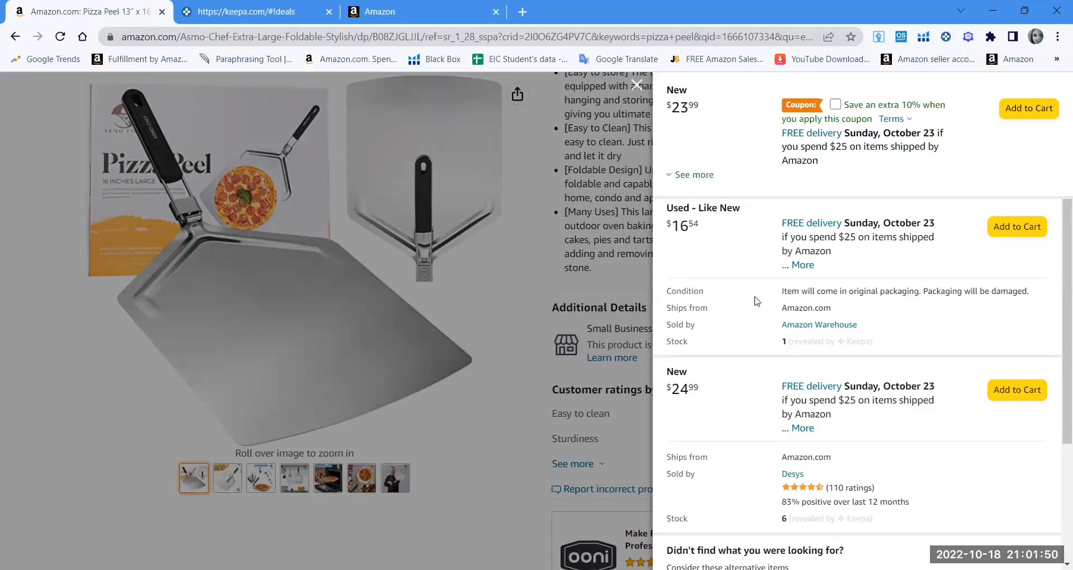
{"action": "scroll", "coordinate": [1057, 246], "scroll_direction": "down", "scroll_amount": 3}
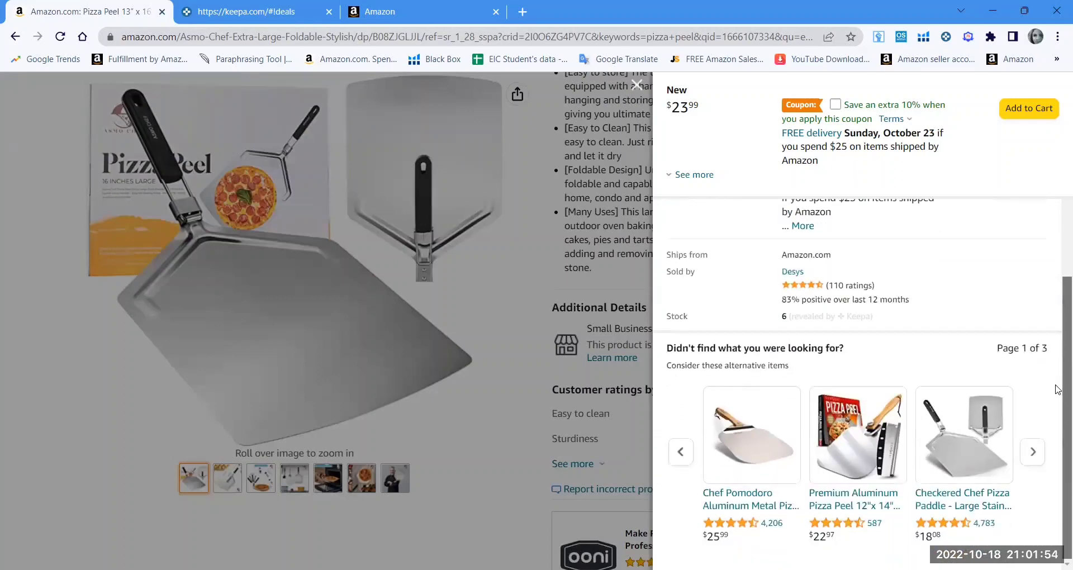
{"action": "scroll", "coordinate": [1058, 313], "scroll_direction": "up", "scroll_amount": 2}
{"action": "scroll", "coordinate": [1058, 313], "scroll_direction": "up", "scroll_amount": 5}
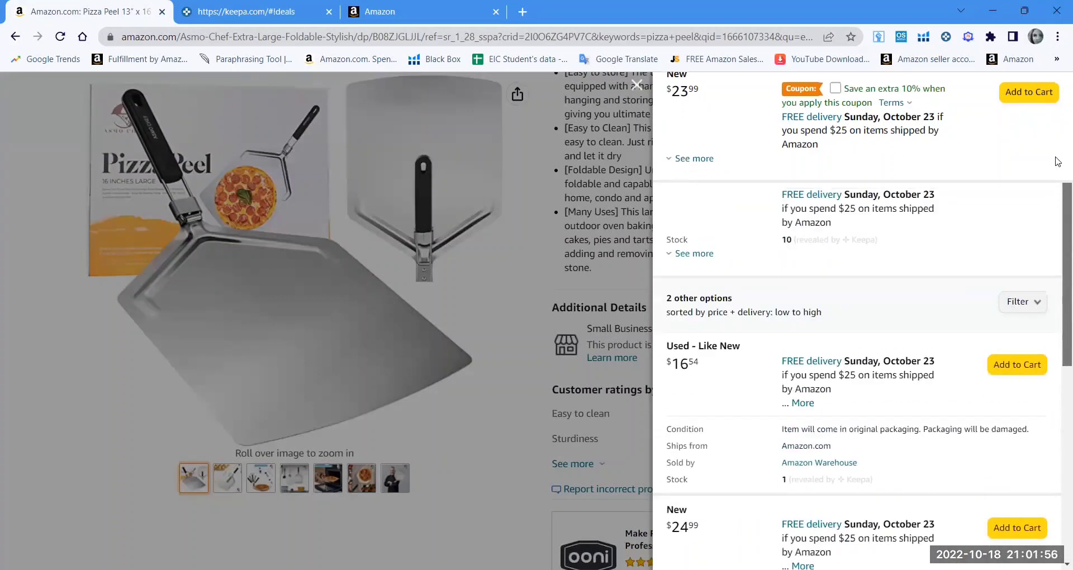
{"action": "left_click", "coordinate": [636, 85]}
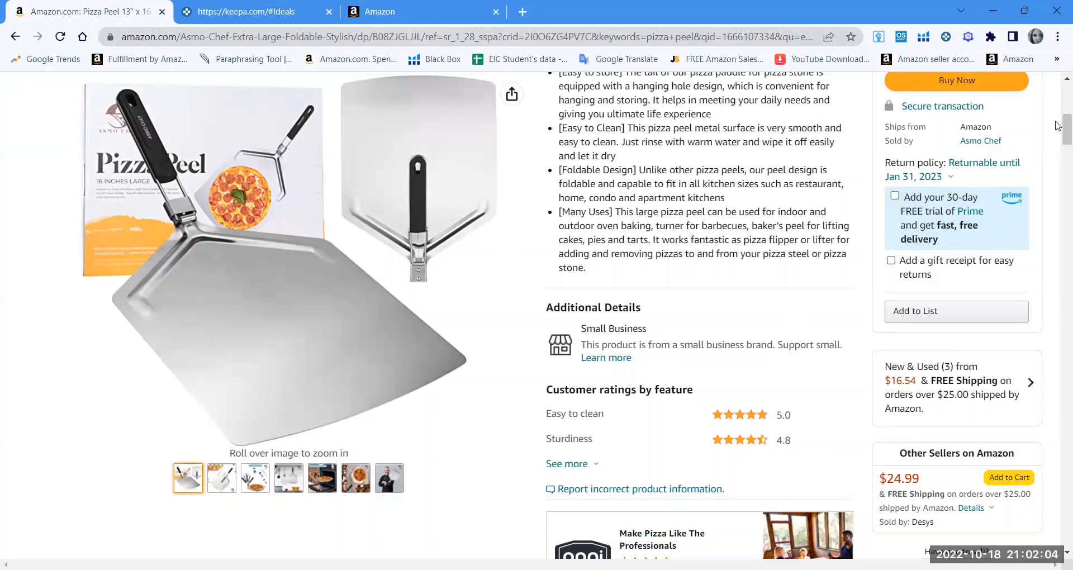
{"action": "left_click_drag", "start_coordinate": [1057, 130], "coordinate": [1057, 121]}
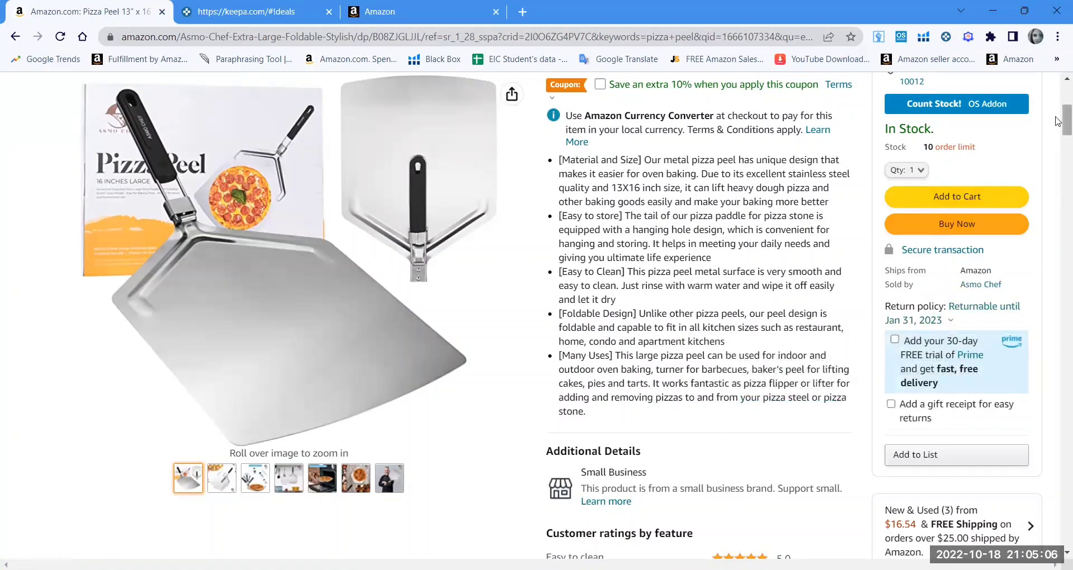
{"action": "scroll", "coordinate": [1058, 129], "scroll_direction": "up", "scroll_amount": 1}
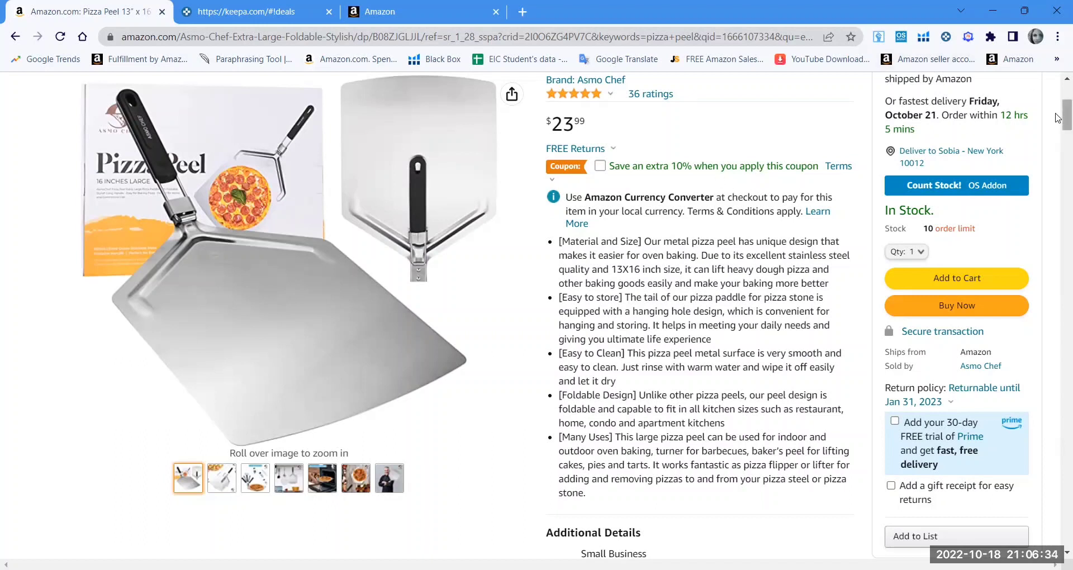
{"action": "scroll", "coordinate": [1055, 116], "scroll_direction": "up", "scroll_amount": 5}
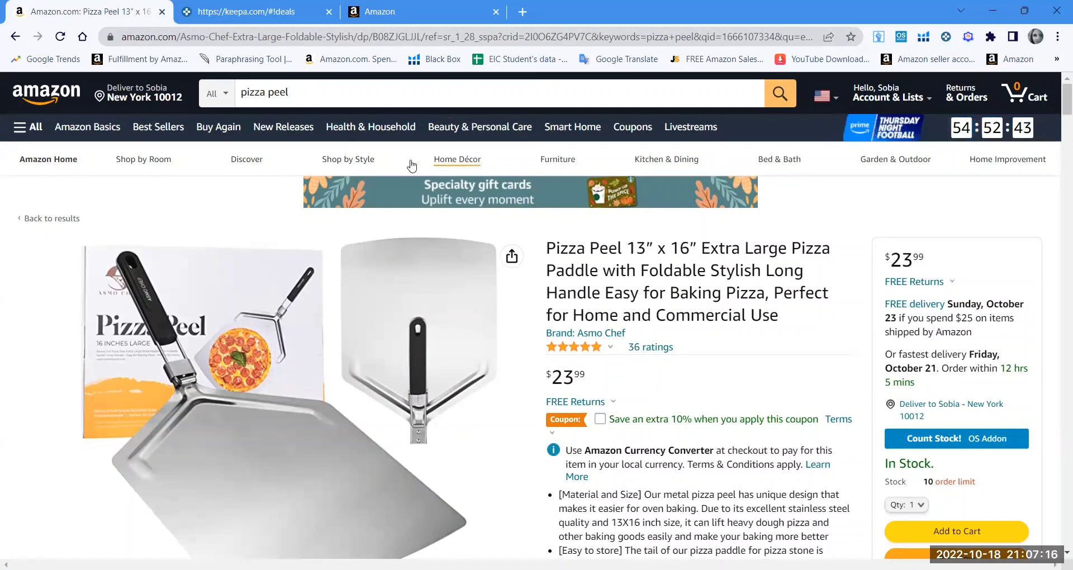
Switch to the Keepa page and open its Product Finder.
{"action": "key", "text": "ctrl+Tab"}
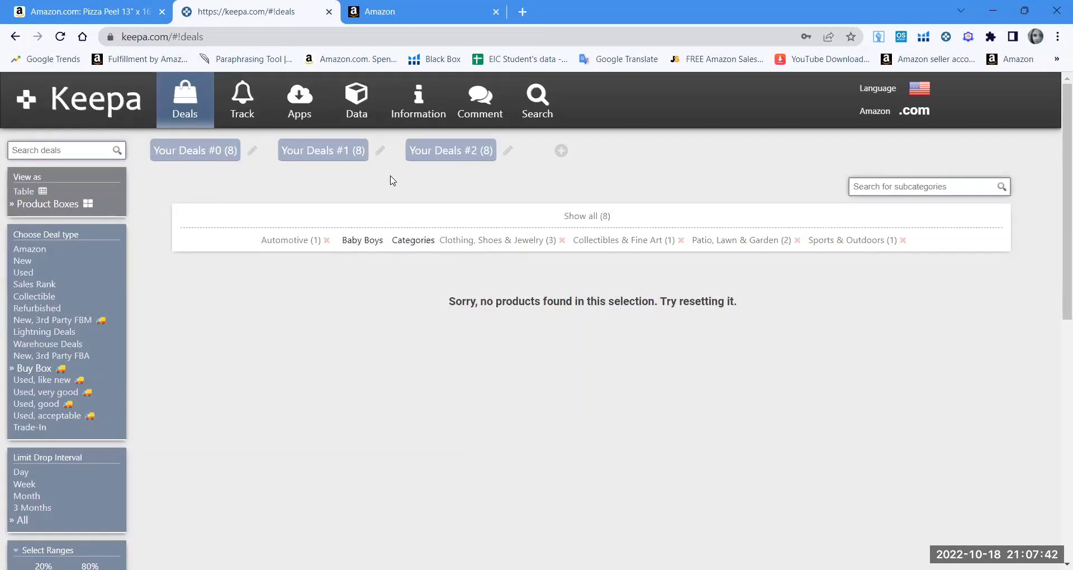
{"action": "left_click", "coordinate": [361, 105]}
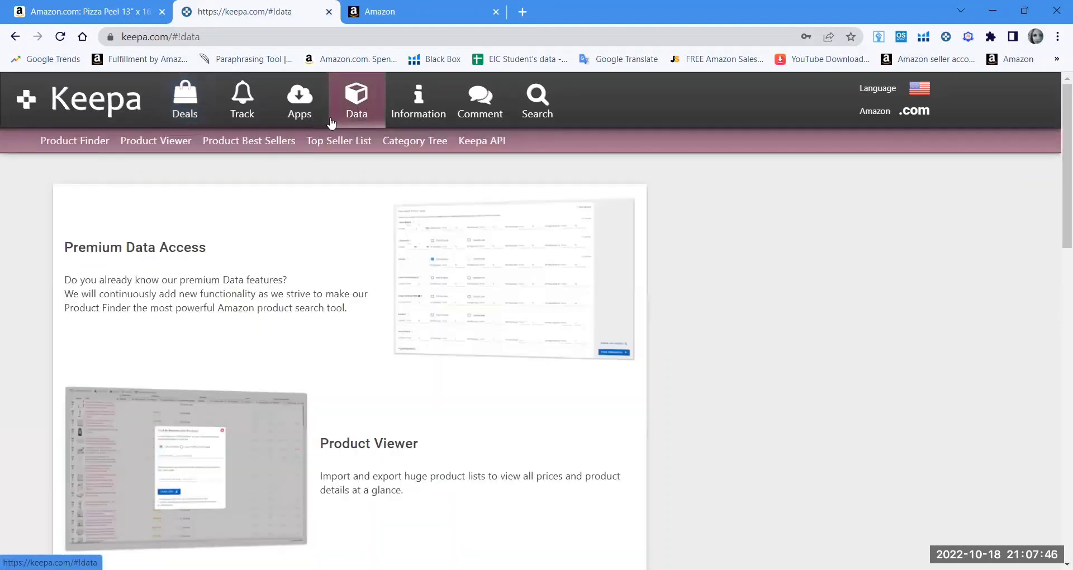
{"action": "left_click", "coordinate": [75, 140]}
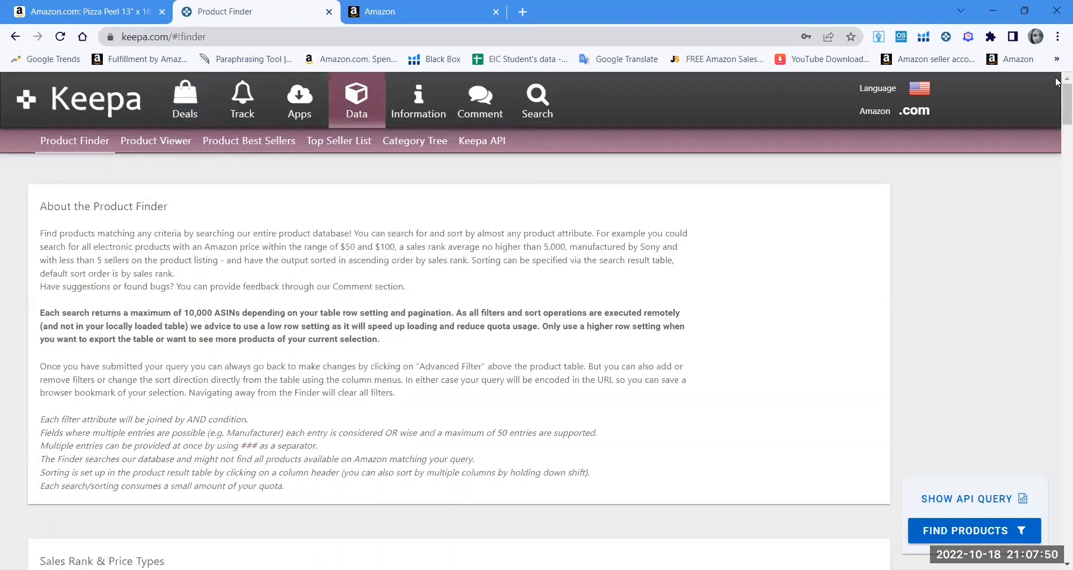
Limit the 30-day average sales rank to at most 20000 and require the Amazon offer to be out of stock.
{"action": "scroll", "coordinate": [1057, 106], "scroll_direction": "down", "scroll_amount": 1}
{"action": "scroll", "coordinate": [1056, 107], "scroll_direction": "down", "scroll_amount": 6}
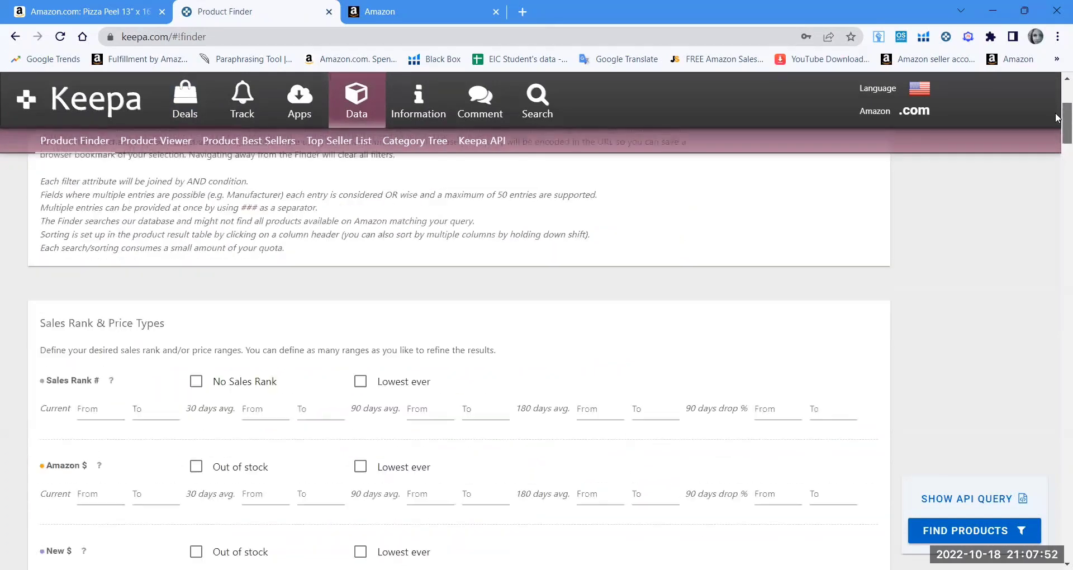
{"action": "scroll", "coordinate": [1057, 126], "scroll_direction": "down", "scroll_amount": 1}
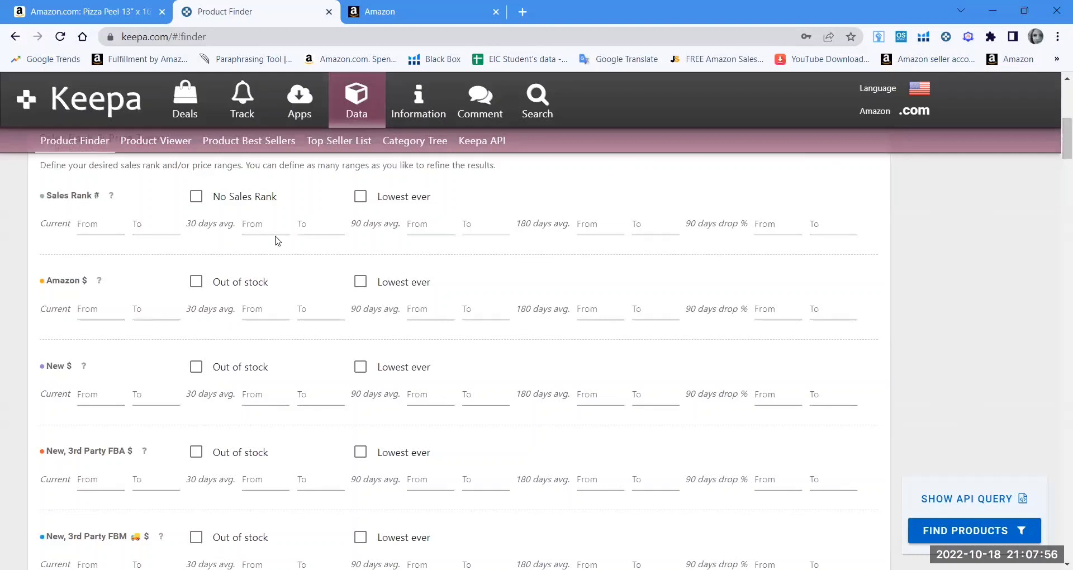
{"action": "left_click", "coordinate": [314, 223]}
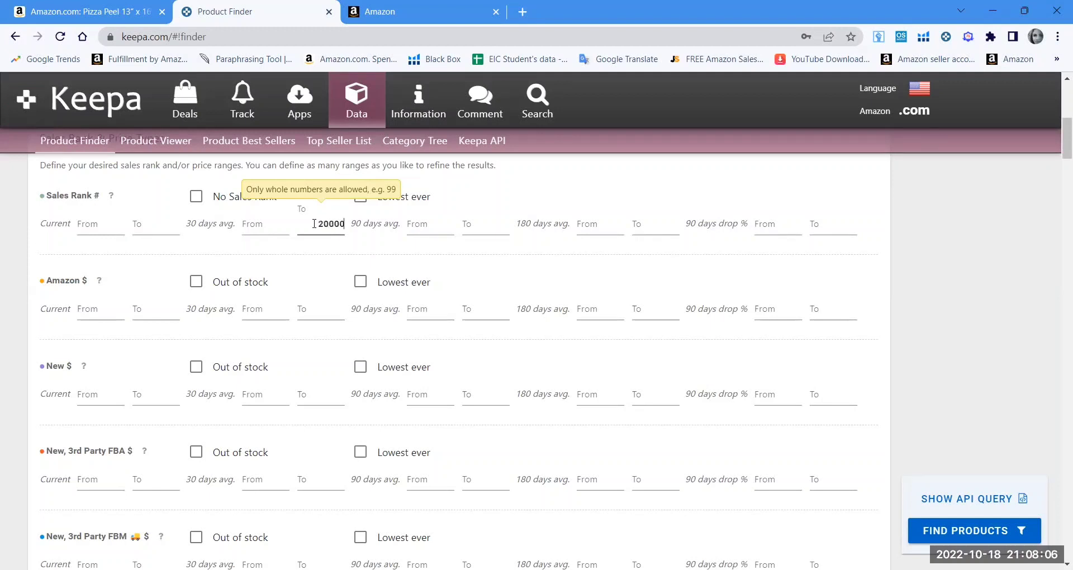
{"action": "left_click", "coordinate": [194, 289]}
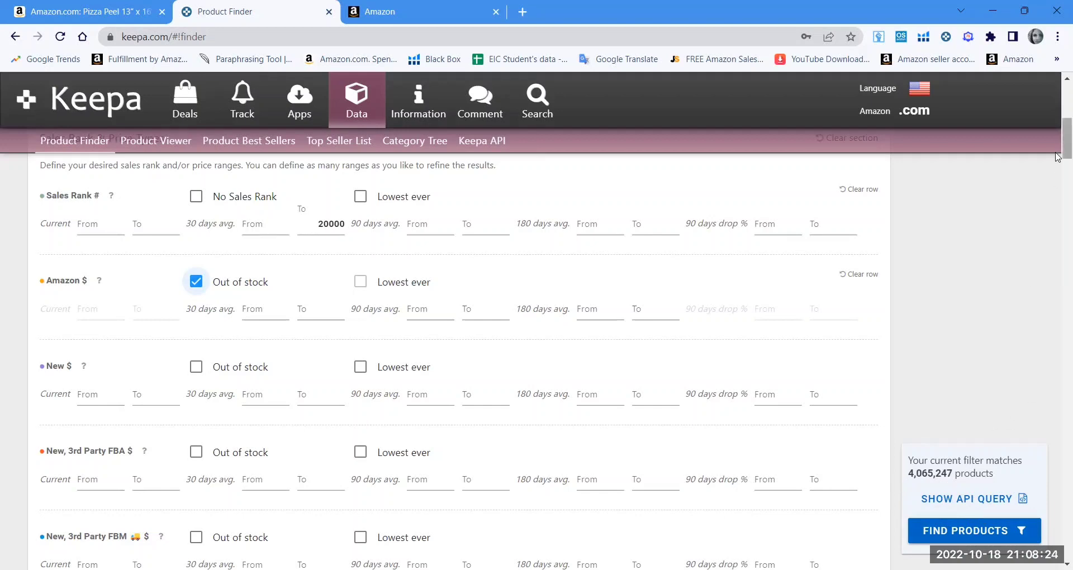
Set the current list price filter to a range from 10 to 40 dollars.
{"action": "left_click_drag", "start_coordinate": [1056, 155], "coordinate": [1056, 187]}
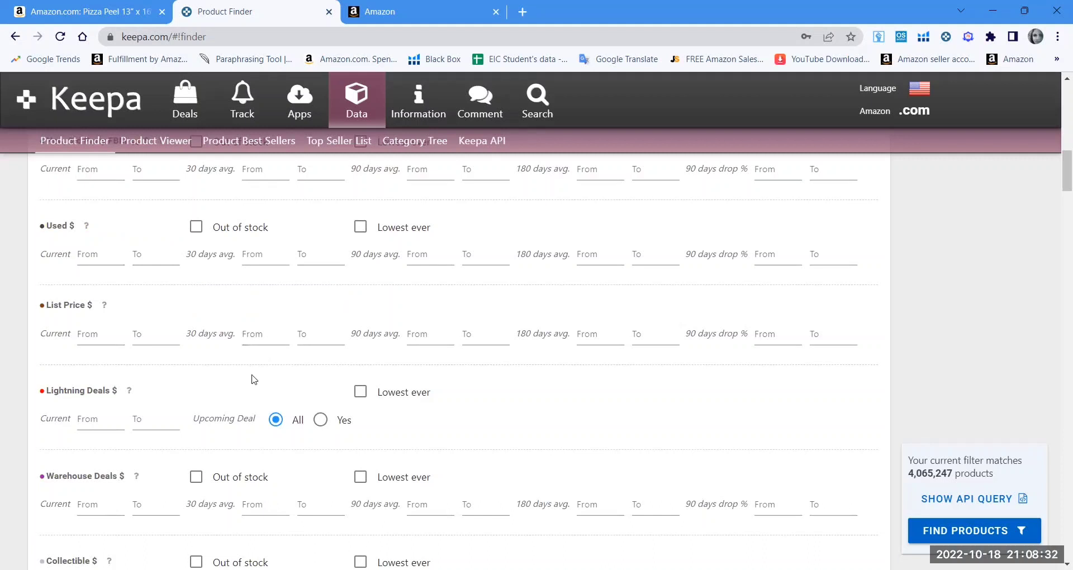
{"action": "left_click", "coordinate": [104, 339]}
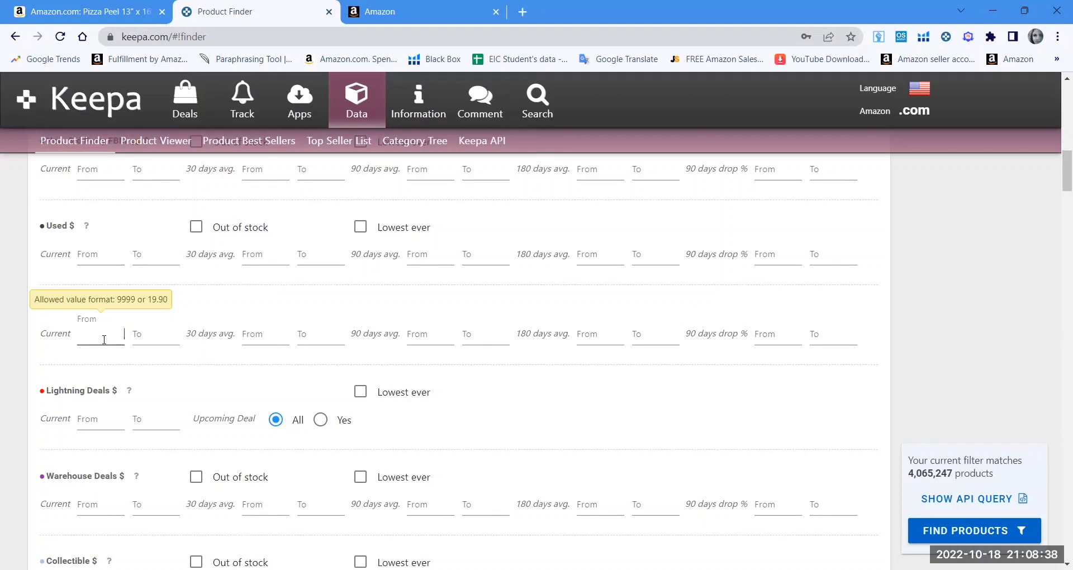
{"action": "type", "text": "10"}
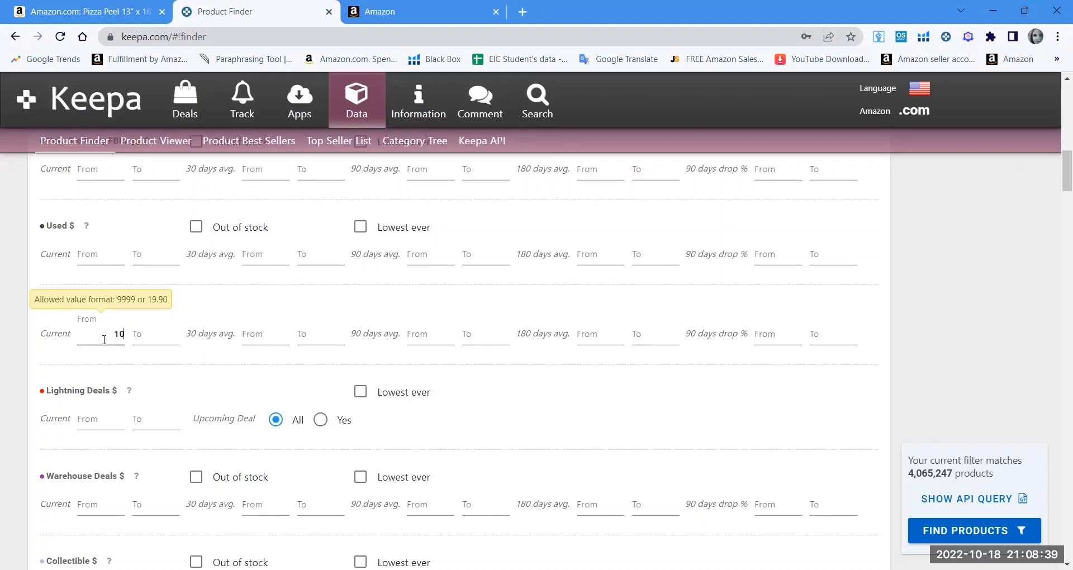
{"action": "left_click", "coordinate": [149, 338]}
{"action": "type", "text": "40"}
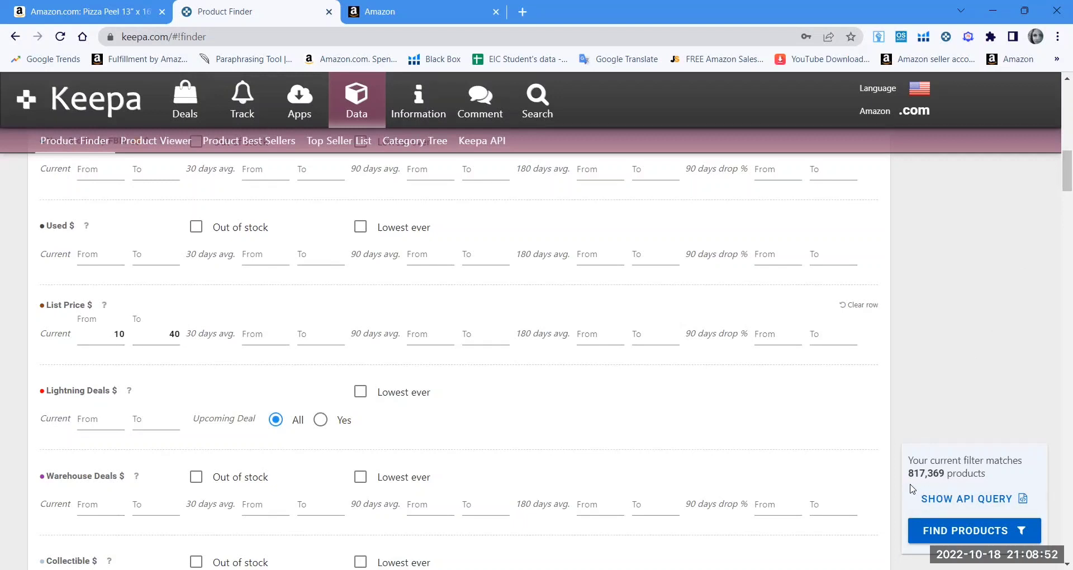
Restrict the product search to the Home & Kitchen root category.
{"action": "left_click_drag", "start_coordinate": [1058, 189], "coordinate": [1058, 272]}
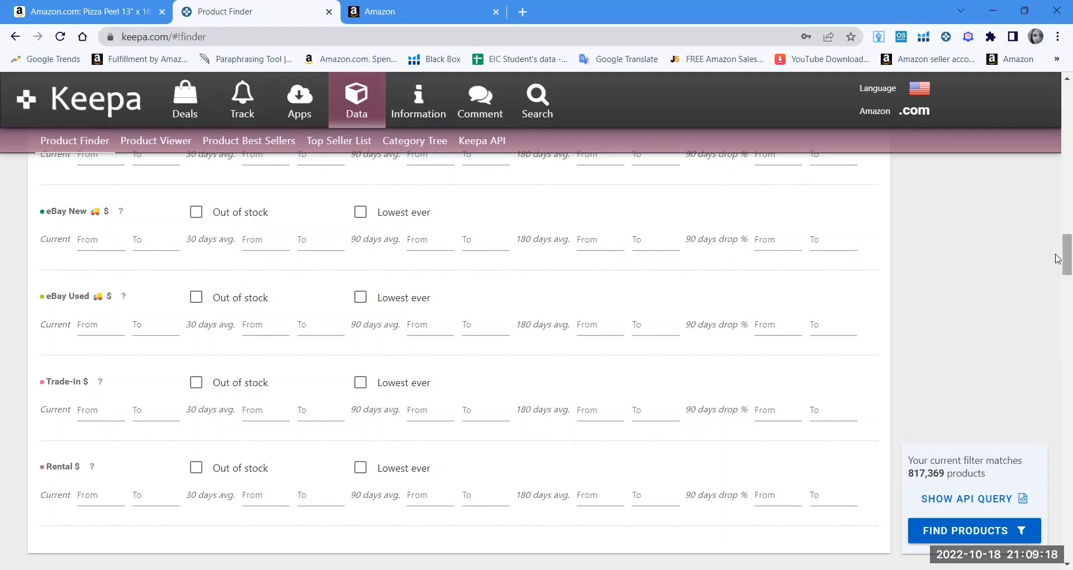
{"action": "scroll", "coordinate": [1058, 262], "scroll_direction": "down", "scroll_amount": 2}
{"action": "left_click_drag", "start_coordinate": [1058, 263], "coordinate": [1058, 294]}
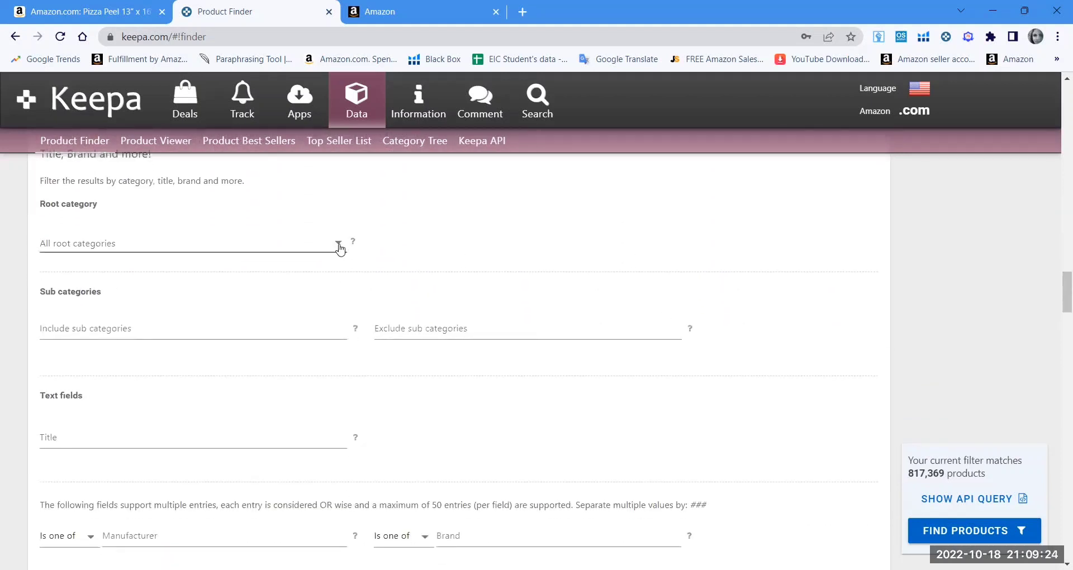
{"action": "left_click", "coordinate": [339, 246]}
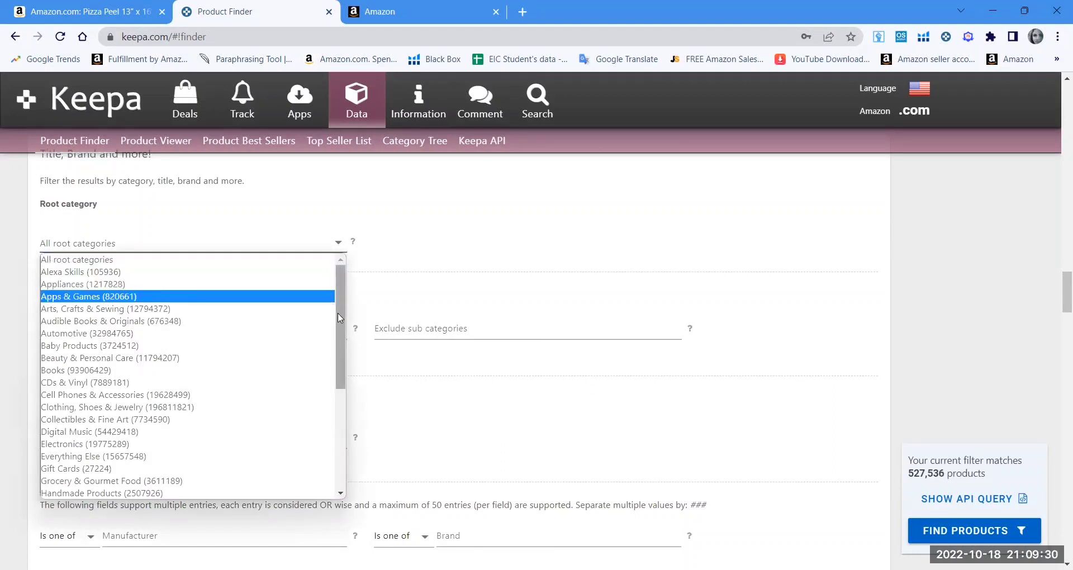
{"action": "left_click_drag", "start_coordinate": [338, 318], "coordinate": [352, 387]}
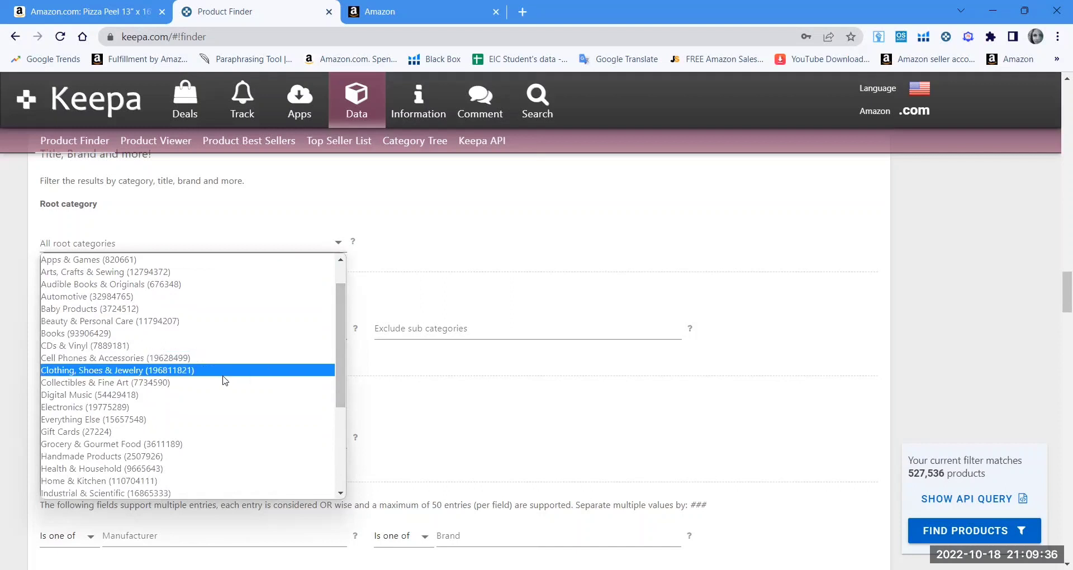
{"action": "left_click", "coordinate": [239, 484]}
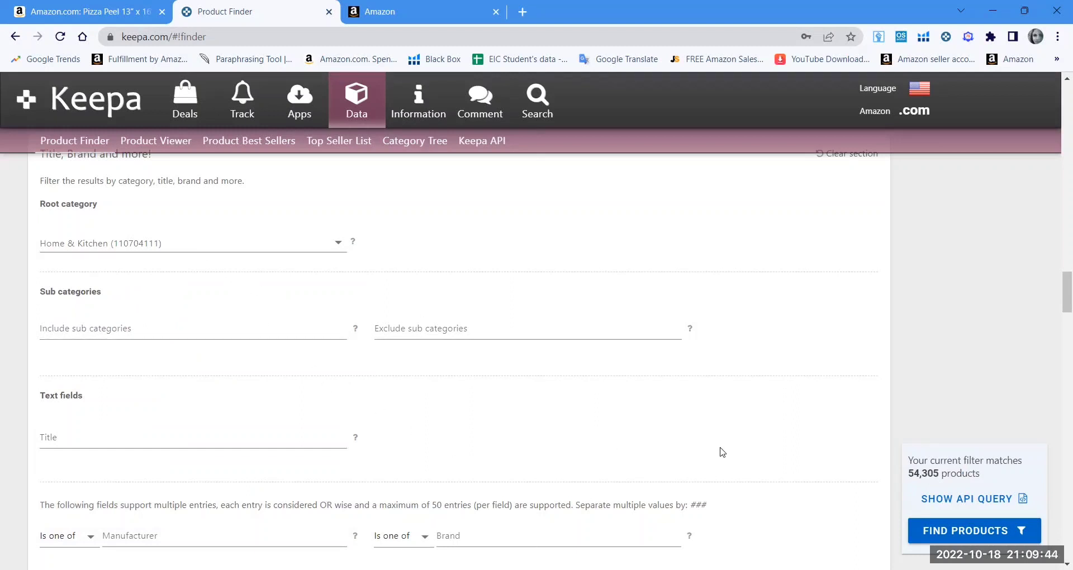
Restrict the Buy Box seller to 3rd Party.
{"action": "left_click_drag", "start_coordinate": [1058, 288], "coordinate": [1058, 381]}
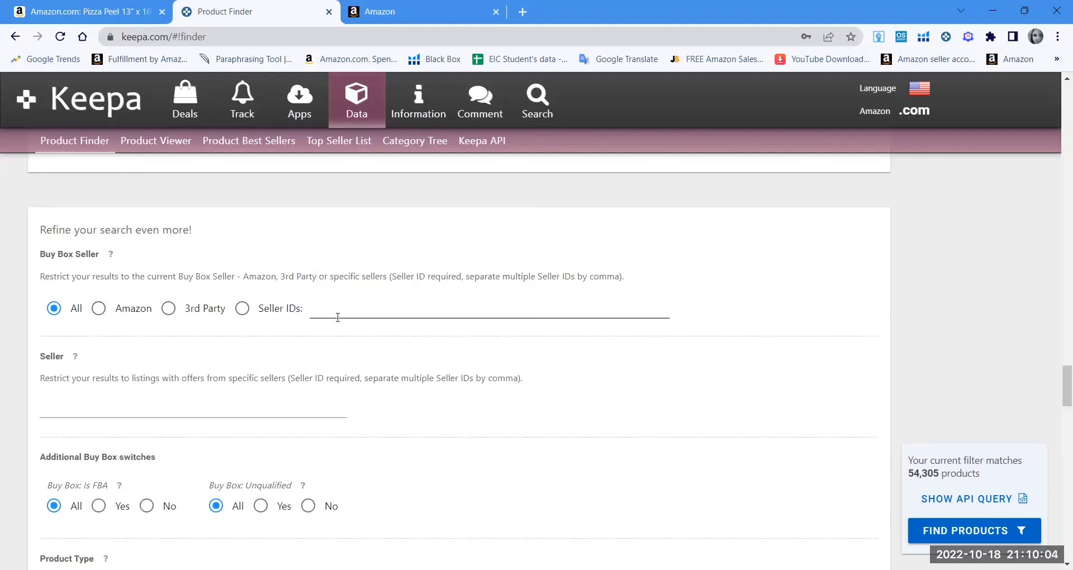
{"action": "left_click", "coordinate": [169, 309]}
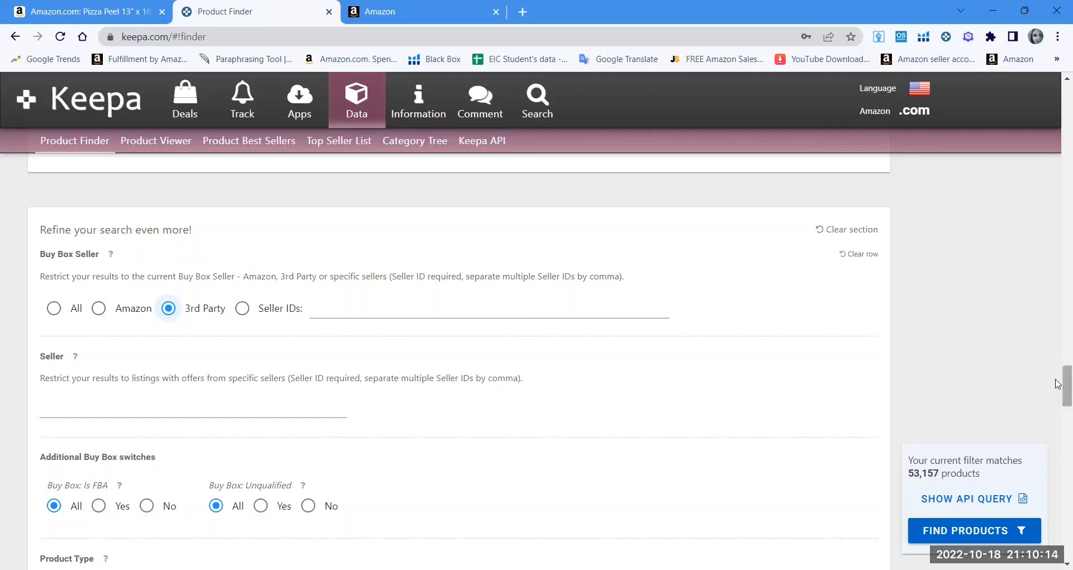
Exclude digital products from the product type filter and limit the variations filter to No Variations.
{"action": "scroll", "coordinate": [1057, 384], "scroll_direction": "down", "scroll_amount": 1}
{"action": "scroll", "coordinate": [1056, 388], "scroll_direction": "down", "scroll_amount": 4}
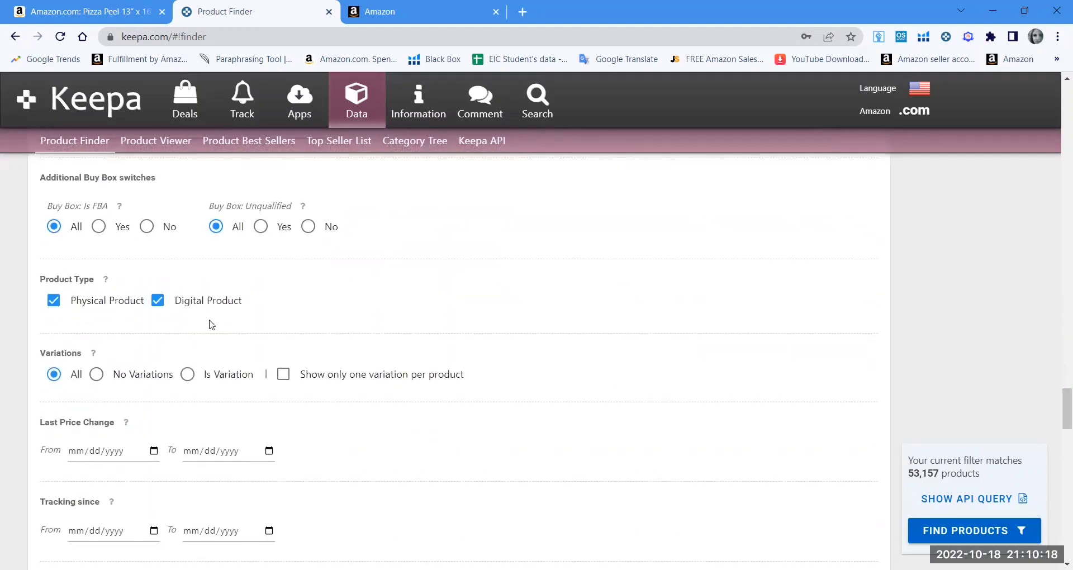
{"action": "left_click", "coordinate": [157, 302]}
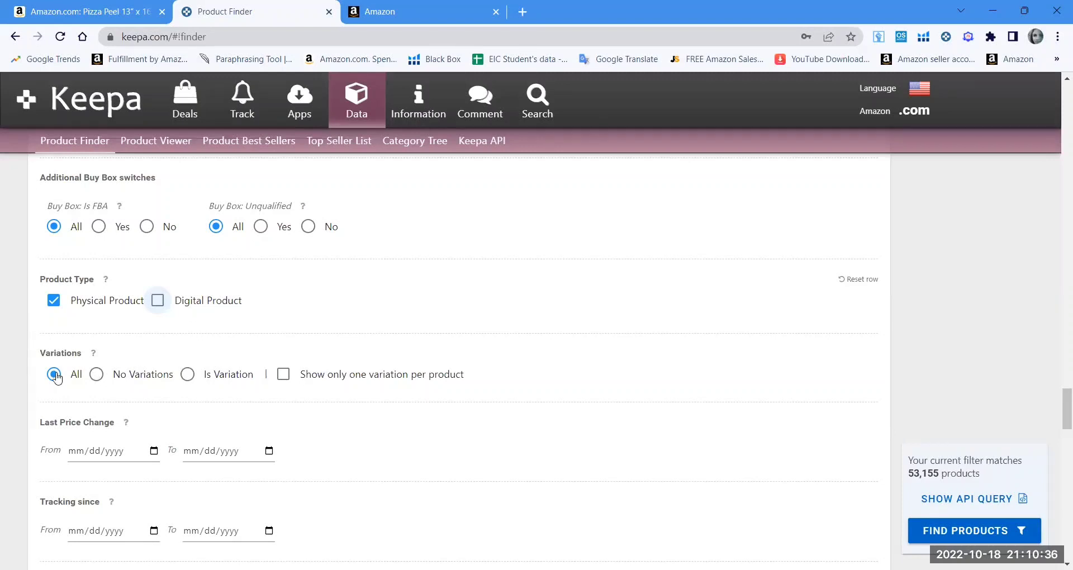
{"action": "left_click", "coordinate": [96, 379]}
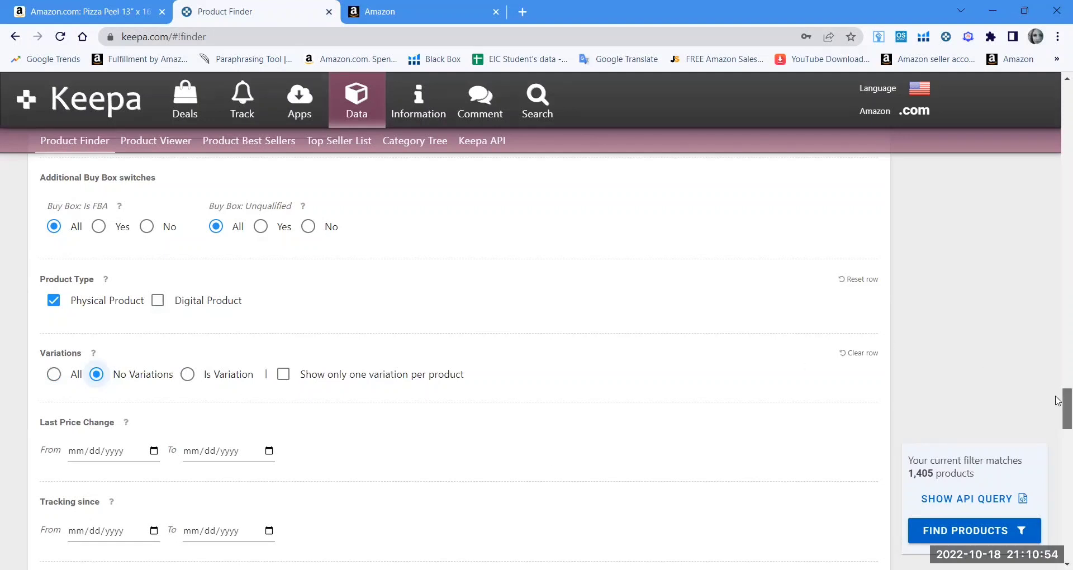
Set the product rating filter to a range from 4 to 5.
{"action": "left_click_drag", "start_coordinate": [1058, 400], "coordinate": [1058, 461]}
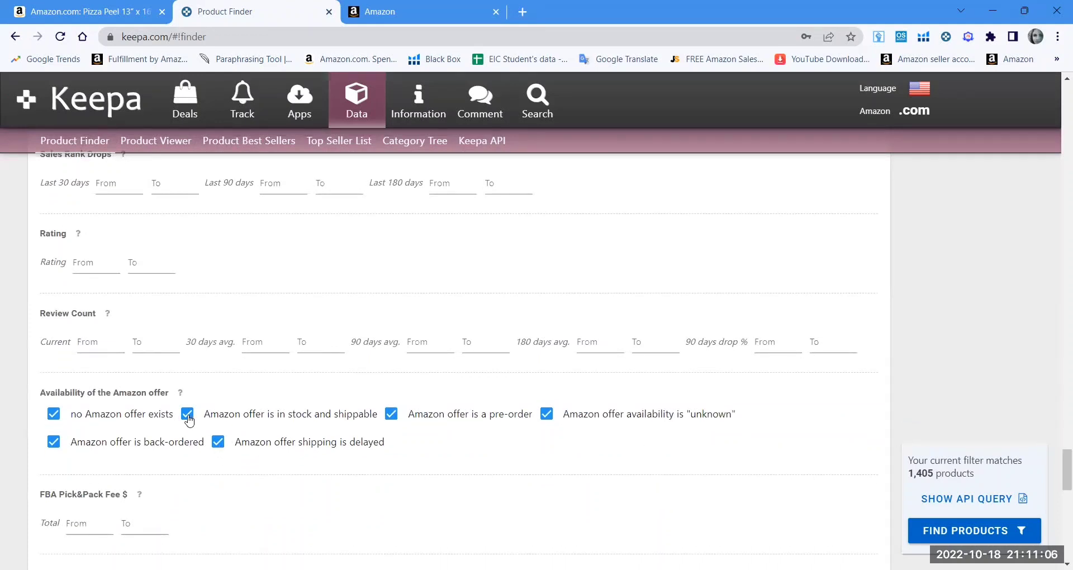
{"action": "left_click", "coordinate": [80, 261]}
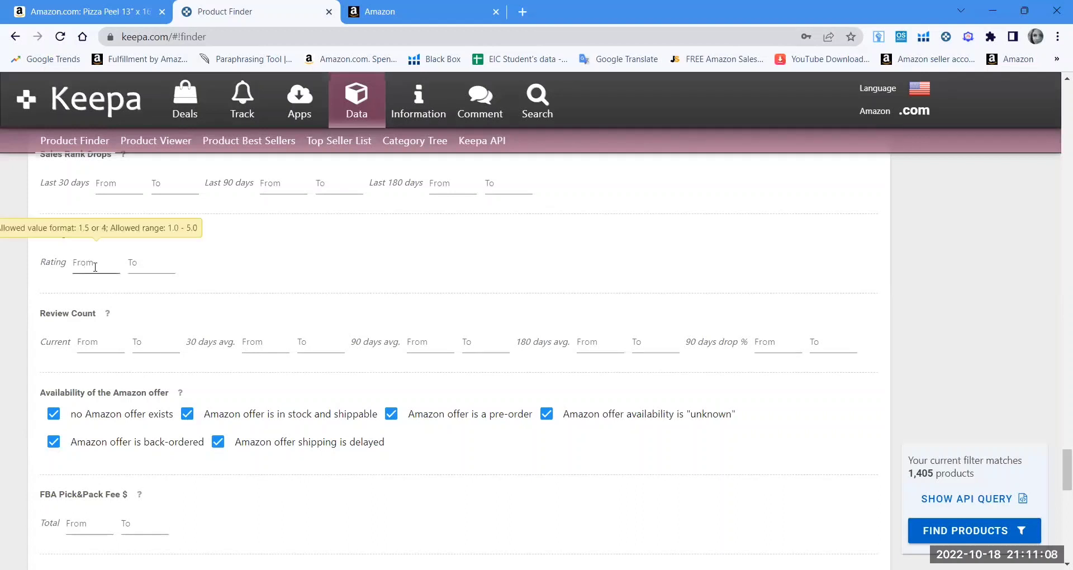
{"action": "left_click", "coordinate": [147, 266]}
{"action": "left_click", "coordinate": [98, 268]}
{"action": "left_click", "coordinate": [145, 267]}
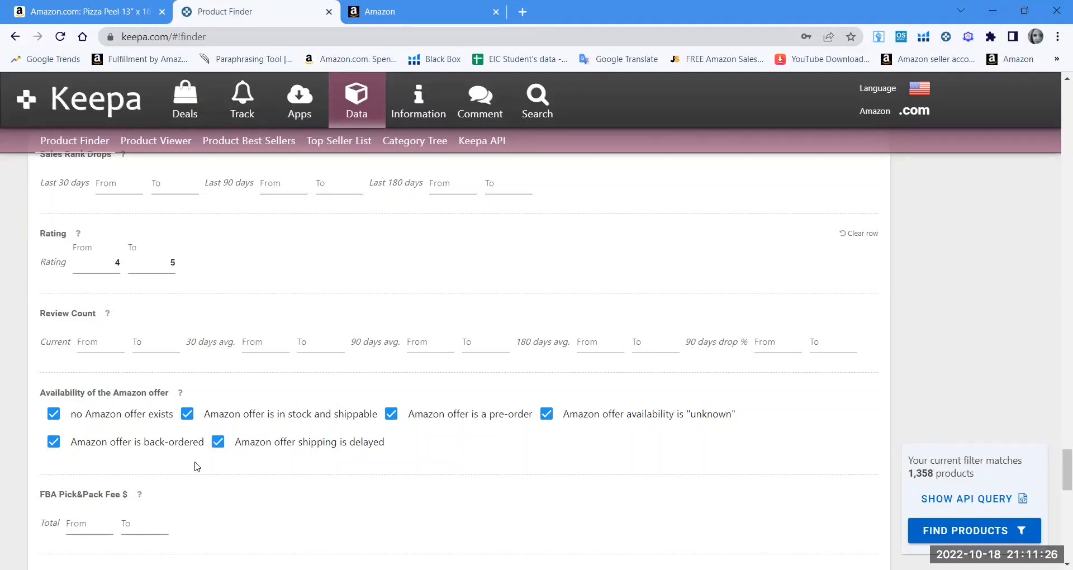
{"action": "left_click", "coordinate": [187, 417]}
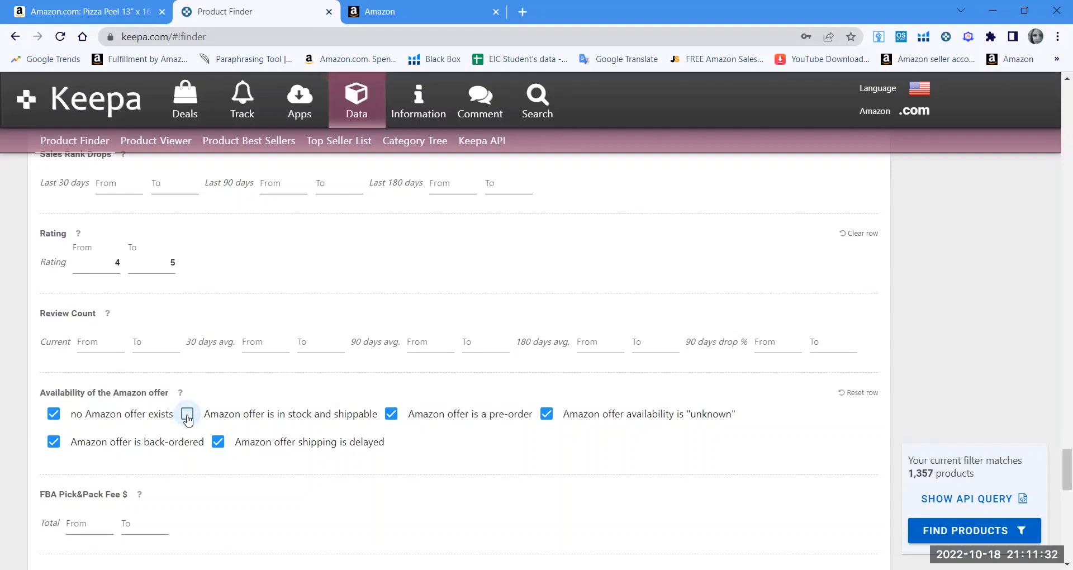
{"action": "left_click", "coordinate": [188, 418]}
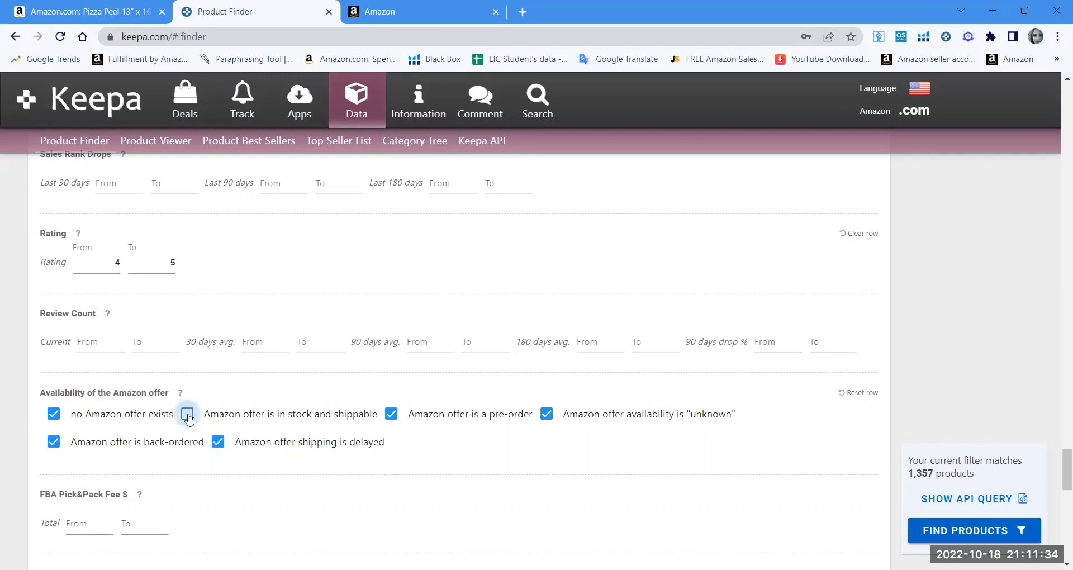
{"action": "left_click", "coordinate": [53, 414]}
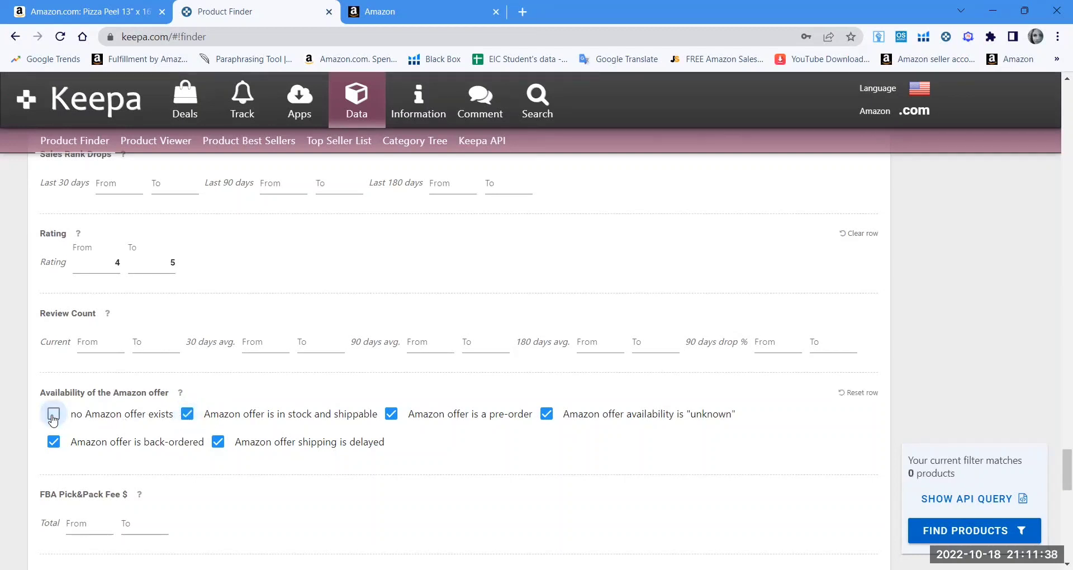
{"action": "left_click", "coordinate": [53, 416]}
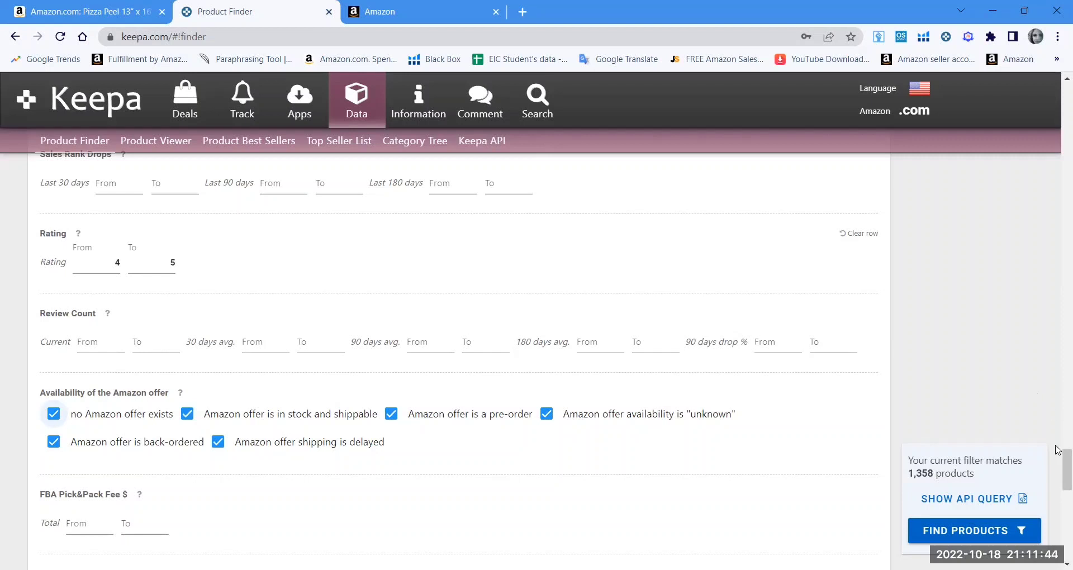
Run the product search with the configured filters and look through the rows and columns of the results table.
{"action": "left_click_drag", "start_coordinate": [1057, 464], "coordinate": [1058, 535]}
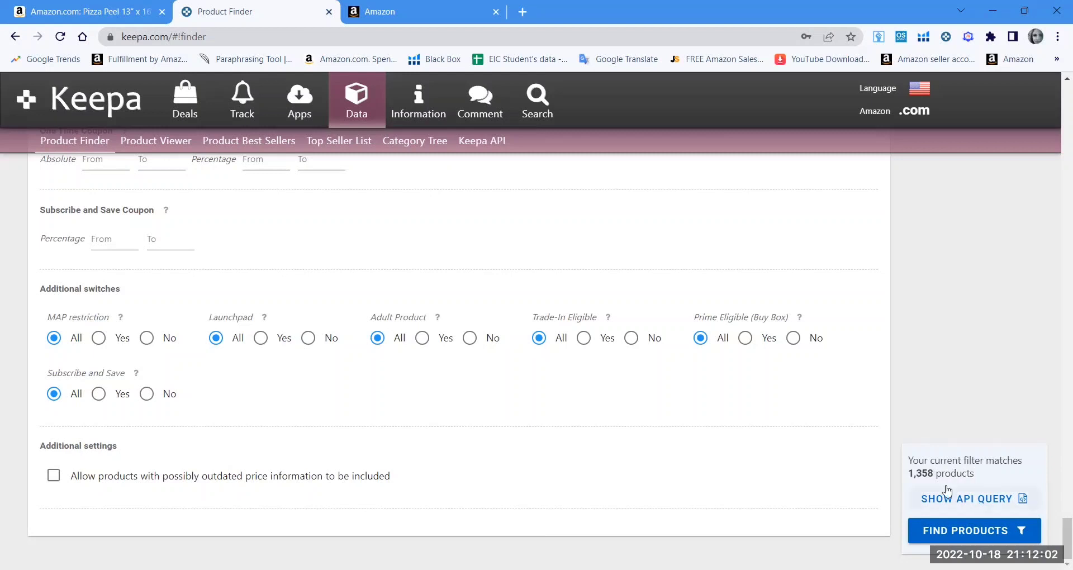
{"action": "left_click", "coordinate": [961, 534]}
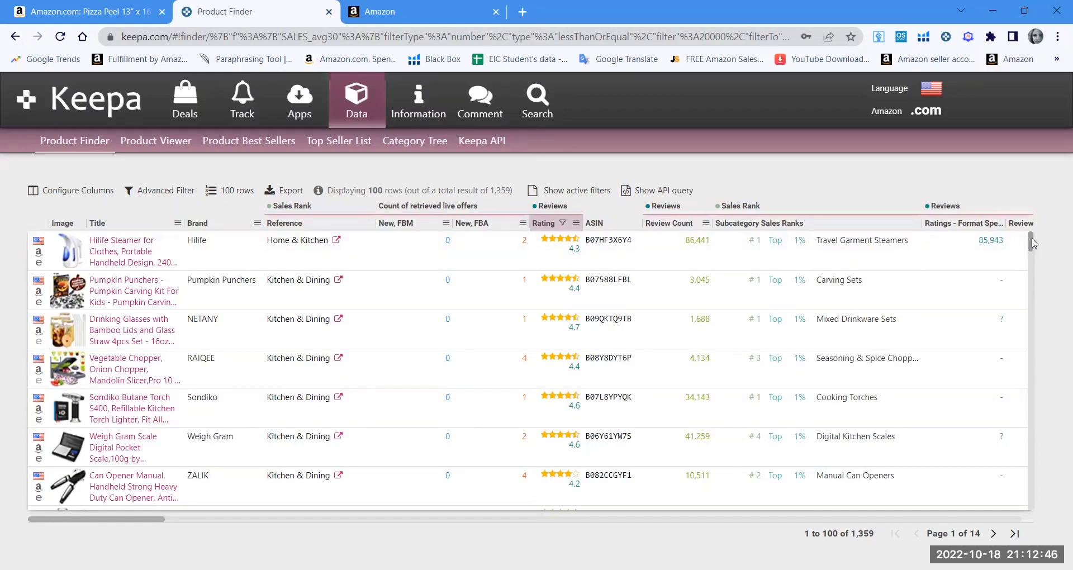
{"action": "left_click_drag", "start_coordinate": [1032, 243], "coordinate": [1033, 276]}
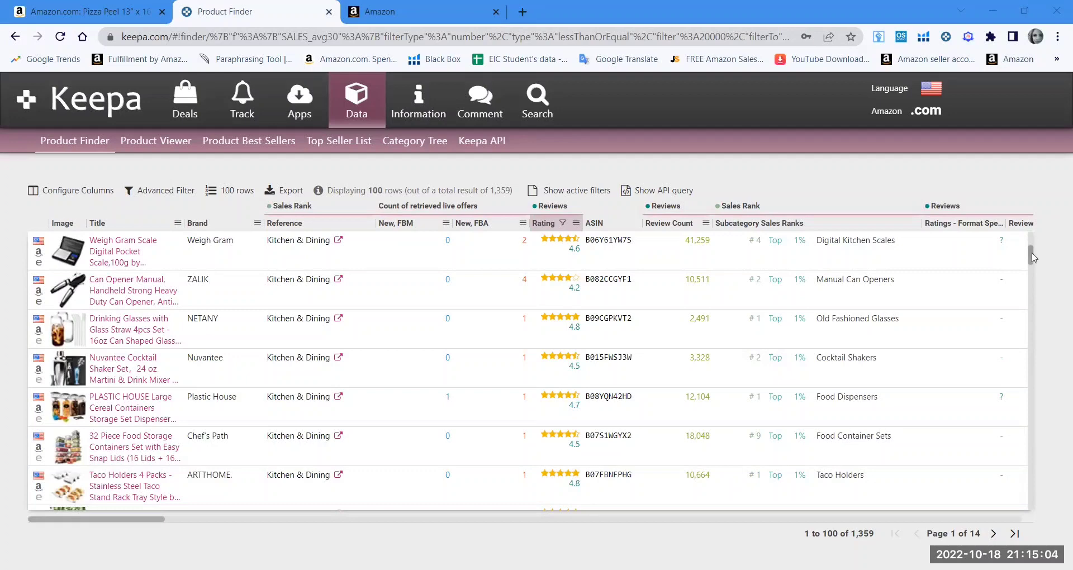
{"action": "mouse_move", "coordinate": [1032, 257]}
{"action": "left_mouse_down"}
{"action": "mouse_move", "coordinate": [1032, 270]}
{"action": "mouse_move", "coordinate": [1029, 243]}
{"action": "left_mouse_up"}
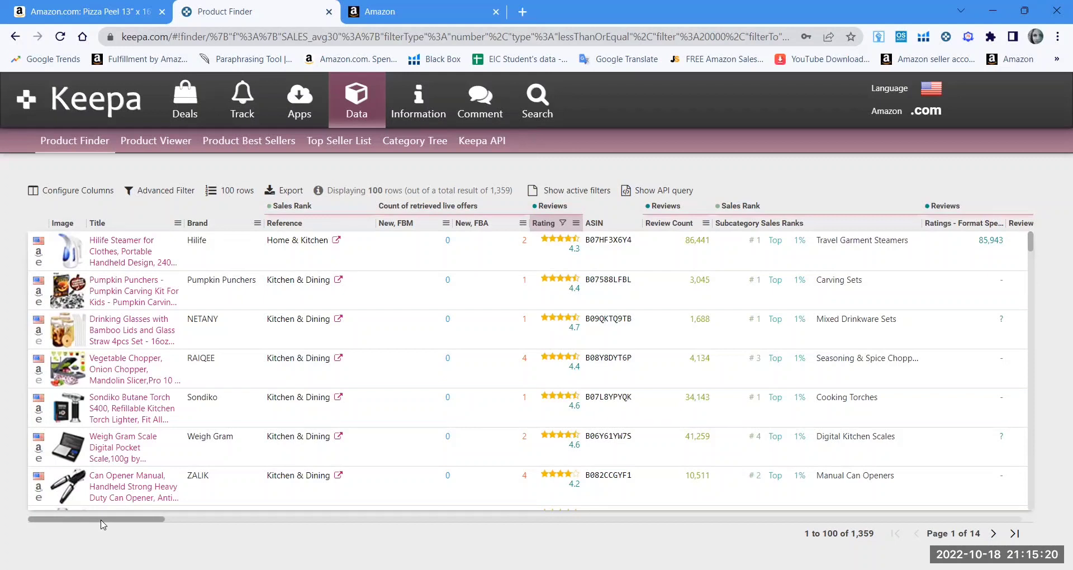
{"action": "left_click_drag", "start_coordinate": [101, 524], "coordinate": [128, 530]}
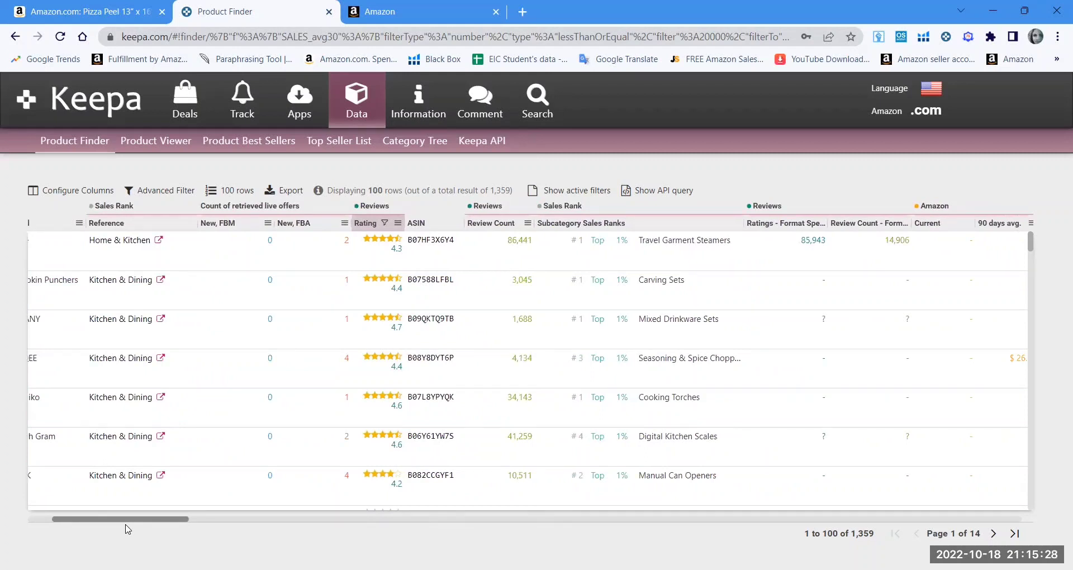
{"action": "left_click_drag", "start_coordinate": [128, 529], "coordinate": [98, 522]}
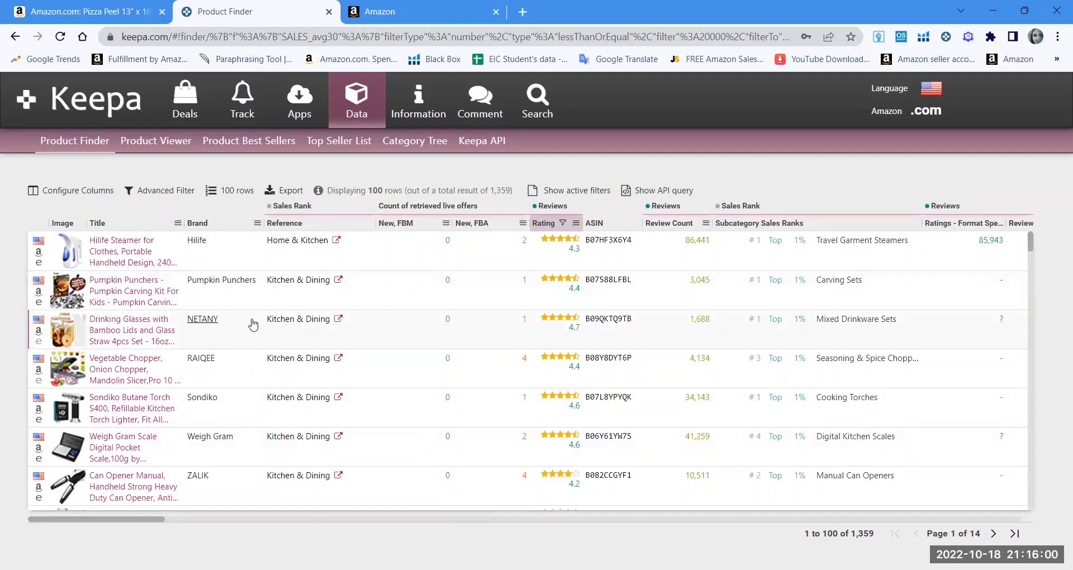
Open the NETANY drinking glasses with bamboo lids from the results and examine their price history graph and its legend series.
{"action": "left_click", "coordinate": [118, 336]}
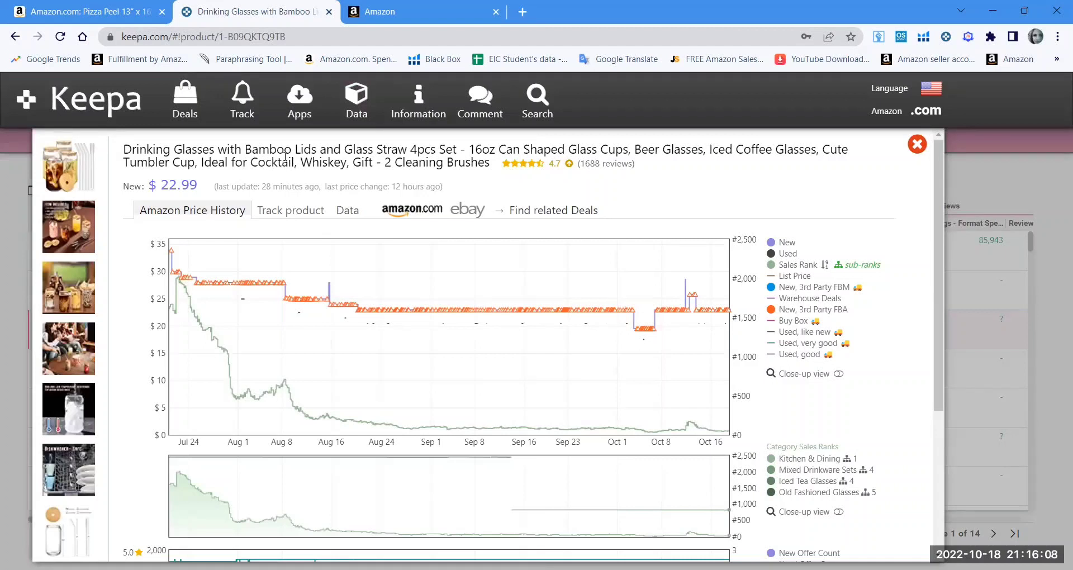
{"action": "mouse_move", "coordinate": [64, 157]}
{"action": "mouse_move", "coordinate": [938, 193]}
{"action": "left_mouse_down"}
{"action": "mouse_move", "coordinate": [939, 233]}
{"action": "mouse_move", "coordinate": [941, 208]}
{"action": "left_mouse_up"}
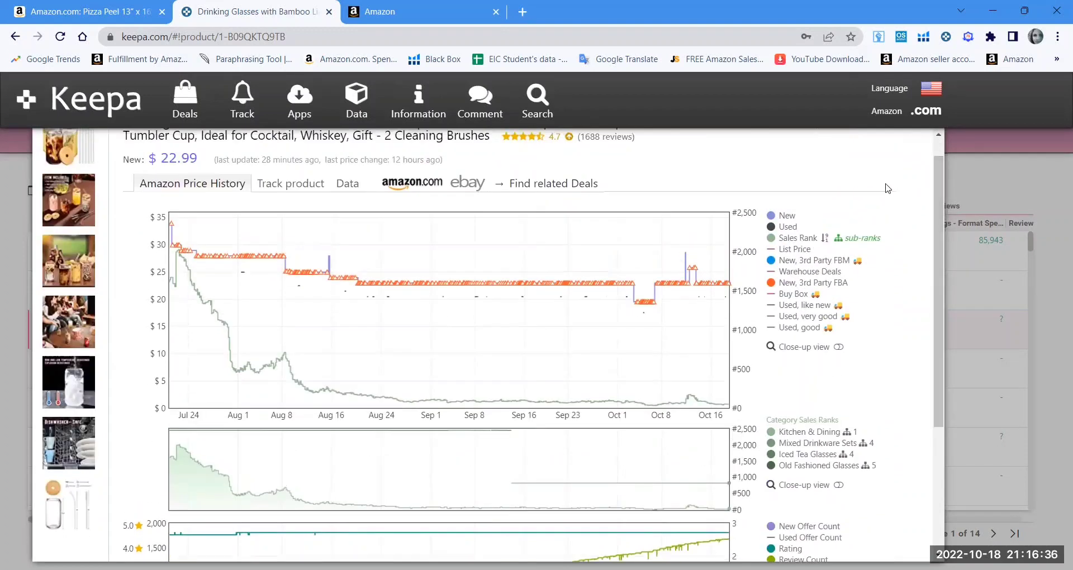
{"action": "mouse_move", "coordinate": [787, 217]}
{"action": "mouse_move", "coordinate": [799, 284]}
{"action": "left_click", "coordinate": [800, 307]}
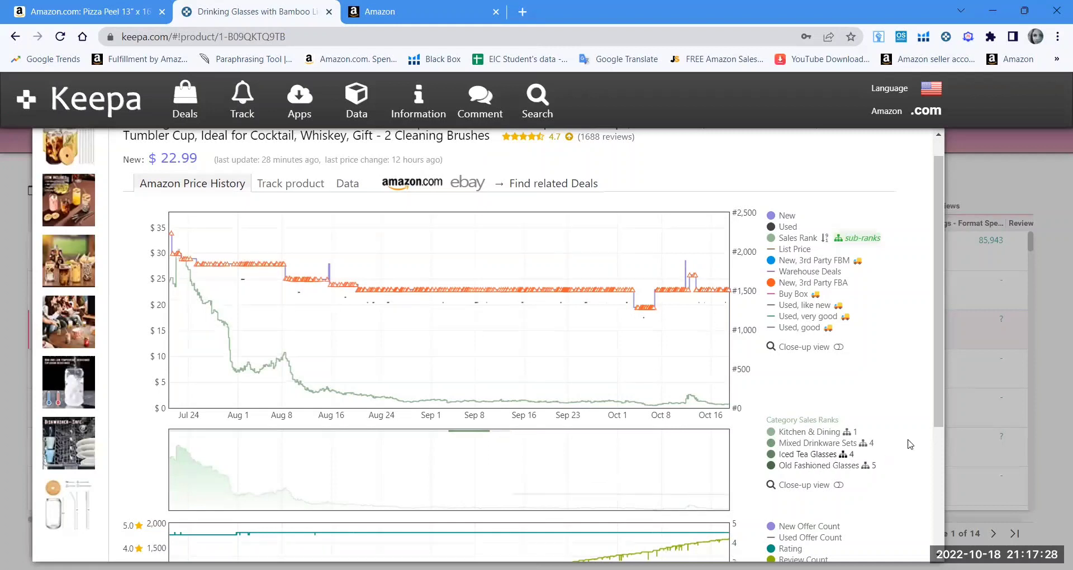
Examine the category sales rank, offer count, rating and review count graphs of the drinking glasses.
{"action": "scroll", "coordinate": [939, 452], "scroll_direction": "down", "scroll_amount": 2}
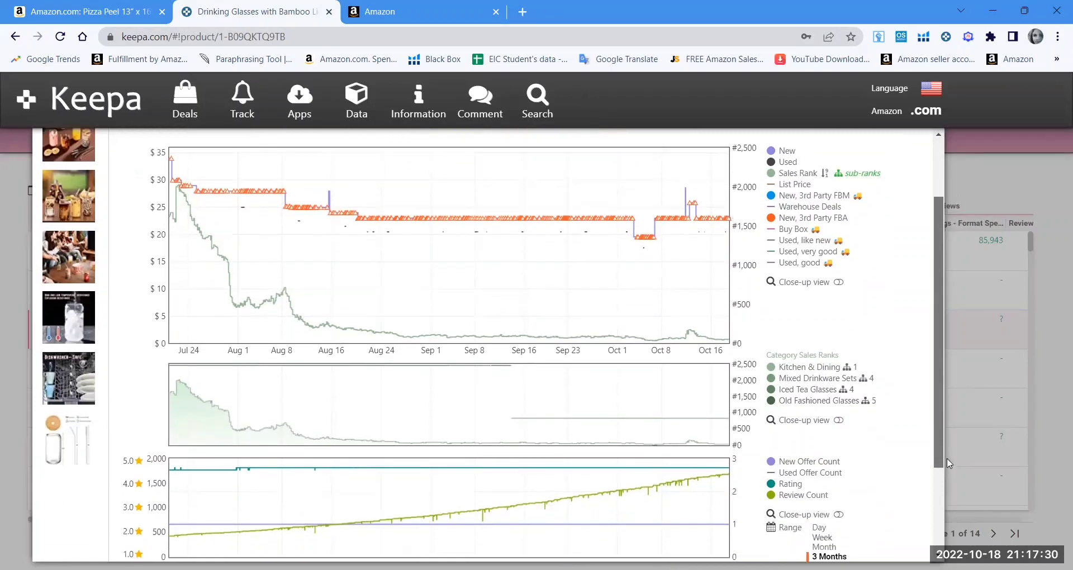
{"action": "scroll", "coordinate": [948, 462], "scroll_direction": "down", "scroll_amount": 3}
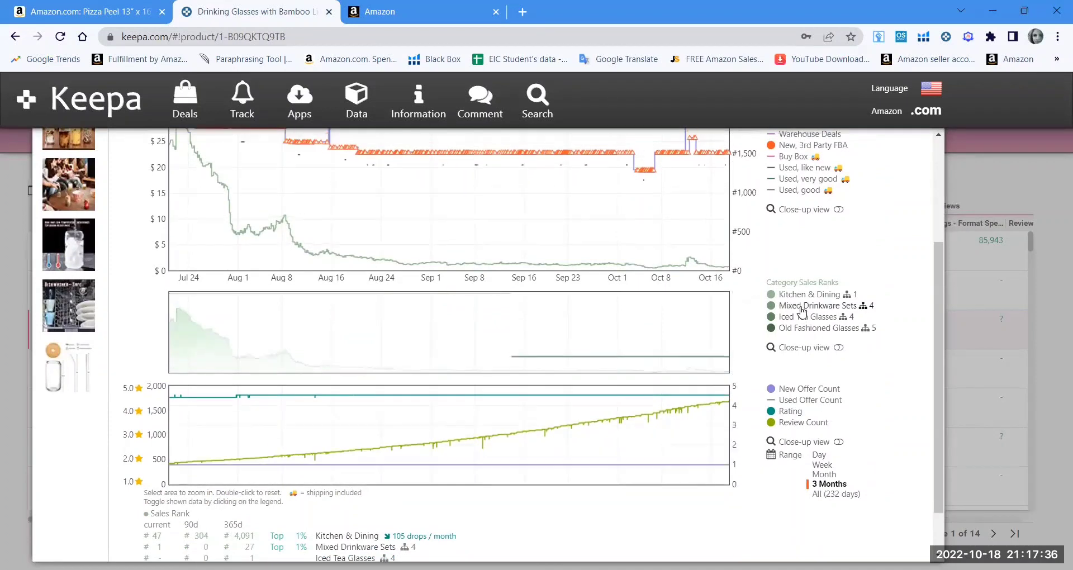
{"action": "mouse_move", "coordinate": [813, 390]}
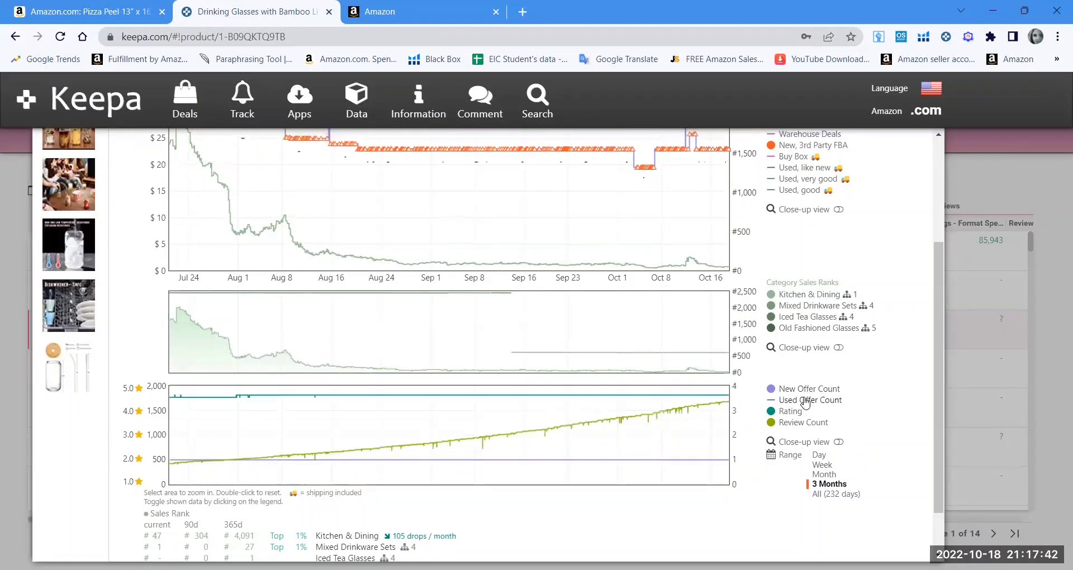
{"action": "mouse_move", "coordinate": [799, 412]}
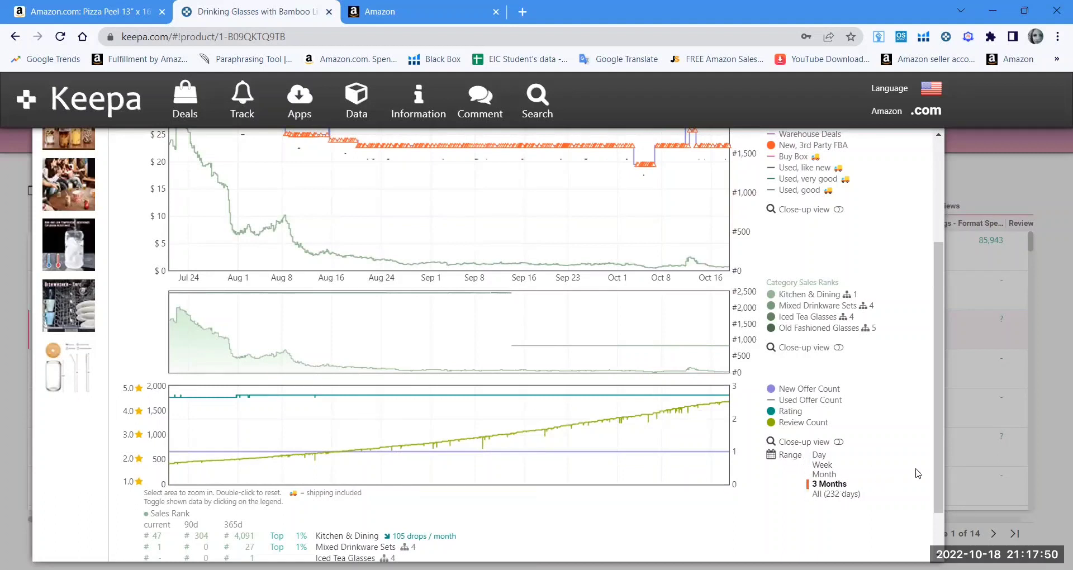
{"action": "left_click_drag", "start_coordinate": [939, 480], "coordinate": [936, 516]}
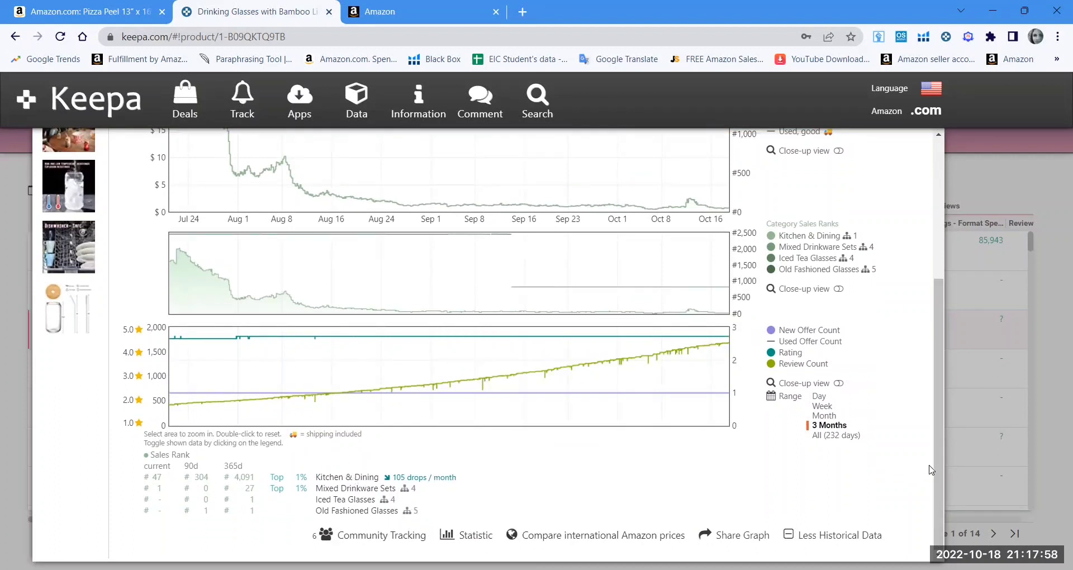
{"action": "left_click_drag", "start_coordinate": [936, 471], "coordinate": [923, 324]}
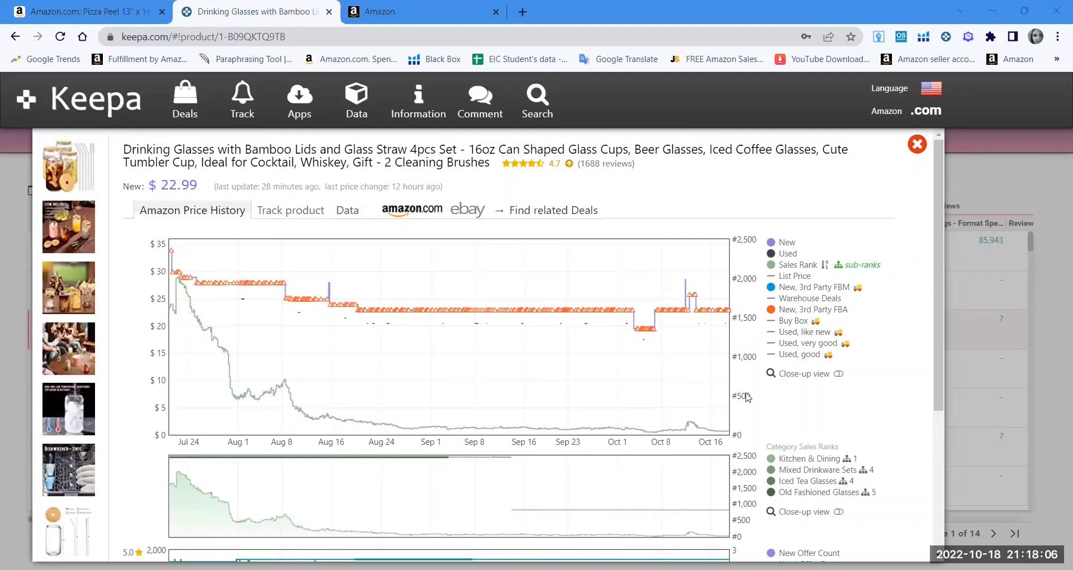
Review the drinking glasses' product details and Buy Box statistics, and return to the results table.
{"action": "left_click", "coordinate": [347, 212]}
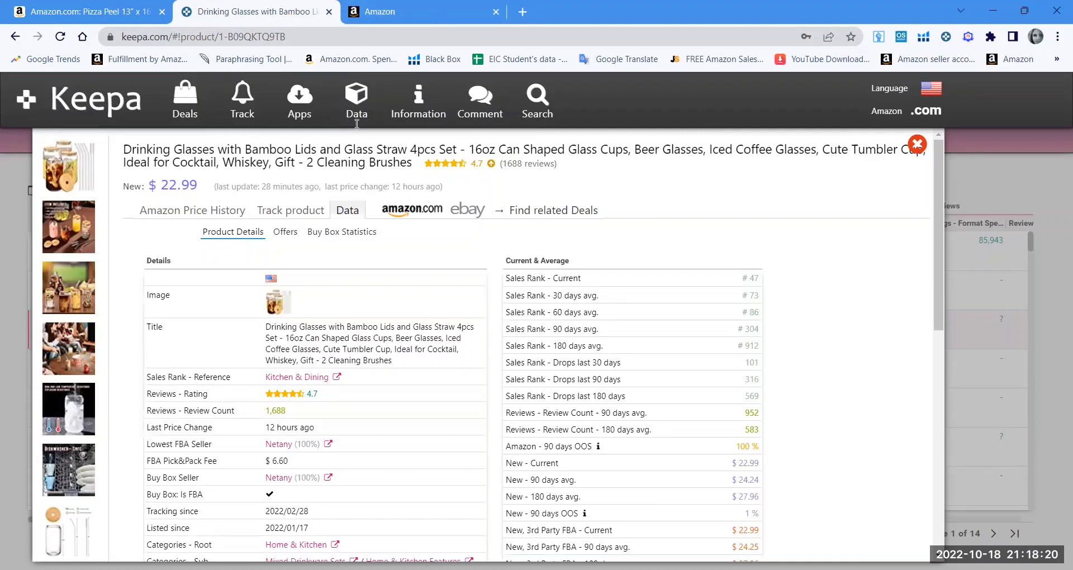
{"action": "left_click", "coordinate": [344, 238]}
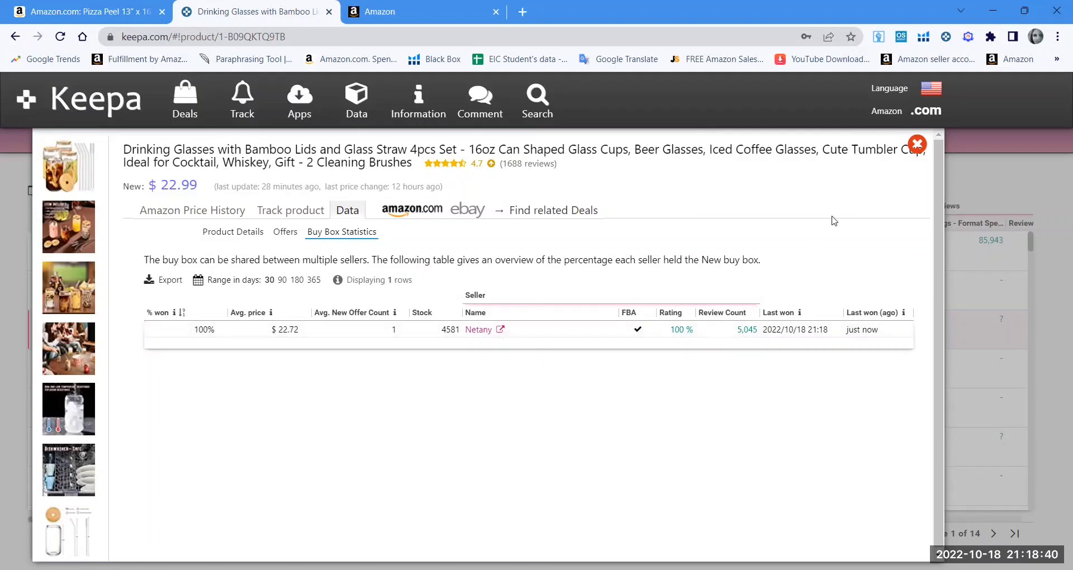
{"action": "left_click", "coordinate": [917, 145]}
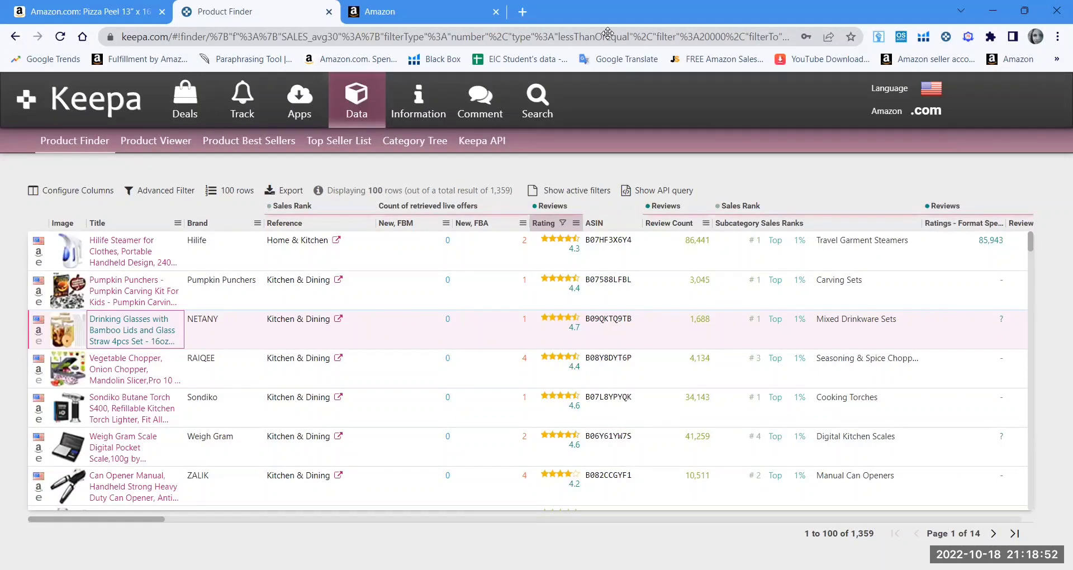
Find the Dough Presser Pocket Pie Molds further down the results, open the product and view its detailed product data.
{"action": "left_click", "coordinate": [608, 34]}
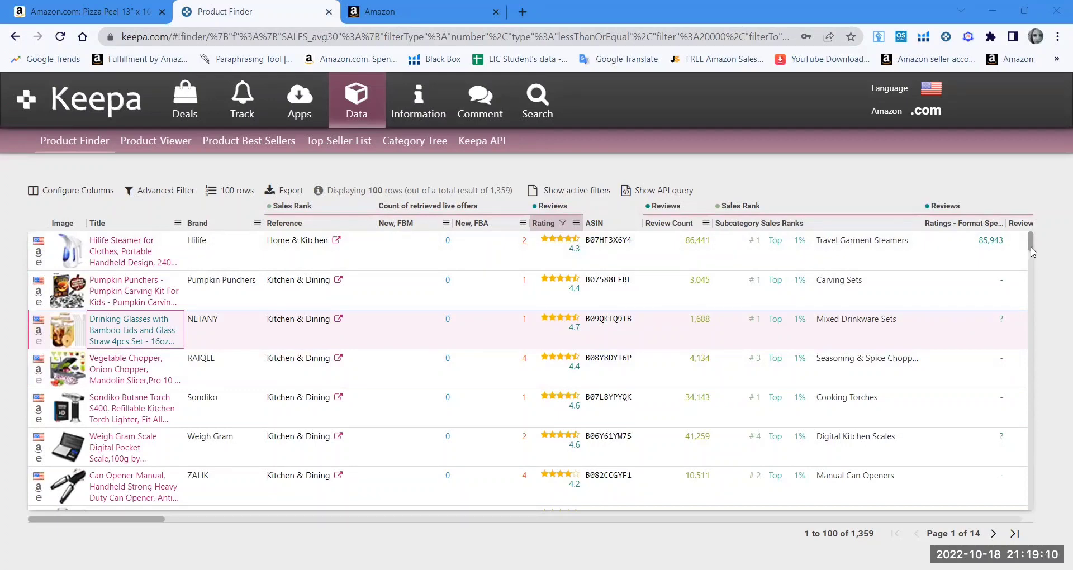
{"action": "left_click_drag", "start_coordinate": [1032, 252], "coordinate": [1032, 264]}
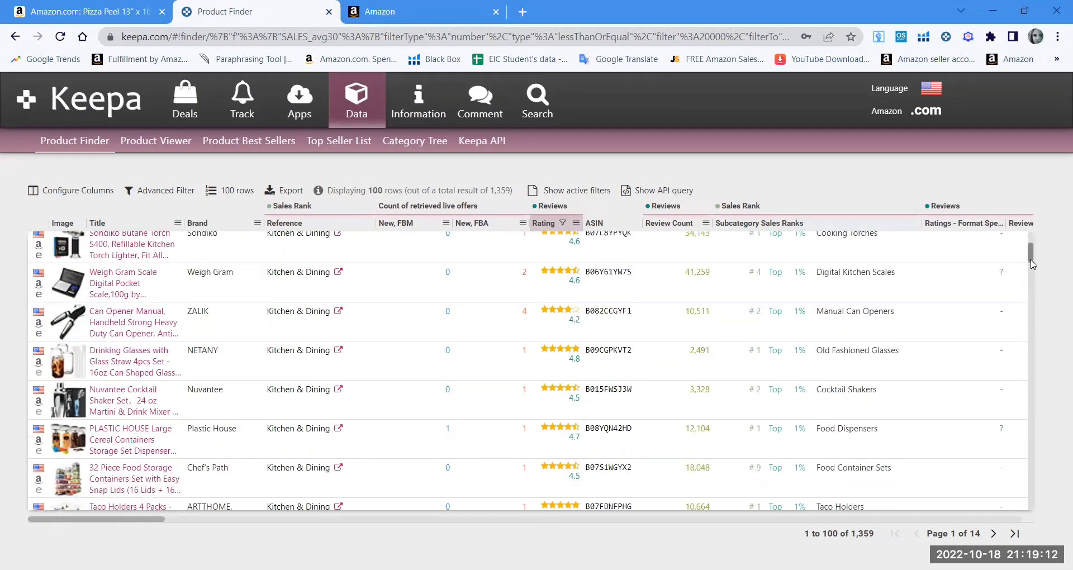
{"action": "left_click_drag", "start_coordinate": [1032, 264], "coordinate": [1033, 296]}
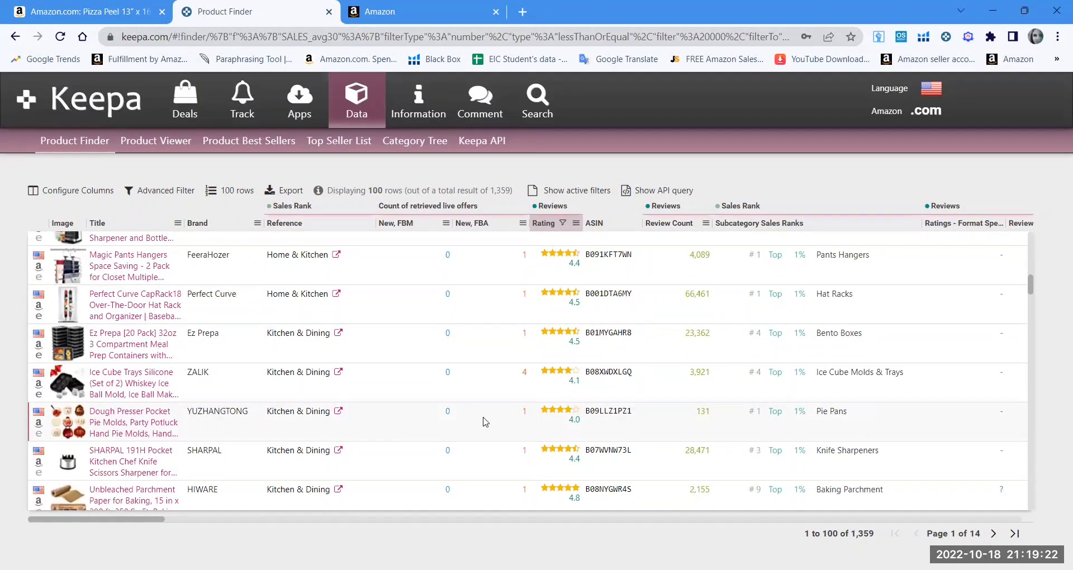
{"action": "left_click", "coordinate": [113, 429]}
{"action": "mouse_move", "coordinate": [72, 174]}
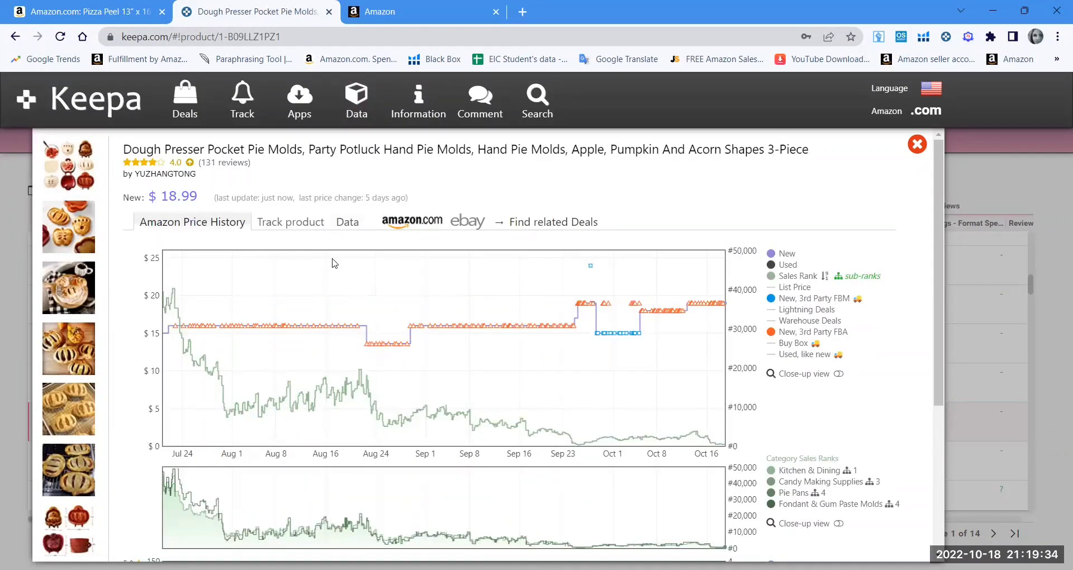
{"action": "left_click", "coordinate": [346, 224]}
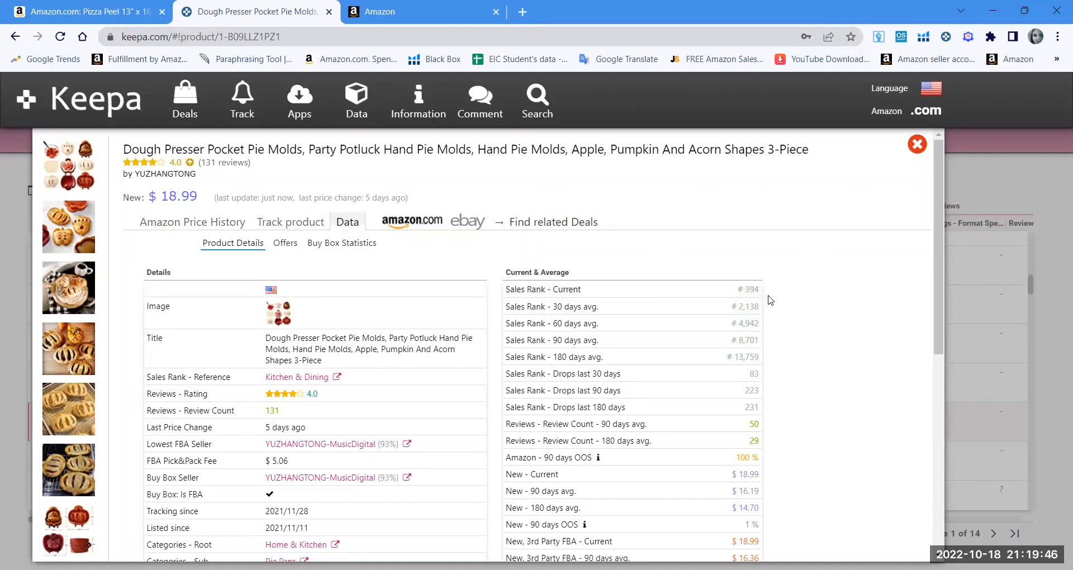
Review the rest of the pie molds' product details and view their Buy Box statistics.
{"action": "left_click_drag", "start_coordinate": [943, 283], "coordinate": [940, 341]}
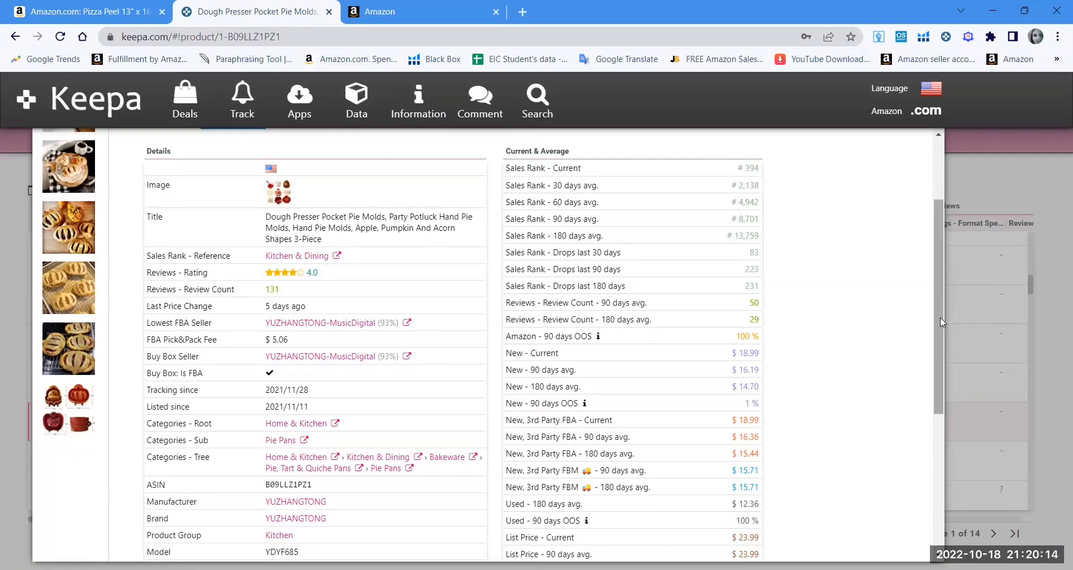
{"action": "left_click_drag", "start_coordinate": [935, 319], "coordinate": [936, 270]}
{"action": "left_click", "coordinate": [313, 220]}
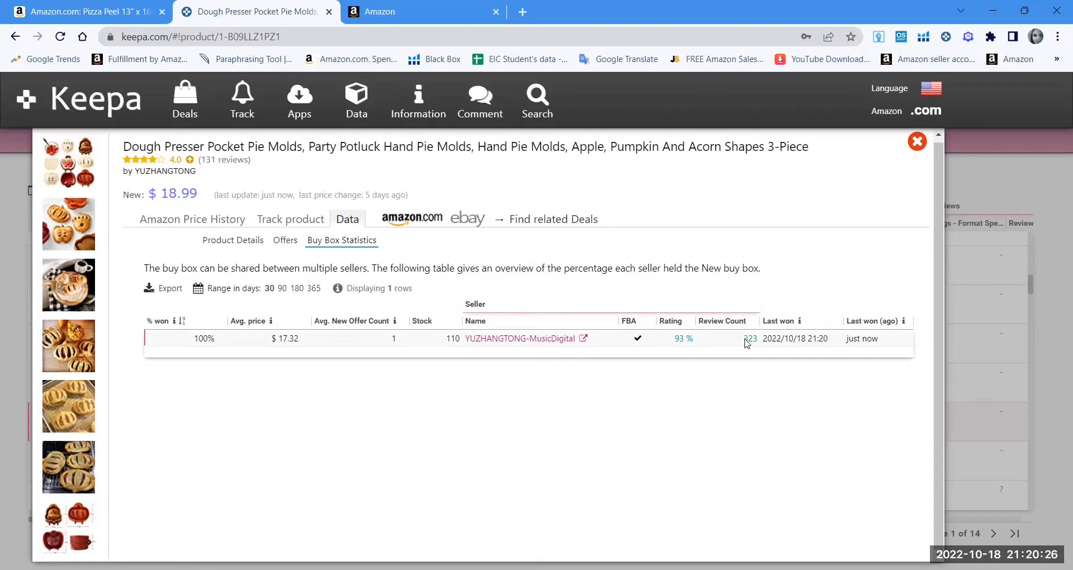
Open the seller overview of YUZHANGTONG-MusicDigital from the Buy Box statistics and view the seller's storefront listings.
{"action": "right_click", "coordinate": [521, 343]}
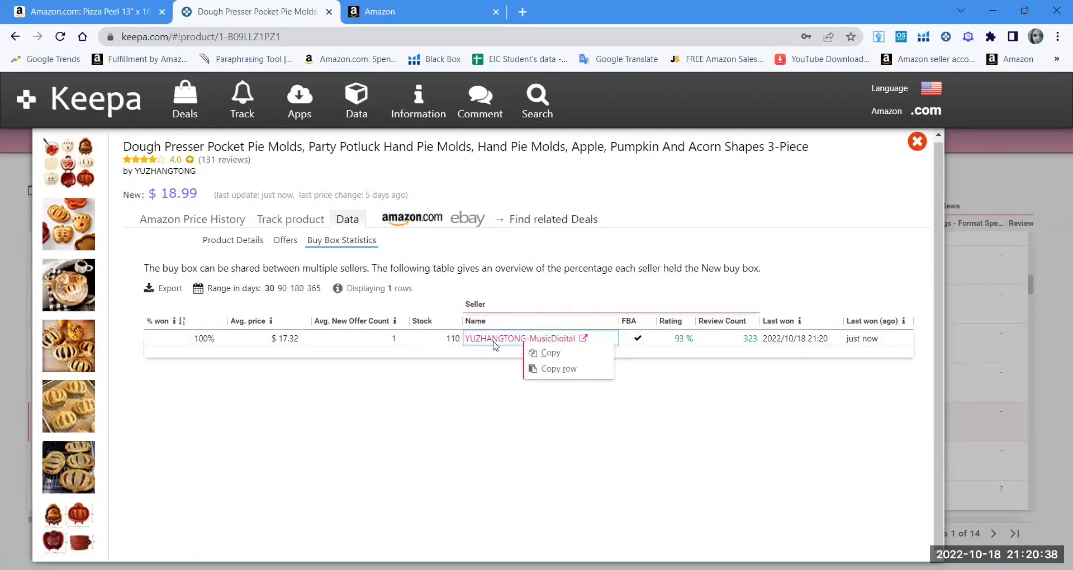
{"action": "left_click", "coordinate": [497, 404]}
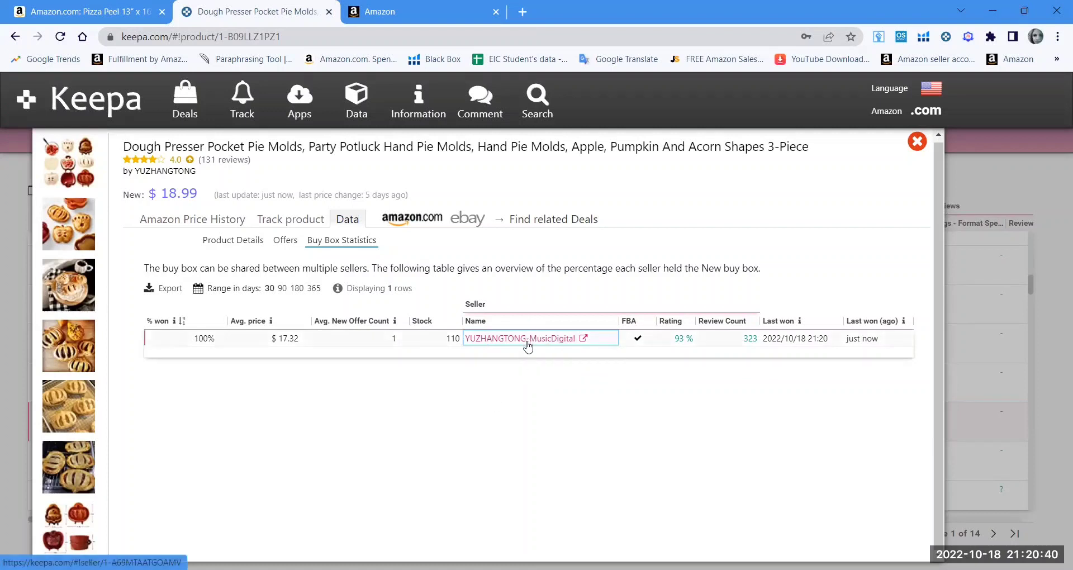
{"action": "left_click", "coordinate": [529, 341]}
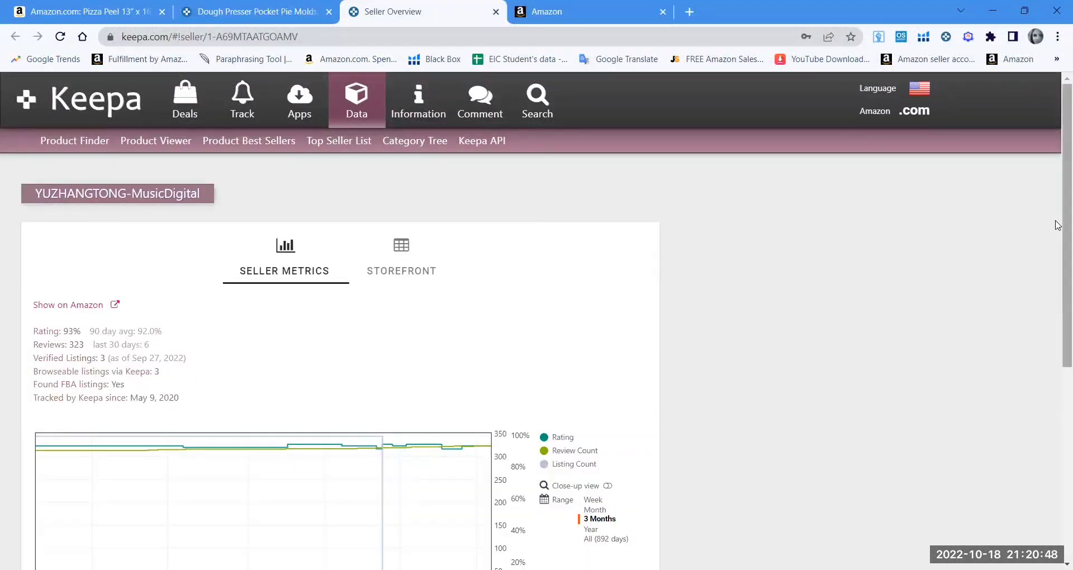
{"action": "mouse_move", "coordinate": [1057, 222]}
{"action": "left_mouse_down"}
{"action": "mouse_move", "coordinate": [1057, 447]}
{"action": "mouse_move", "coordinate": [1056, 211]}
{"action": "left_mouse_up"}
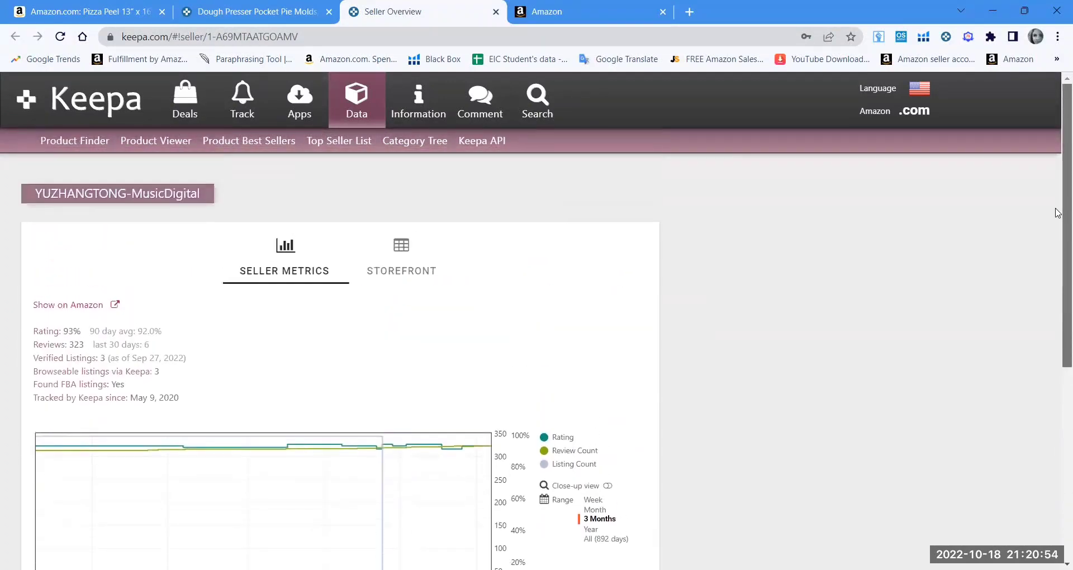
{"action": "left_click", "coordinate": [402, 252]}
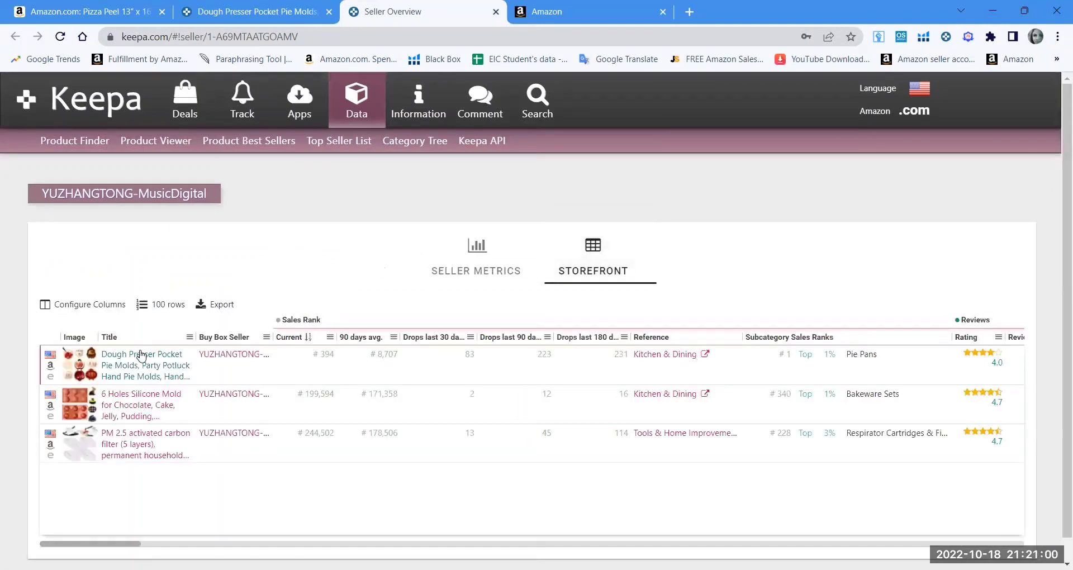
Copy the Buy Box seller of the storefront's first product and search Amazon for YUZHANGTONG-MusicDigital without the rating suffix.
{"action": "right_click", "coordinate": [221, 357]}
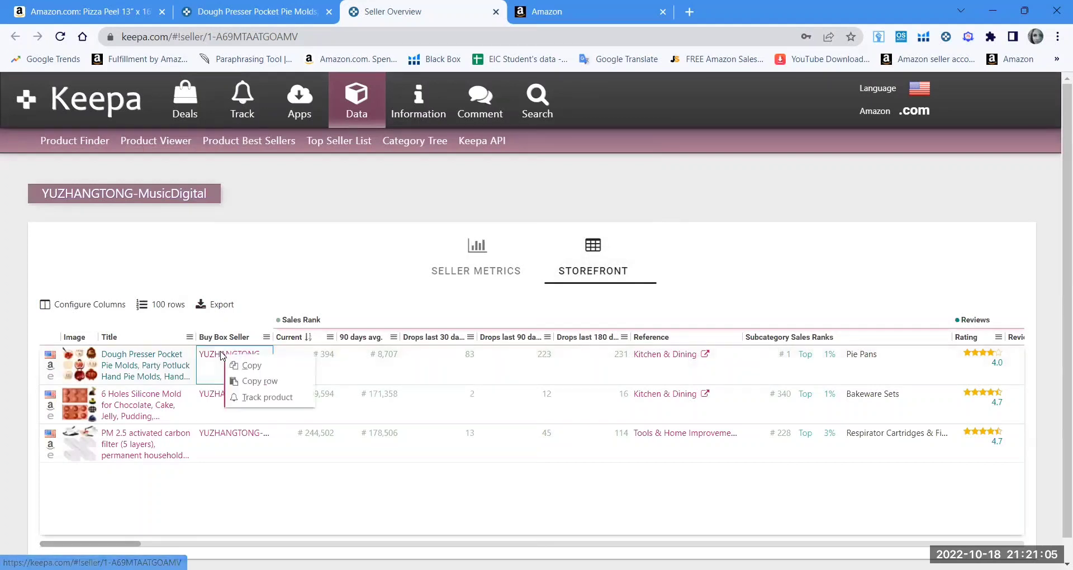
{"action": "left_click", "coordinate": [252, 366]}
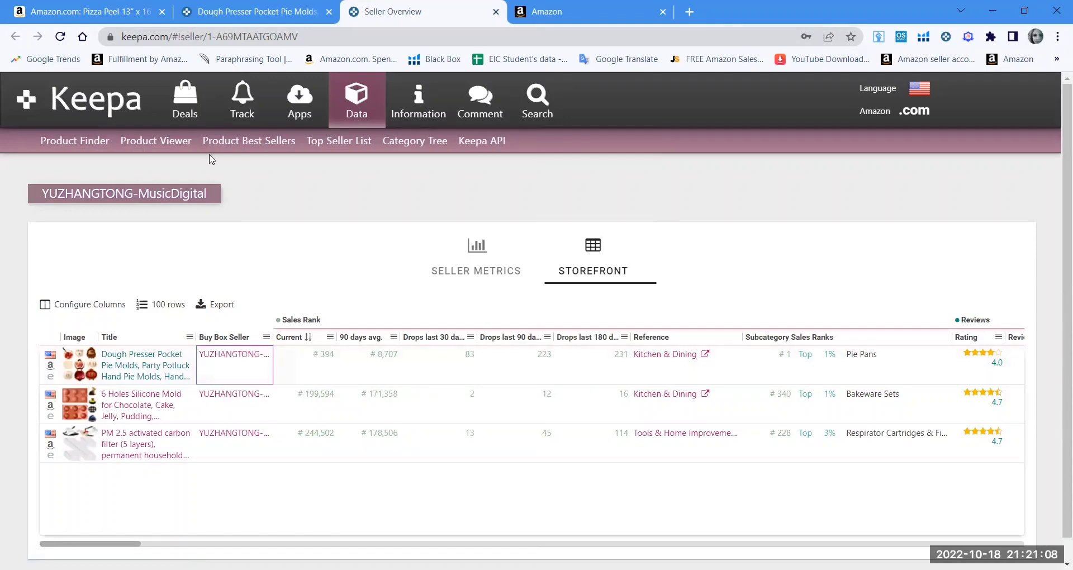
{"action": "left_click", "coordinate": [91, 11]}
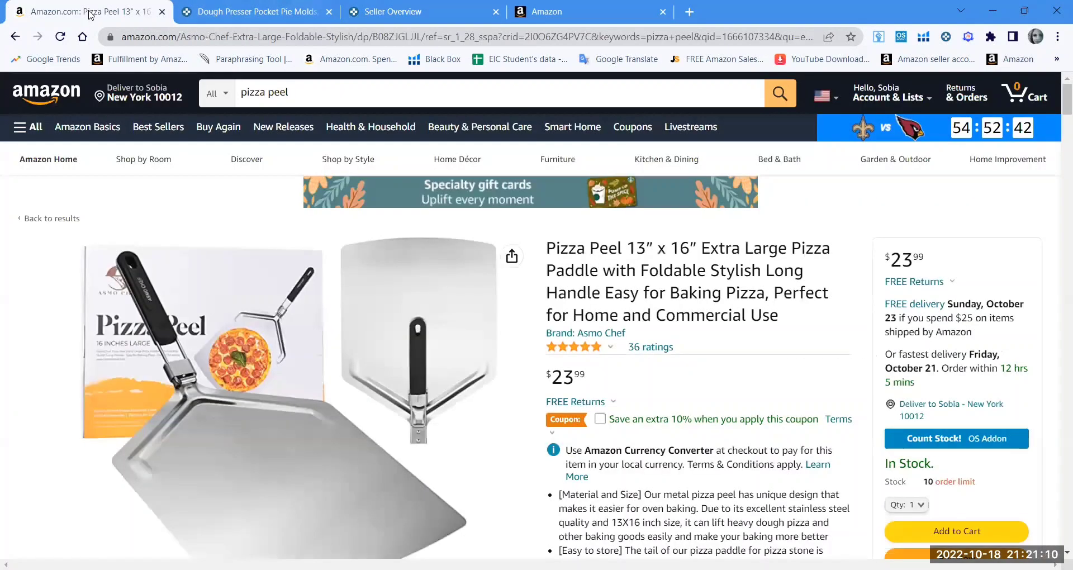
{"action": "left_click", "coordinate": [256, 104]}
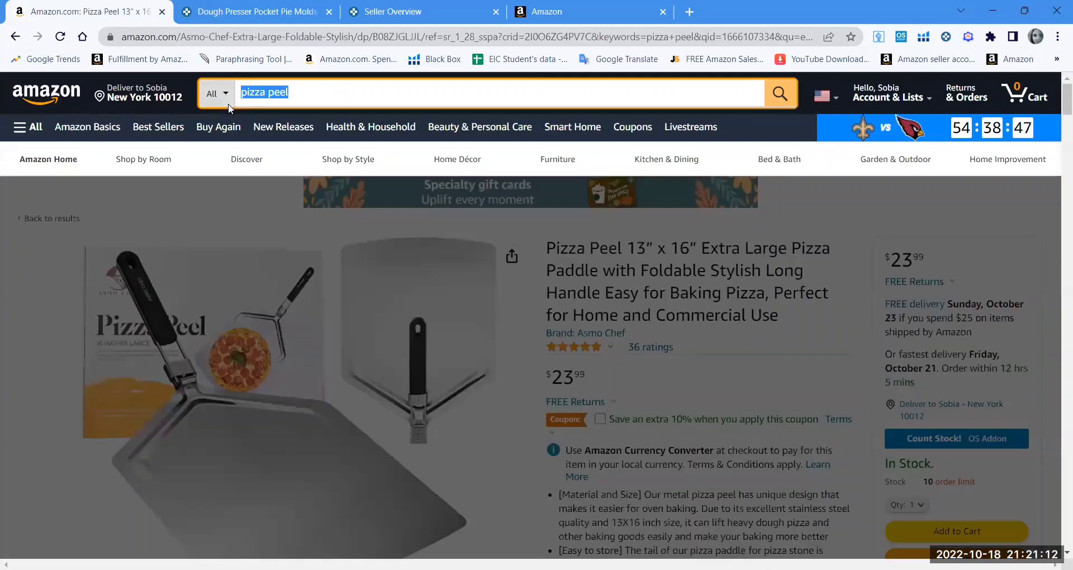
{"action": "key", "text": "BackSpace"}
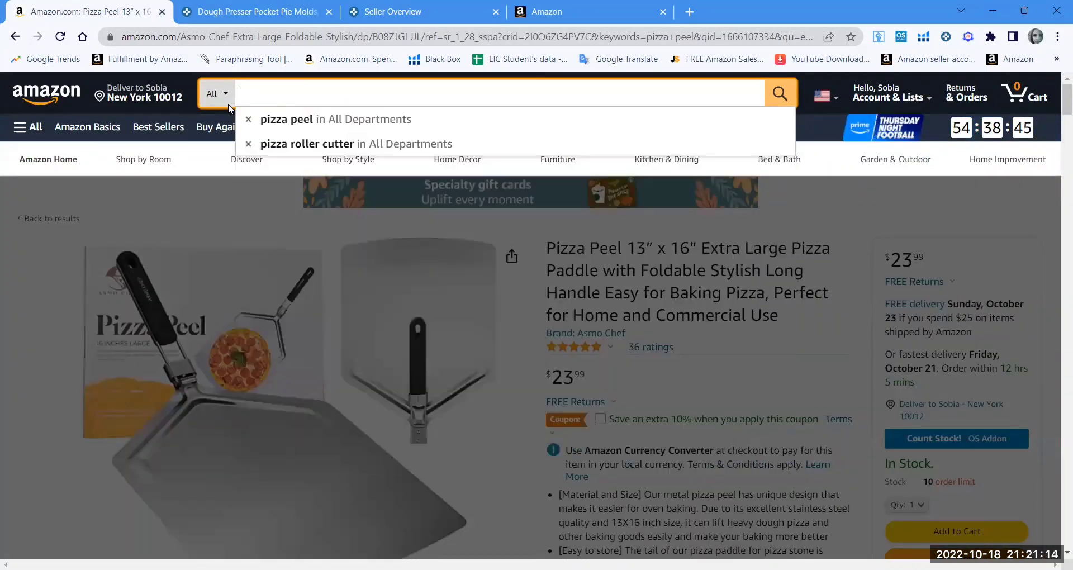
{"action": "key", "text": "ctrl+v"}
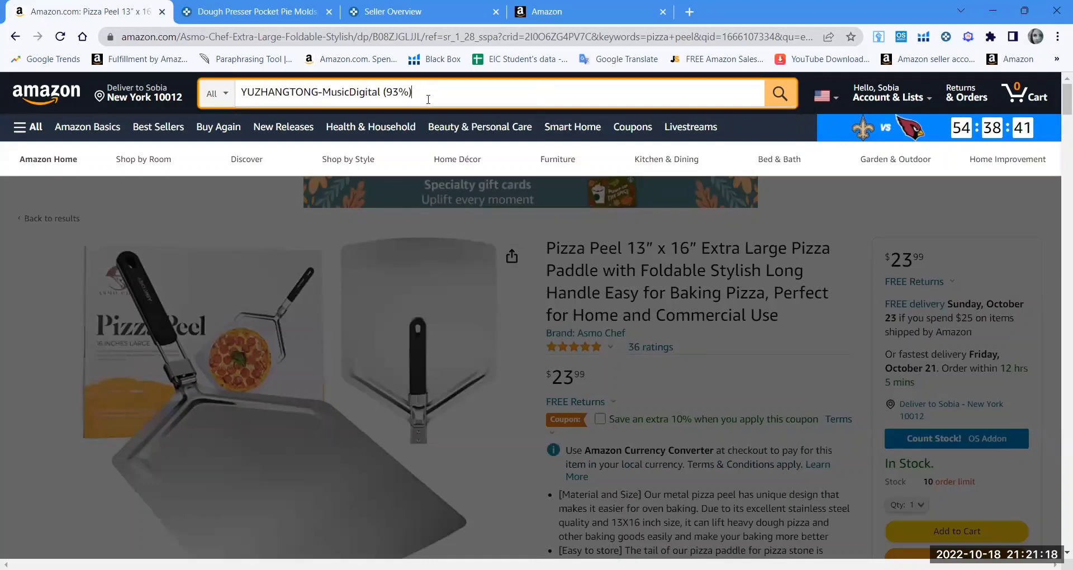
{"action": "key", "text": "BackSpace"}
{"action": "key", "text": "BackSpace"}
{"action": "key", "text": "BackSpace"}
{"action": "key", "text": "BackSpace"}
{"action": "key", "text": "BackSpace"}
{"action": "key", "text": "BackSpace"}
{"action": "key", "text": "Return"}
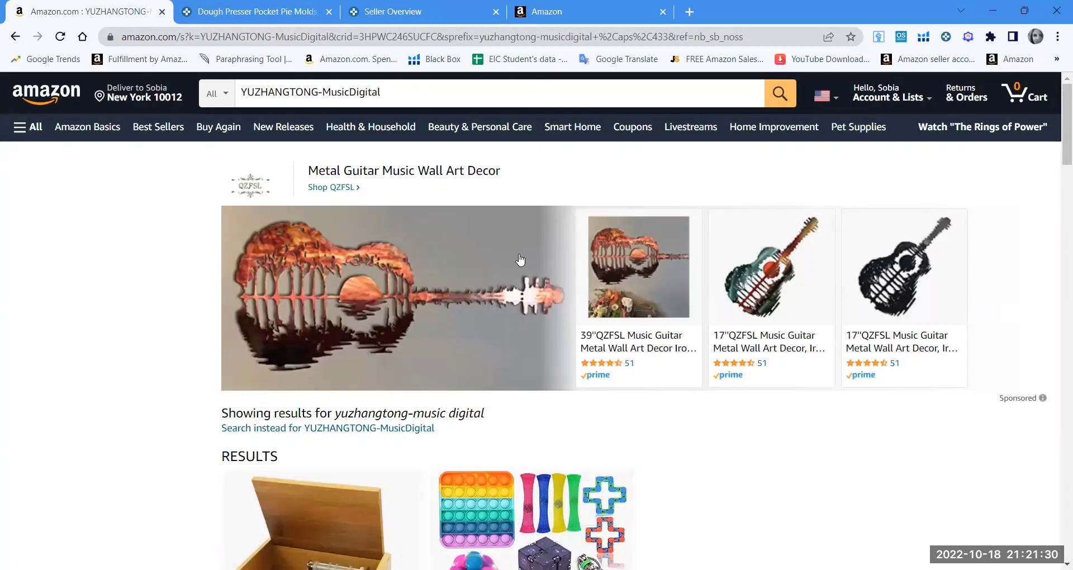
{"action": "left_click_drag", "start_coordinate": [1057, 152], "coordinate": [1057, 129]}
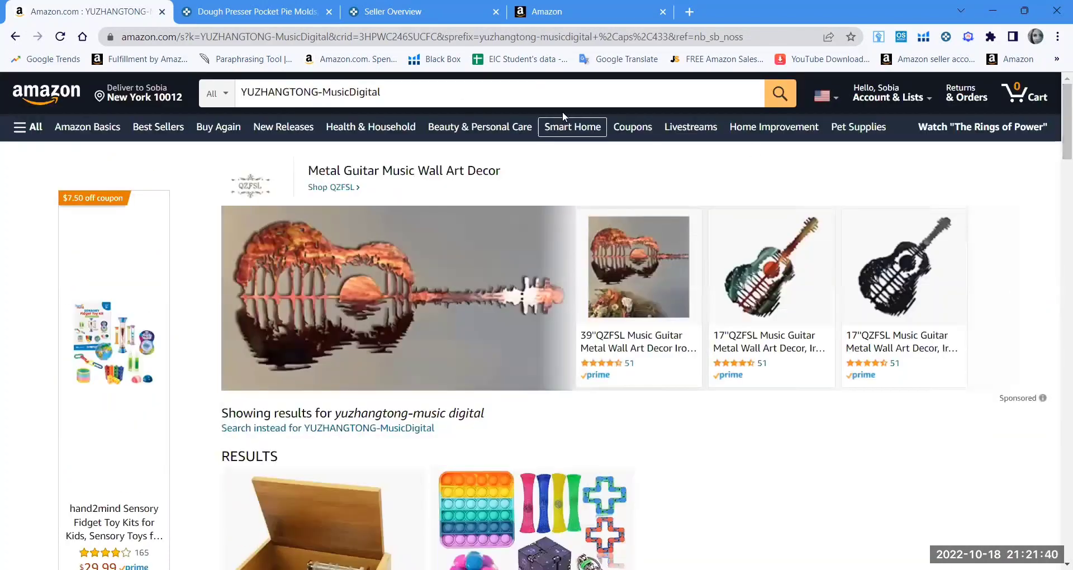
Return to the pie molds product in Keepa, view its price history graph, and close the product to show the results table.
{"action": "left_click", "coordinate": [385, 12]}
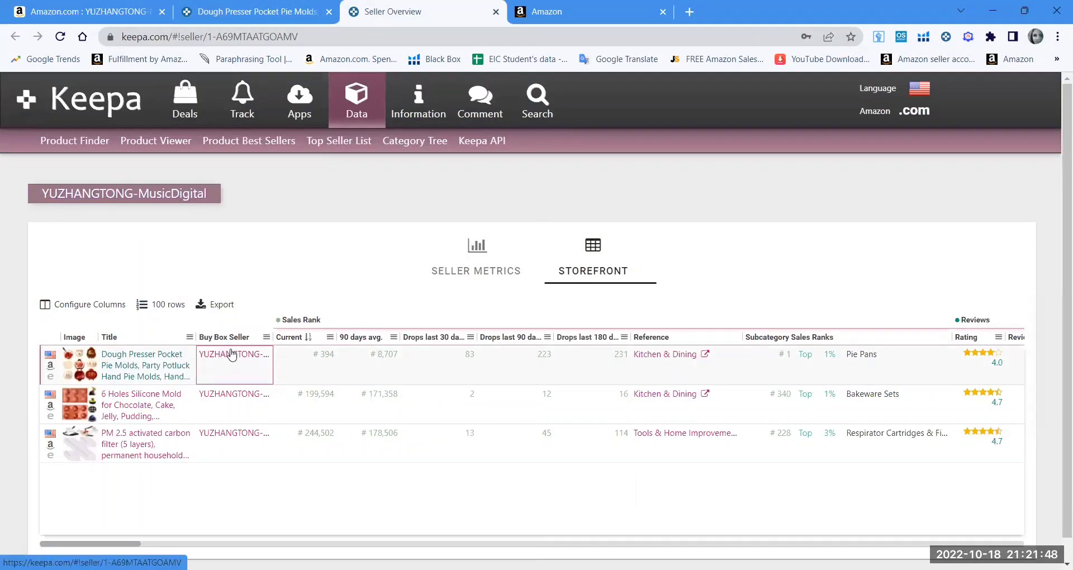
{"action": "key", "text": "ctrl+shift+Tab"}
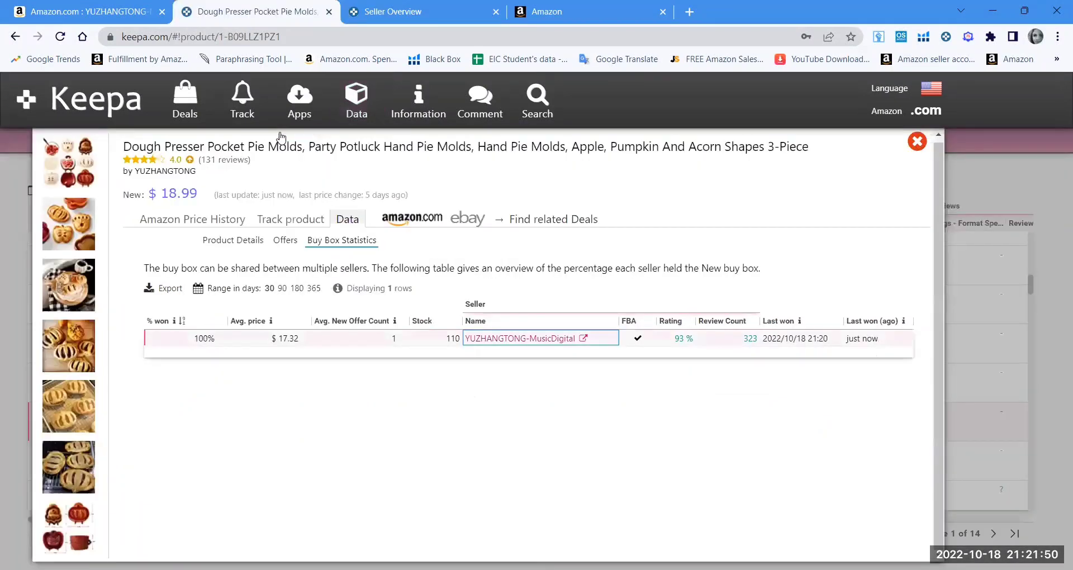
{"action": "left_click", "coordinate": [182, 221]}
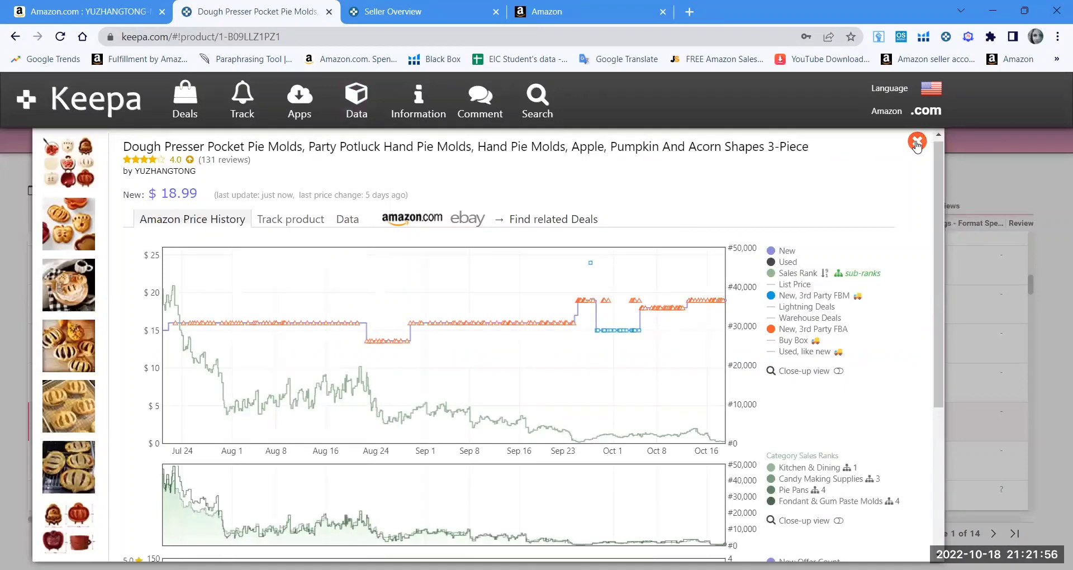
{"action": "left_click", "coordinate": [916, 142]}
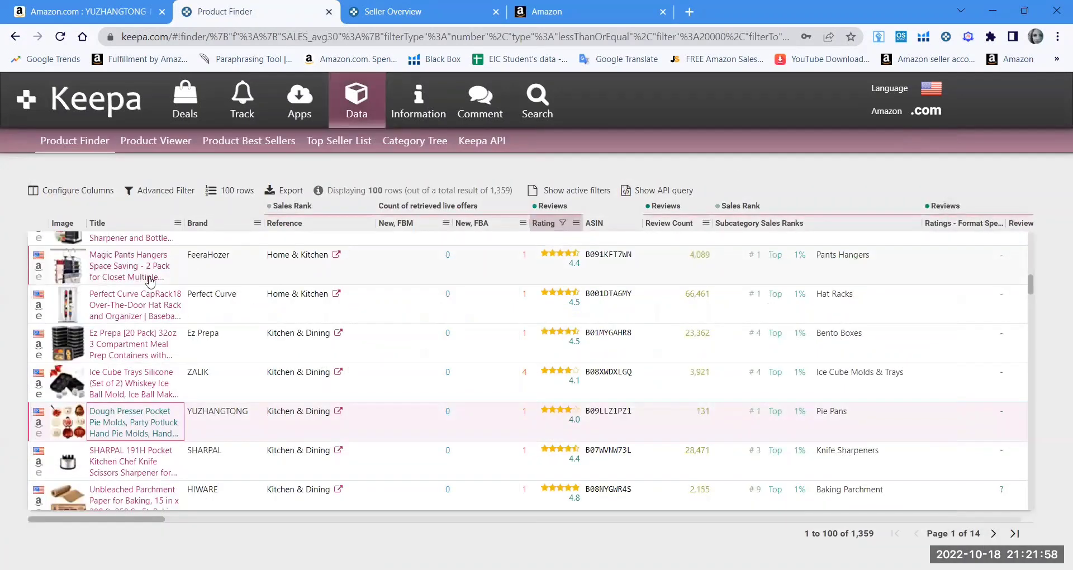
Filter the Product Finder results by the brand YUZHANGTONG.
{"action": "left_click", "coordinate": [213, 415]}
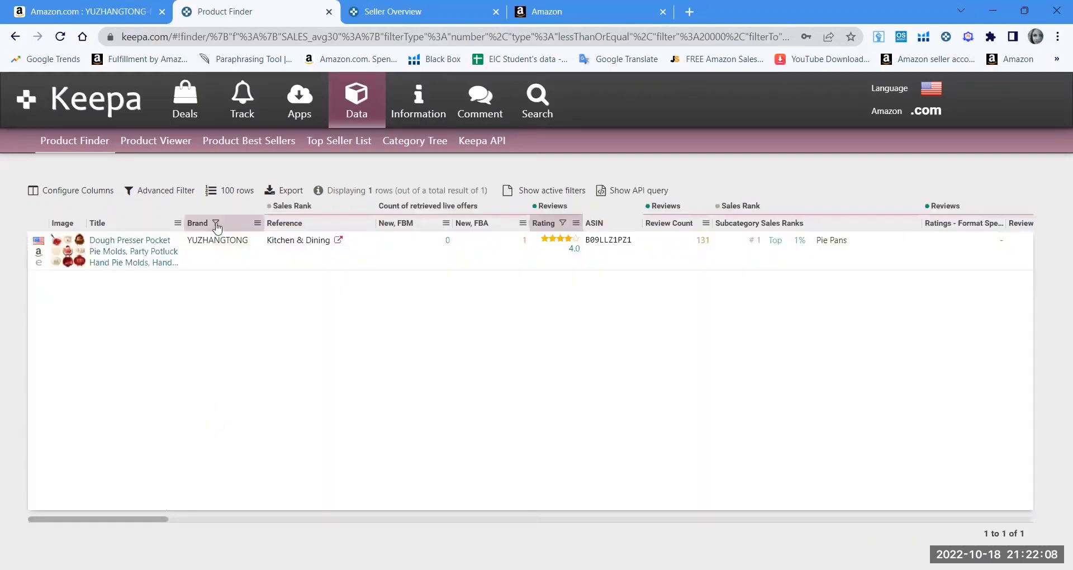
{"action": "right_click", "coordinate": [217, 244]}
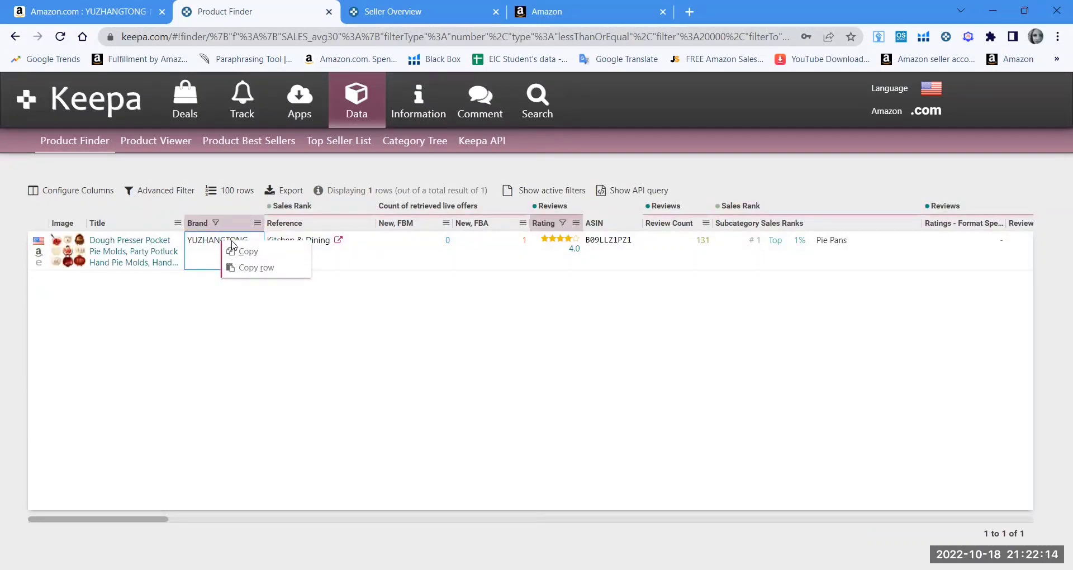
{"action": "left_click", "coordinate": [208, 322]}
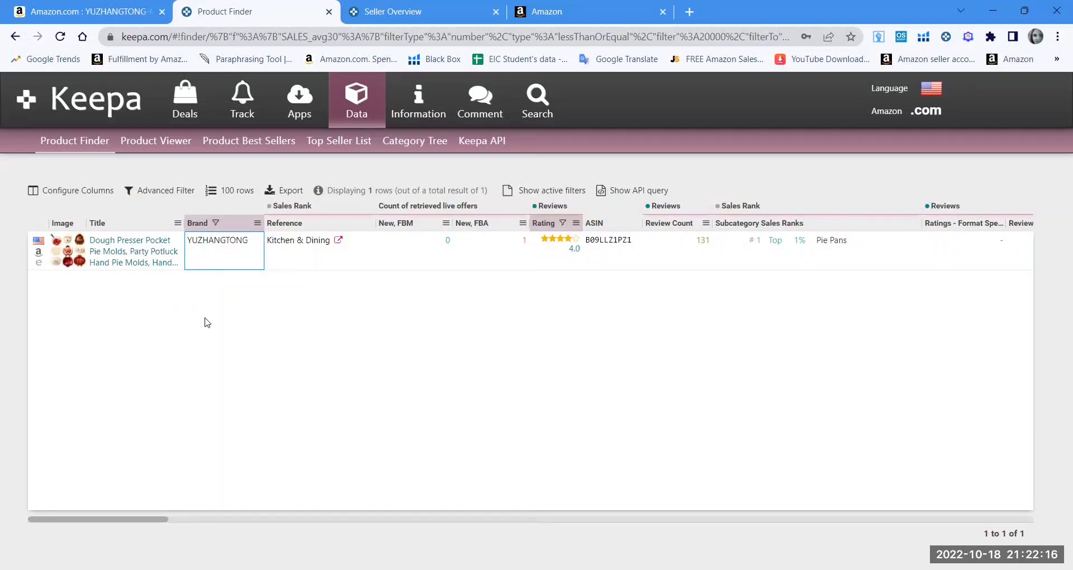
Reopen the pie molds product, copy "Dough Presser Pocket Pie Molds" from its title, and search Amazon for that phrase.
{"action": "left_click", "coordinate": [117, 250]}
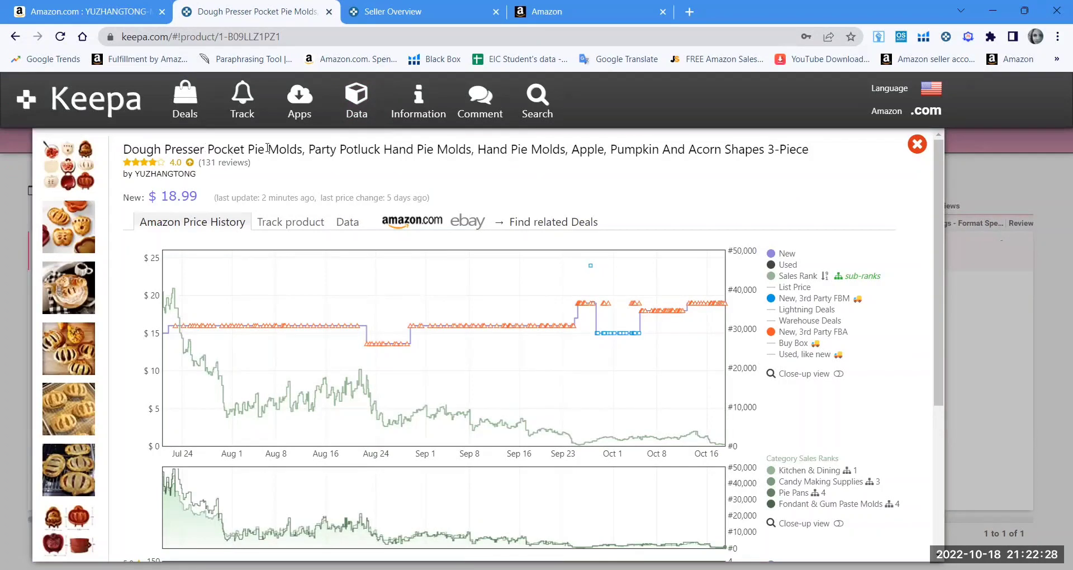
{"action": "left_click_drag", "start_coordinate": [300, 148], "coordinate": [126, 145]}
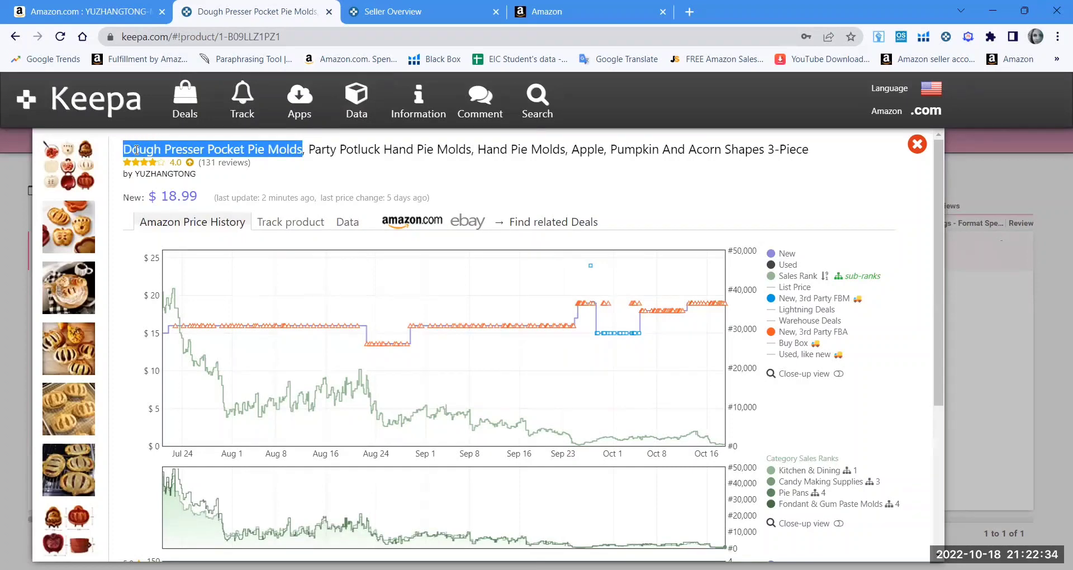
{"action": "left_click", "coordinate": [58, 12]}
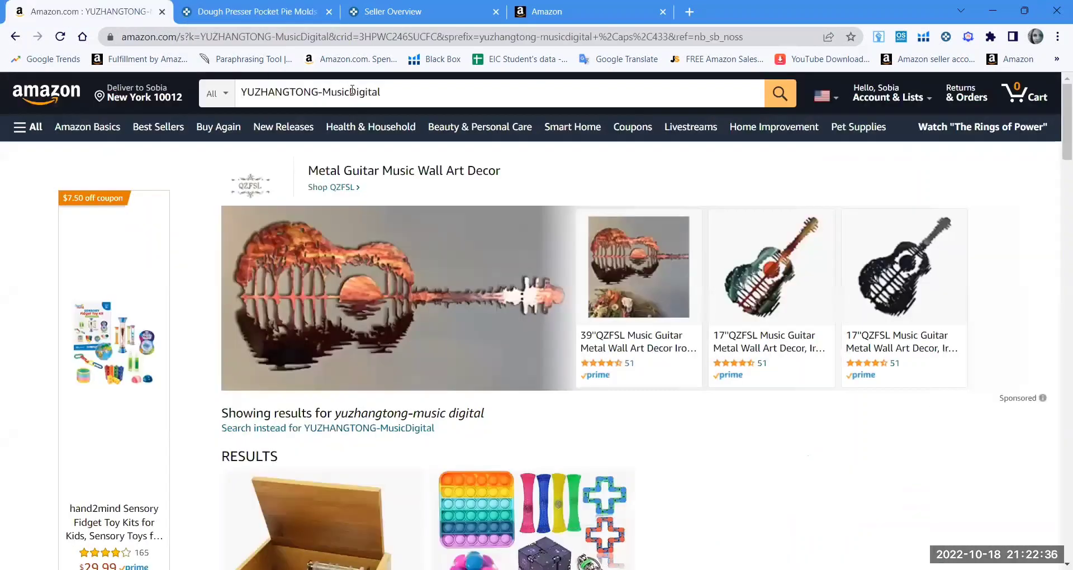
{"action": "left_click_drag", "start_coordinate": [381, 92], "coordinate": [242, 102]}
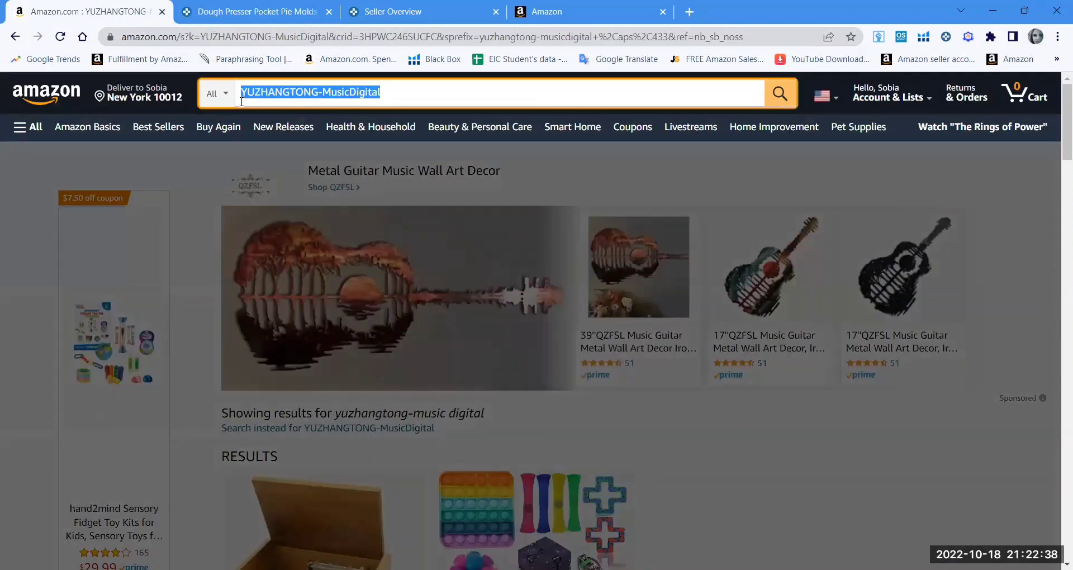
{"action": "key", "text": "BackSpace"}
{"action": "key", "text": "ctrl+v"}
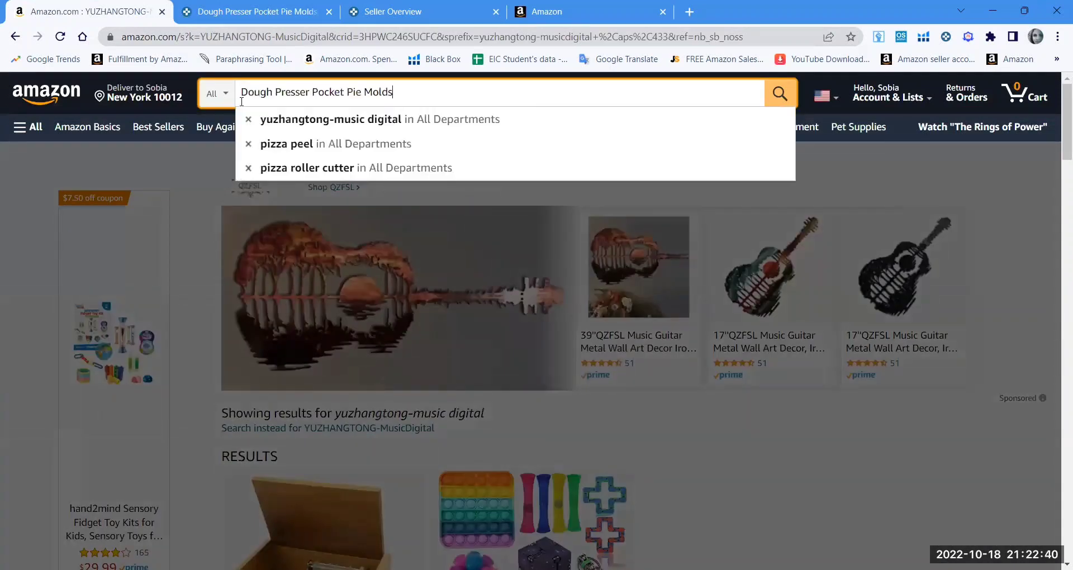
{"action": "key", "text": "Return"}
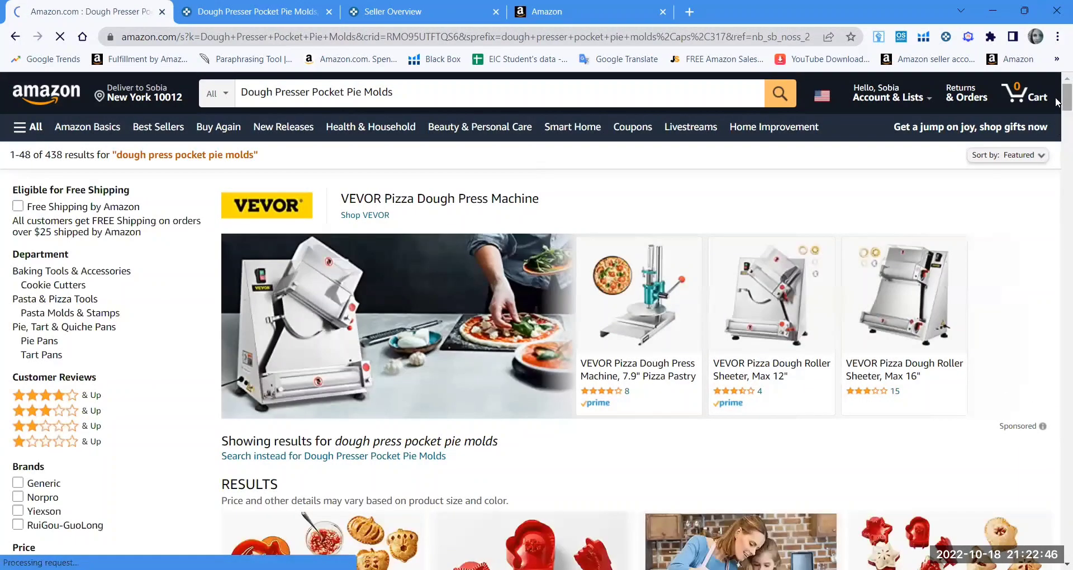
Examine the Amazon search results for competing pie molds, comparing their prices, ratings, review counts and sales ranks.
{"action": "scroll", "coordinate": [1055, 100], "scroll_direction": "down", "scroll_amount": 5}
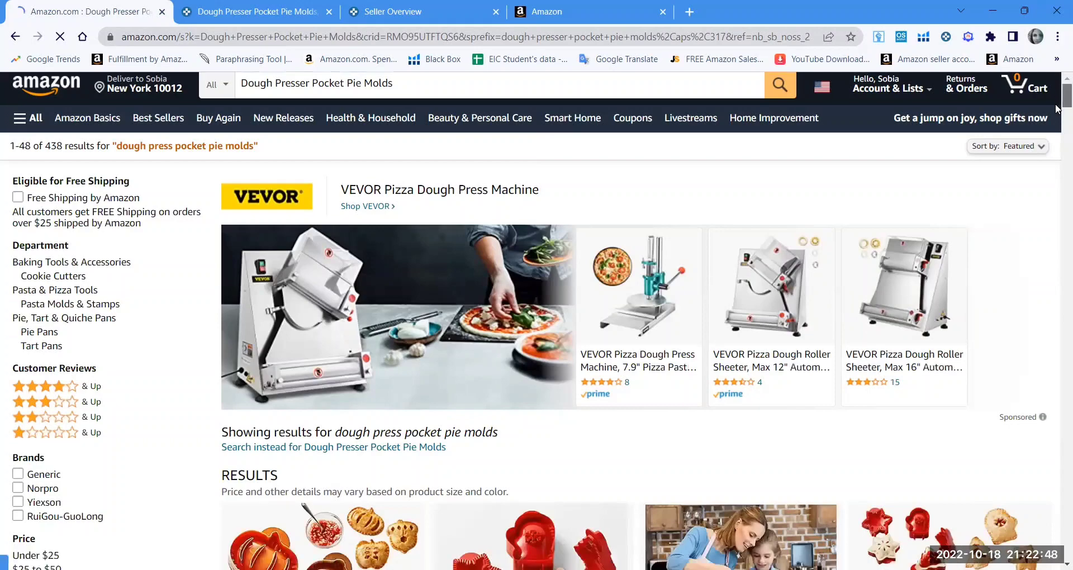
{"action": "scroll", "coordinate": [1056, 116], "scroll_direction": "down", "scroll_amount": 2}
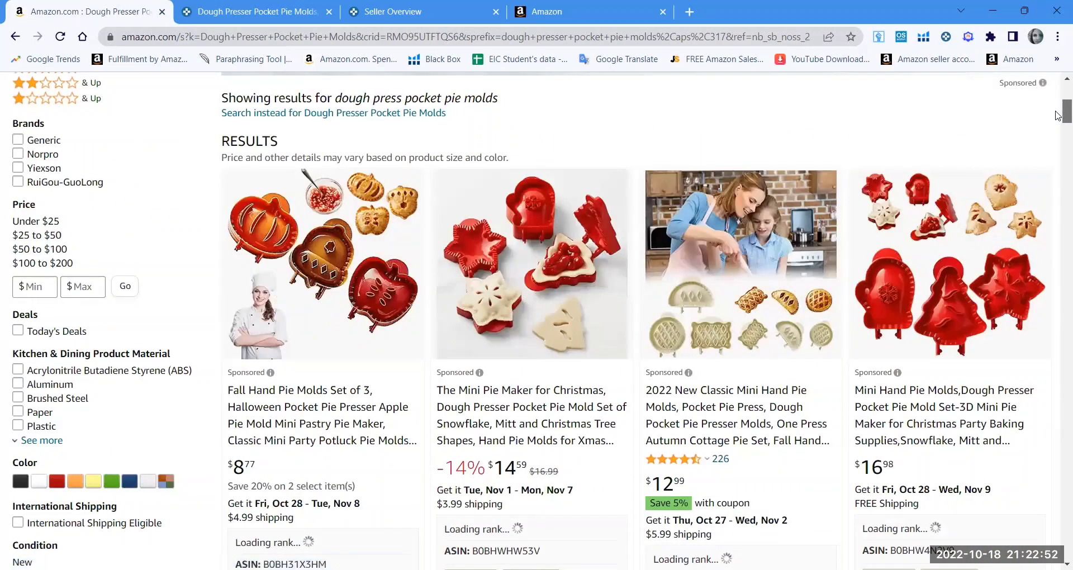
{"action": "scroll", "coordinate": [1055, 116], "scroll_direction": "down", "scroll_amount": 2}
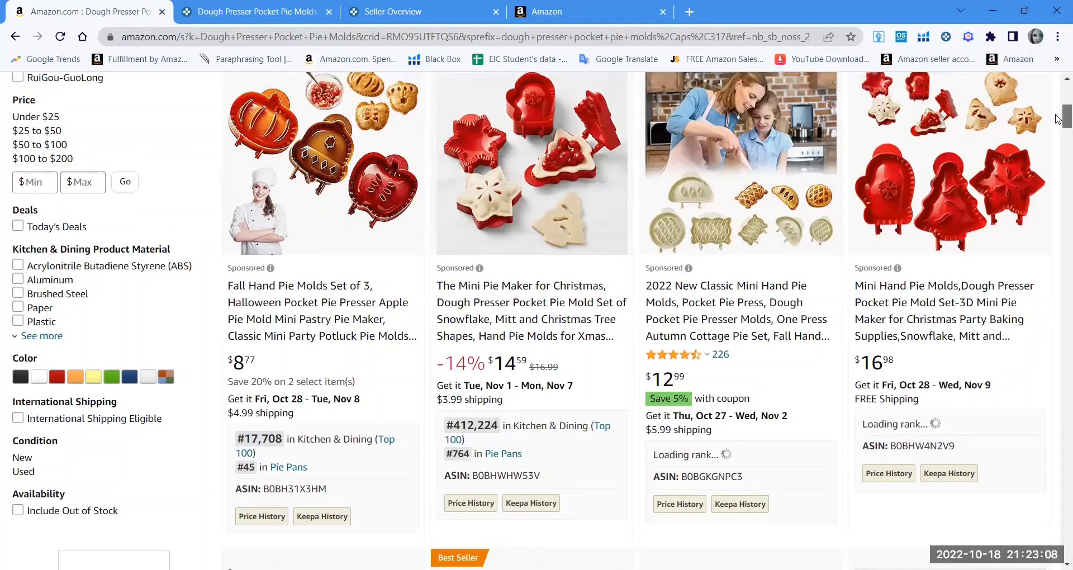
{"action": "scroll", "coordinate": [1058, 120], "scroll_direction": "down", "scroll_amount": 2}
{"action": "scroll", "coordinate": [1058, 124], "scroll_direction": "down", "scroll_amount": 8}
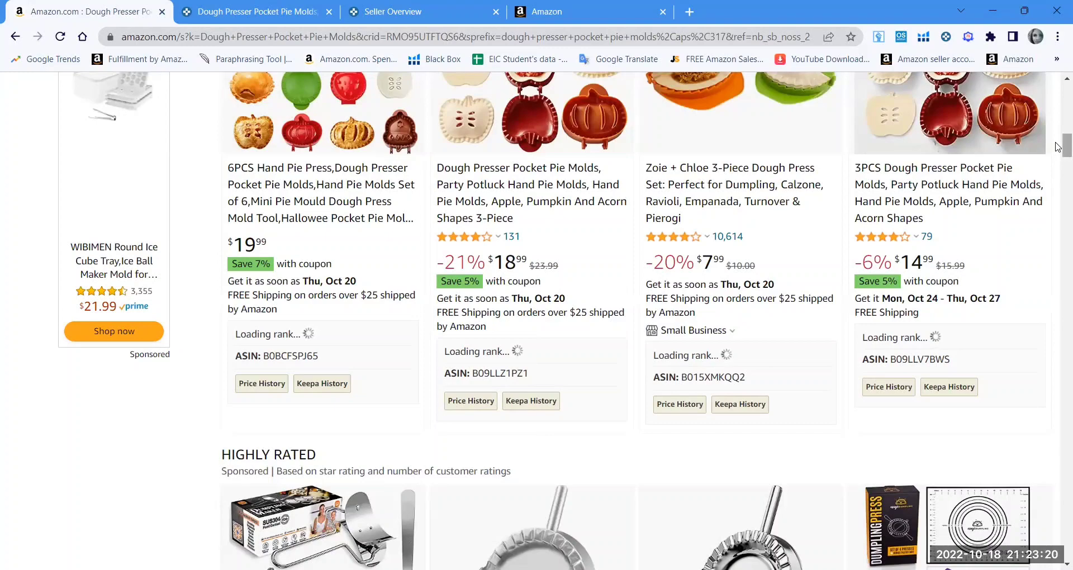
{"action": "scroll", "coordinate": [1058, 162], "scroll_direction": "down", "scroll_amount": 2}
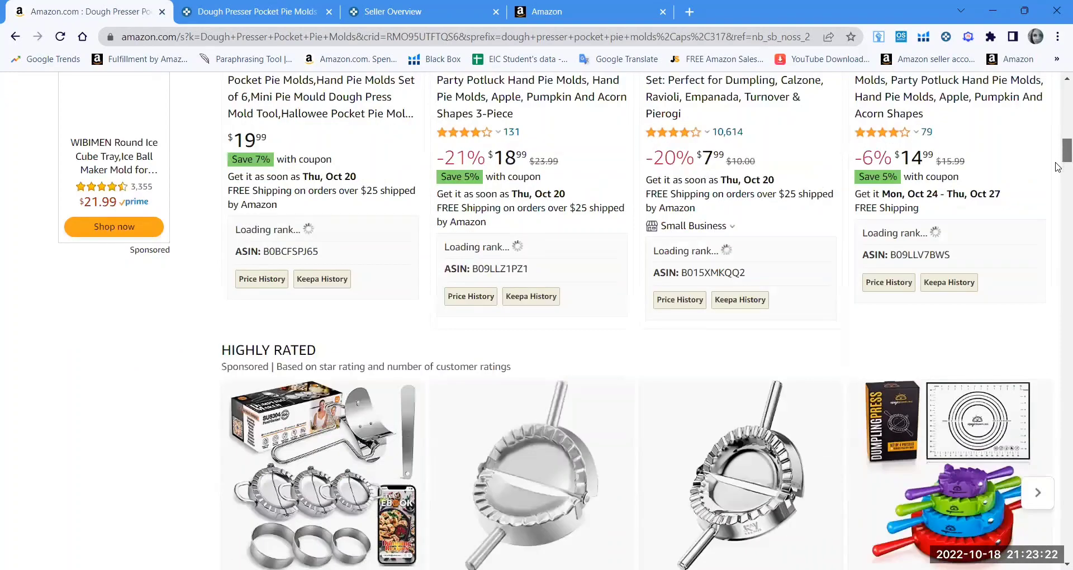
{"action": "scroll", "coordinate": [1057, 167], "scroll_direction": "down", "scroll_amount": 5}
{"action": "scroll", "coordinate": [1057, 167], "scroll_direction": "down", "scroll_amount": 9}
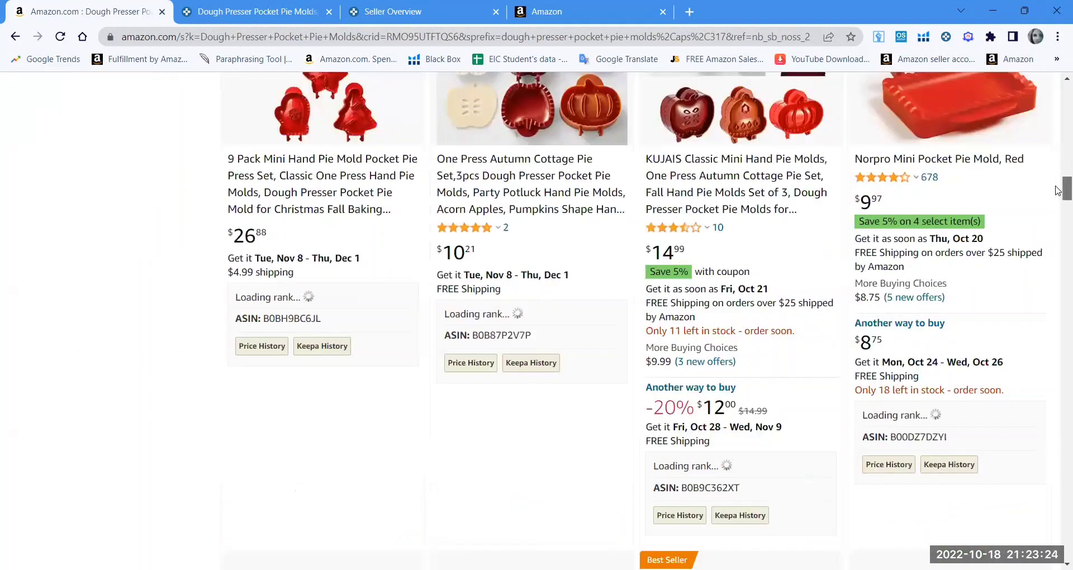
{"action": "scroll", "coordinate": [1058, 193], "scroll_direction": "down", "scroll_amount": 3}
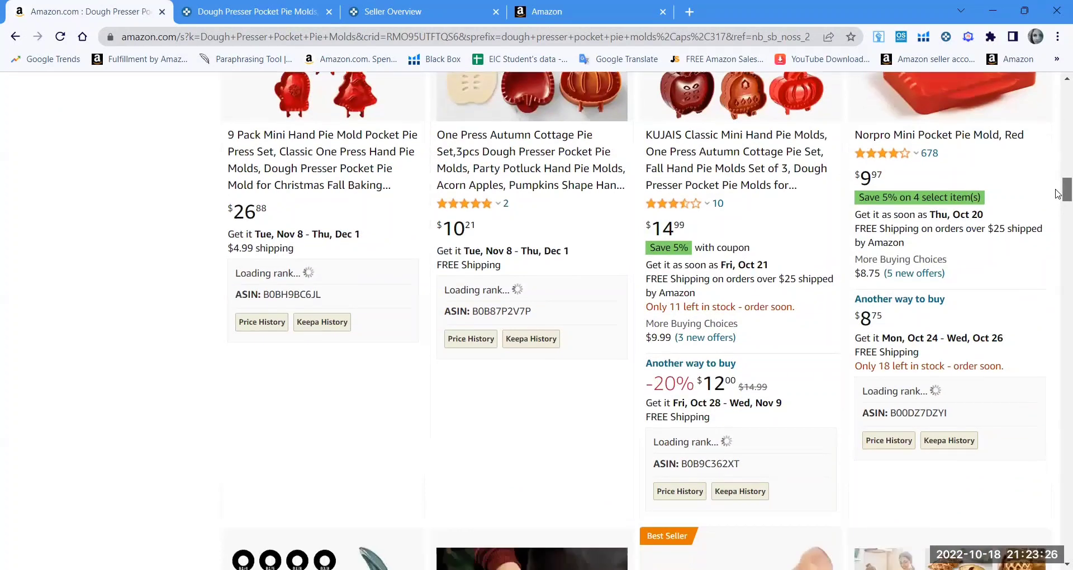
Examine the search results further down the page, comparing the prices, ratings and offers of competing pie molds and dumpling makers.
{"action": "scroll", "coordinate": [1058, 201], "scroll_direction": "down", "scroll_amount": 9}
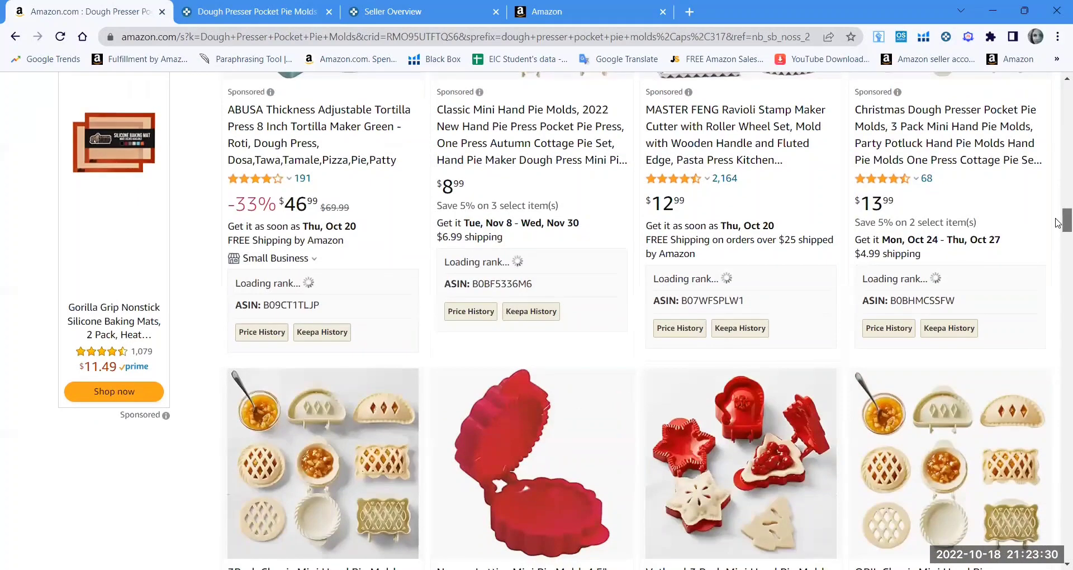
{"action": "scroll", "coordinate": [1056, 217], "scroll_direction": "up", "scroll_amount": 4}
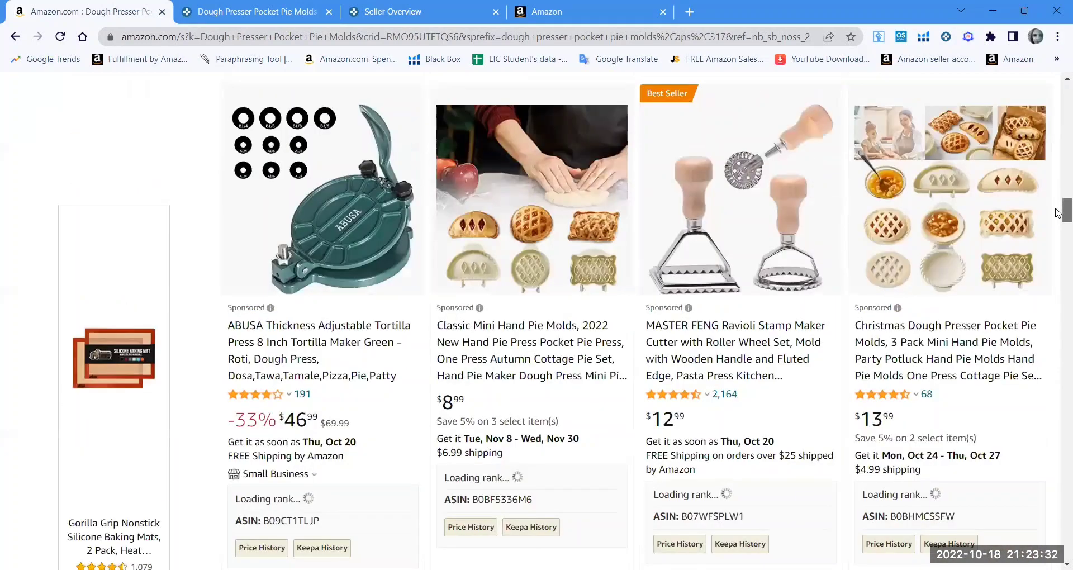
{"action": "scroll", "coordinate": [1057, 217], "scroll_direction": "down", "scroll_amount": 2}
{"action": "scroll", "coordinate": [1057, 220], "scroll_direction": "down", "scroll_amount": 4}
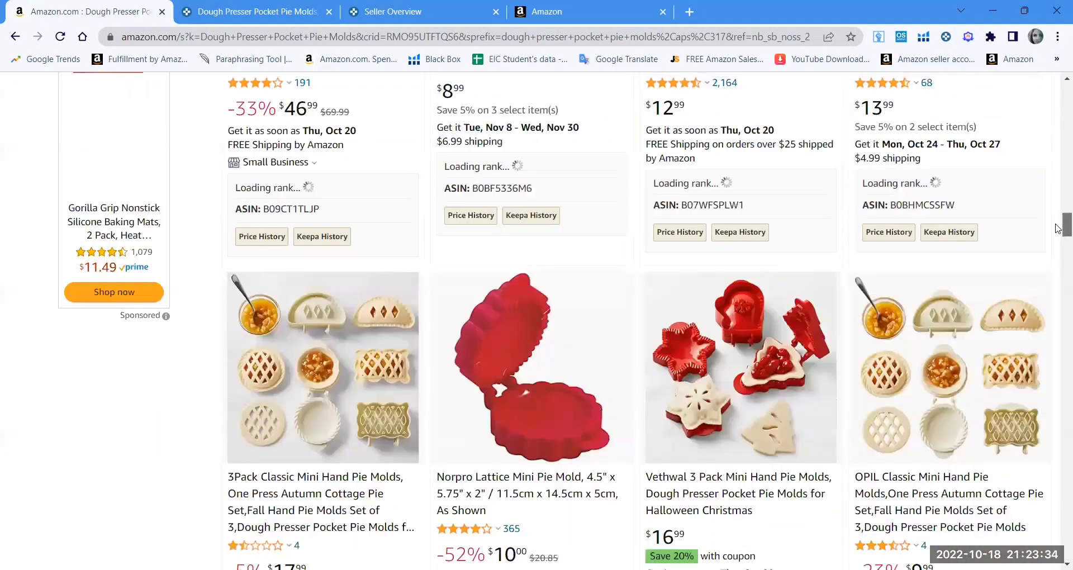
{"action": "scroll", "coordinate": [1057, 233], "scroll_direction": "down", "scroll_amount": 4}
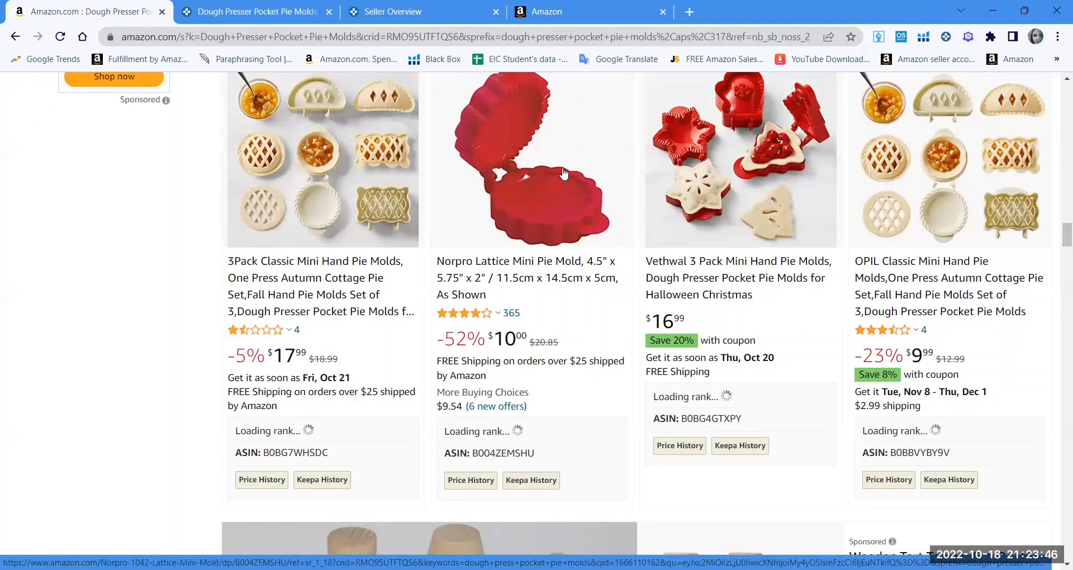
{"action": "left_click_drag", "start_coordinate": [1057, 238], "coordinate": [1058, 274]}
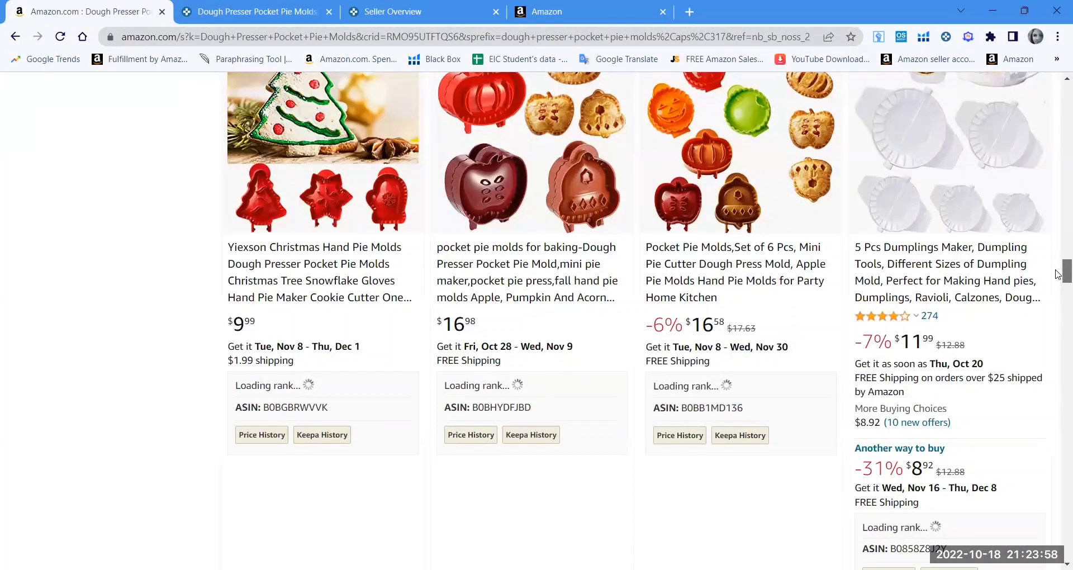
{"action": "left_click_drag", "start_coordinate": [1058, 273], "coordinate": [1058, 299]}
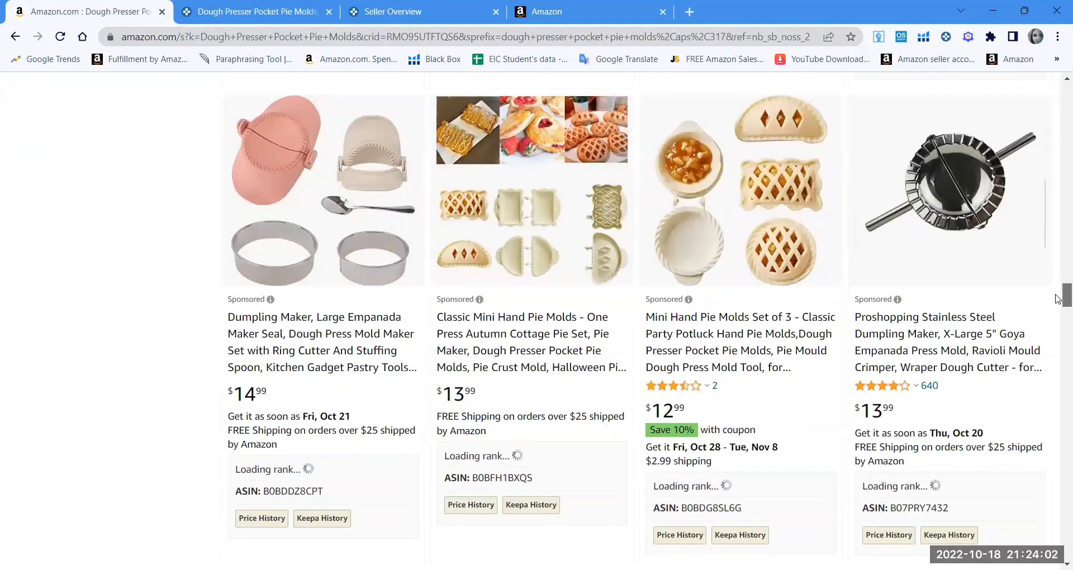
{"action": "left_click_drag", "start_coordinate": [1057, 299], "coordinate": [1057, 296]}
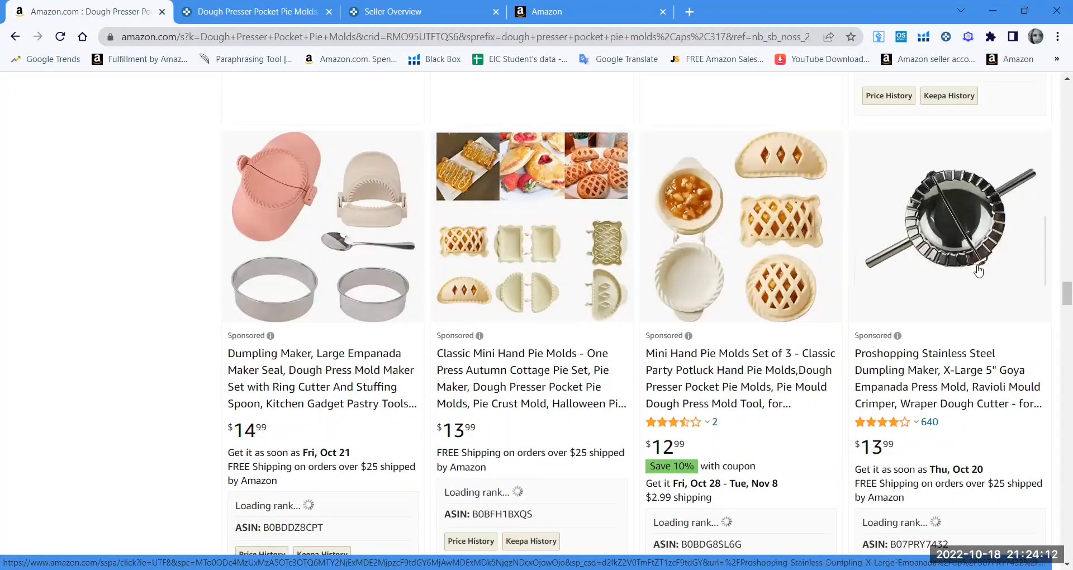
Open the sponsored 3D Mini Hand Pie Molds listing with snowflake, mitt and Christmas tree shapes, and review its price, product details and seller.
{"action": "left_click_drag", "start_coordinate": [1064, 293], "coordinate": [1055, 106]}
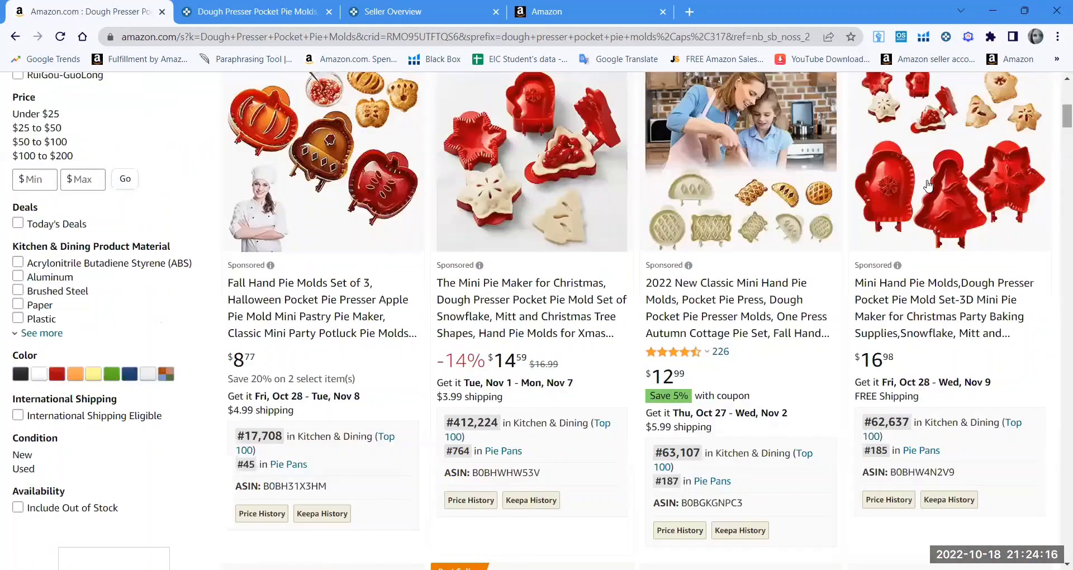
{"action": "left_click", "coordinate": [926, 182]}
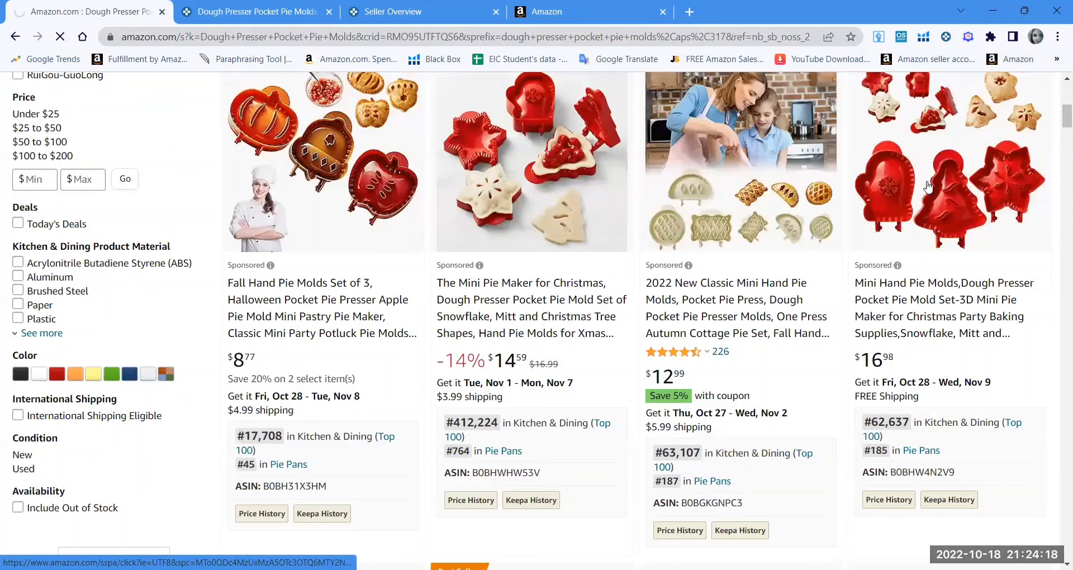
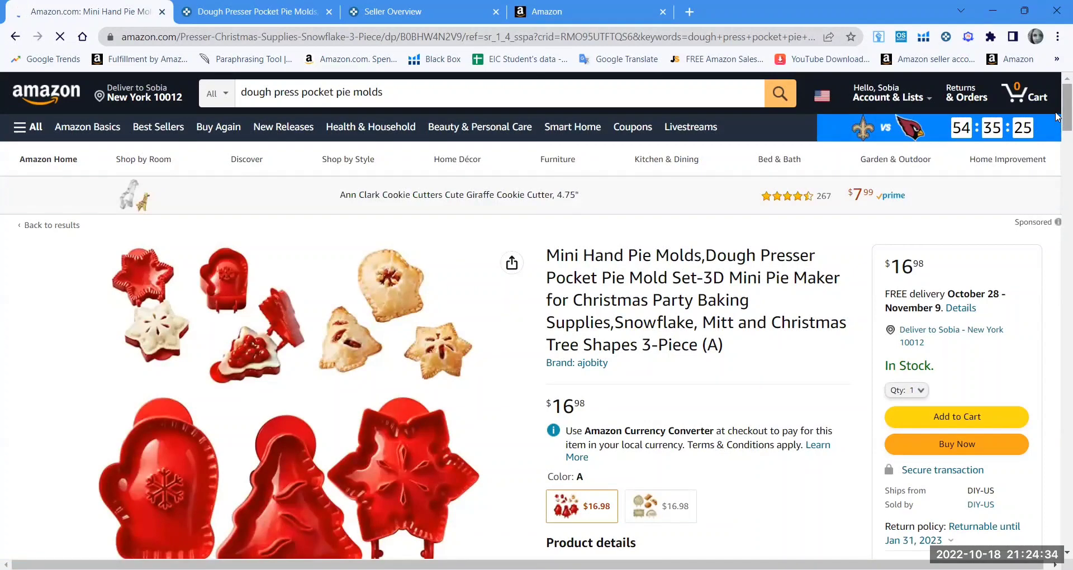
{"action": "scroll", "coordinate": [1055, 117], "scroll_direction": "down", "scroll_amount": 2}
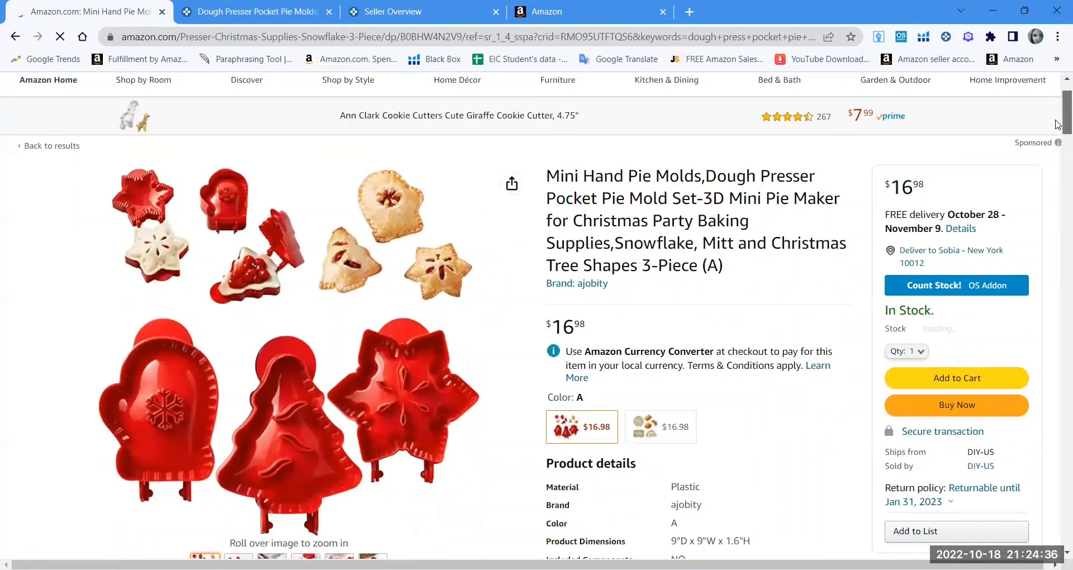
{"action": "scroll", "coordinate": [1056, 134], "scroll_direction": "down", "scroll_amount": 5}
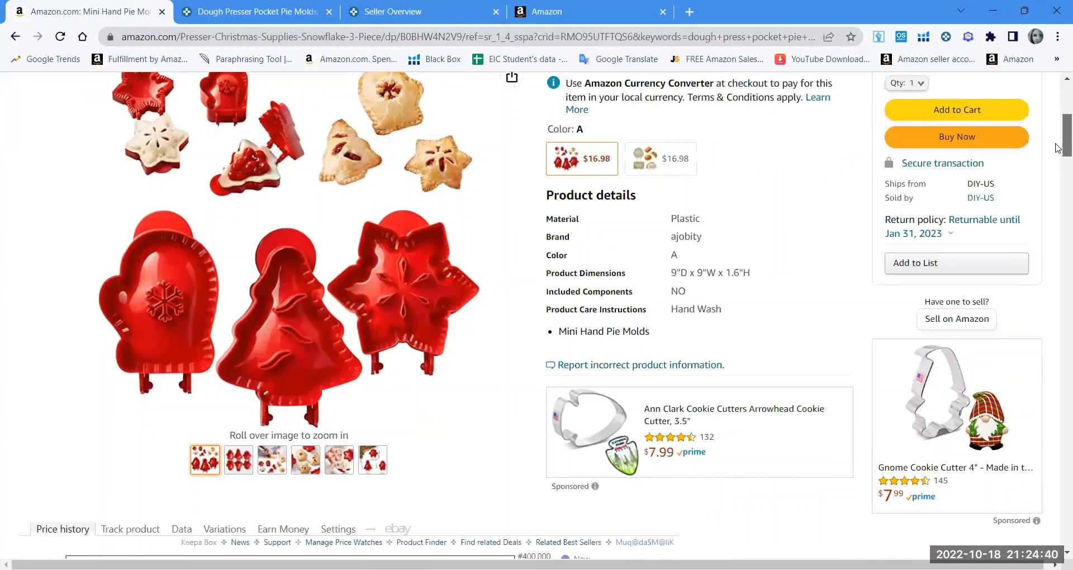
{"action": "scroll", "coordinate": [1056, 148], "scroll_direction": "down", "scroll_amount": 2}
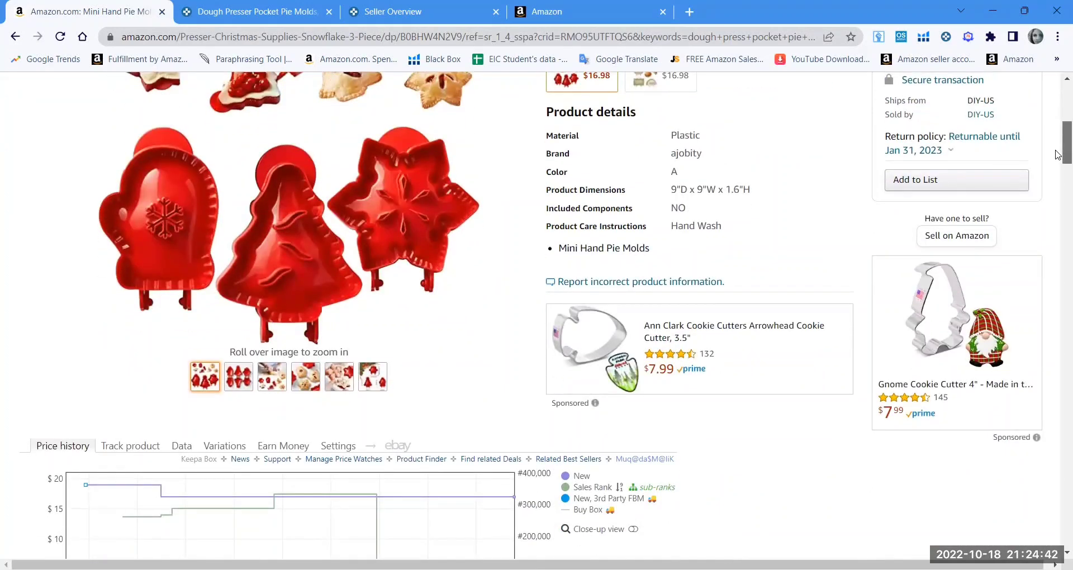
{"action": "scroll", "coordinate": [1057, 155], "scroll_direction": "down", "scroll_amount": 1}
{"action": "scroll", "coordinate": [1058, 155], "scroll_direction": "up", "scroll_amount": 5}
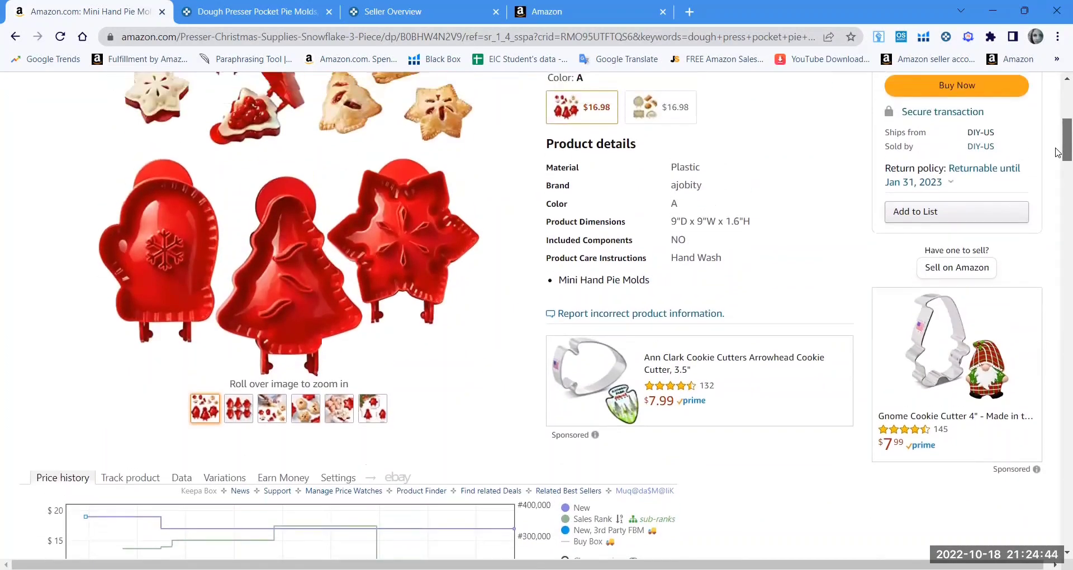
{"action": "scroll", "coordinate": [1058, 135], "scroll_direction": "up", "scroll_amount": 2}
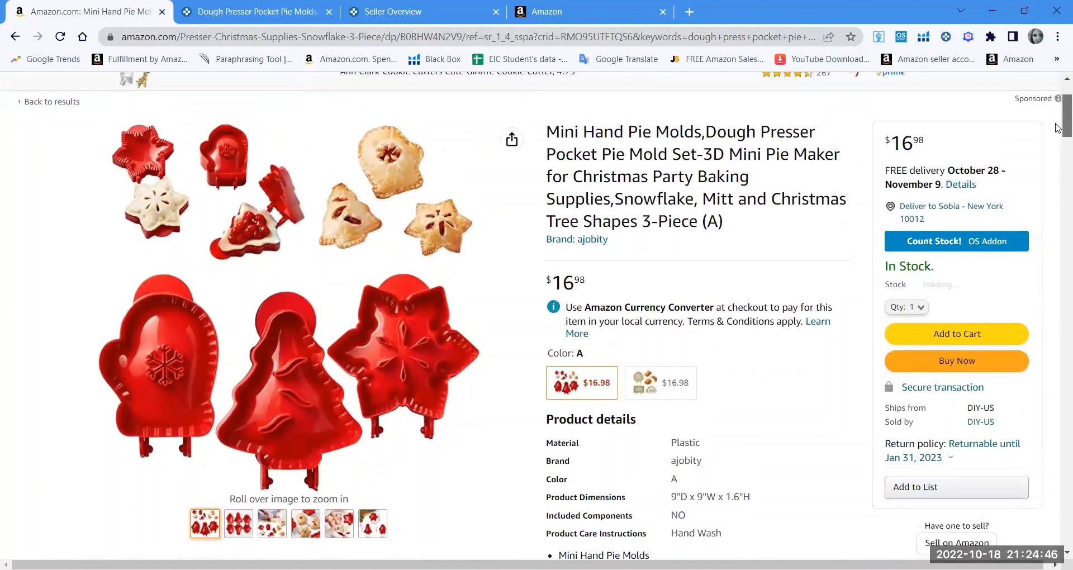
{"action": "scroll", "coordinate": [1058, 129], "scroll_direction": "down", "scroll_amount": 1}
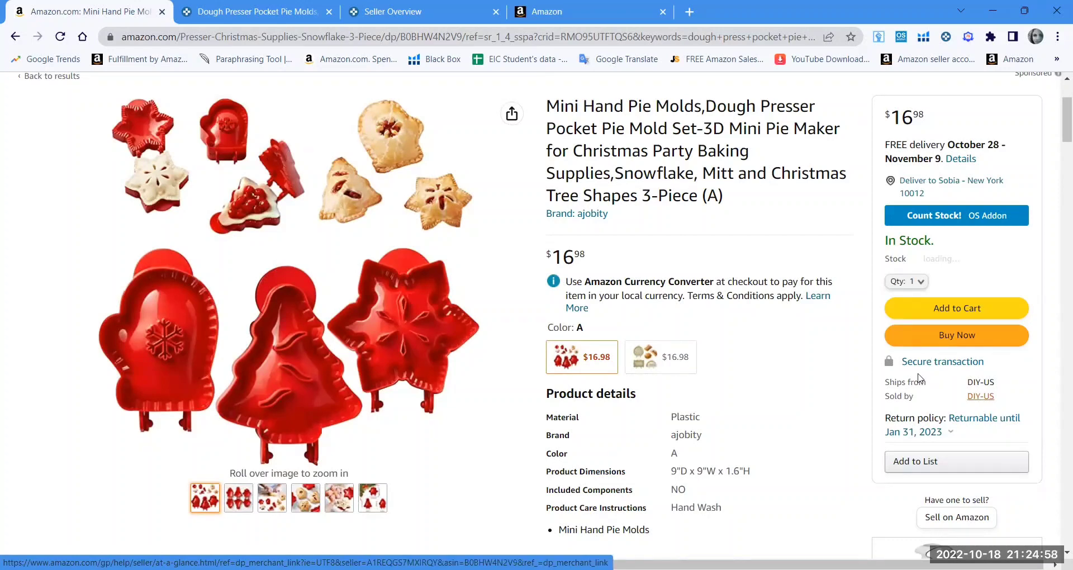
Open the ajobity brand link in a new tab while staying on the pie molds listing to review its seller and stock information.
{"action": "right_click", "coordinate": [593, 218]}
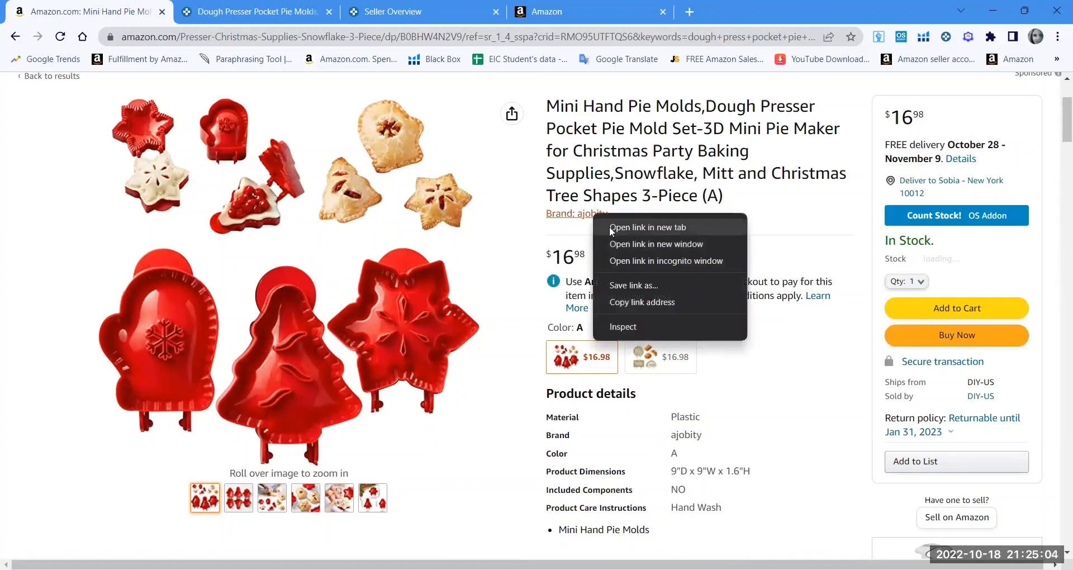
{"action": "left_click", "coordinate": [610, 228]}
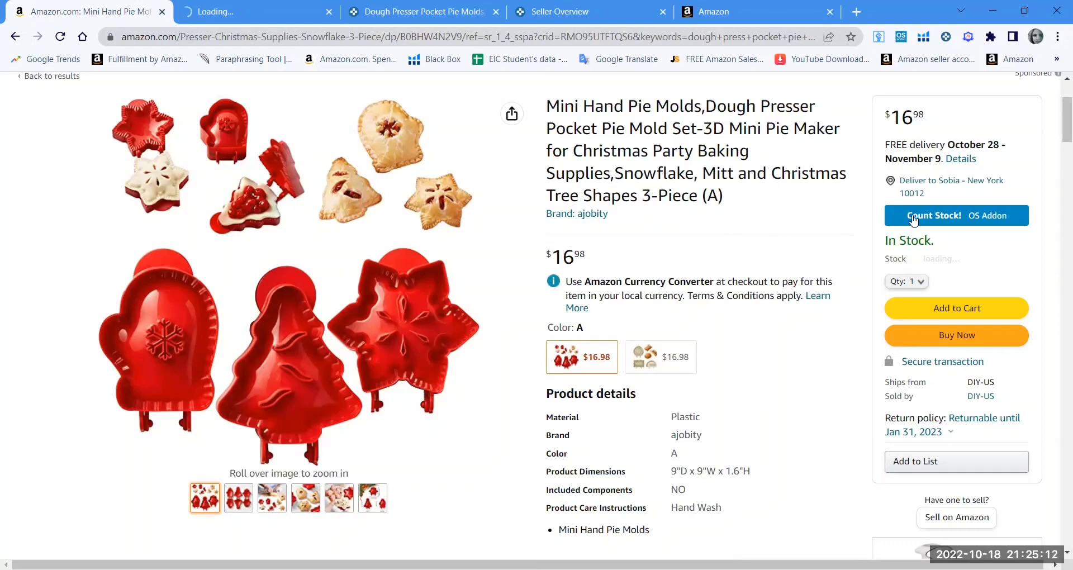
{"action": "scroll", "coordinate": [1056, 119], "scroll_direction": "up", "scroll_amount": 1}
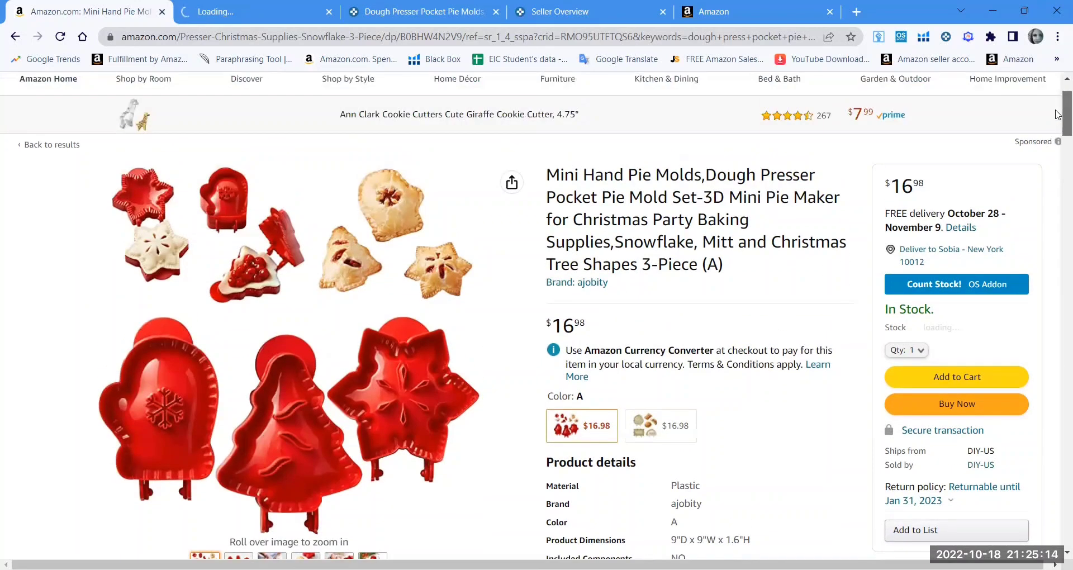
{"action": "scroll", "coordinate": [1056, 115], "scroll_direction": "down", "scroll_amount": 1}
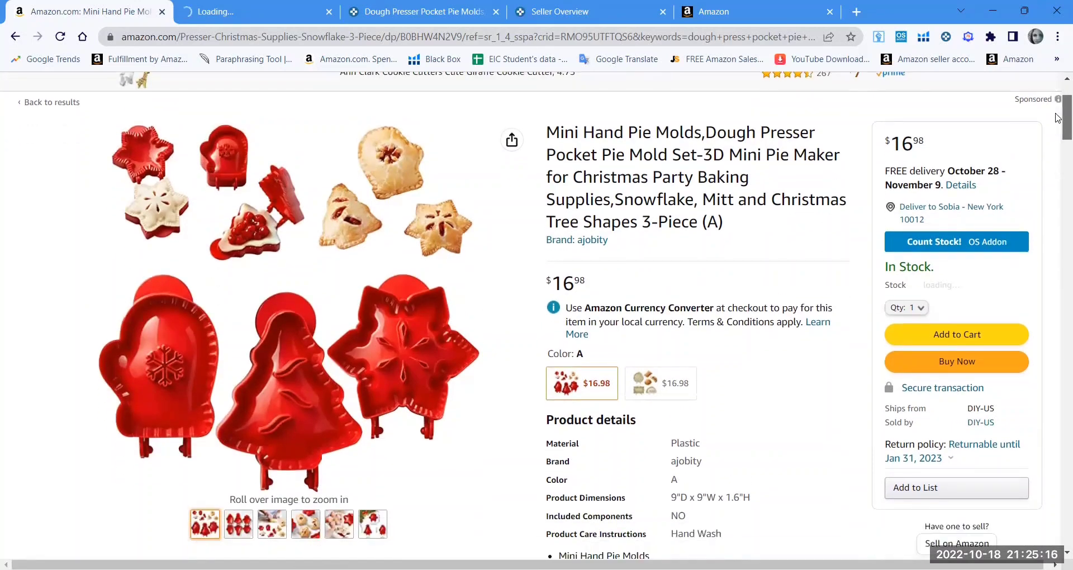
{"action": "scroll", "coordinate": [1056, 118], "scroll_direction": "up", "scroll_amount": 2}
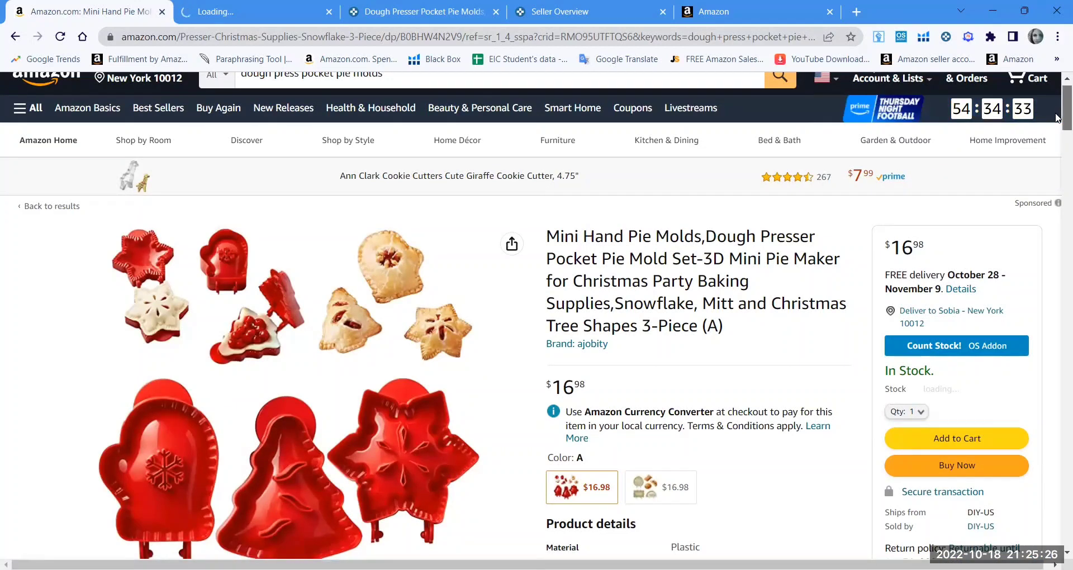
{"action": "scroll", "coordinate": [1056, 119], "scroll_direction": "down", "scroll_amount": 1}
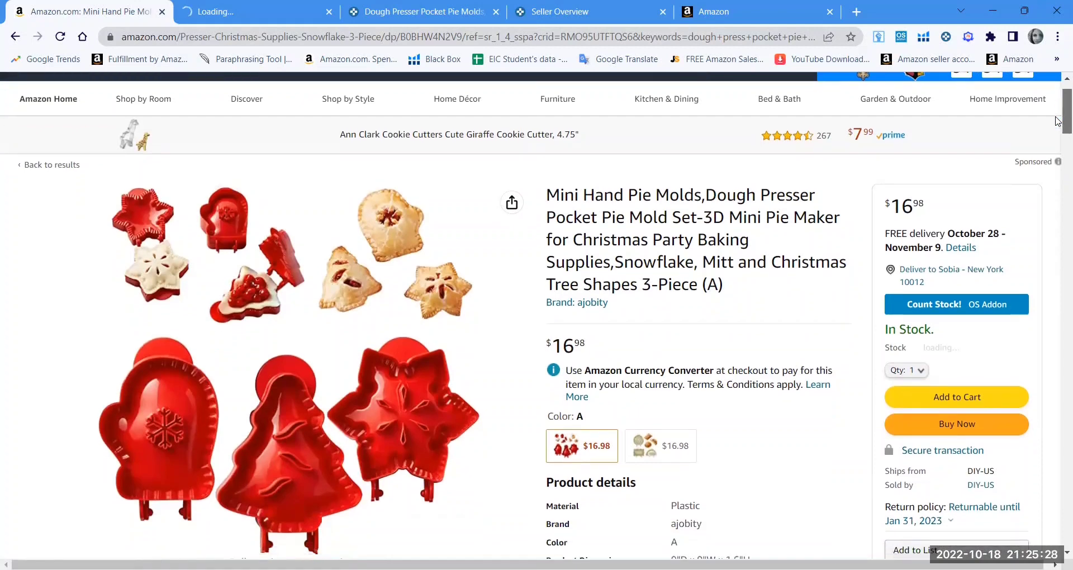
{"action": "scroll", "coordinate": [1057, 121], "scroll_direction": "down", "scroll_amount": 1}
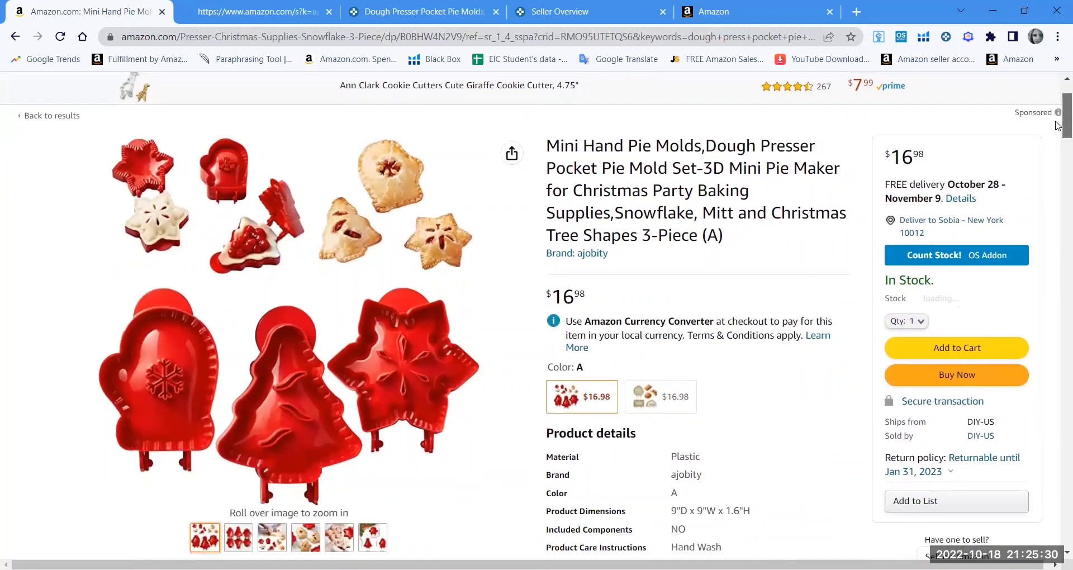
{"action": "scroll", "coordinate": [1056, 125], "scroll_direction": "down", "scroll_amount": 3}
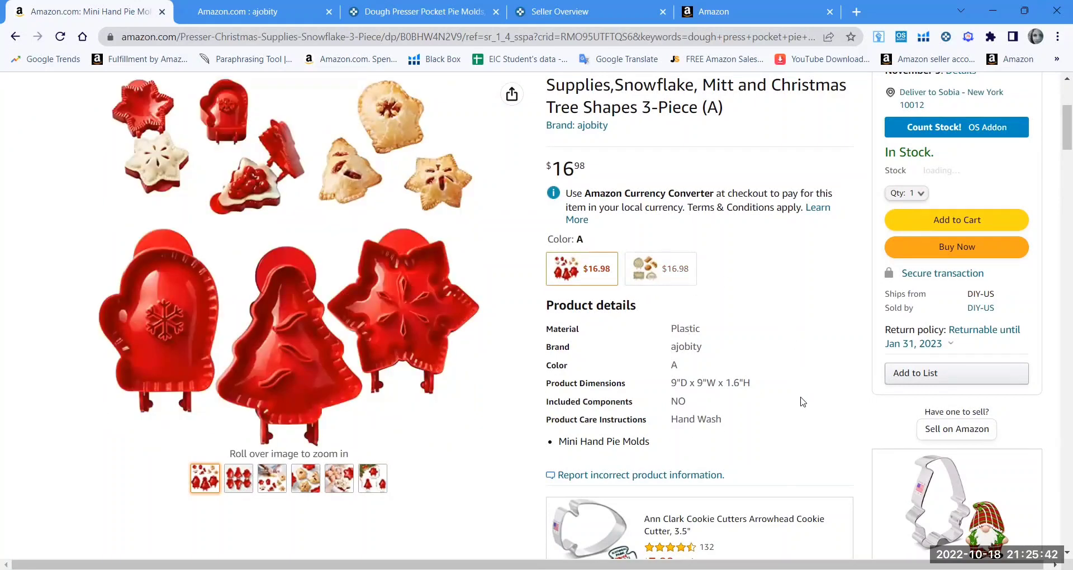
View the listing's Keepa price history graph and its Buy Box statistics by seller.
{"action": "left_click_drag", "start_coordinate": [1057, 140], "coordinate": [1056, 175]}
{"action": "scroll", "coordinate": [1057, 176], "scroll_direction": "down", "scroll_amount": 2}
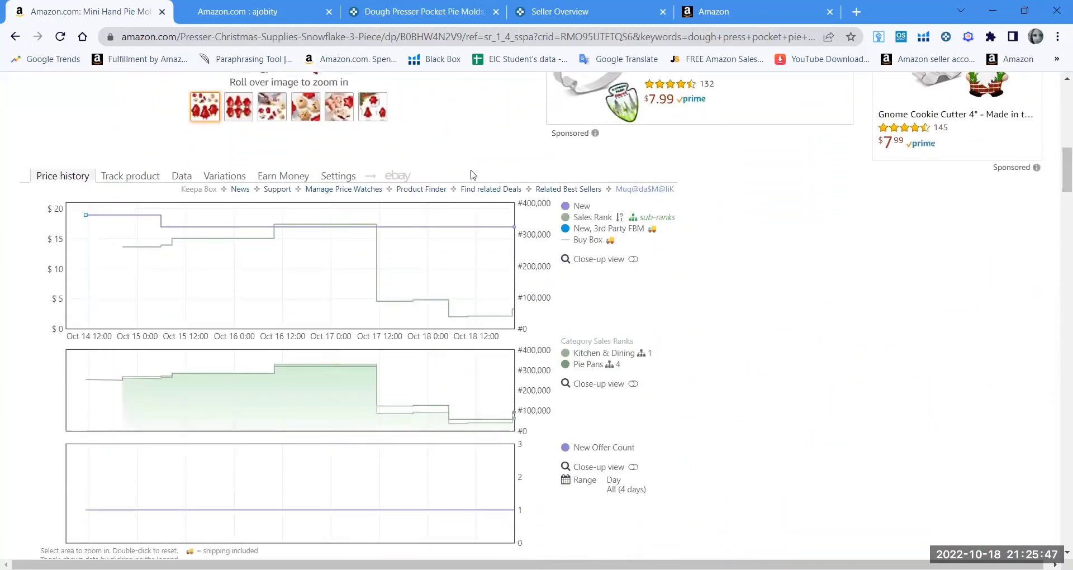
{"action": "left_click", "coordinate": [183, 180]}
{"action": "left_click", "coordinate": [230, 200]}
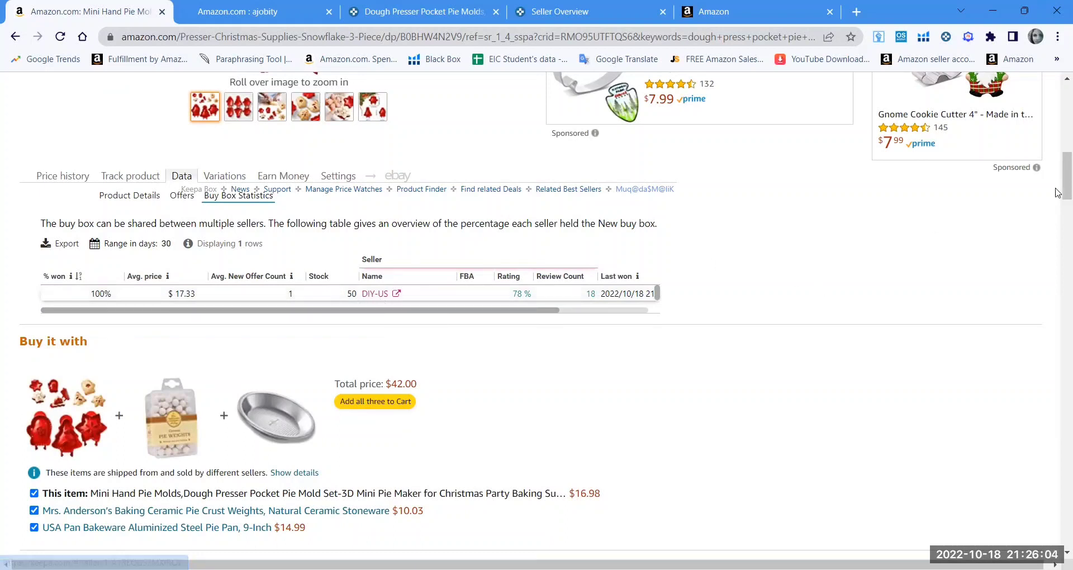
Return from the ajobity pie molds listing to the Amazon search results.
{"action": "left_click_drag", "start_coordinate": [1063, 166], "coordinate": [1056, 113]}
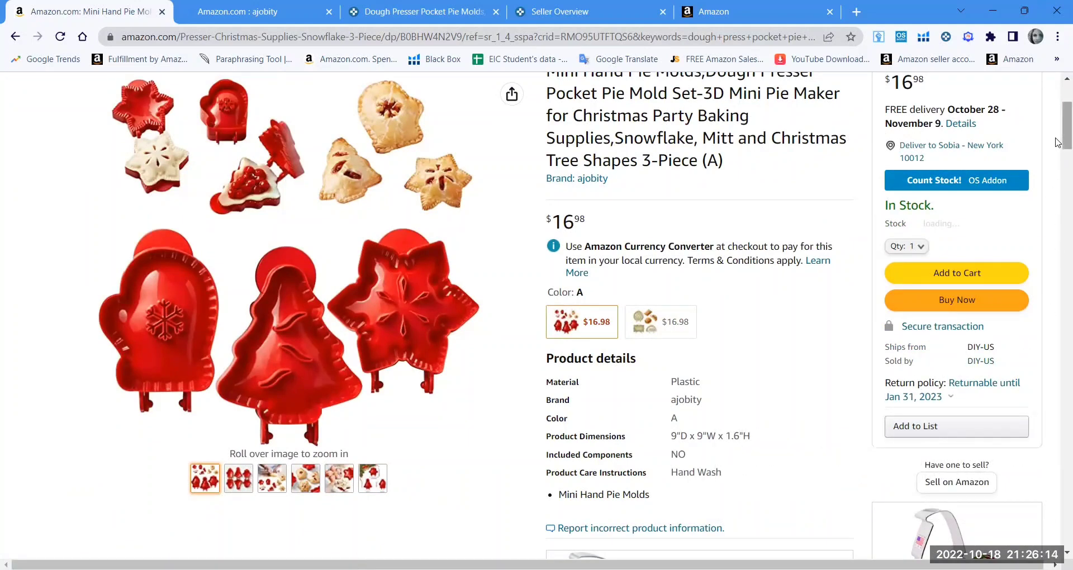
{"action": "left_click_drag", "start_coordinate": [1059, 143], "coordinate": [1056, 111]}
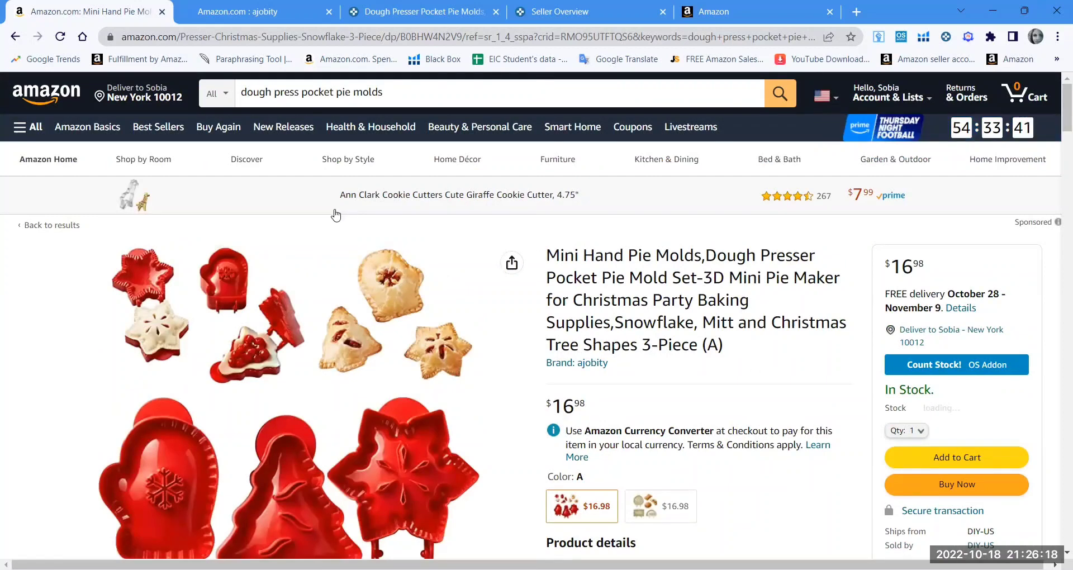
{"action": "left_click", "coordinate": [14, 37]}
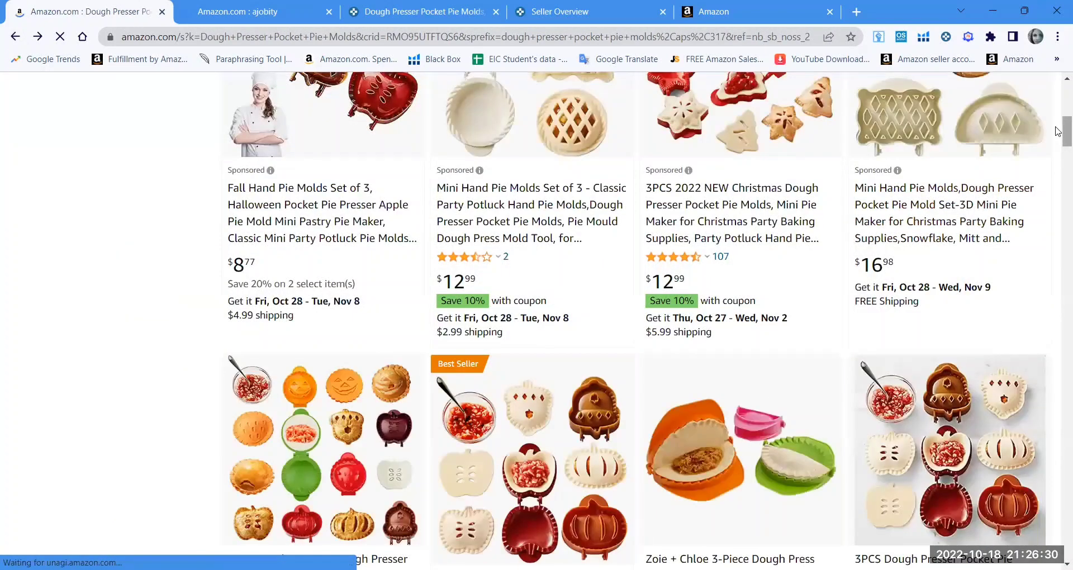
Review the pocket pie mold results again, checking the sponsored, highly rated and further listings for prices, reviews and delivery terms.
{"action": "scroll", "coordinate": [1057, 134], "scroll_direction": "down", "scroll_amount": 1}
{"action": "scroll", "coordinate": [1058, 140], "scroll_direction": "down", "scroll_amount": 3}
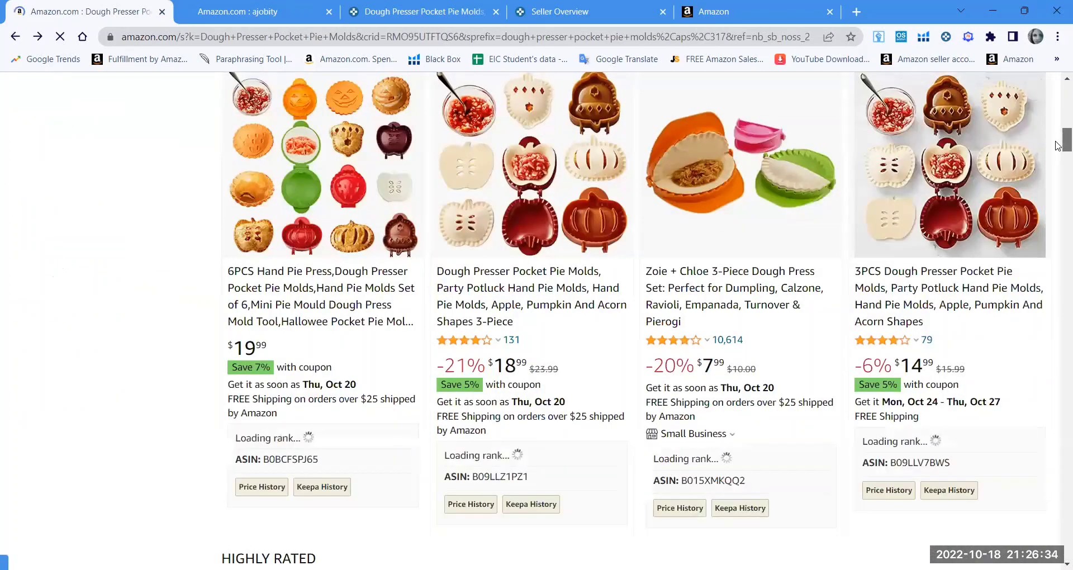
{"action": "scroll", "coordinate": [1058, 148], "scroll_direction": "down", "scroll_amount": 2}
{"action": "scroll", "coordinate": [1058, 154], "scroll_direction": "down", "scroll_amount": 1}
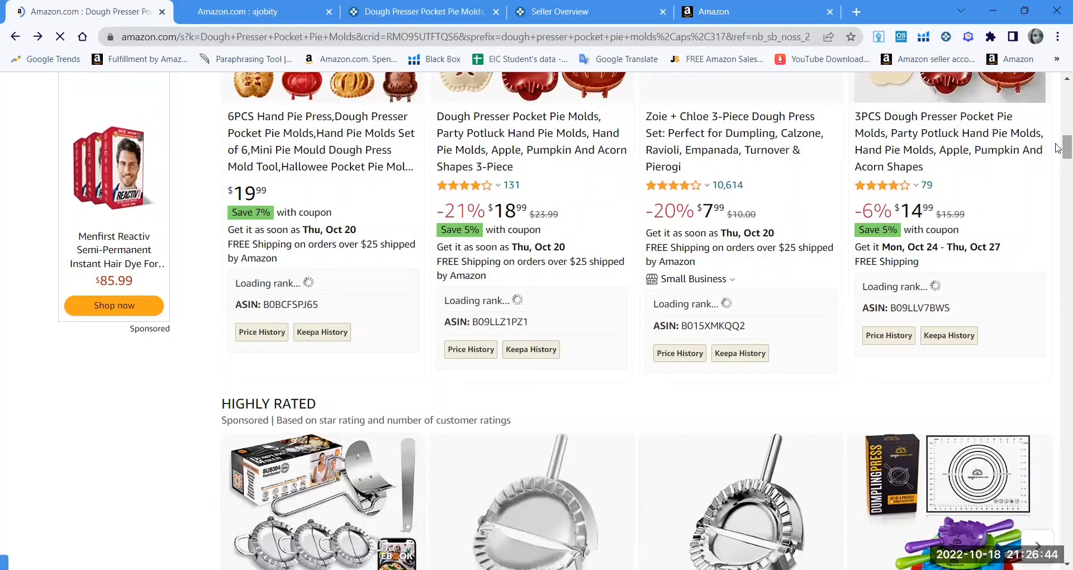
{"action": "scroll", "coordinate": [1057, 159], "scroll_direction": "down", "scroll_amount": 1}
{"action": "scroll", "coordinate": [1058, 176], "scroll_direction": "down", "scroll_amount": 7}
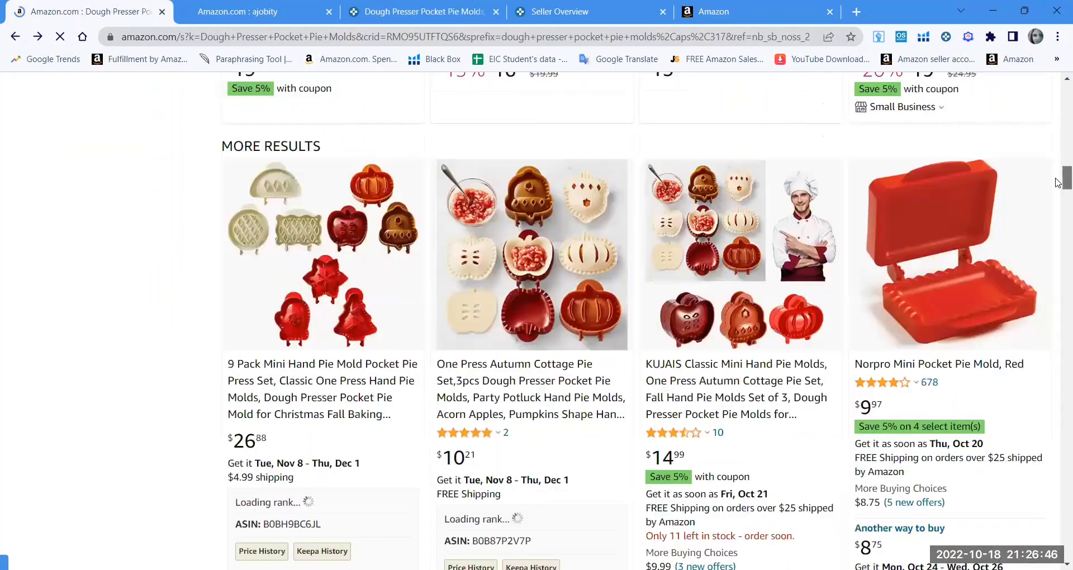
{"action": "scroll", "coordinate": [1058, 182], "scroll_direction": "down", "scroll_amount": 1}
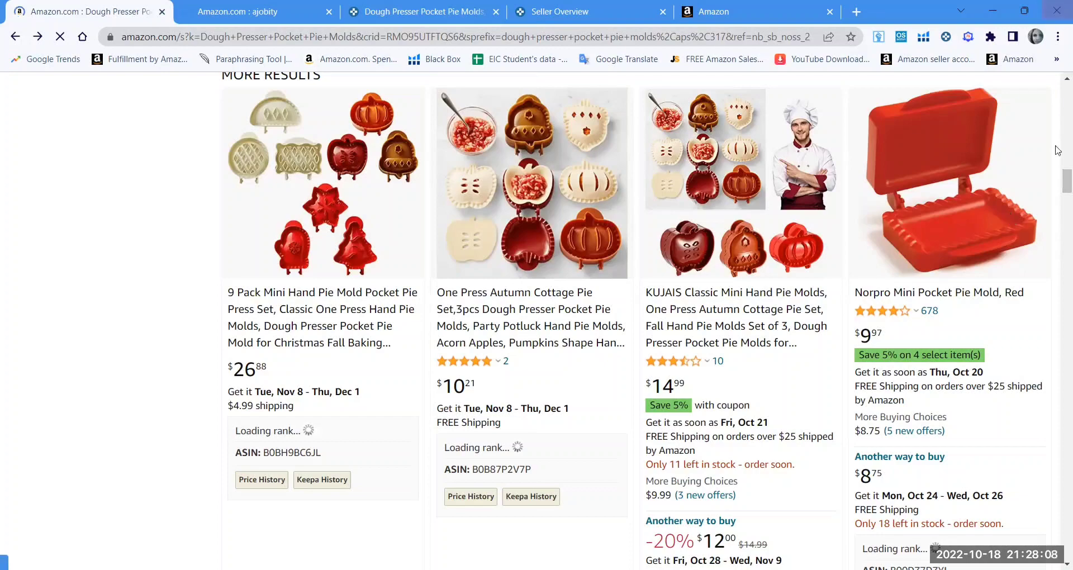
{"action": "scroll", "coordinate": [1058, 162], "scroll_direction": "down", "scroll_amount": 4}
{"action": "left_click_drag", "start_coordinate": [1058, 178], "coordinate": [1058, 79]}
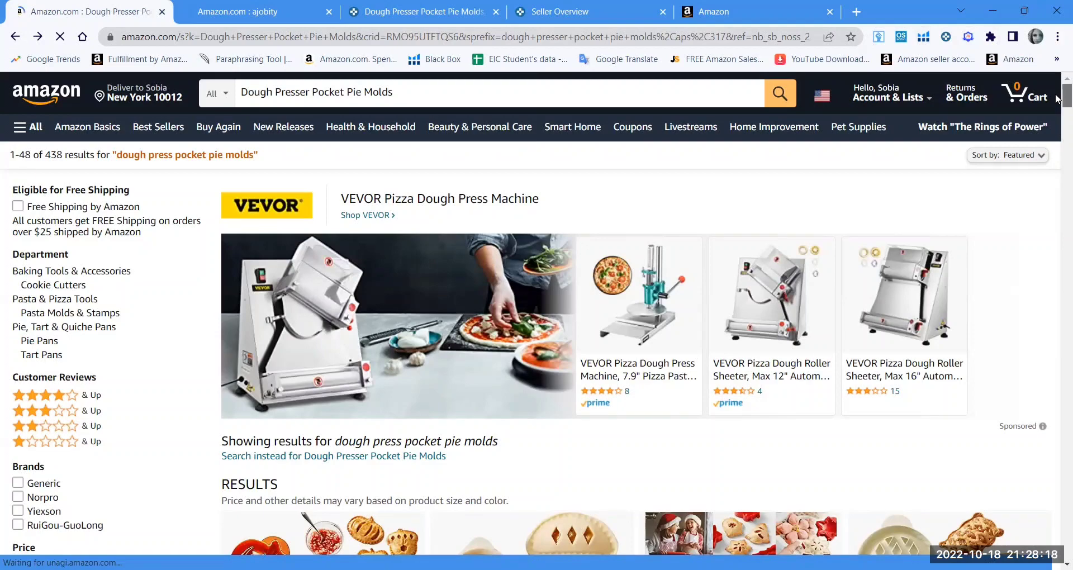
{"action": "scroll", "coordinate": [1056, 99], "scroll_direction": "down", "scroll_amount": 8}
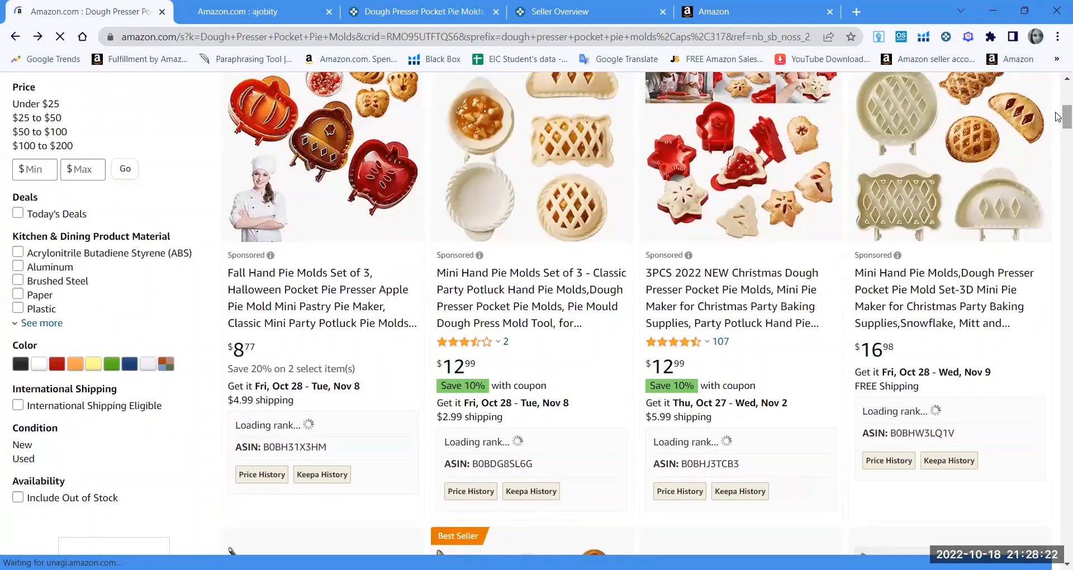
Open the Keepa History of the best-selling YUZHANGTONG 3-piece pocket pie molds (B09LLZ1PZ1) from the search results.
{"action": "scroll", "coordinate": [1056, 128], "scroll_direction": "down", "scroll_amount": 3}
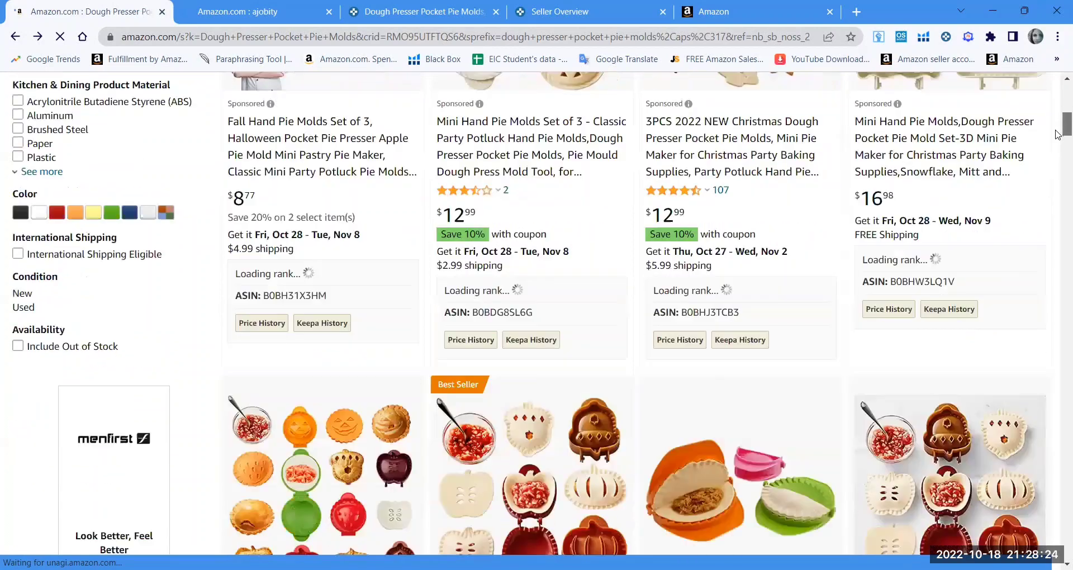
{"action": "scroll", "coordinate": [1056, 137], "scroll_direction": "down", "scroll_amount": 7}
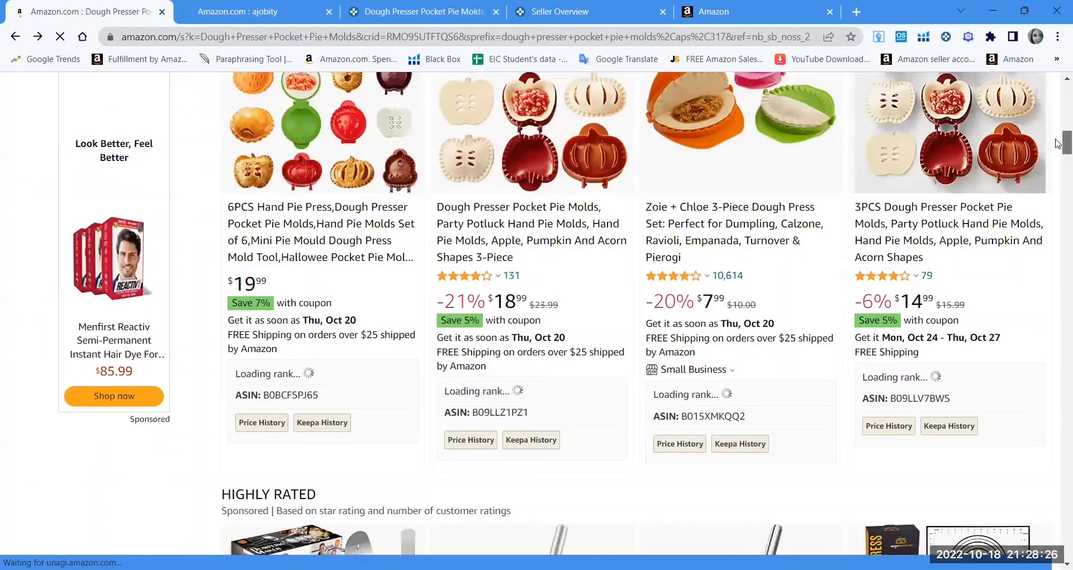
{"action": "scroll", "coordinate": [1056, 145], "scroll_direction": "down", "scroll_amount": 4}
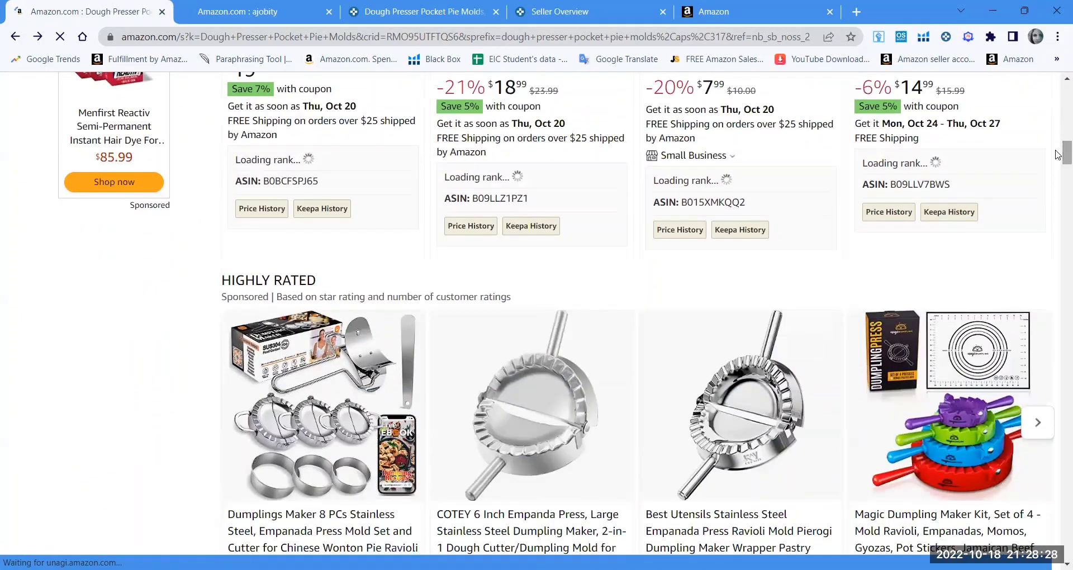
{"action": "left_click", "coordinate": [523, 229]}
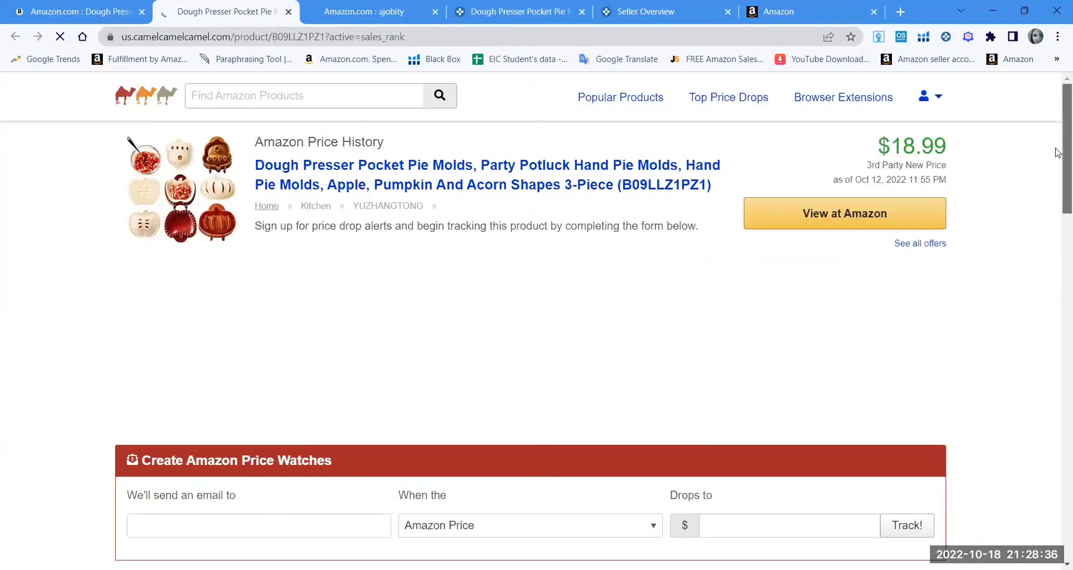
Examine the pie molds' Amazon price history chart and third-party new and used price tables on camelcamelcamel.
{"action": "scroll", "coordinate": [1058, 152], "scroll_direction": "down", "scroll_amount": 6}
{"action": "scroll", "coordinate": [1058, 259], "scroll_direction": "down", "scroll_amount": 4}
{"action": "scroll", "coordinate": [1058, 300], "scroll_direction": "down", "scroll_amount": 4}
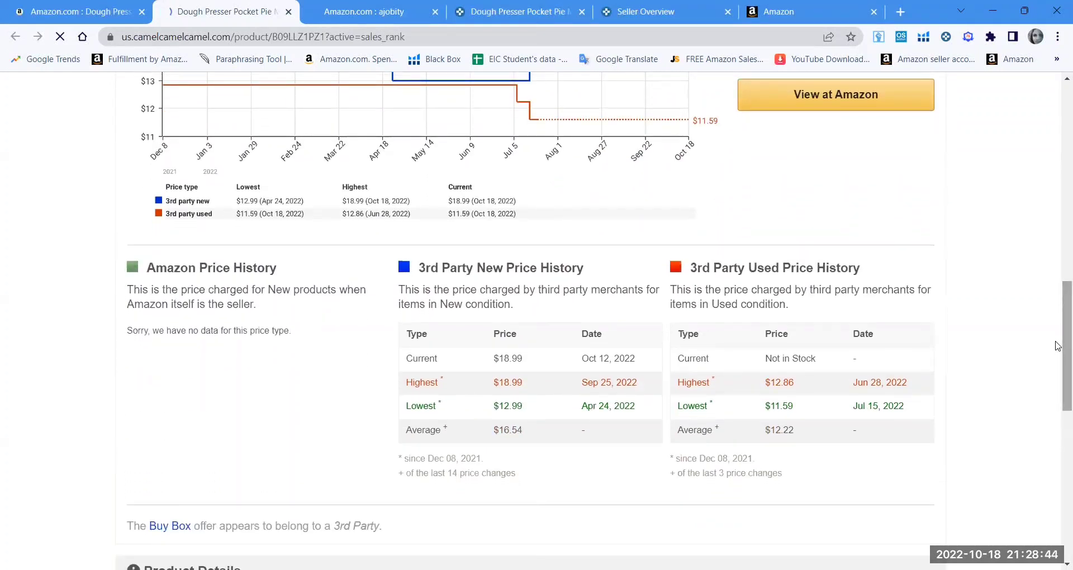
{"action": "scroll", "coordinate": [1058, 313], "scroll_direction": "up", "scroll_amount": 5}
{"action": "scroll", "coordinate": [1057, 263], "scroll_direction": "up", "scroll_amount": 6}
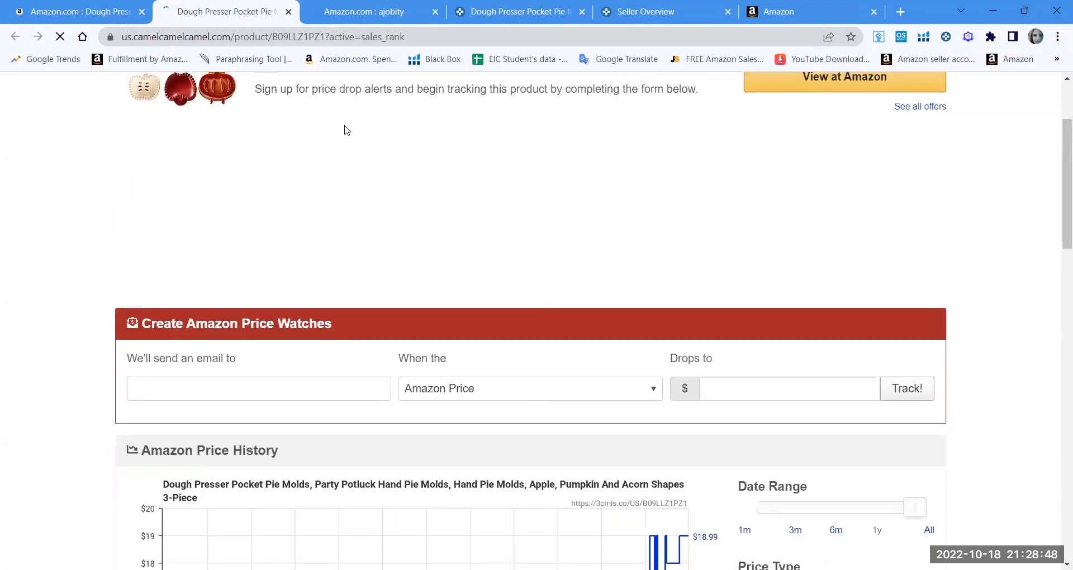
Return to the Amazon search results and open the best-selling 3-piece Apple, Pumpkin And Acorn pie molds listing.
{"action": "left_click", "coordinate": [67, 11]}
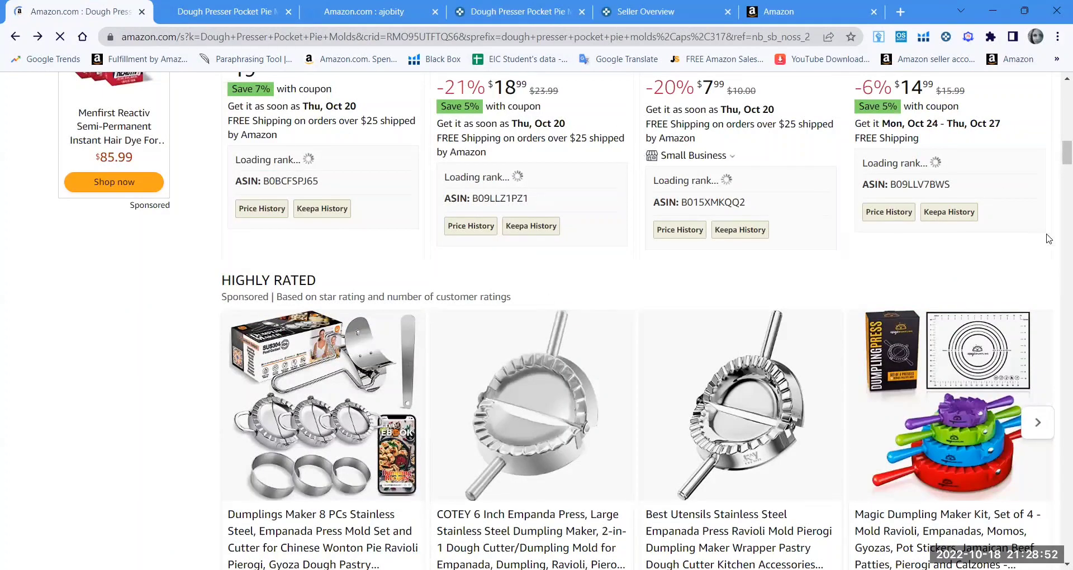
{"action": "scroll", "coordinate": [1056, 149], "scroll_direction": "up", "scroll_amount": 2}
{"action": "scroll", "coordinate": [1056, 150], "scroll_direction": "up", "scroll_amount": 1}
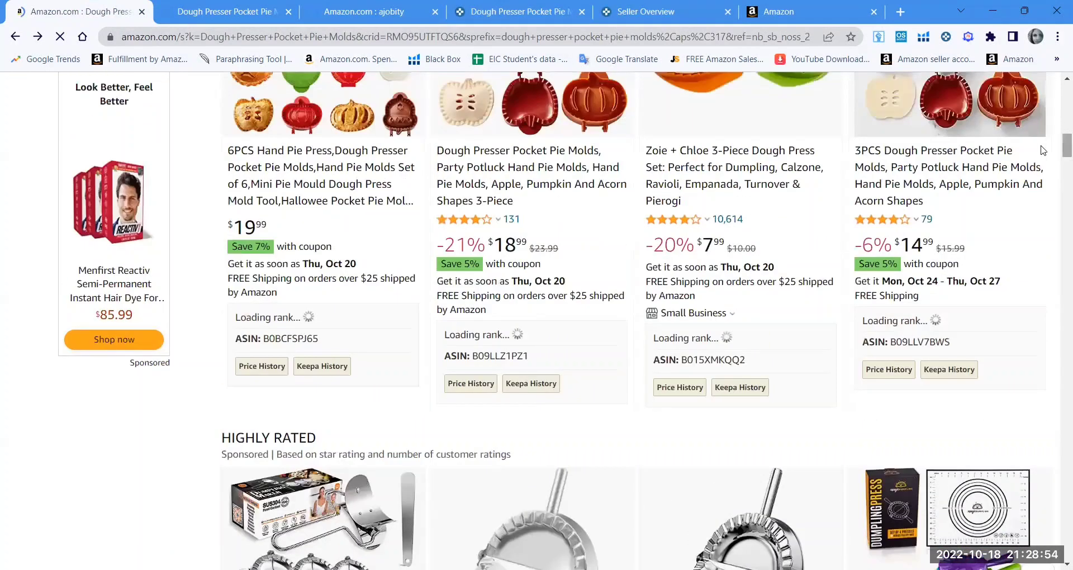
{"action": "left_click", "coordinate": [543, 160]}
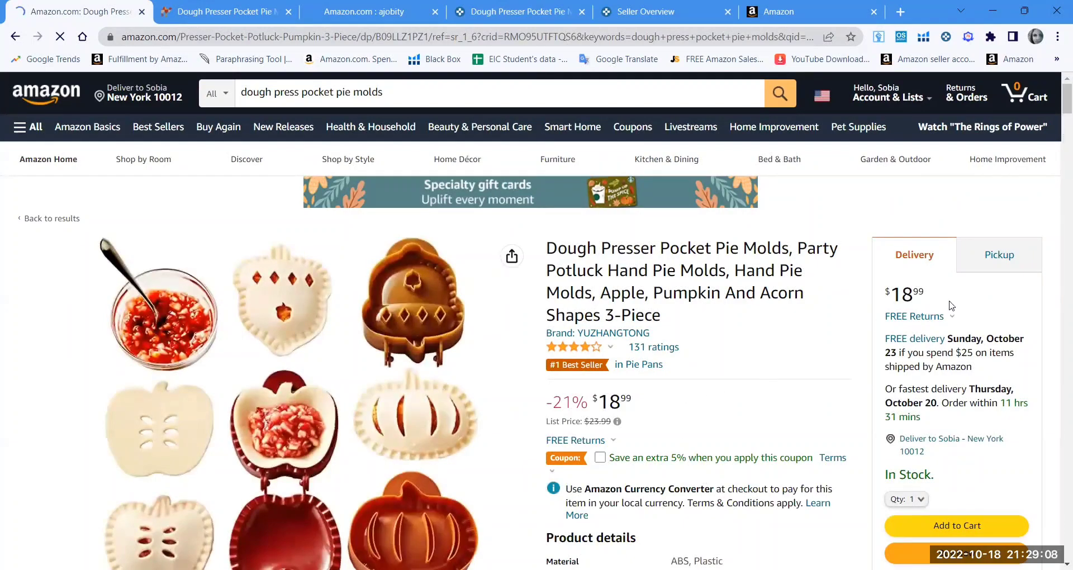
View the listing's Keepa price history graph and its Buy Box statistics by seller.
{"action": "left_click_drag", "start_coordinate": [1057, 105], "coordinate": [1057, 181]}
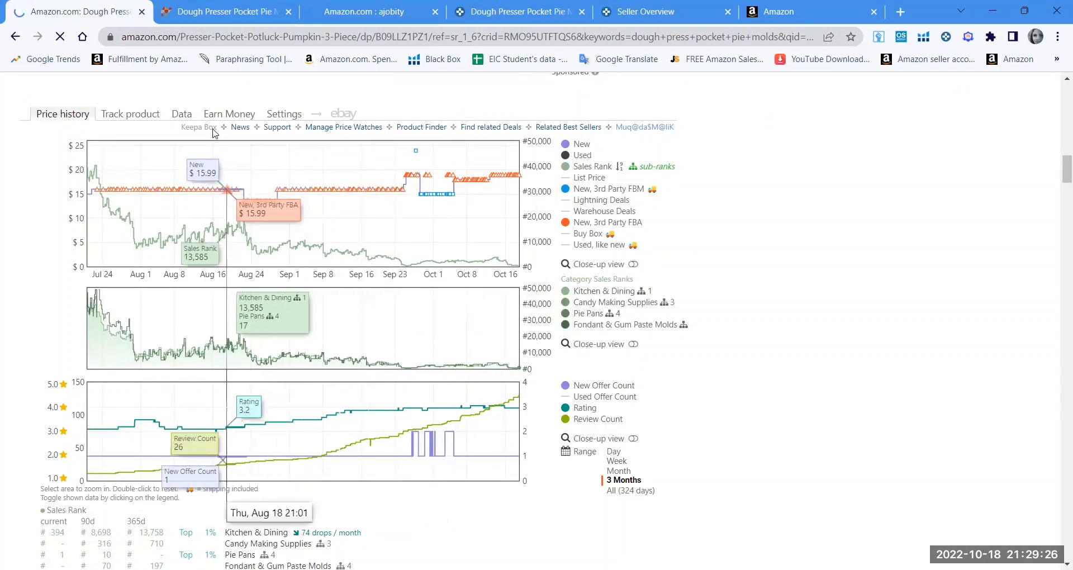
{"action": "left_click", "coordinate": [180, 115]}
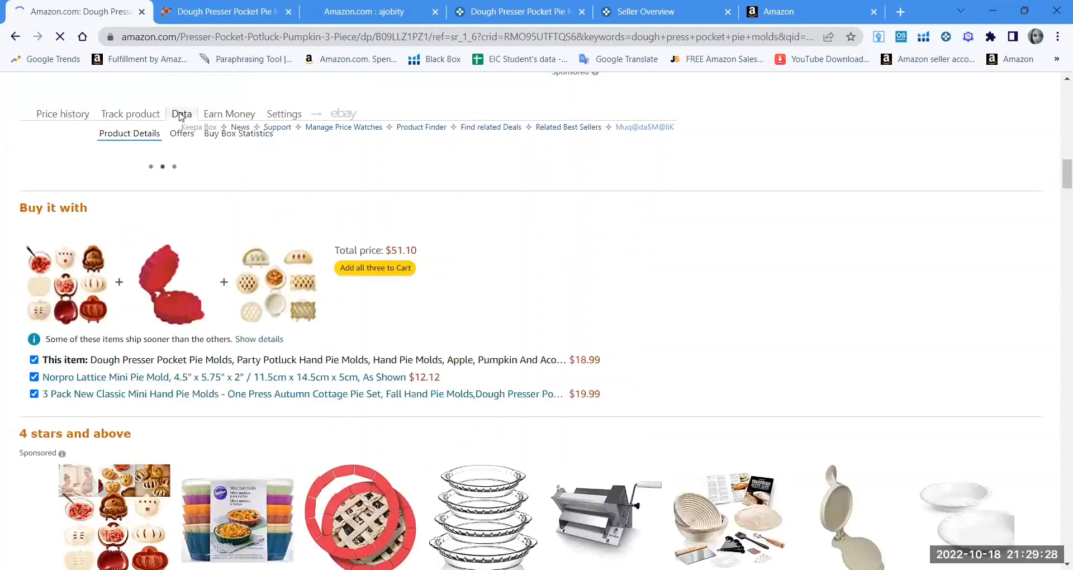
{"action": "left_click", "coordinate": [238, 139]}
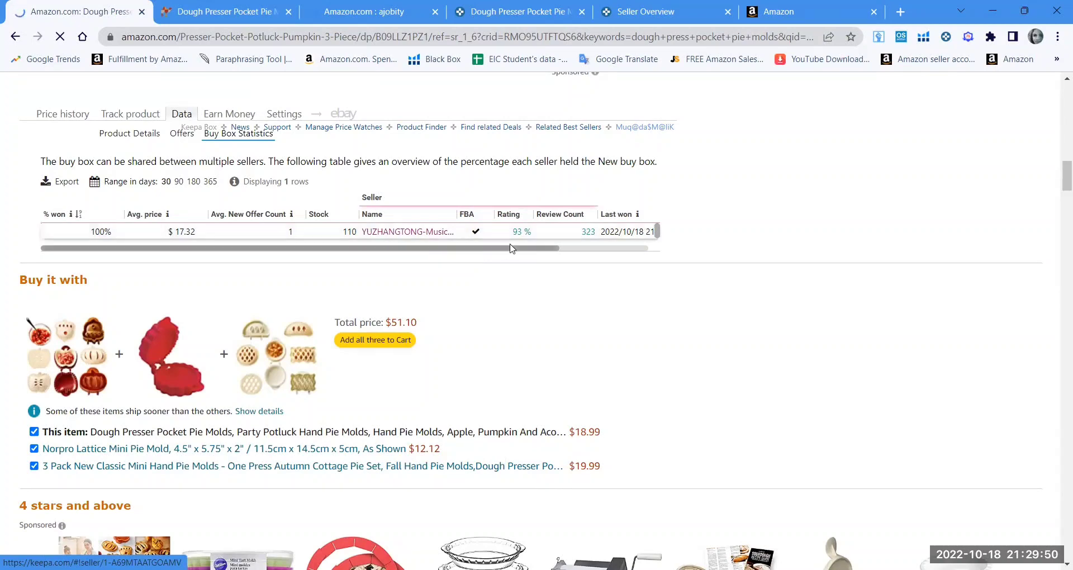
Open the YUZHANGTONG-MusicDigital seller profile from the listing's Sold by link in a new tab.
{"action": "left_click_drag", "start_coordinate": [1057, 180], "coordinate": [1058, 128]}
{"action": "scroll", "coordinate": [1057, 128], "scroll_direction": "up", "scroll_amount": 3}
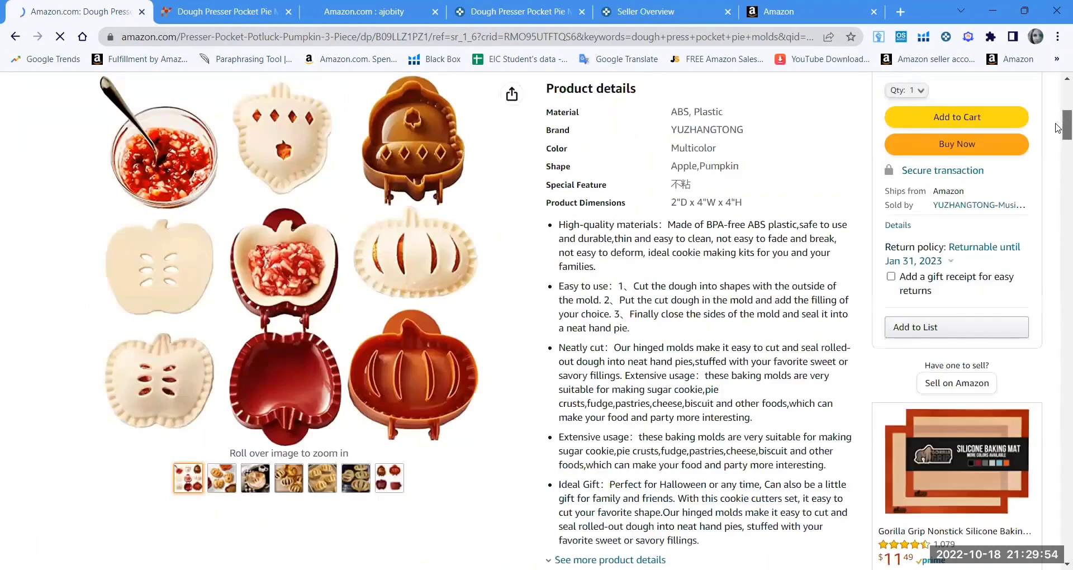
{"action": "right_click", "coordinate": [972, 208]}
{"action": "left_click", "coordinate": [918, 216]}
Review the pie molds listing again, checking its product details, feature ratings, stock, shipping and seller information and Buy Box data.
{"action": "left_click_drag", "start_coordinate": [1066, 131], "coordinate": [1056, 110]}
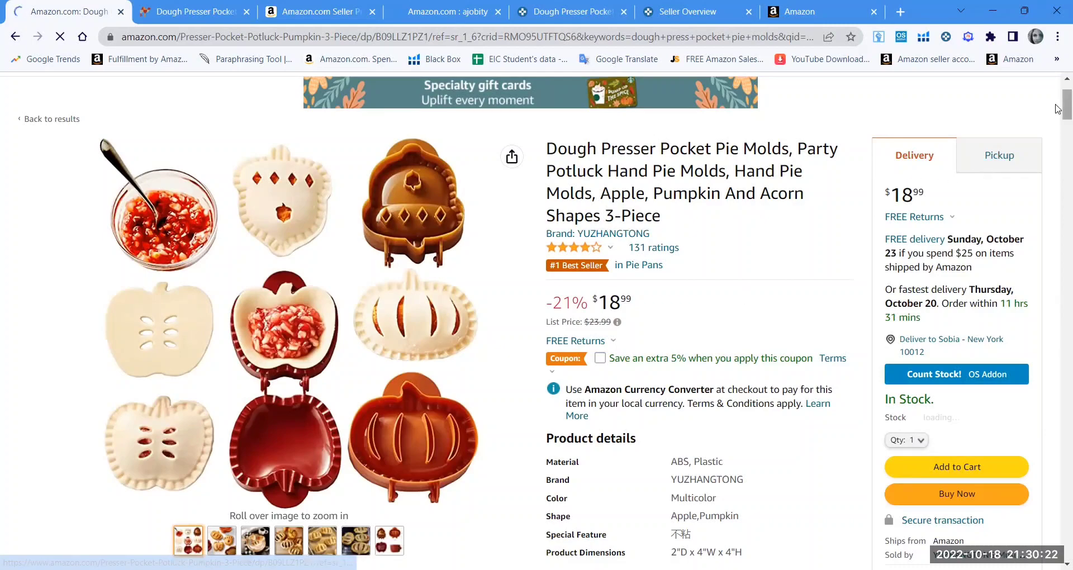
{"action": "scroll", "coordinate": [1057, 114], "scroll_direction": "down", "scroll_amount": 7}
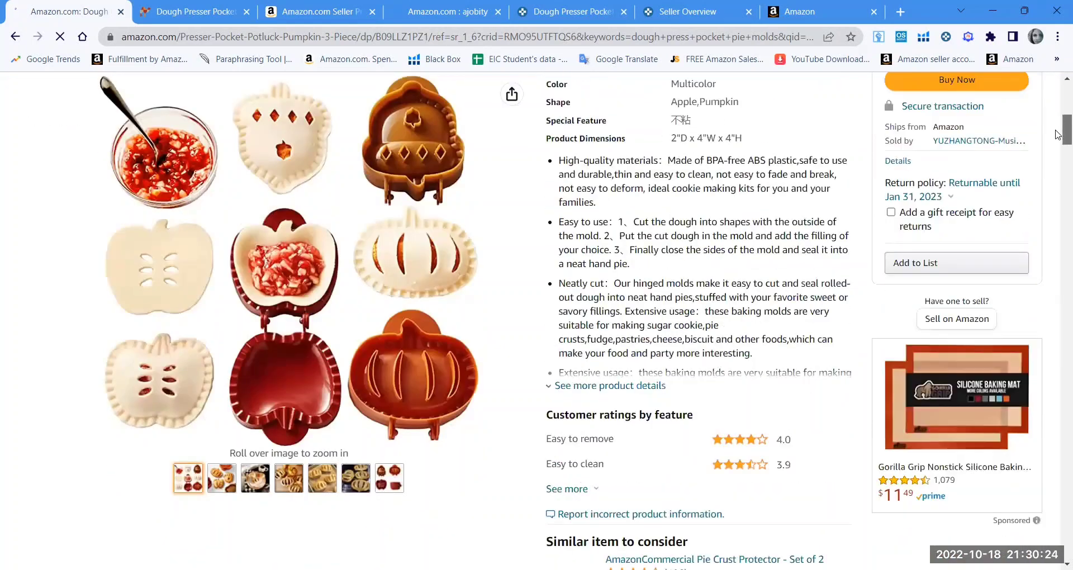
{"action": "scroll", "coordinate": [1057, 140], "scroll_direction": "down", "scroll_amount": 4}
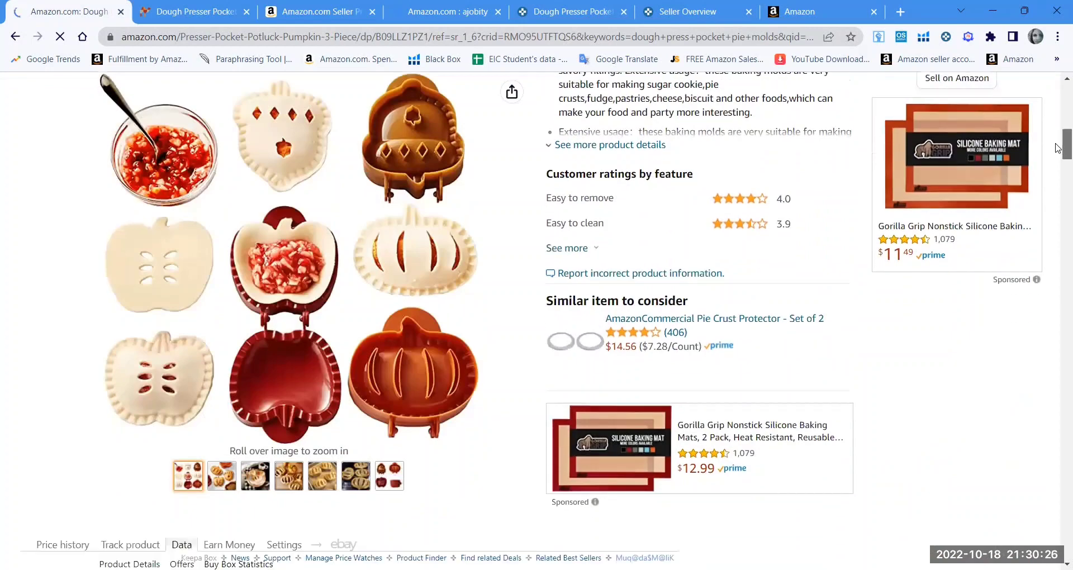
{"action": "scroll", "coordinate": [1057, 149], "scroll_direction": "down", "scroll_amount": 5}
{"action": "scroll", "coordinate": [1057, 146], "scroll_direction": "up", "scroll_amount": 6}
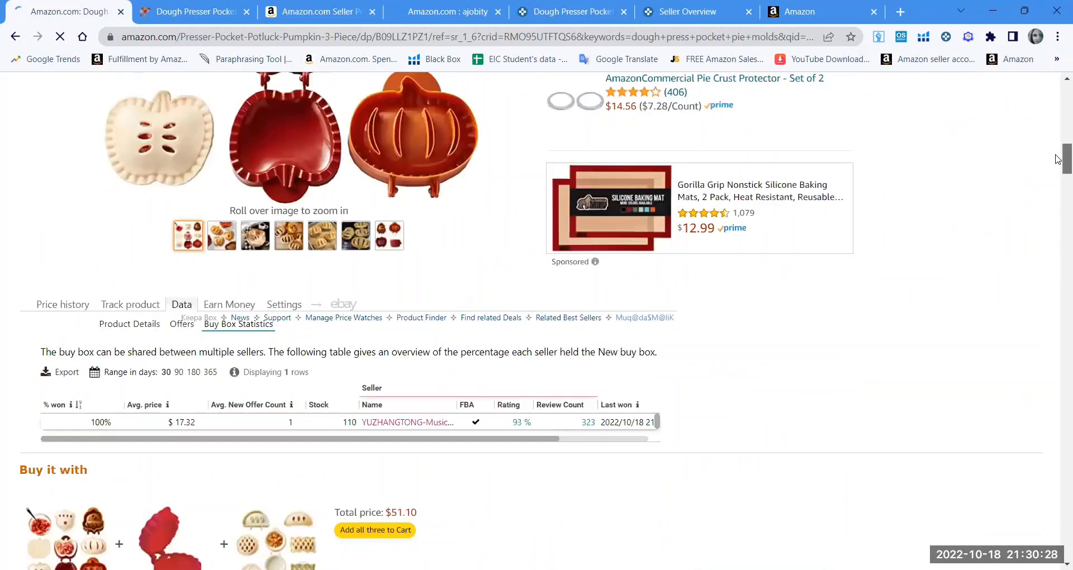
{"action": "scroll", "coordinate": [1057, 144], "scroll_direction": "up", "scroll_amount": 1}
{"action": "scroll", "coordinate": [1057, 144], "scroll_direction": "up", "scroll_amount": 3}
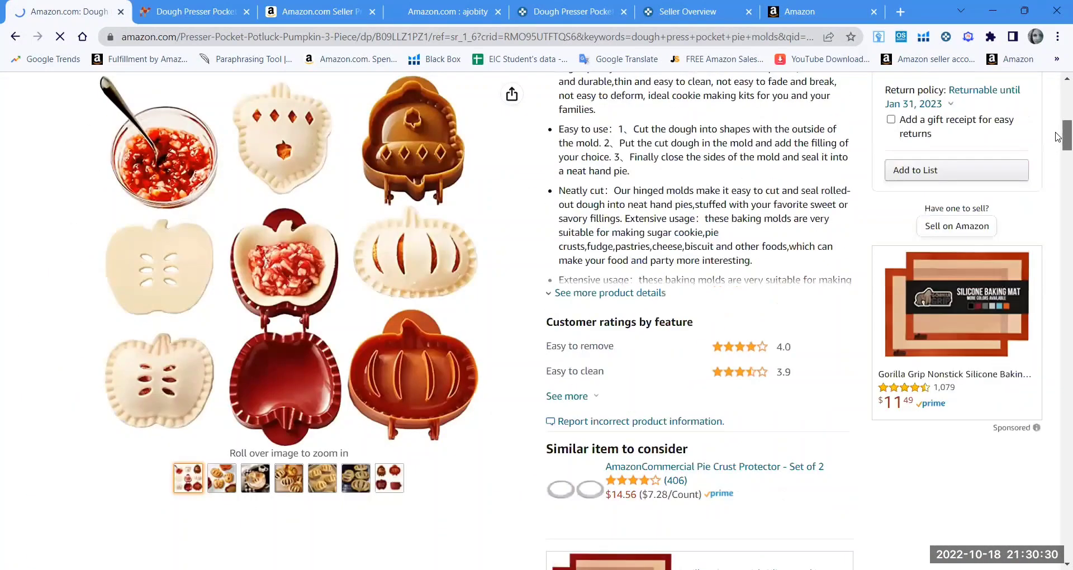
{"action": "scroll", "coordinate": [1056, 133], "scroll_direction": "up", "scroll_amount": 1}
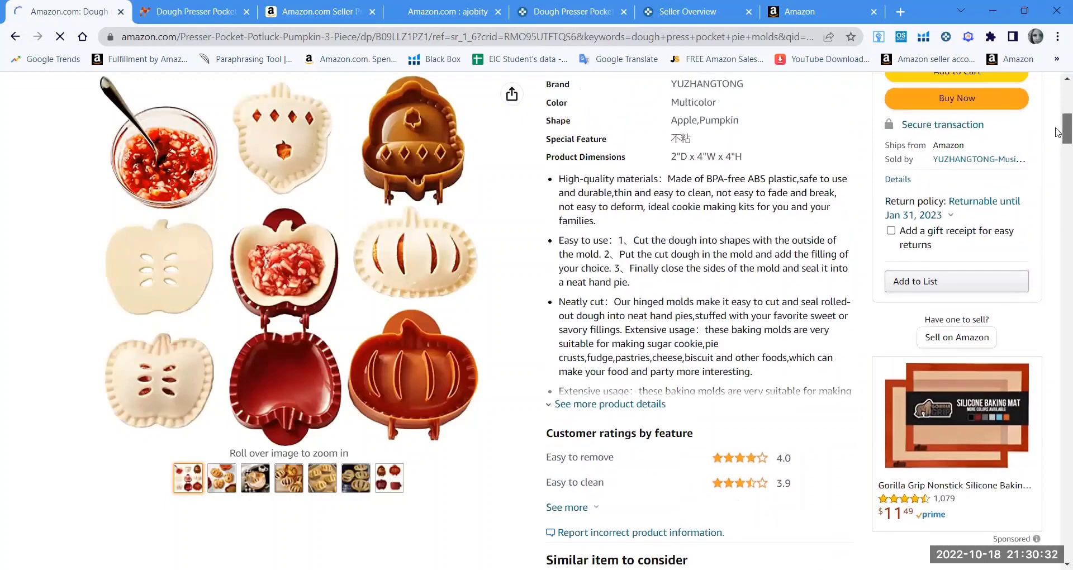
{"action": "scroll", "coordinate": [1057, 133], "scroll_direction": "down", "scroll_amount": 5}
{"action": "scroll", "coordinate": [1057, 148], "scroll_direction": "up", "scroll_amount": 10}
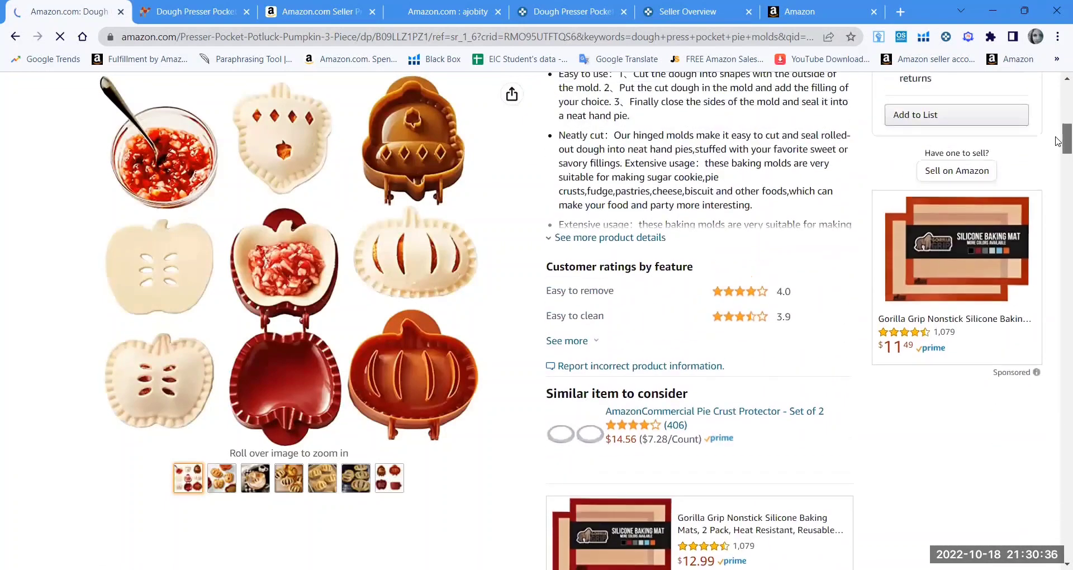
{"action": "scroll", "coordinate": [1057, 108], "scroll_direction": "up", "scroll_amount": 3}
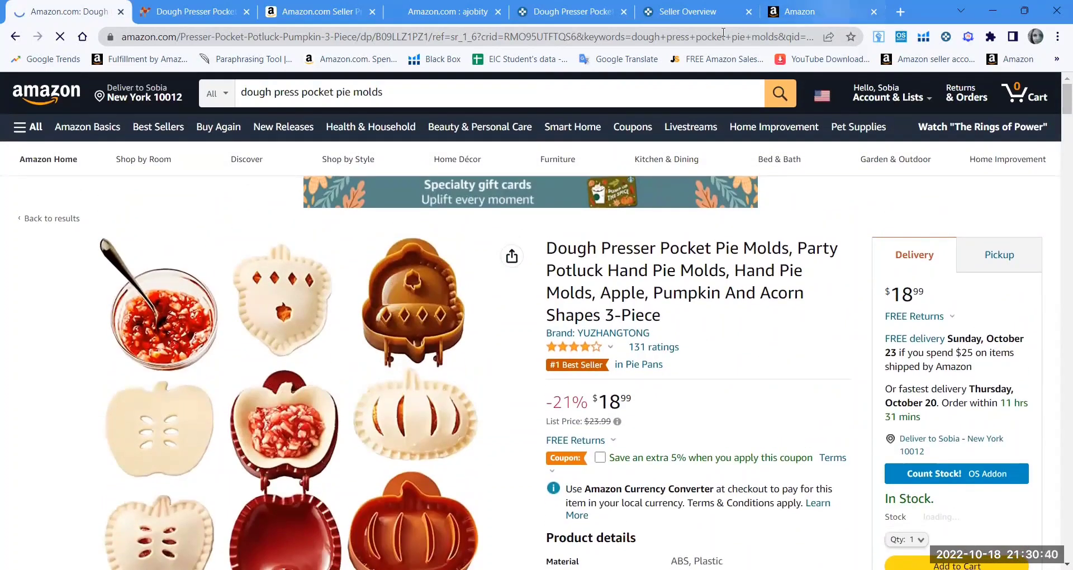
Check the seller's product rankings in the Keepa Seller Overview and review the feedback on its Amazon seller profile.
{"action": "left_click", "coordinate": [820, 12]}
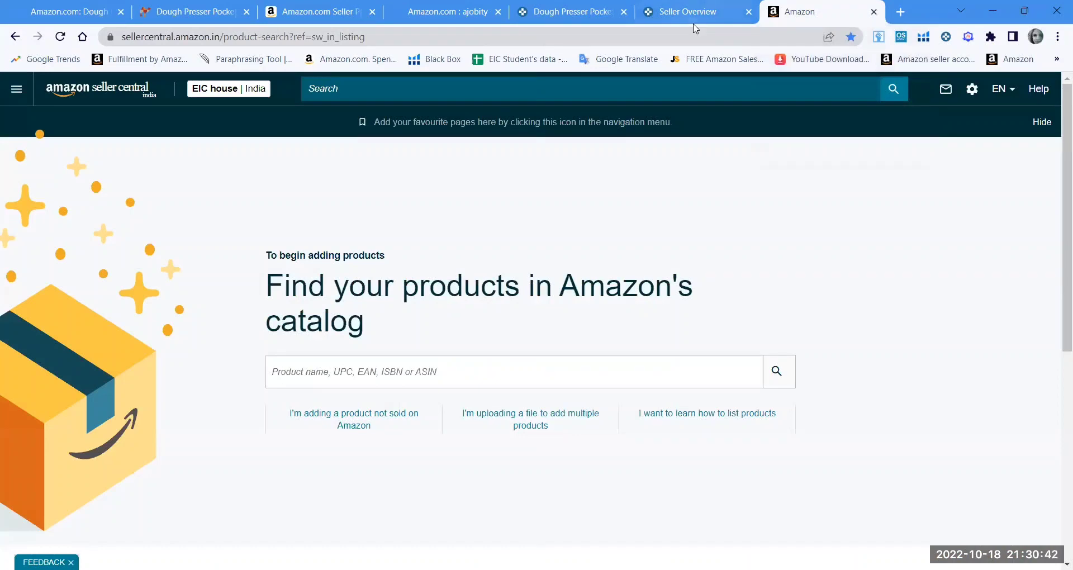
{"action": "left_click", "coordinate": [694, 21]}
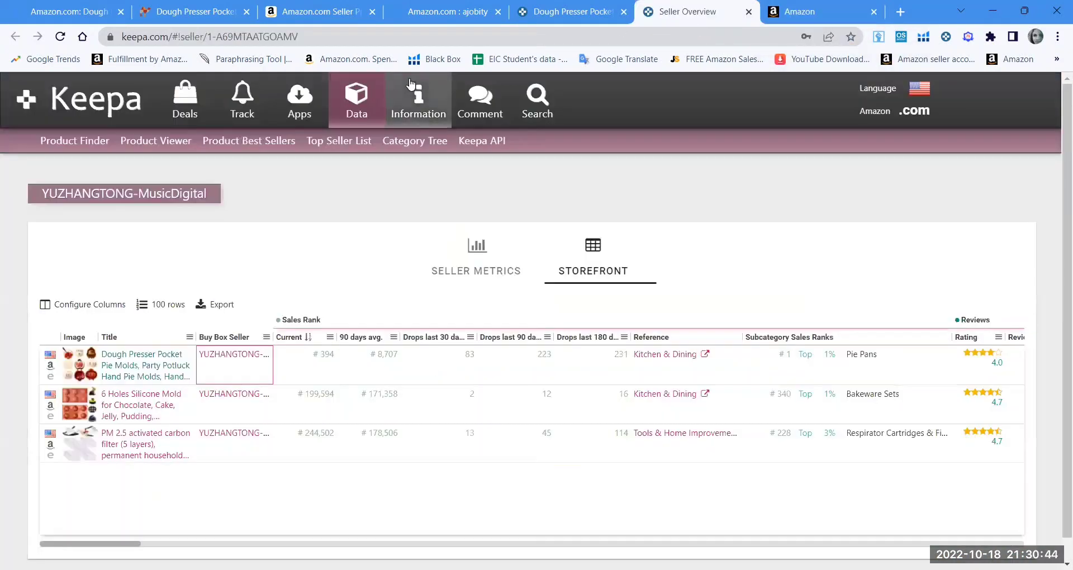
{"action": "left_click", "coordinate": [323, 17]}
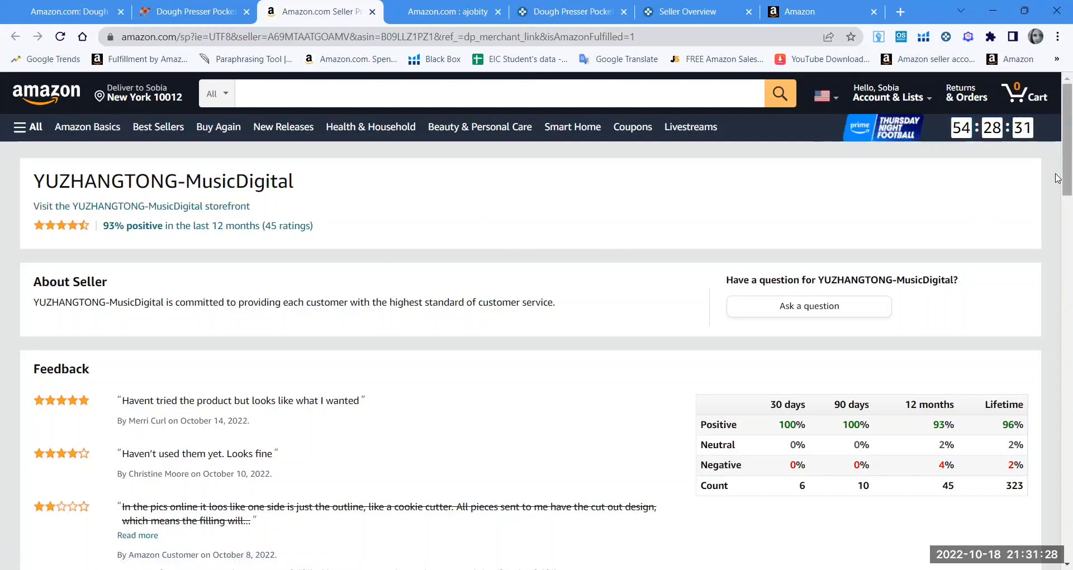
{"action": "mouse_move", "coordinate": [1057, 183]}
{"action": "left_mouse_down"}
{"action": "mouse_move", "coordinate": [1057, 225]}
{"action": "mouse_move", "coordinate": [1058, 189]}
{"action": "left_mouse_up"}
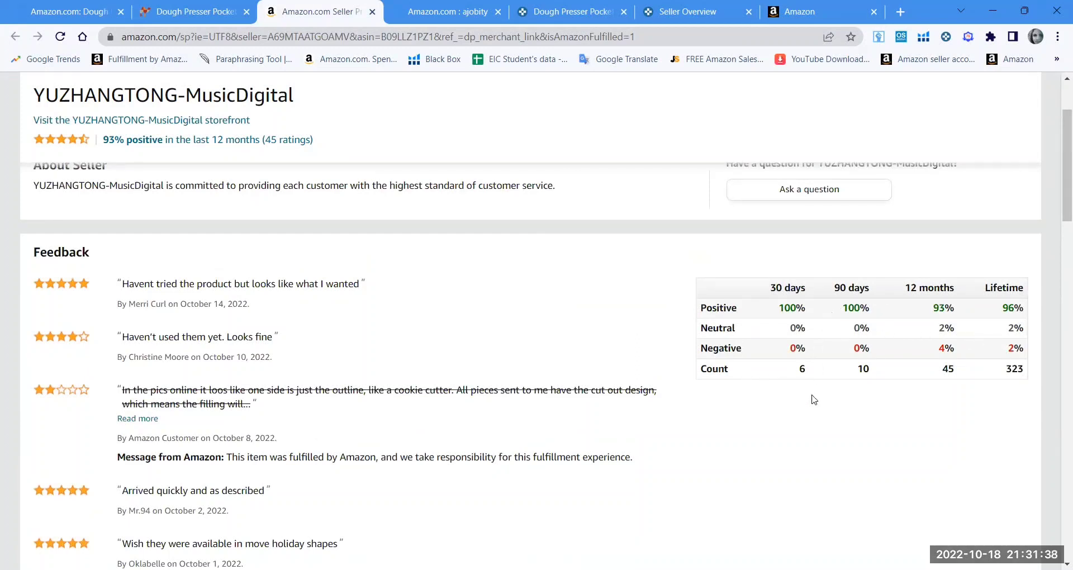
{"action": "left_click_drag", "start_coordinate": [1057, 176], "coordinate": [1057, 155]}
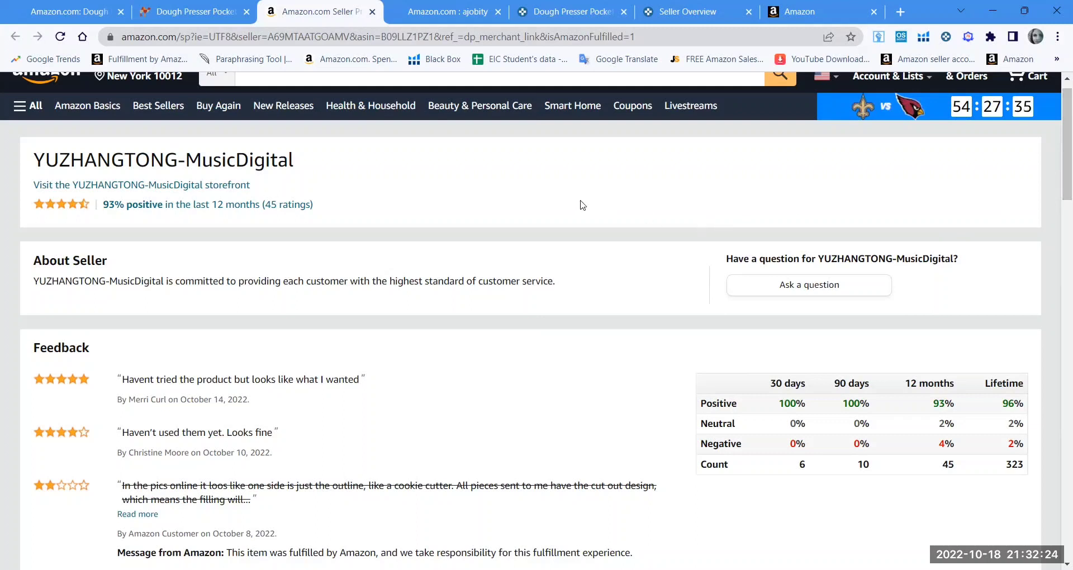
Visit the YUZHANGTONG-MusicDigital storefront and review its products' prices, ratings and delivery terms.
{"action": "left_click", "coordinate": [159, 186]}
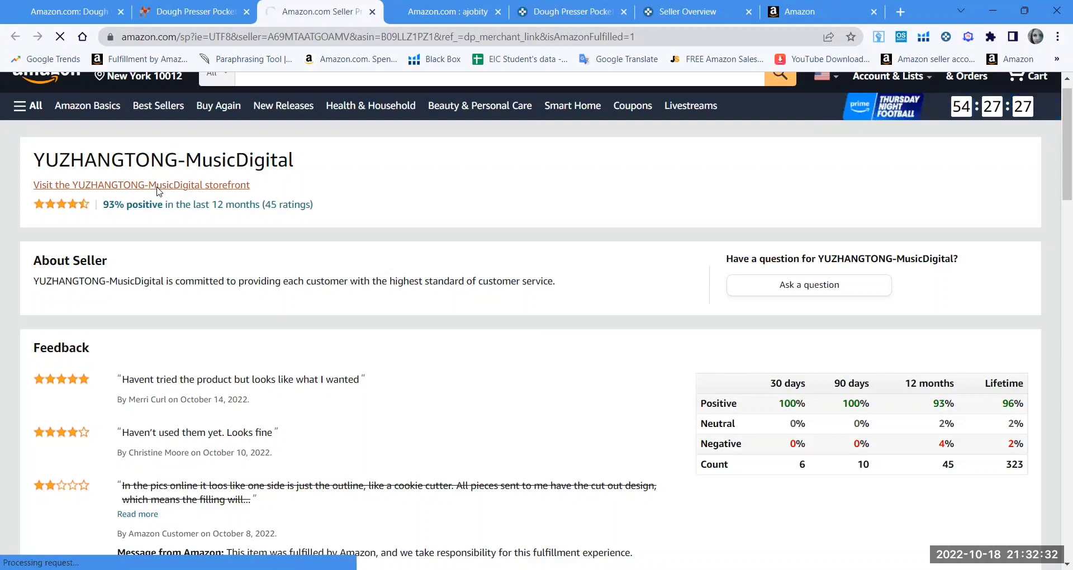
{"action": "left_click", "coordinate": [159, 190]}
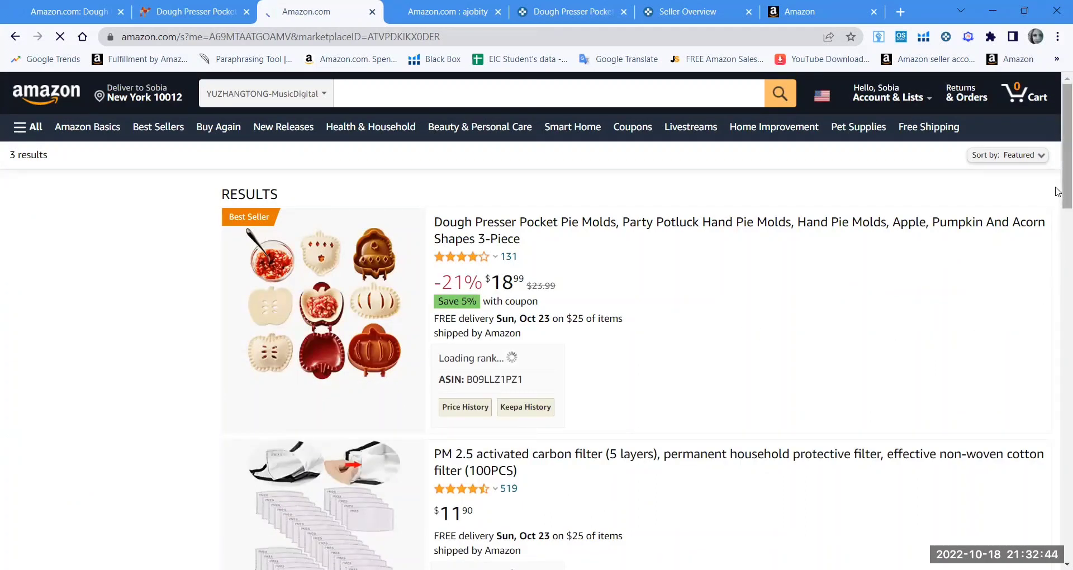
{"action": "mouse_move", "coordinate": [1058, 191]}
{"action": "left_mouse_down"}
{"action": "mouse_move", "coordinate": [1057, 357]}
{"action": "mouse_move", "coordinate": [1058, 180]}
{"action": "left_mouse_up"}
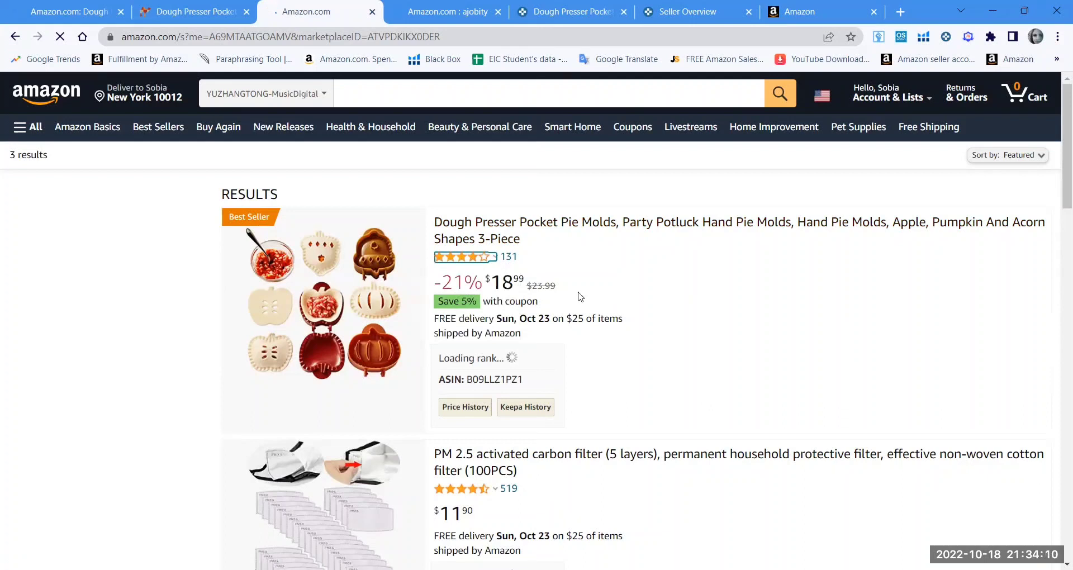
{"action": "mouse_move", "coordinate": [471, 265]}
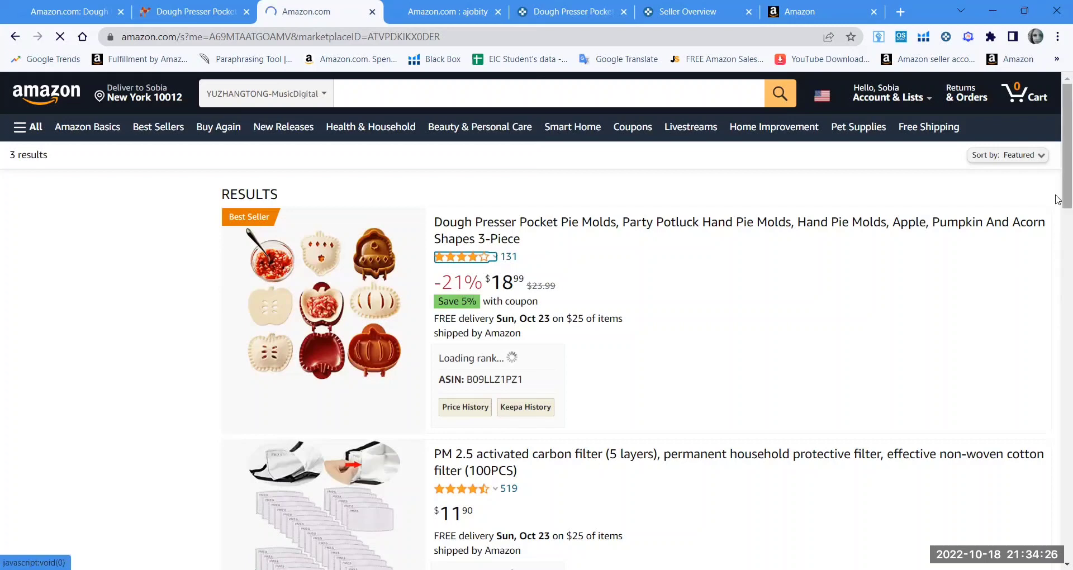
{"action": "left_click_drag", "start_coordinate": [1066, 205], "coordinate": [1057, 186]}
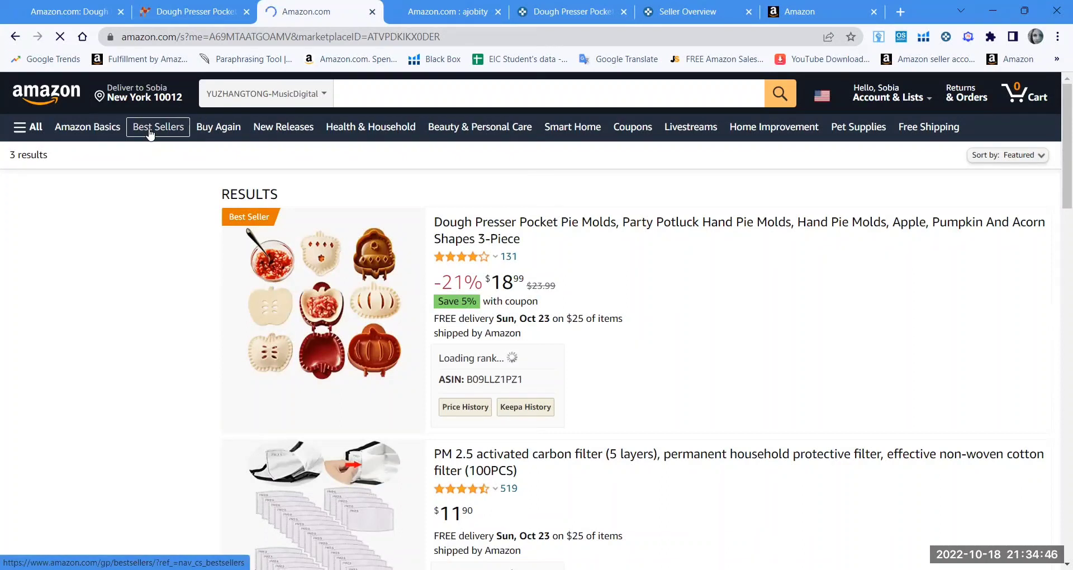
Open Amazon Best Sellers and browse the Clothing, Shoes & Jewelry pages and the Kitchen & Dining section.
{"action": "left_click", "coordinate": [149, 133]}
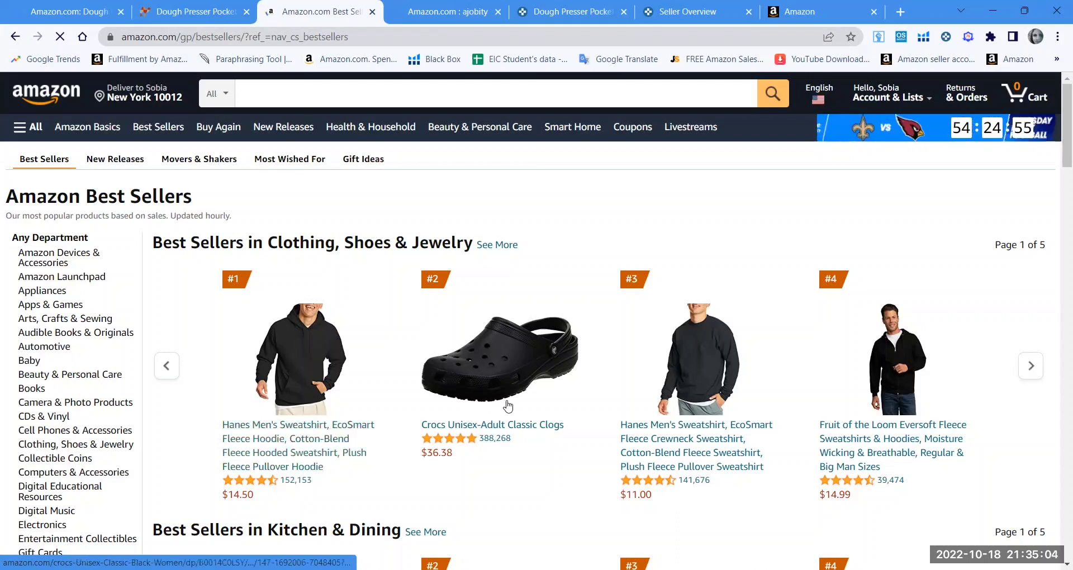
{"action": "left_click", "coordinate": [1031, 369]}
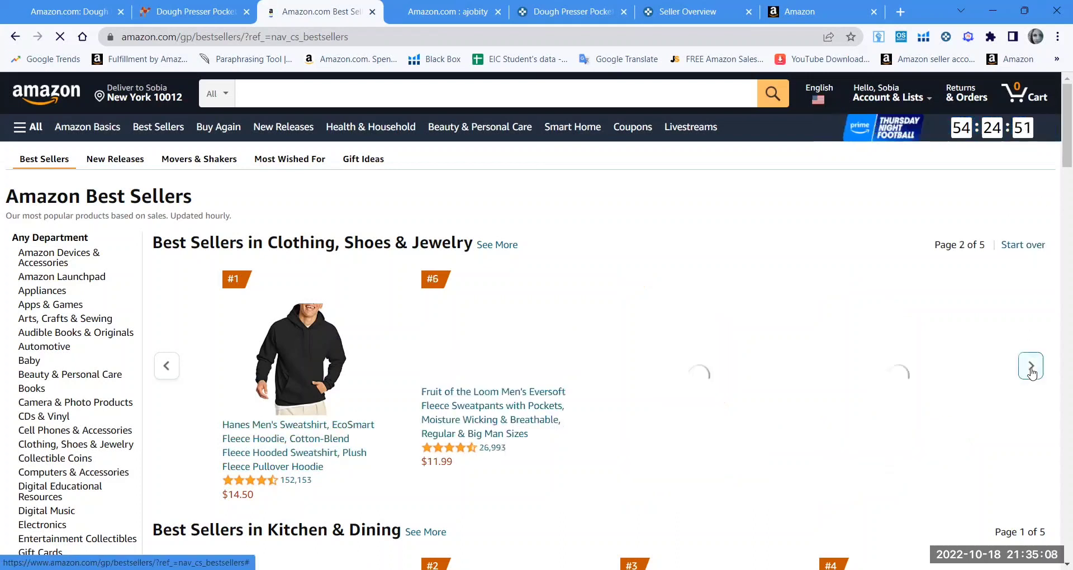
{"action": "left_click", "coordinate": [1031, 368]}
{"action": "left_click", "coordinate": [1031, 368]}
{"action": "scroll", "coordinate": [1057, 204], "scroll_direction": "down", "scroll_amount": 3}
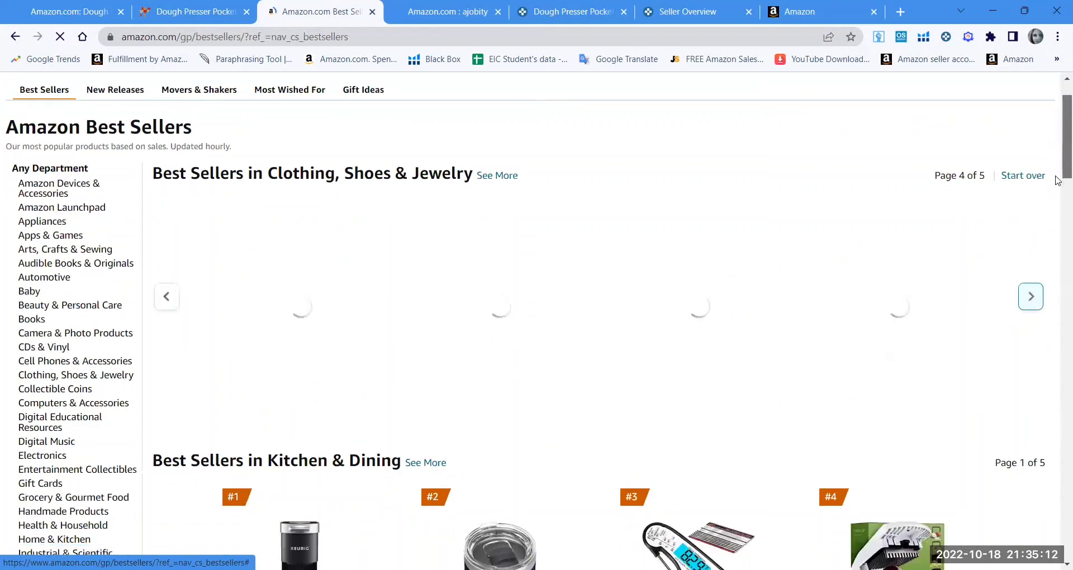
{"action": "scroll", "coordinate": [1058, 203], "scroll_direction": "down", "scroll_amount": 2}
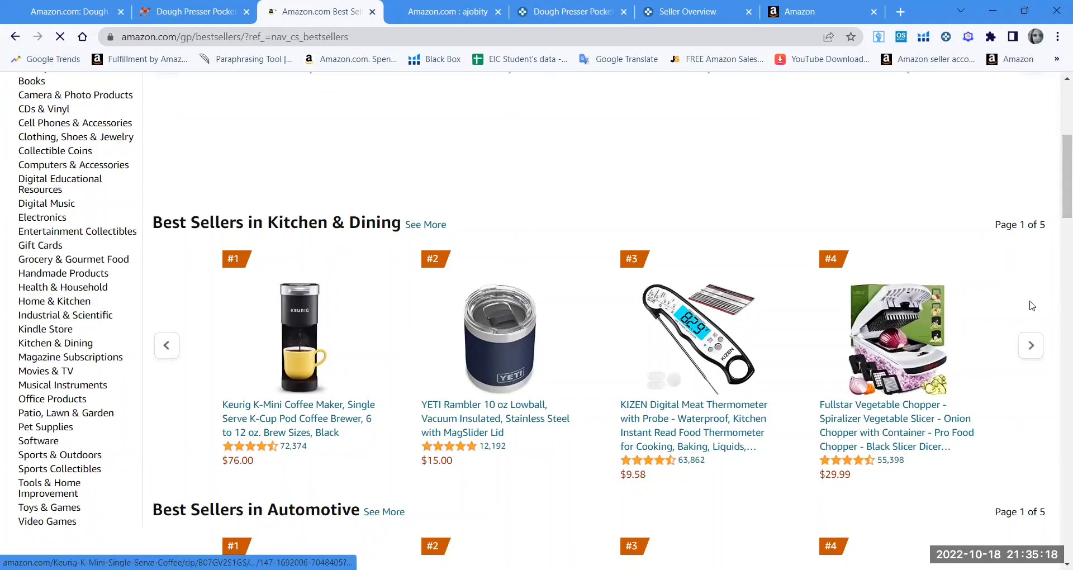
Browse the Best Sellers sections from Kitchen & Dining through Automotive, Electronics and Books to Toys & Games.
{"action": "scroll", "coordinate": [1058, 206], "scroll_direction": "down", "scroll_amount": 3}
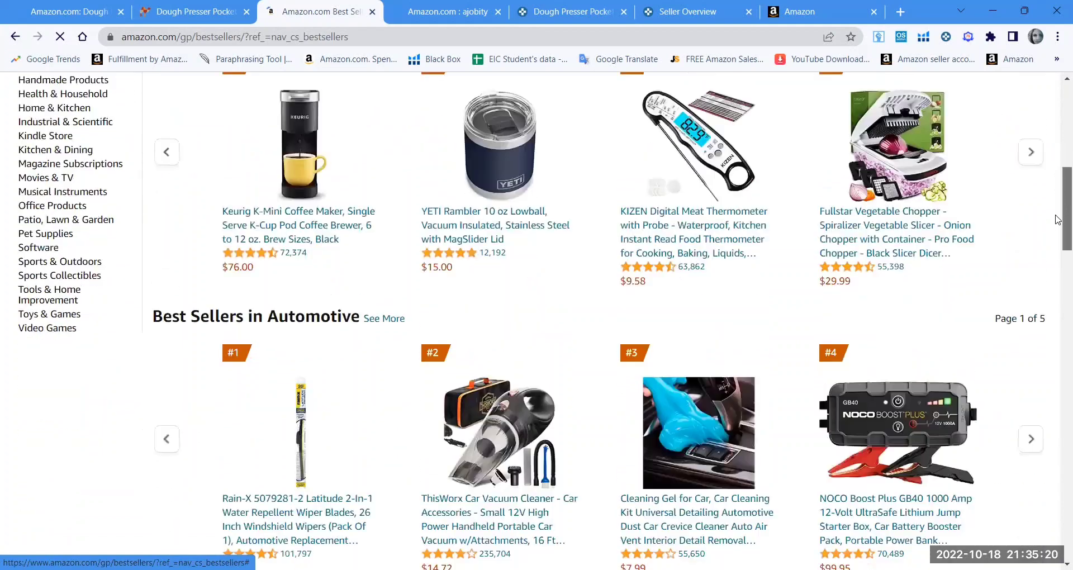
{"action": "scroll", "coordinate": [1058, 237], "scroll_direction": "down", "scroll_amount": 2}
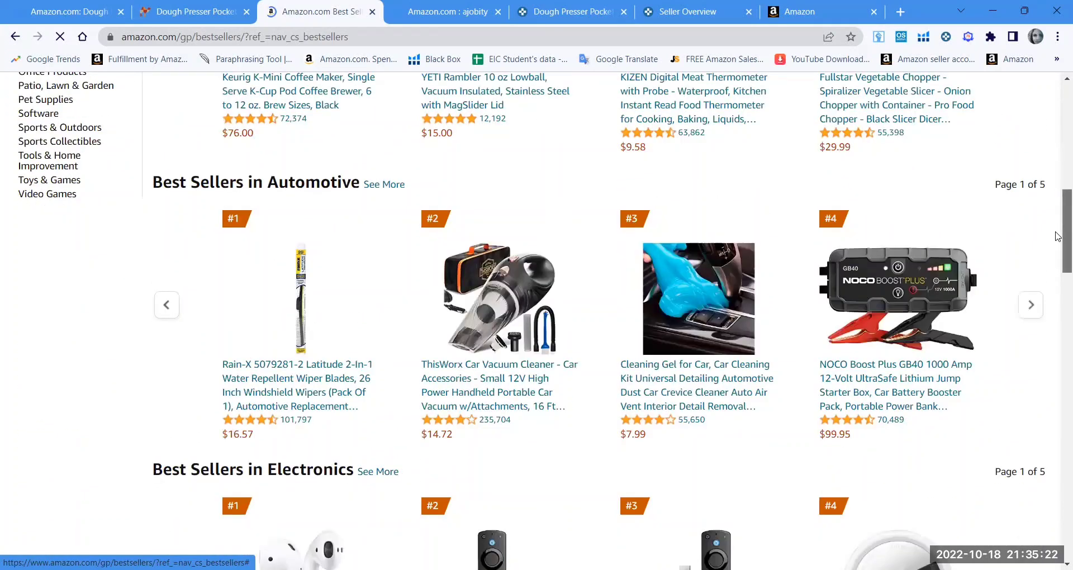
{"action": "scroll", "coordinate": [1057, 236], "scroll_direction": "down", "scroll_amount": 4}
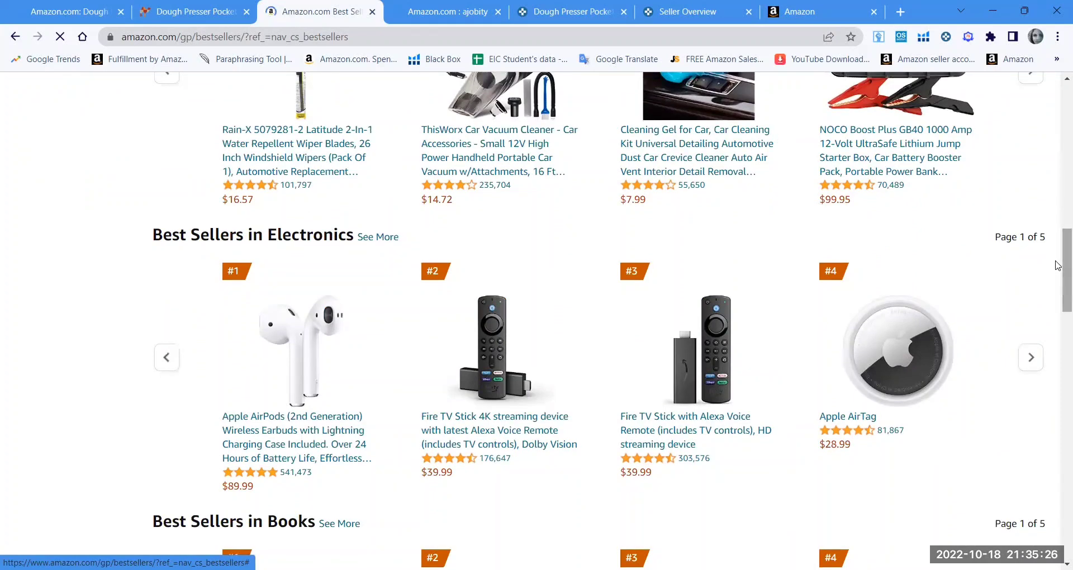
{"action": "left_click_drag", "start_coordinate": [1057, 266], "coordinate": [1058, 384]}
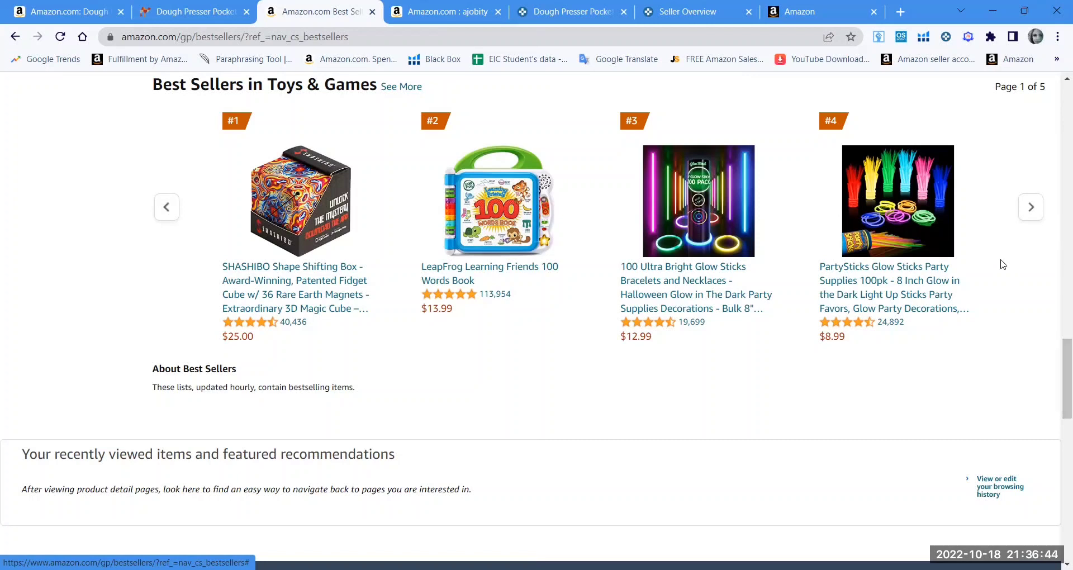
{"action": "mouse_move", "coordinate": [1056, 371]}
{"action": "left_mouse_down"}
{"action": "mouse_move", "coordinate": [1057, 112]}
{"action": "mouse_move", "coordinate": [1055, 321]}
{"action": "mouse_move", "coordinate": [1043, 369]}
{"action": "left_mouse_up"}
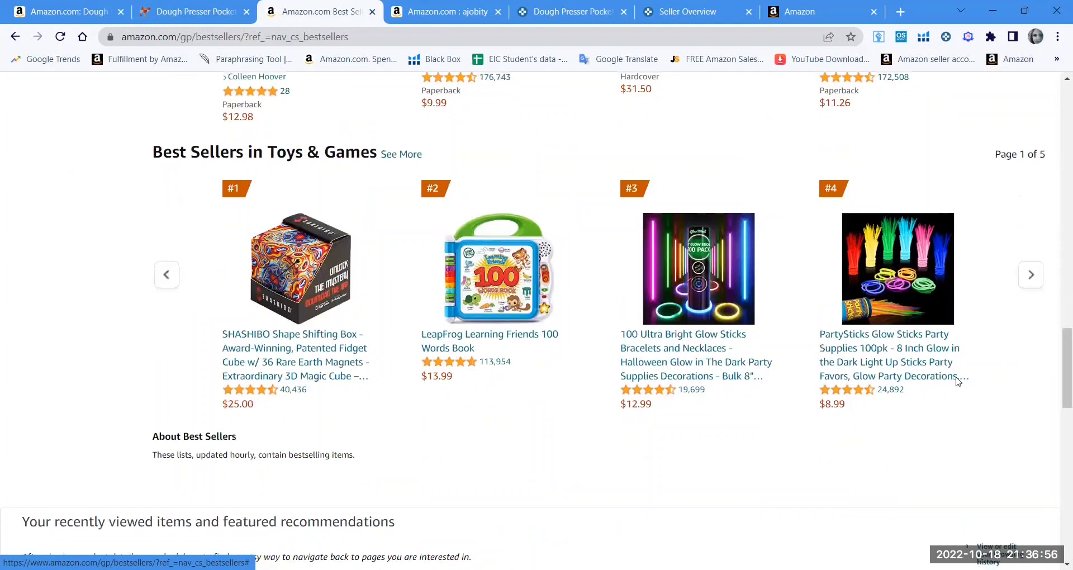
Open the LeapFrog Learning Friends 100 Words Book listing and review its price, product details, shipping and seller information.
{"action": "left_click", "coordinate": [468, 336]}
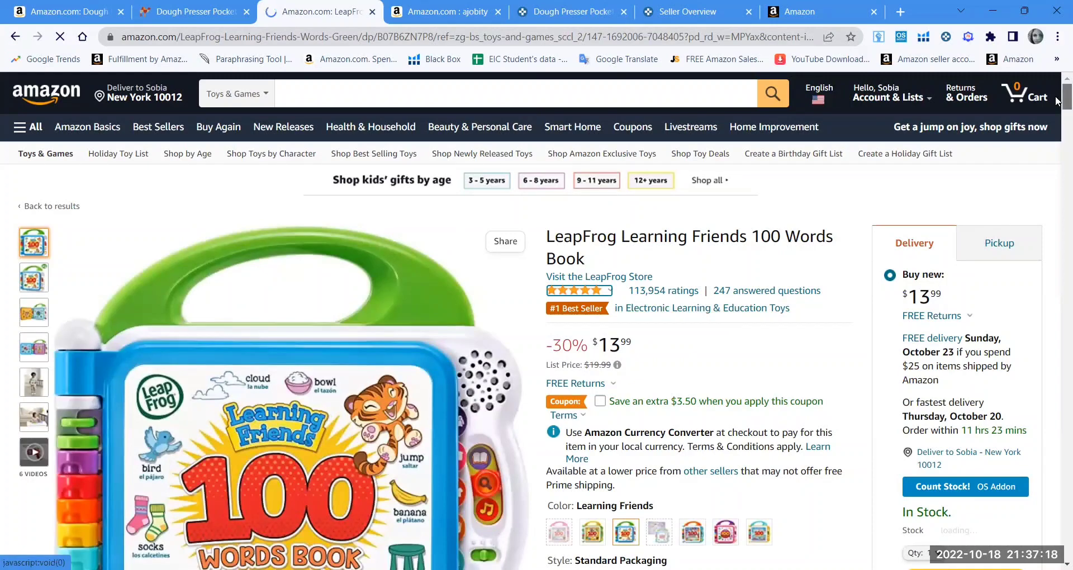
{"action": "scroll", "coordinate": [1058, 107], "scroll_direction": "down", "scroll_amount": 2}
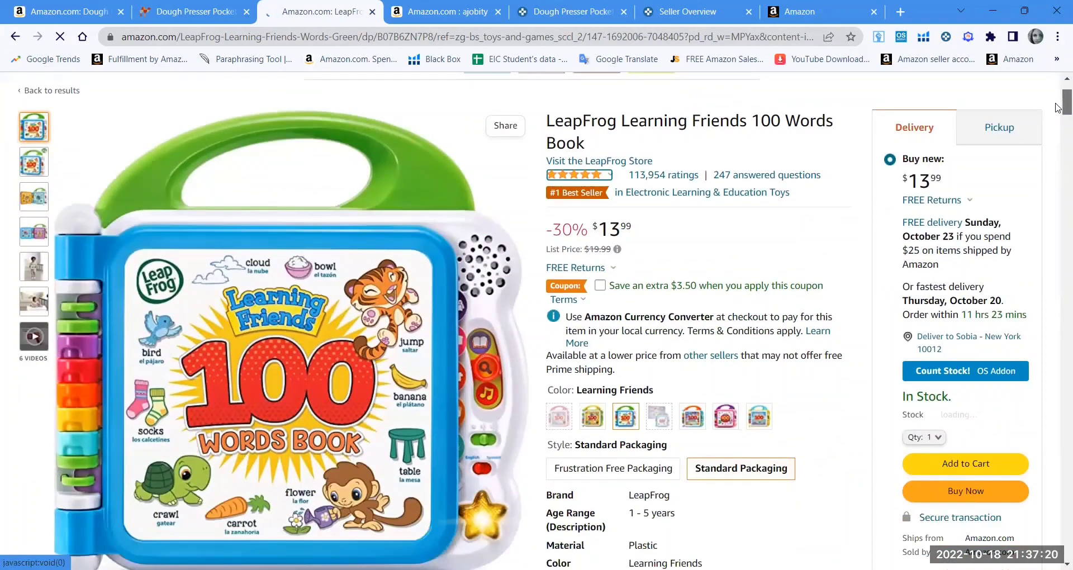
{"action": "scroll", "coordinate": [1057, 107], "scroll_direction": "down", "scroll_amount": 3}
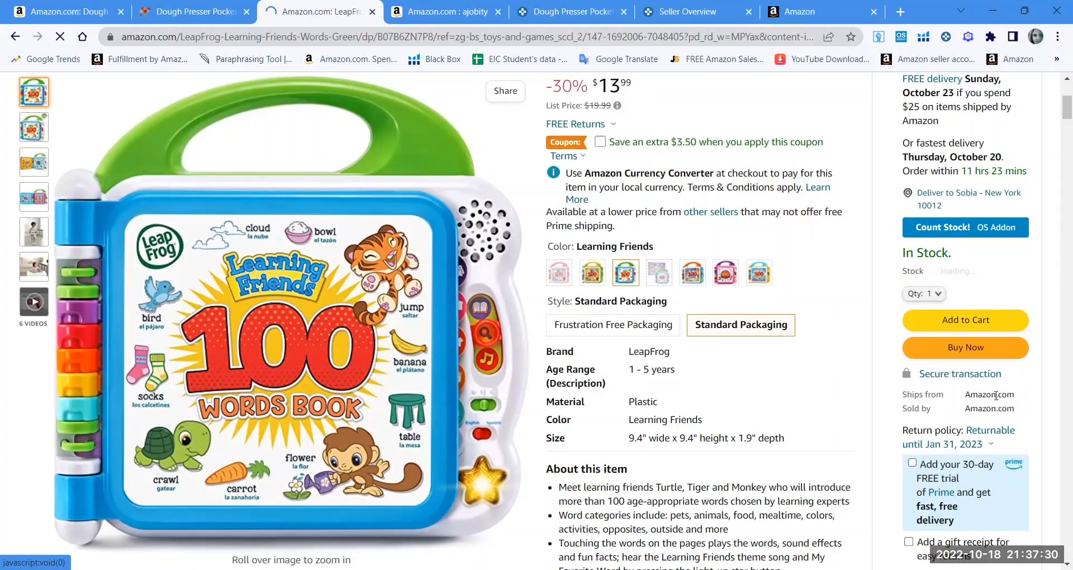
{"action": "left_click_drag", "start_coordinate": [1057, 115], "coordinate": [1058, 144]}
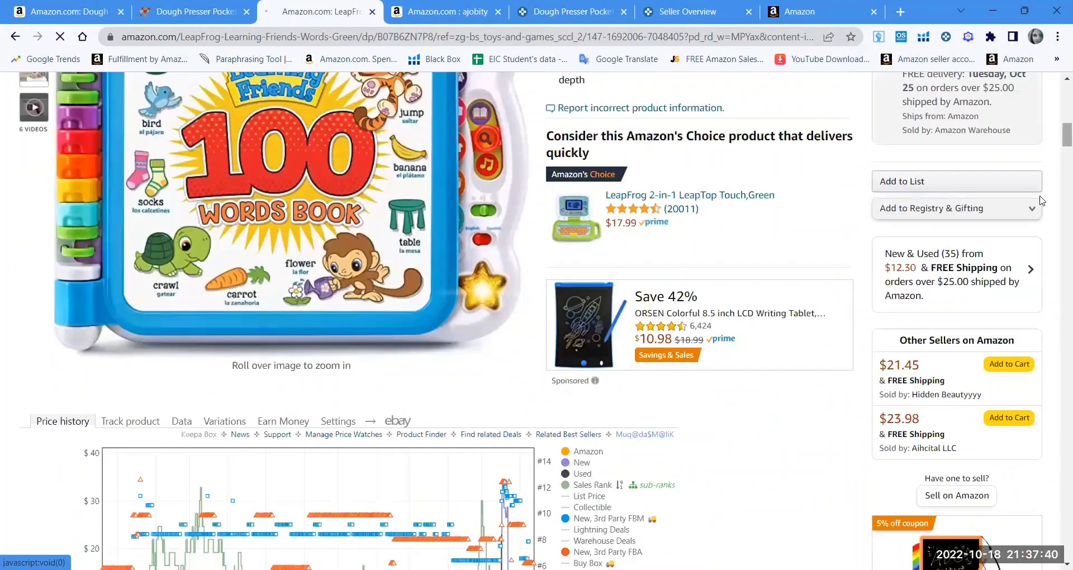
Examine the prices, delivery terms and sellers of the book's other new and used offers, and close the offer list.
{"action": "left_click", "coordinate": [1007, 273]}
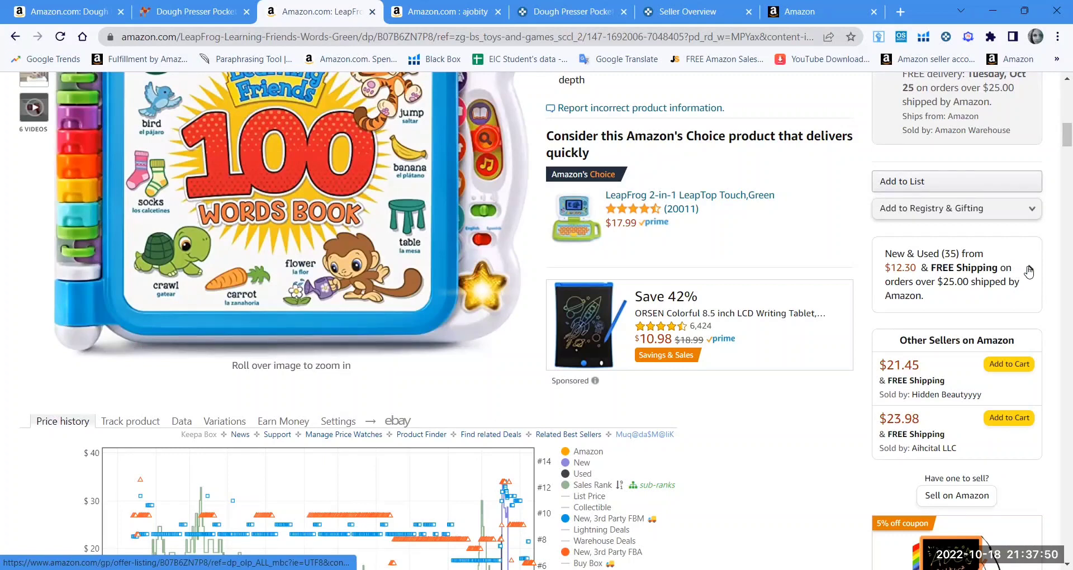
{"action": "left_click", "coordinate": [1028, 272]}
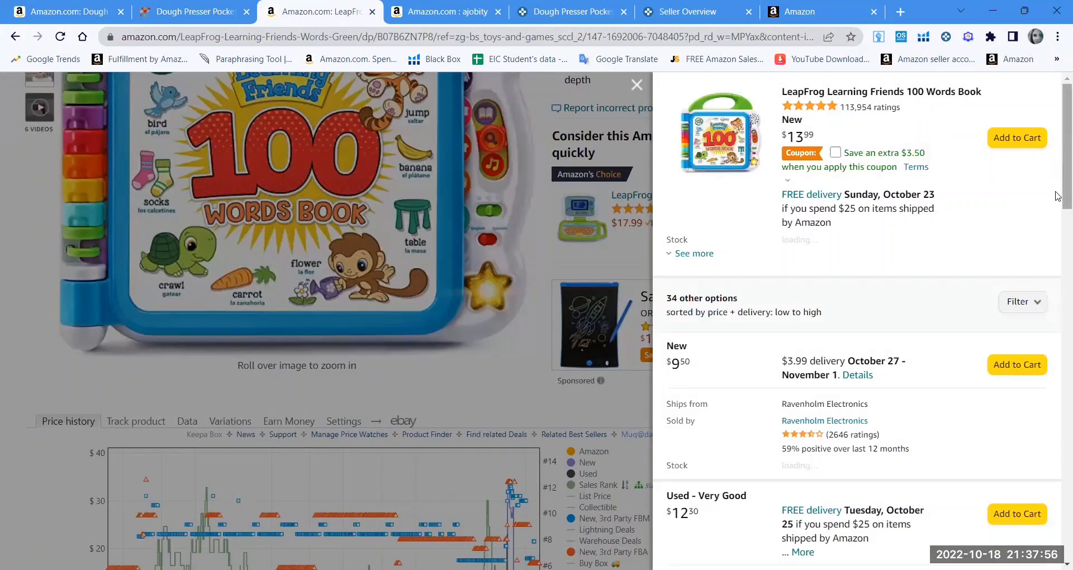
{"action": "scroll", "coordinate": [1056, 224], "scroll_direction": "down", "scroll_amount": 4}
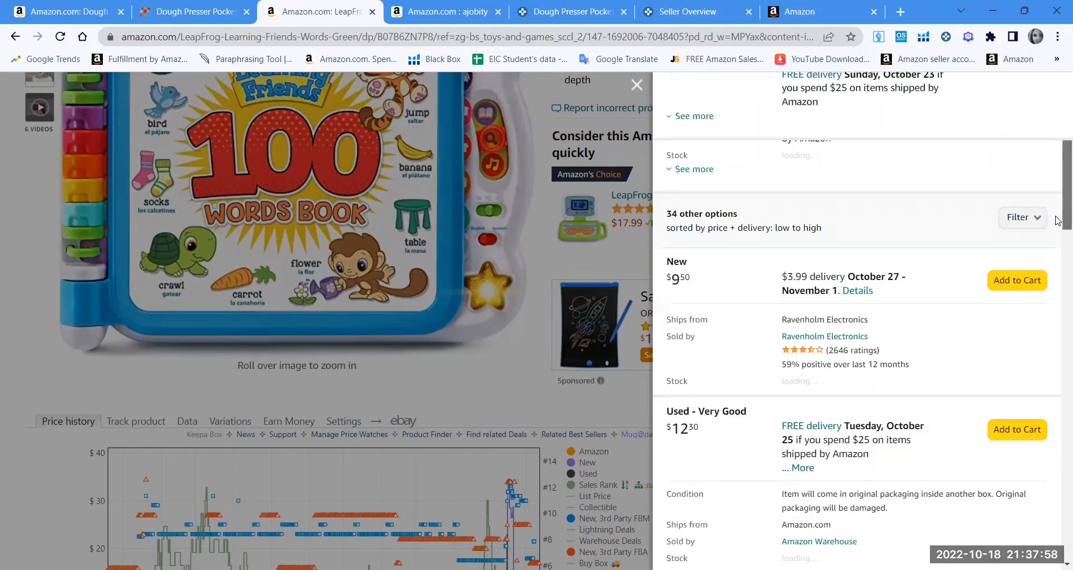
{"action": "scroll", "coordinate": [1056, 251], "scroll_direction": "down", "scroll_amount": 5}
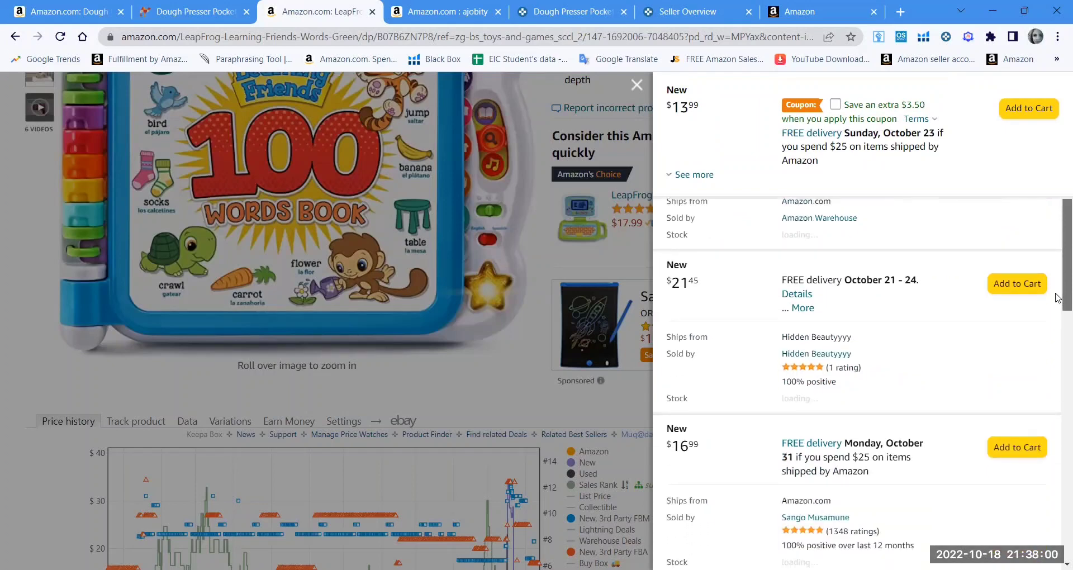
{"action": "mouse_move", "coordinate": [1056, 322]}
{"action": "left_mouse_down"}
{"action": "mouse_move", "coordinate": [1057, 550]}
{"action": "mouse_move", "coordinate": [1057, 336]}
{"action": "left_mouse_up"}
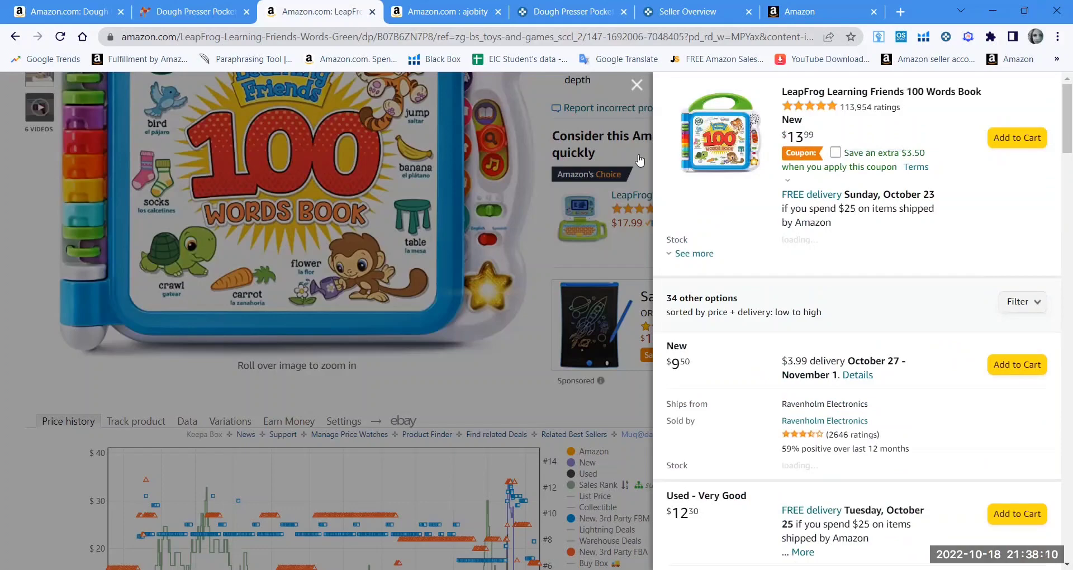
{"action": "left_click", "coordinate": [643, 85]}
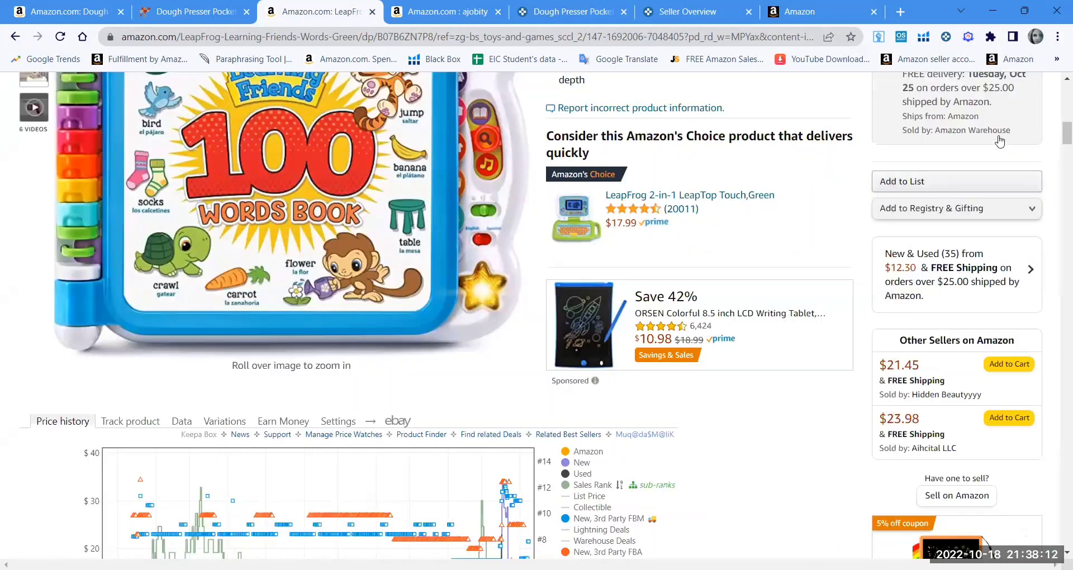
{"action": "left_click_drag", "start_coordinate": [1057, 137], "coordinate": [1057, 84]}
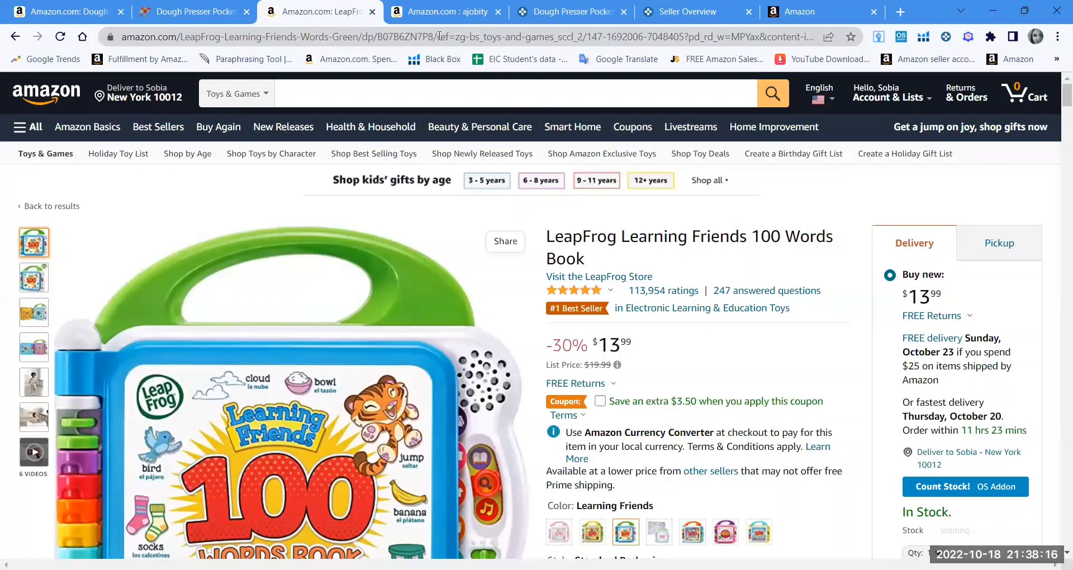
Copy the book's ASIN from its web address and search for B07B6ZN7P8 in the Amazon Seller Central product catalog.
{"action": "left_click_drag", "start_coordinate": [434, 36], "coordinate": [379, 37]}
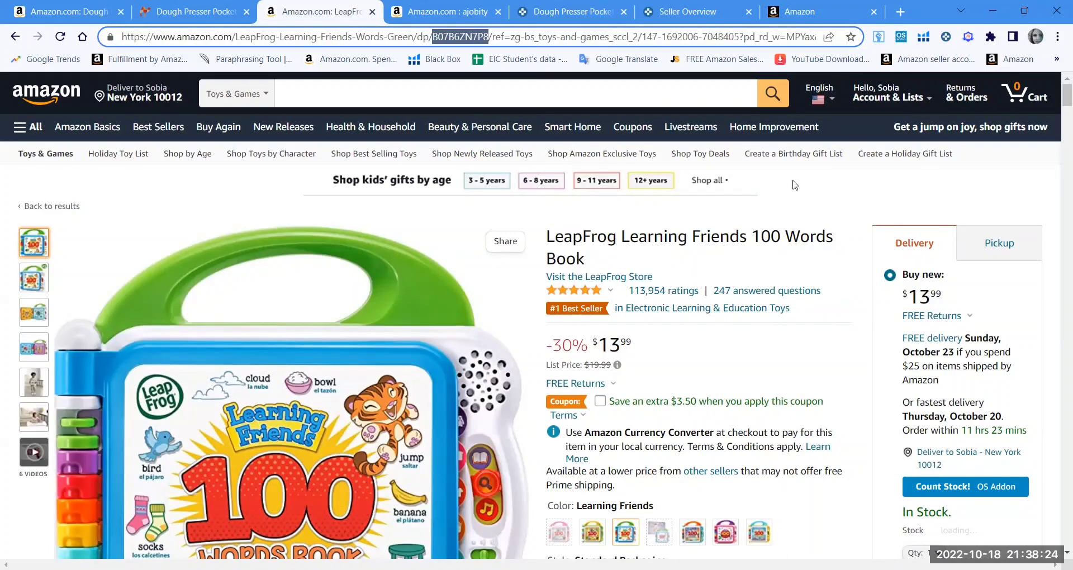
{"action": "key", "text": "ctrl+9"}
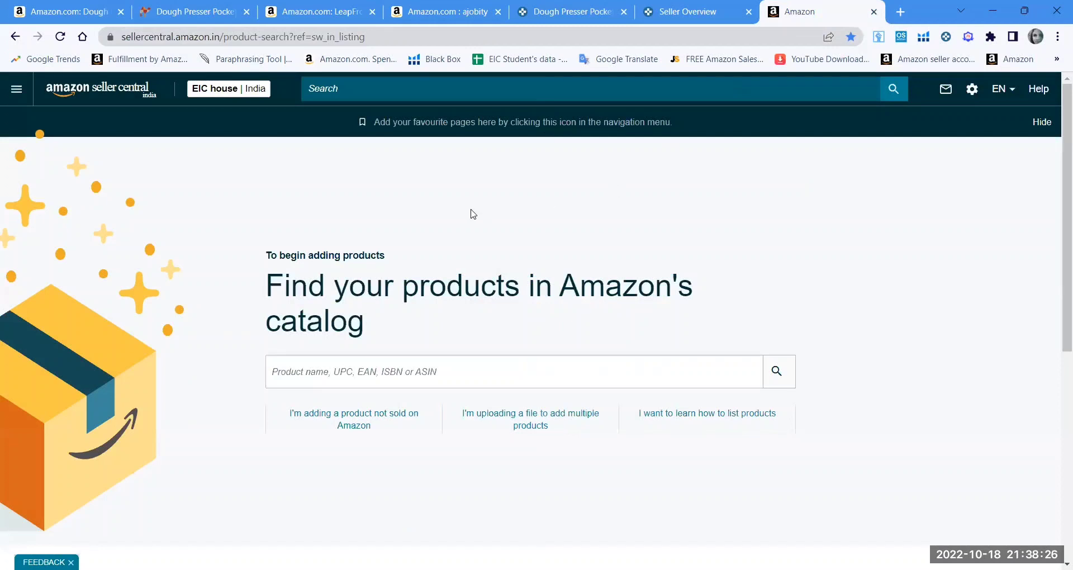
{"action": "left_click", "coordinate": [320, 370]}
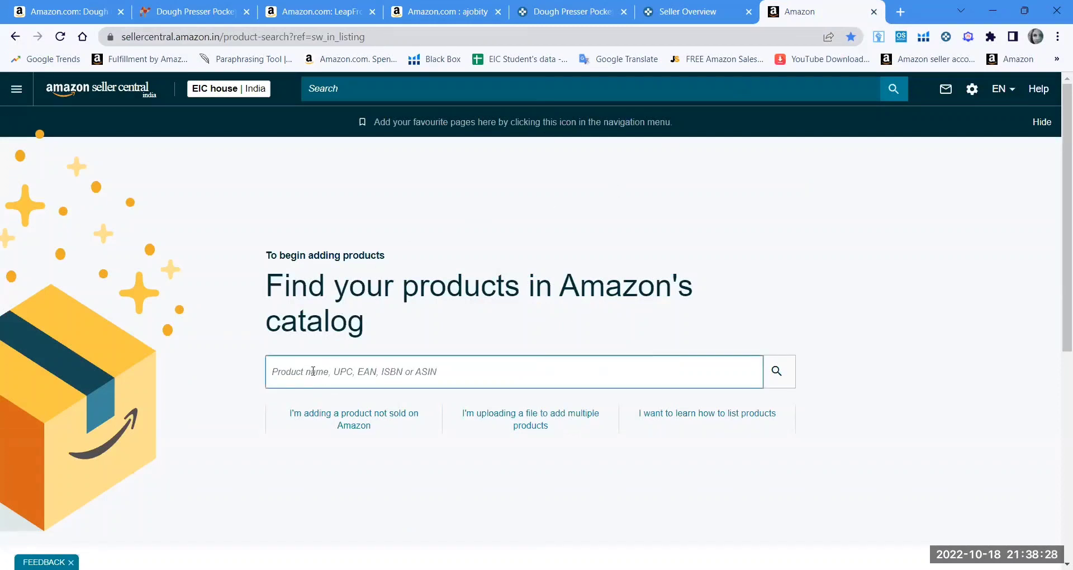
{"action": "left_click", "coordinate": [344, 379]}
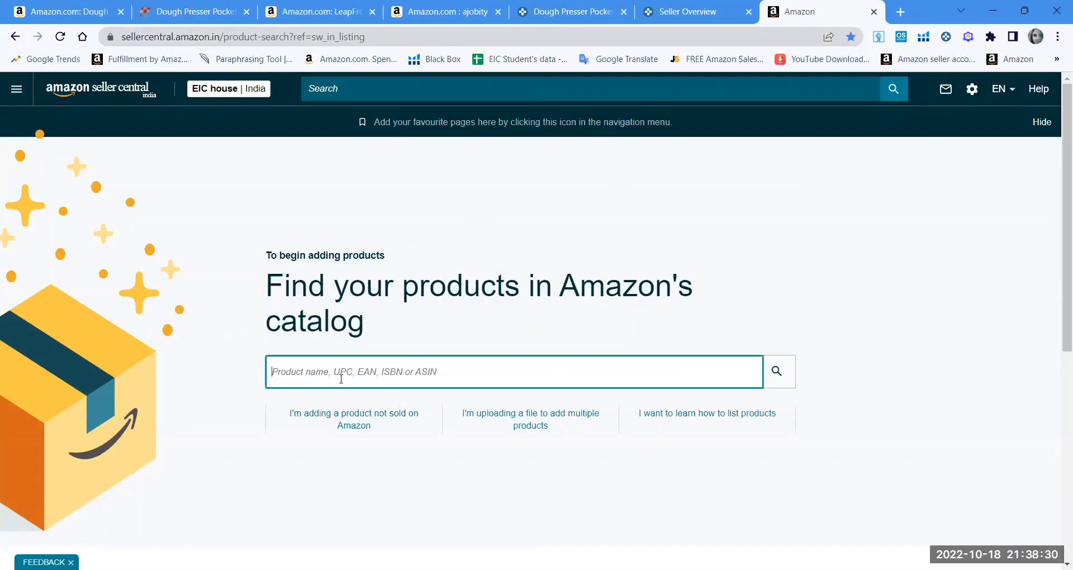
{"action": "type", "text": "B07B6ZN7T8"}
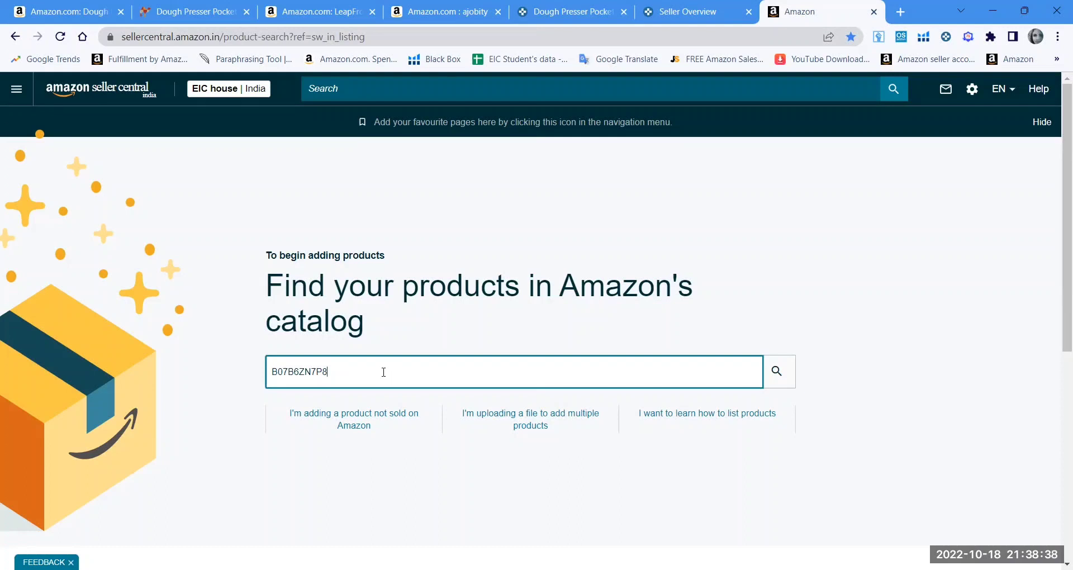
{"action": "key", "text": "Return"}
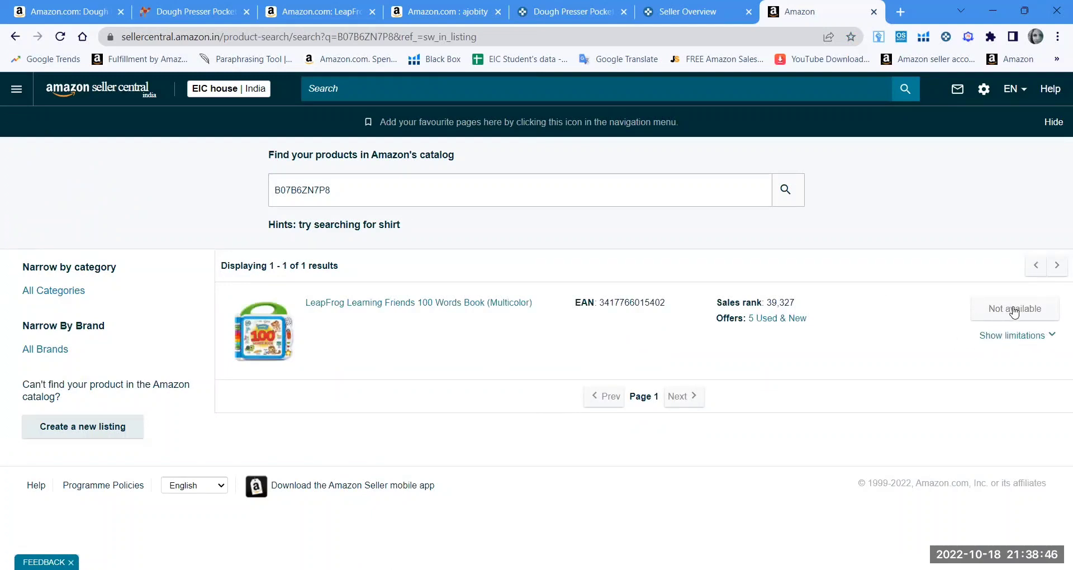
Check the selling limitations of the LeapFrog book, collapse them and return to the empty catalog search.
{"action": "left_click", "coordinate": [1052, 336]}
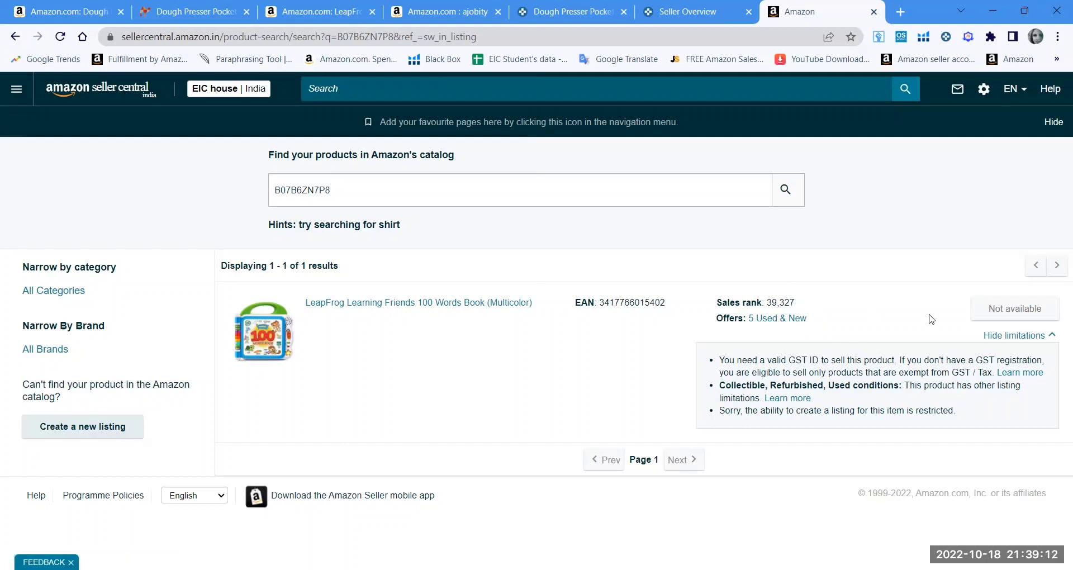
{"action": "left_click", "coordinate": [1056, 337]}
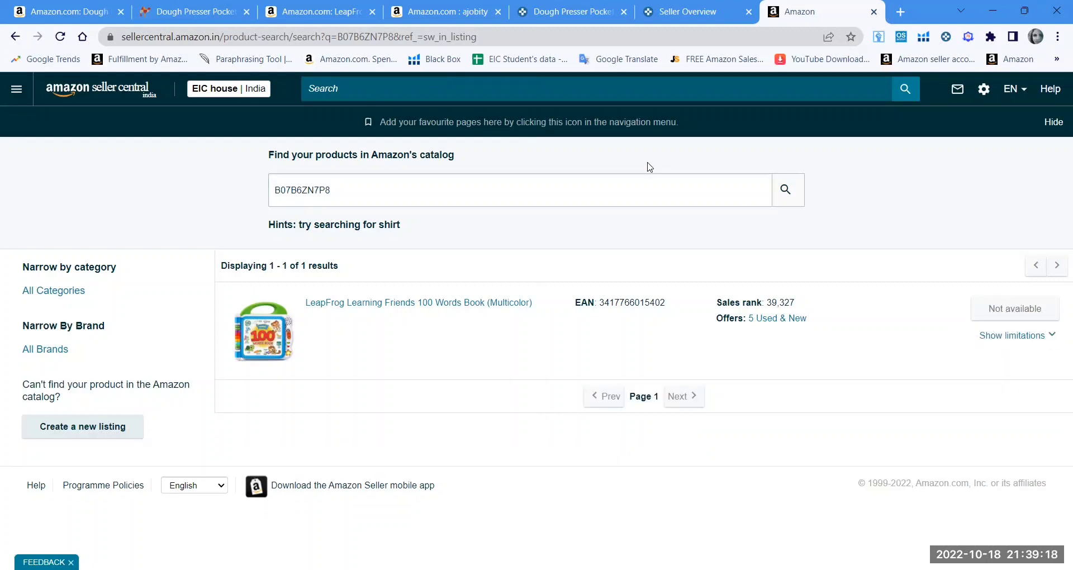
{"action": "left_click", "coordinate": [15, 36]}
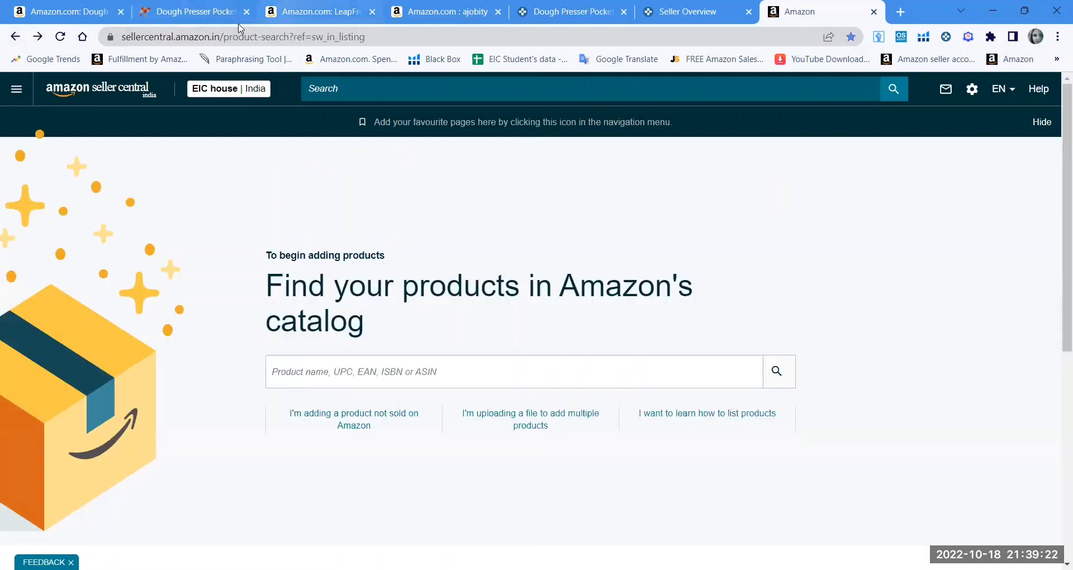
Return to the LeapFrog listing on Amazon.com and search the Toys & Games department for "words book".
{"action": "left_click", "coordinate": [304, 11]}
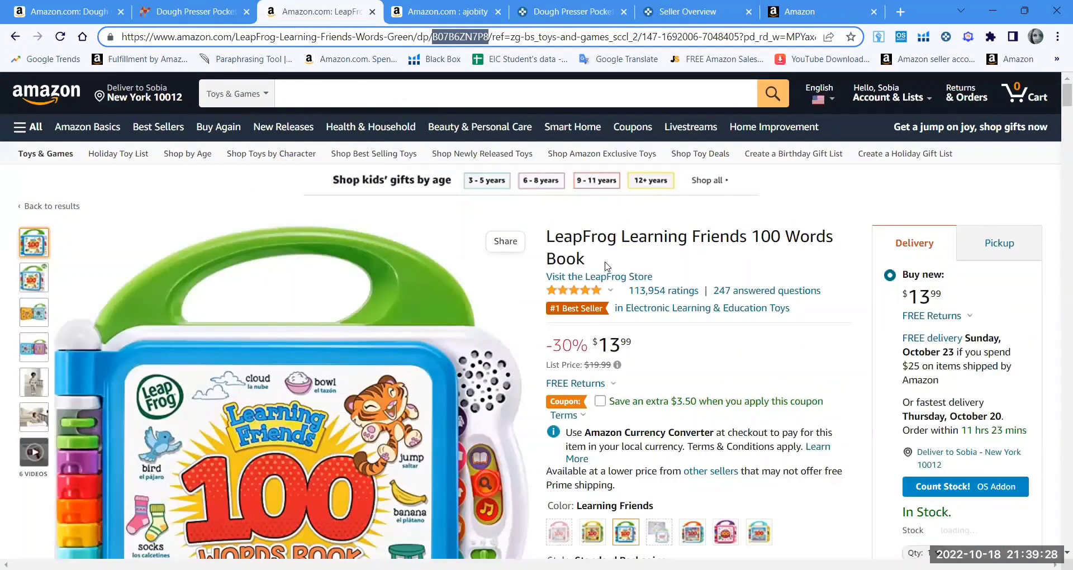
{"action": "left_click", "coordinate": [433, 96]}
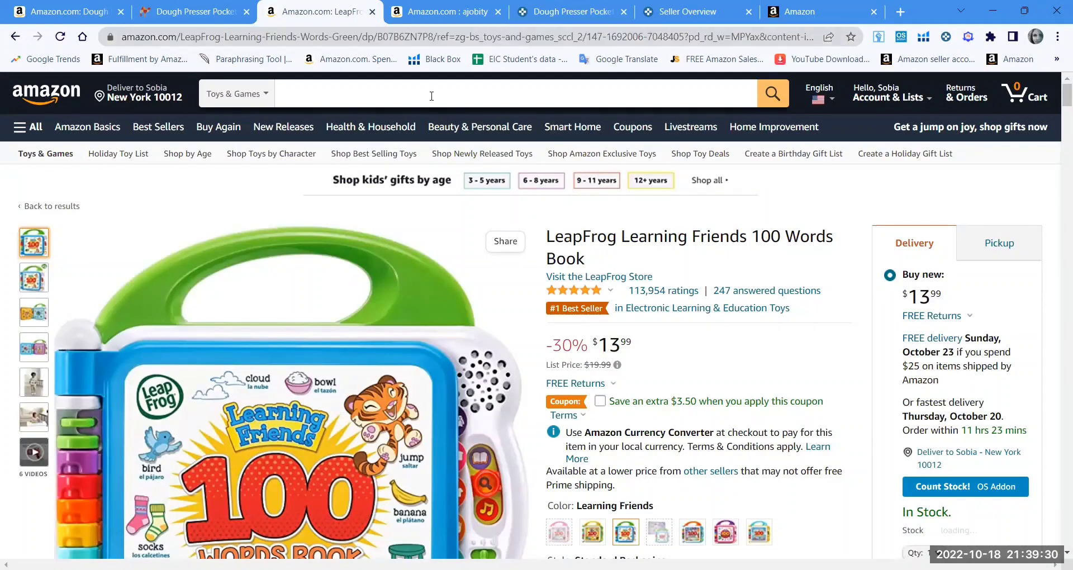
{"action": "type", "text": "wor"}
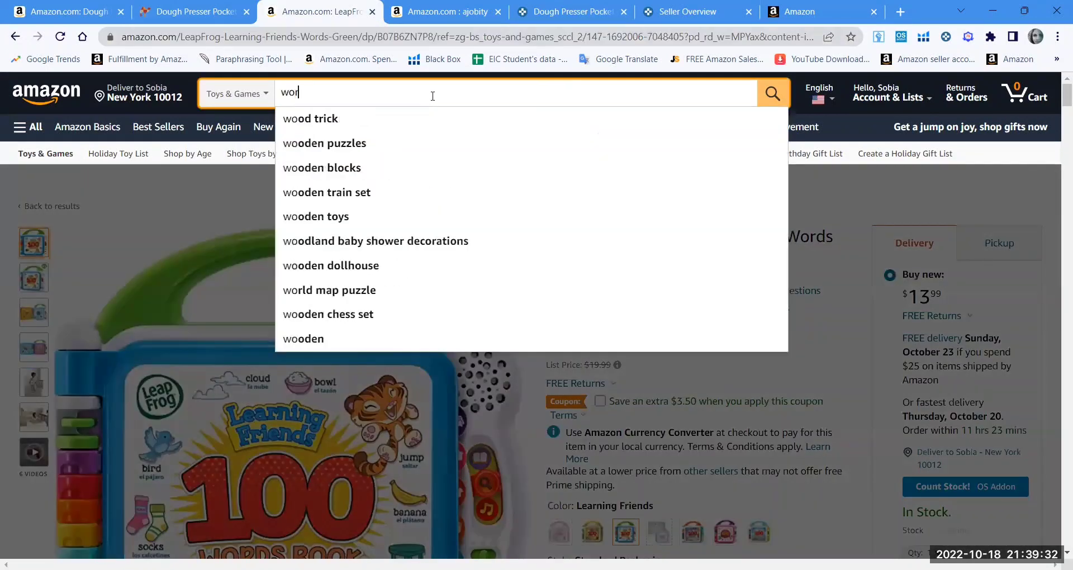
{"action": "type", "text": "ds book"}
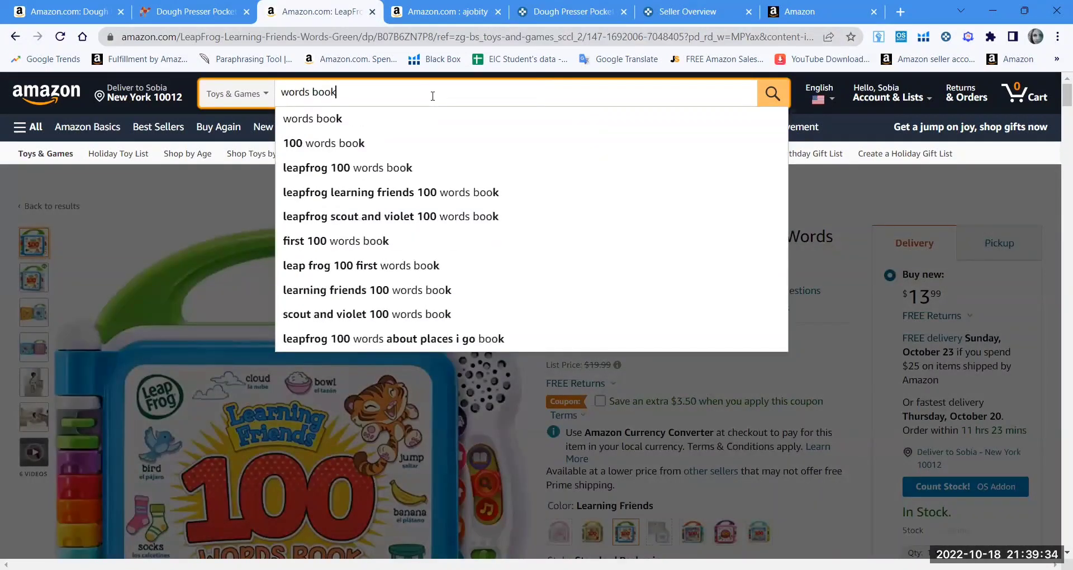
{"action": "key", "text": "Return"}
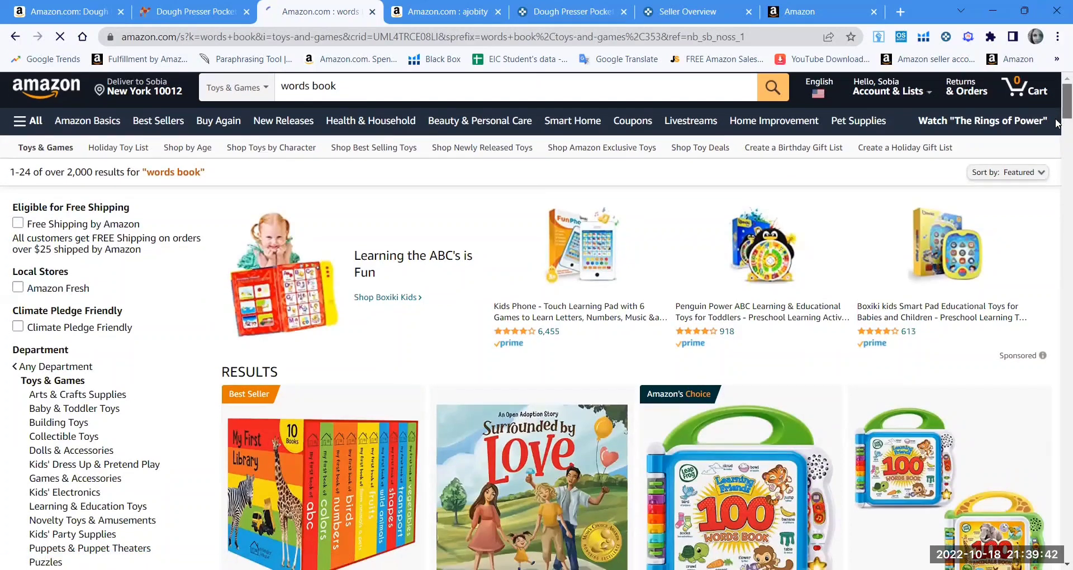
Examine the words book results, comparing their prices, ratings, sales ranks, Amazon-sold labels and FBA seller counts.
{"action": "scroll", "coordinate": [1056, 118], "scroll_direction": "down", "scroll_amount": 3}
{"action": "scroll", "coordinate": [1055, 131], "scroll_direction": "down", "scroll_amount": 2}
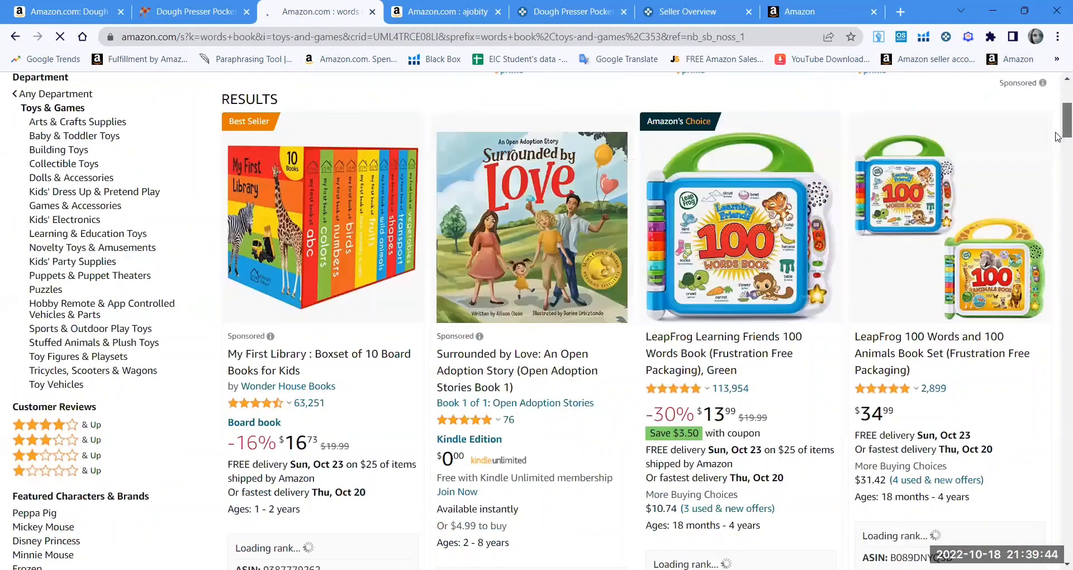
{"action": "scroll", "coordinate": [1056, 137], "scroll_direction": "down", "scroll_amount": 3}
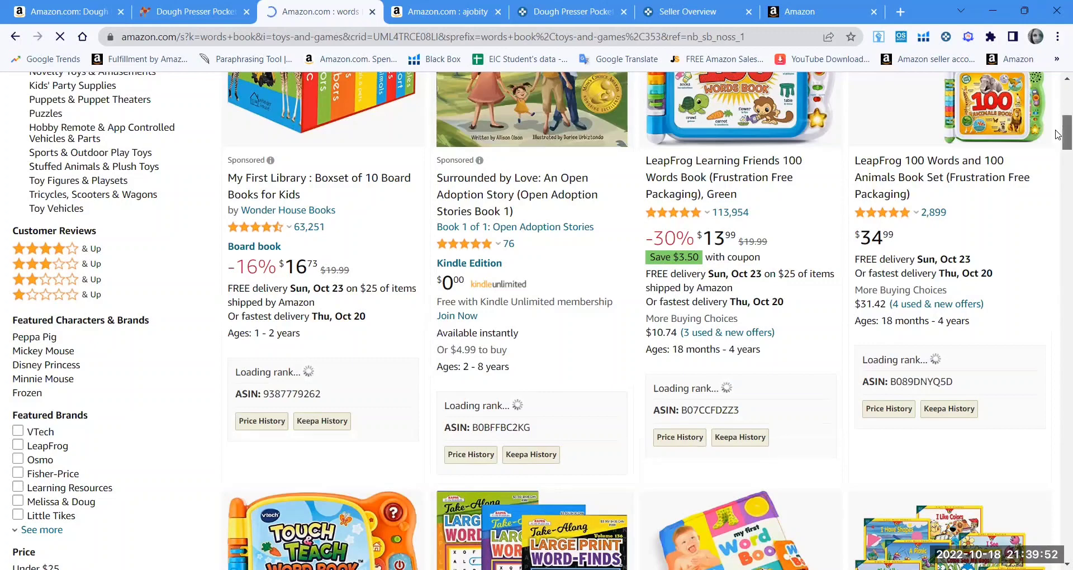
{"action": "scroll", "coordinate": [1056, 145], "scroll_direction": "down", "scroll_amount": 2}
{"action": "scroll", "coordinate": [1056, 144], "scroll_direction": "down", "scroll_amount": 1}
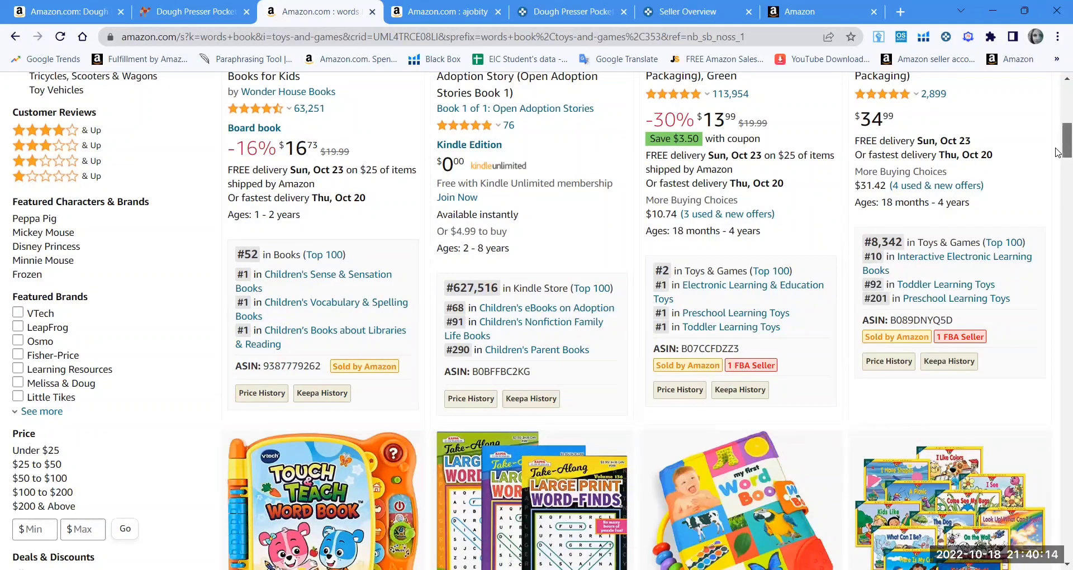
{"action": "scroll", "coordinate": [1056, 174], "scroll_direction": "down", "scroll_amount": 5}
{"action": "scroll", "coordinate": [1056, 174], "scroll_direction": "down", "scroll_amount": 3}
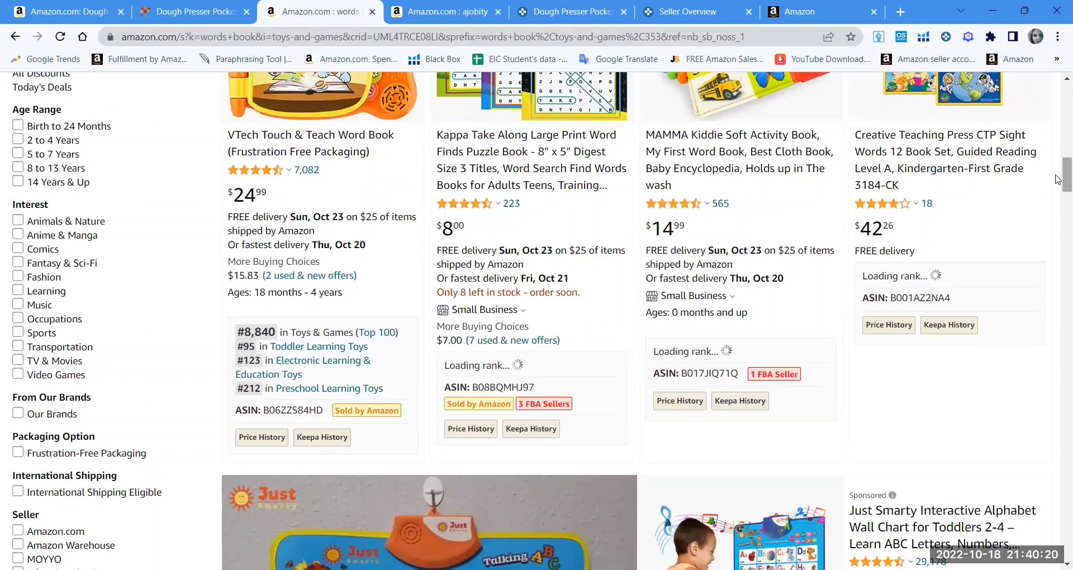
{"action": "left_click_drag", "start_coordinate": [1057, 177], "coordinate": [1058, 187]}
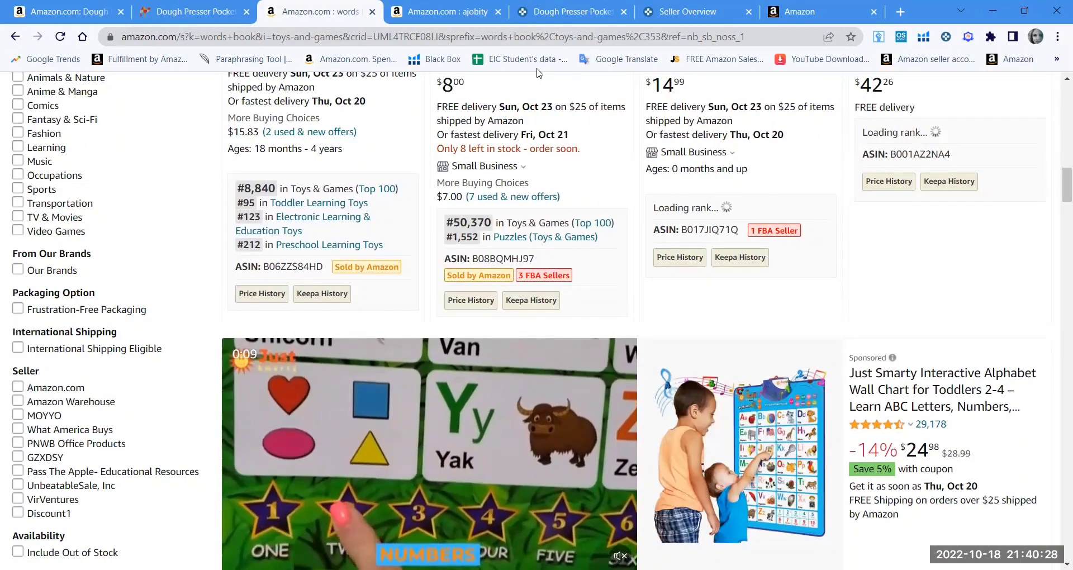
Open the Kappa Take Along Large Print Word Finds 3-Pack listing and check its price and customer rating.
{"action": "left_click_drag", "start_coordinate": [1058, 200], "coordinate": [1058, 184]}
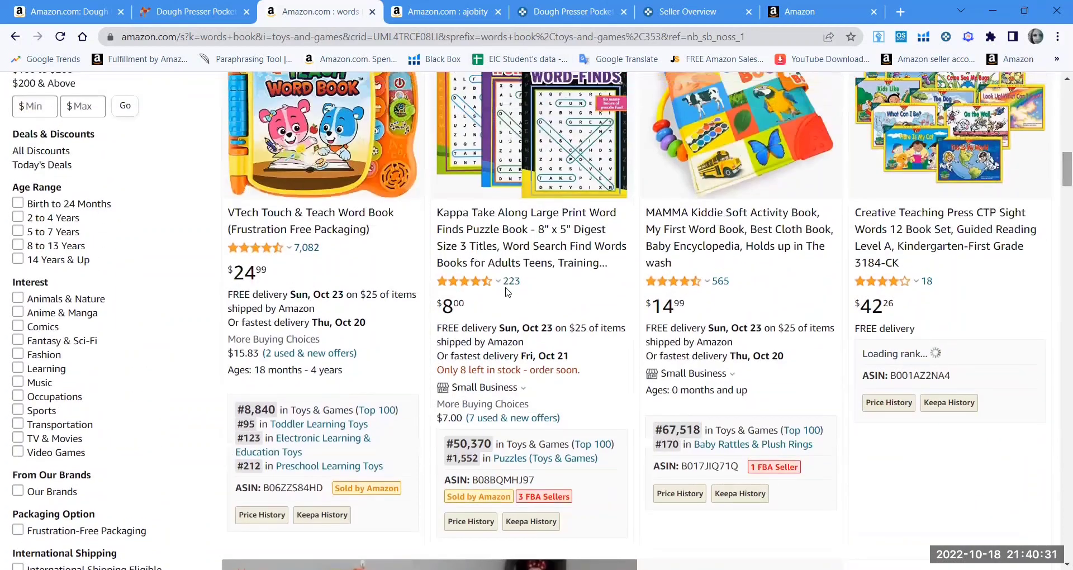
{"action": "left_click", "coordinate": [519, 227]}
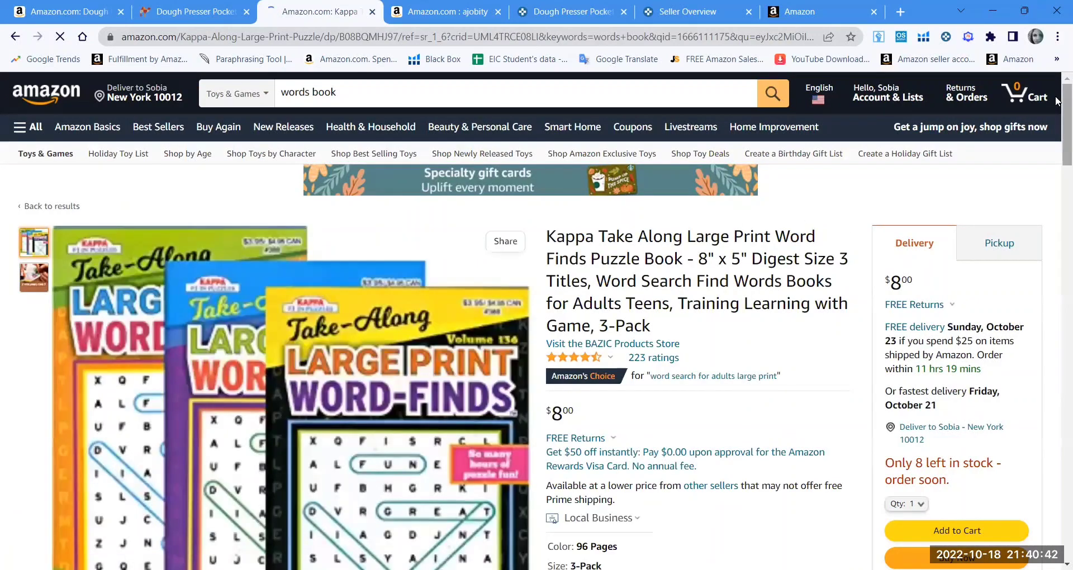
{"action": "scroll", "coordinate": [1056, 101], "scroll_direction": "down", "scroll_amount": 2}
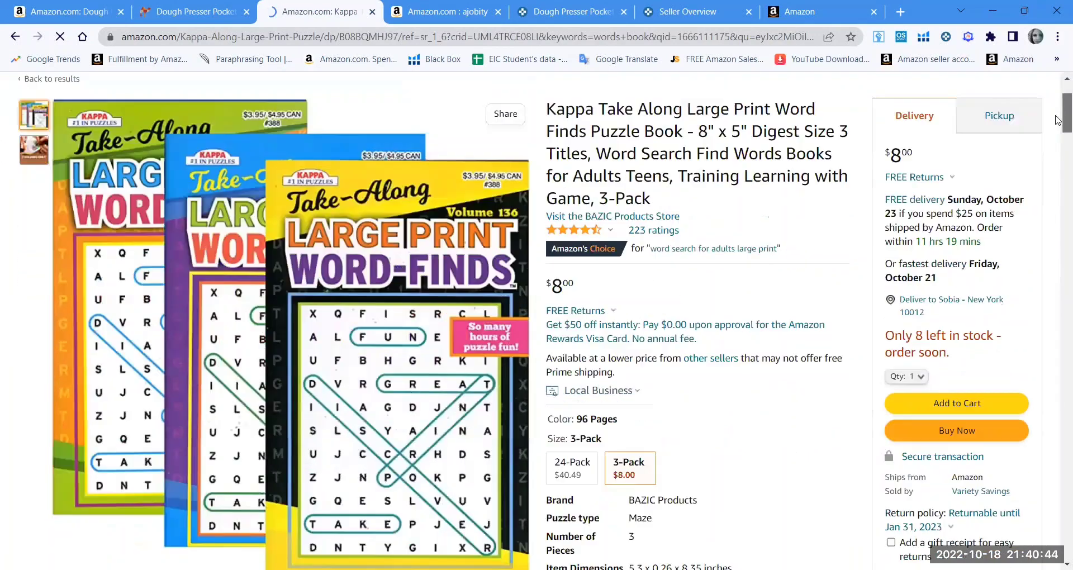
{"action": "left_click_drag", "start_coordinate": [1055, 116], "coordinate": [1055, 108]}
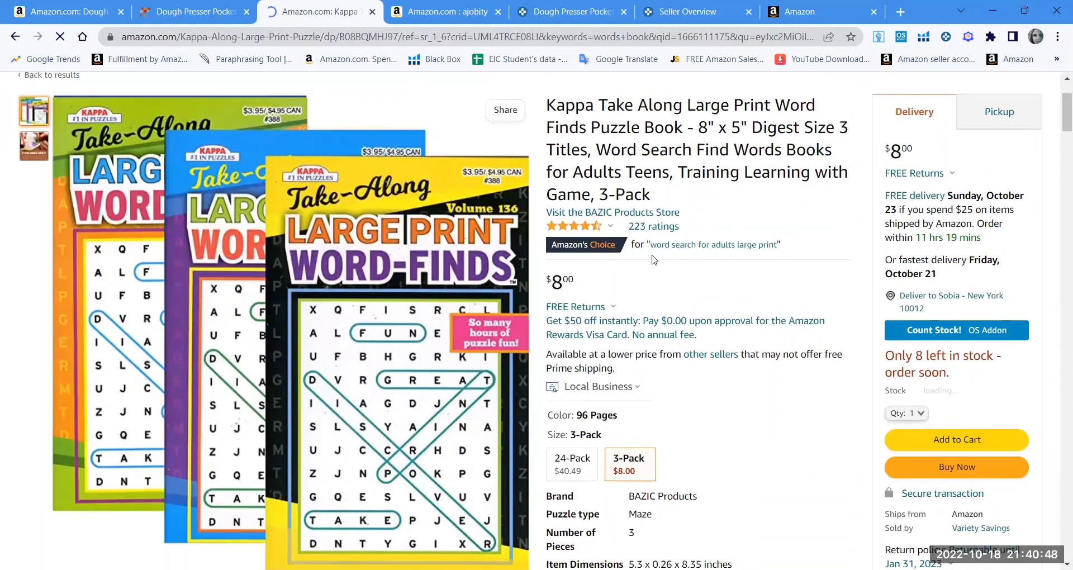
{"action": "mouse_move", "coordinate": [617, 246]}
{"action": "mouse_move", "coordinate": [590, 234]}
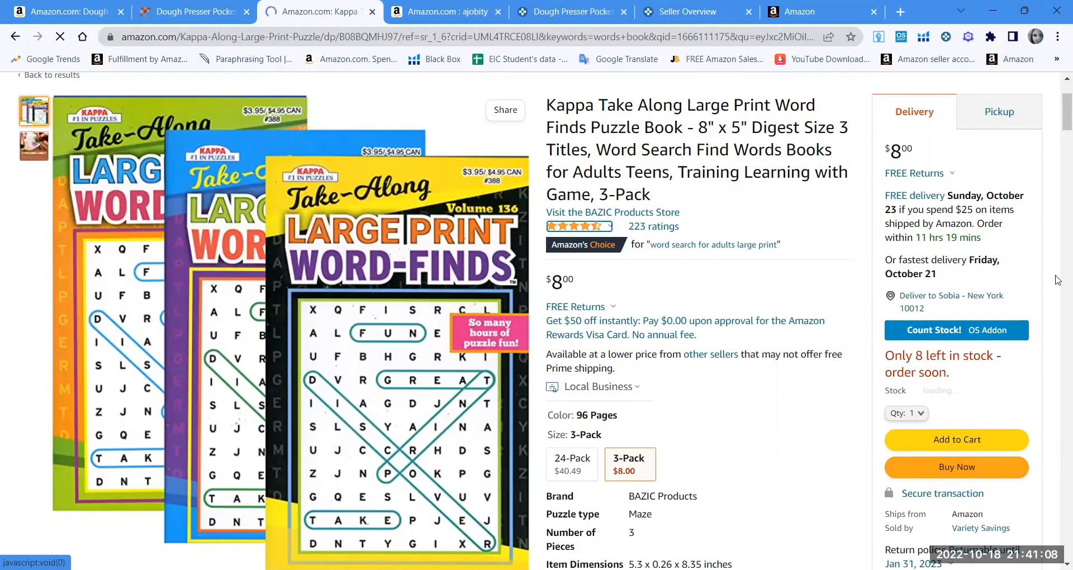
Open the puzzle book's New & Used offers and check the other sellers on the listing.
{"action": "left_click_drag", "start_coordinate": [1055, 124], "coordinate": [1056, 143]}
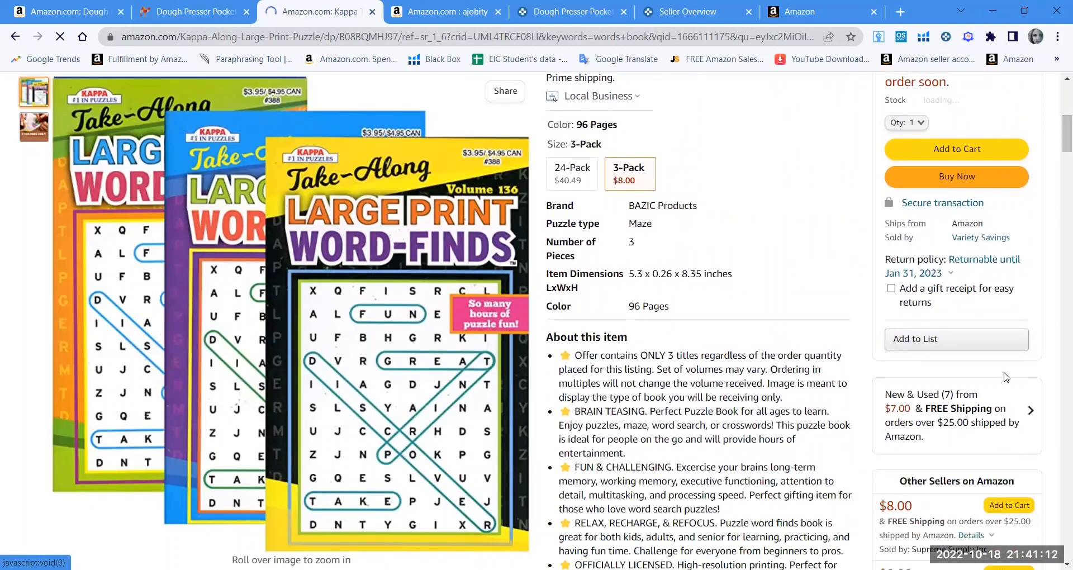
{"action": "left_click", "coordinate": [1018, 420]}
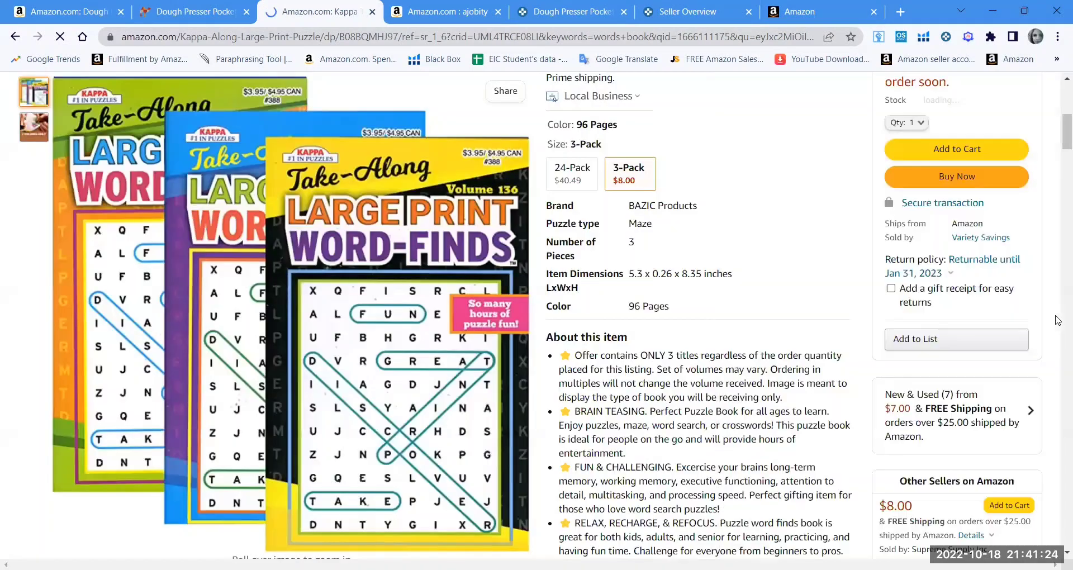
{"action": "left_click", "coordinate": [1004, 418]}
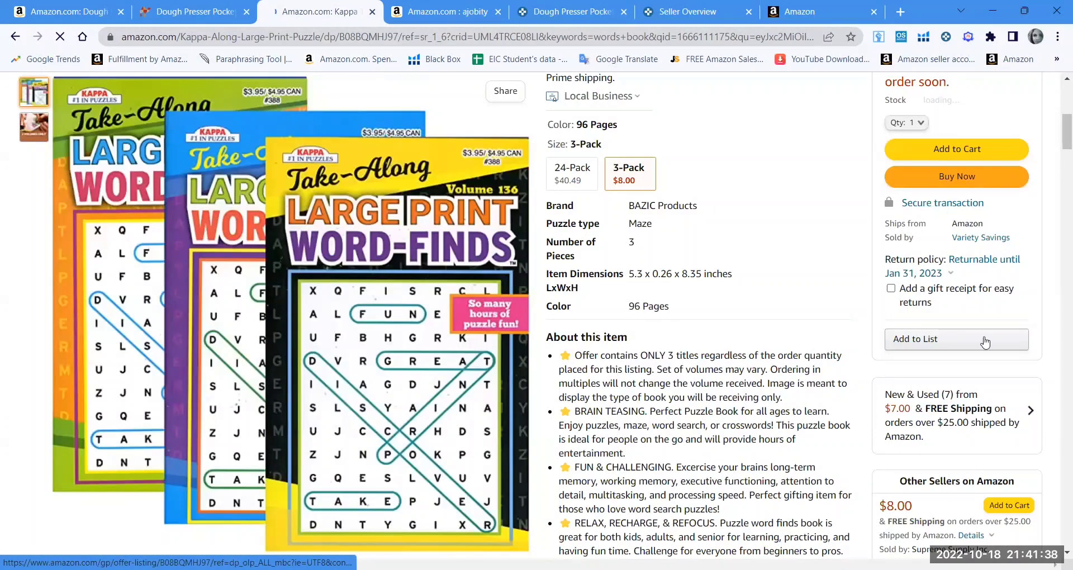
{"action": "scroll", "coordinate": [1056, 136], "scroll_direction": "down", "scroll_amount": 3}
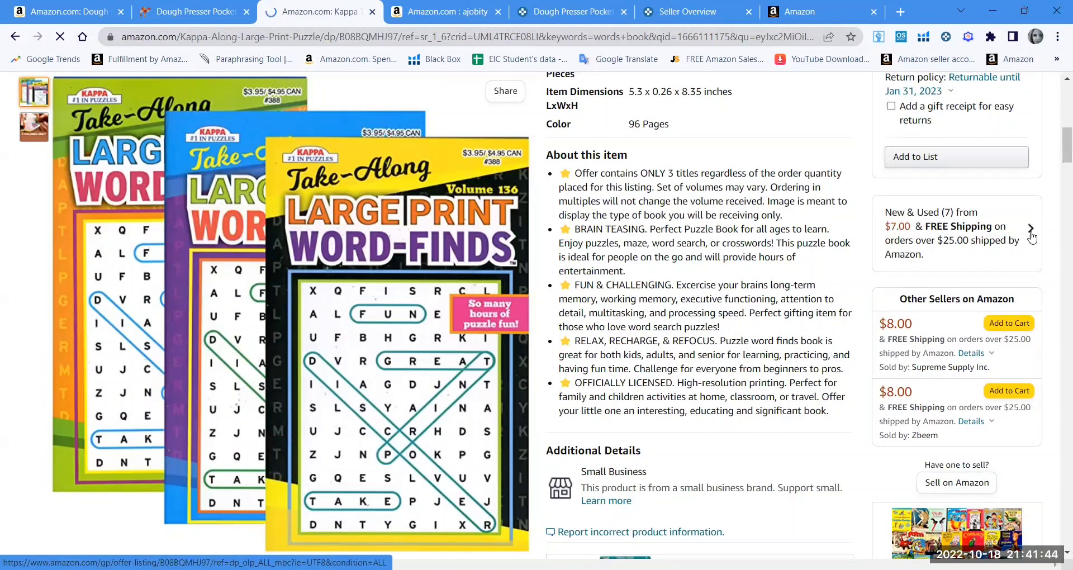
{"action": "left_click", "coordinate": [1030, 233]}
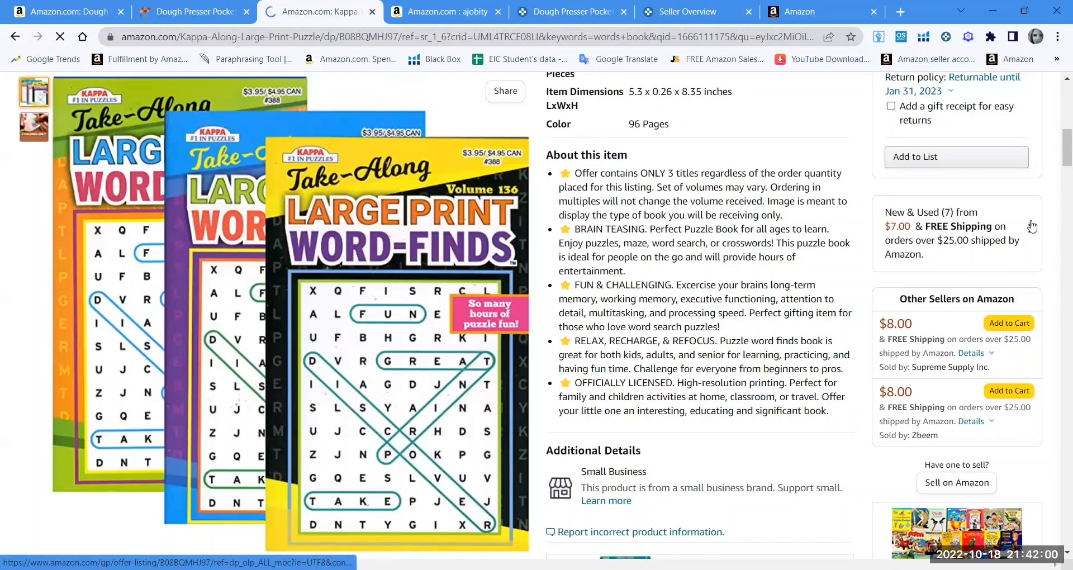
Check the puzzle book's Keepa price history and Buy Box statistics, comparing each seller's win share, stock, FBA status and last win.
{"action": "left_click_drag", "start_coordinate": [1058, 157], "coordinate": [1057, 198]}
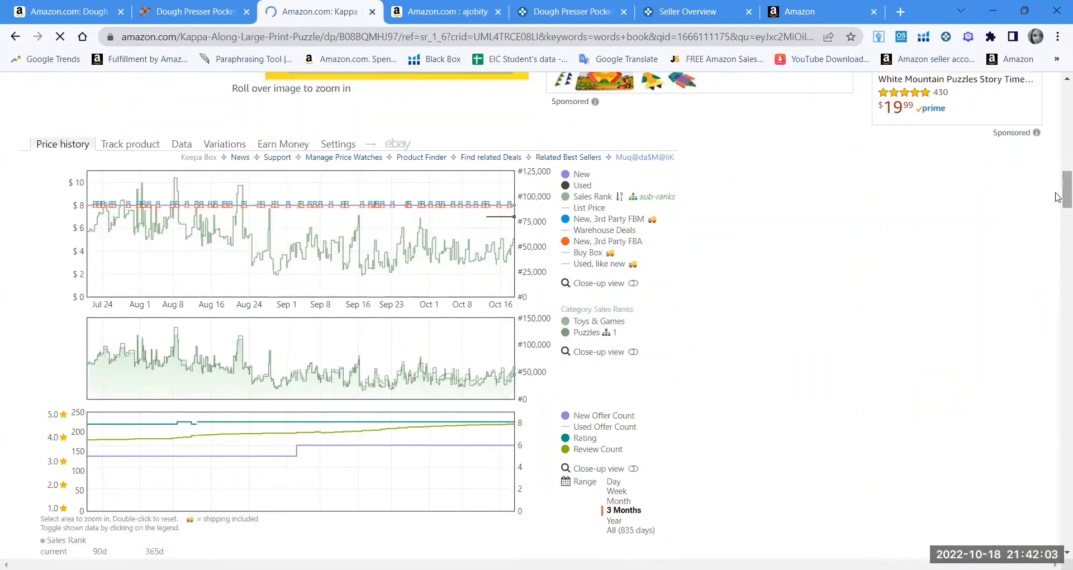
{"action": "left_click", "coordinate": [182, 145]}
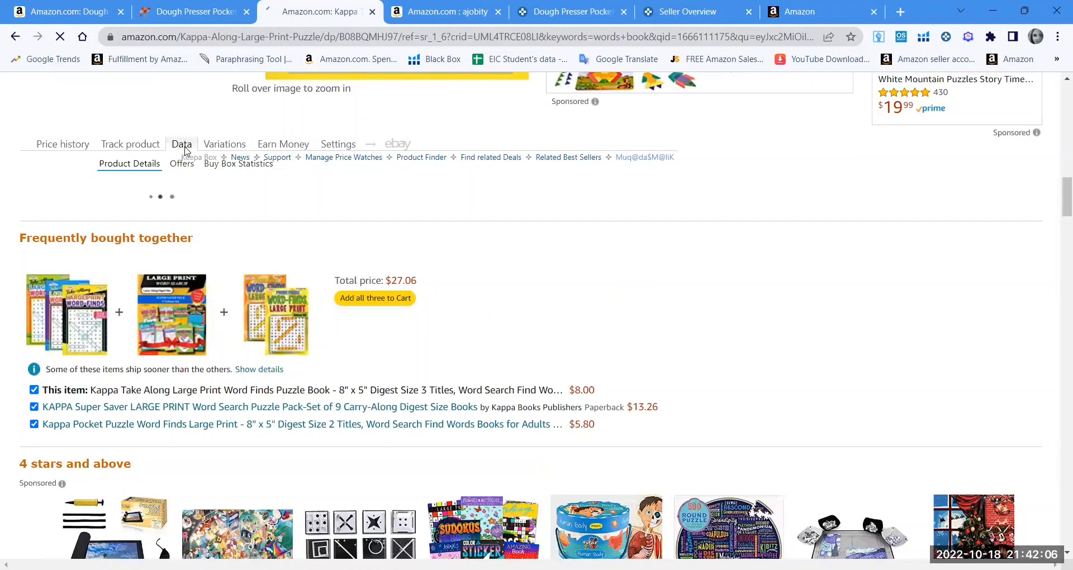
{"action": "left_click", "coordinate": [222, 165]}
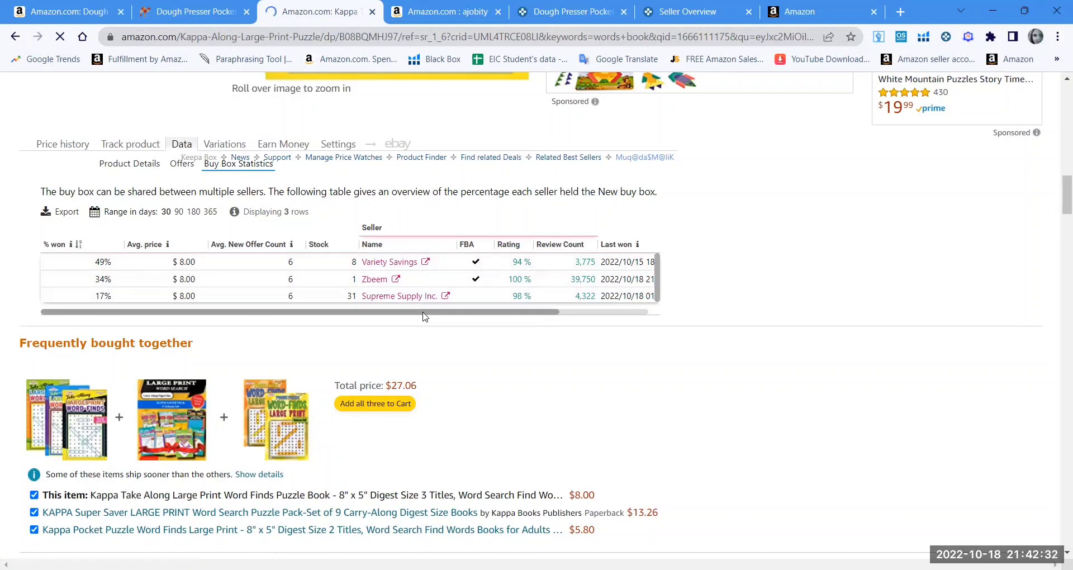
{"action": "left_click_drag", "start_coordinate": [422, 313], "coordinate": [524, 314]}
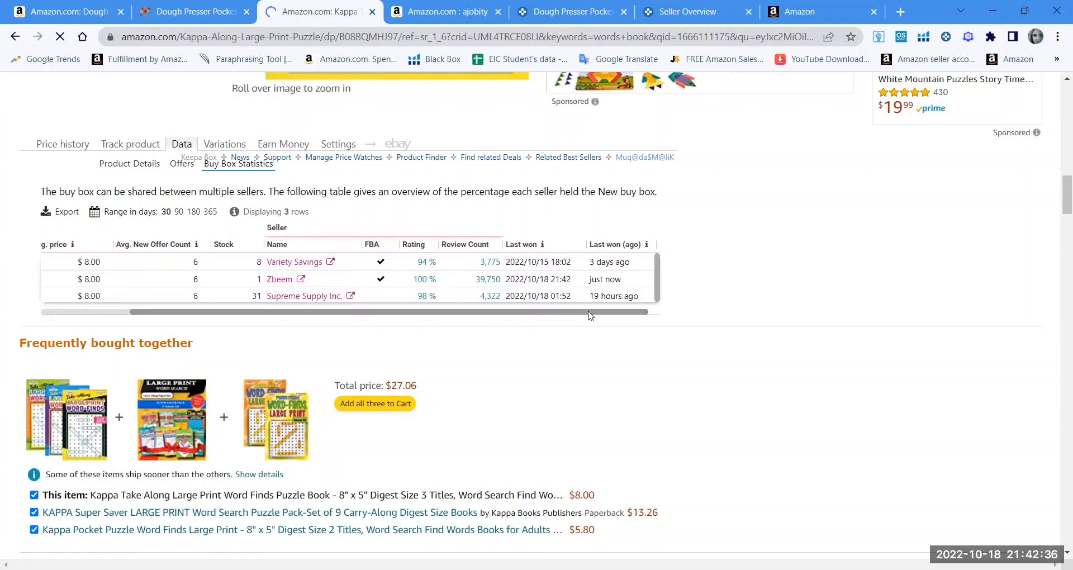
{"action": "left_click_drag", "start_coordinate": [657, 286], "coordinate": [660, 293]}
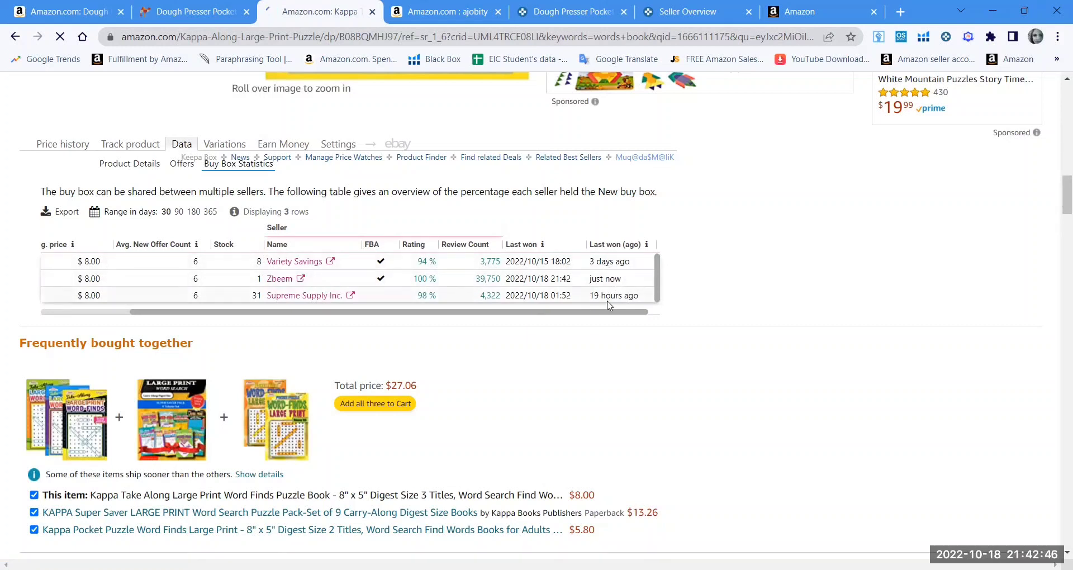
{"action": "left_click_drag", "start_coordinate": [602, 313], "coordinate": [469, 319]}
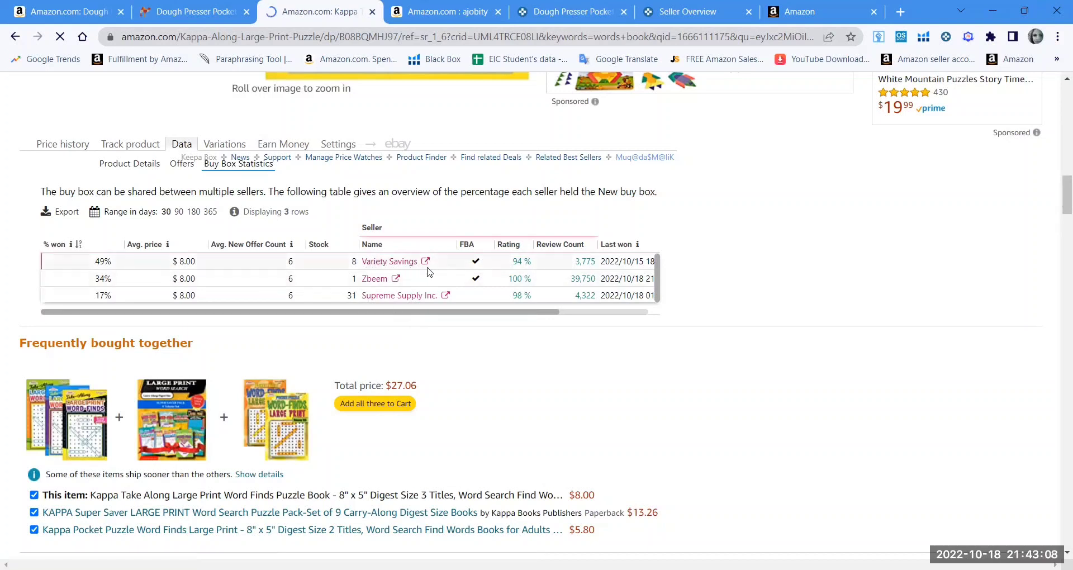
{"action": "scroll", "coordinate": [413, 348], "scroll_direction": "down", "scroll_amount": 1}
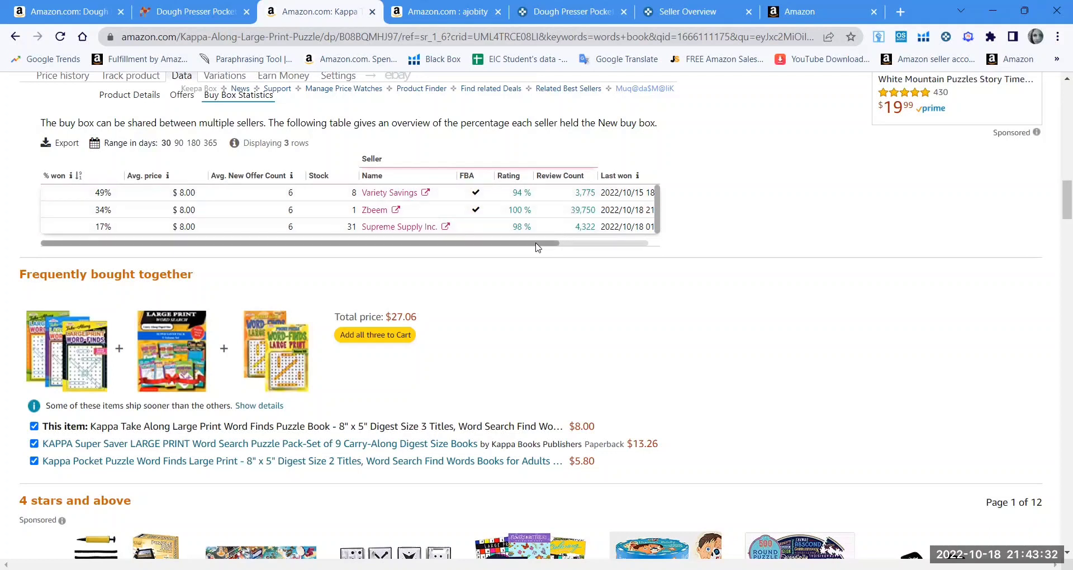
{"action": "left_click_drag", "start_coordinate": [536, 248], "coordinate": [634, 254]}
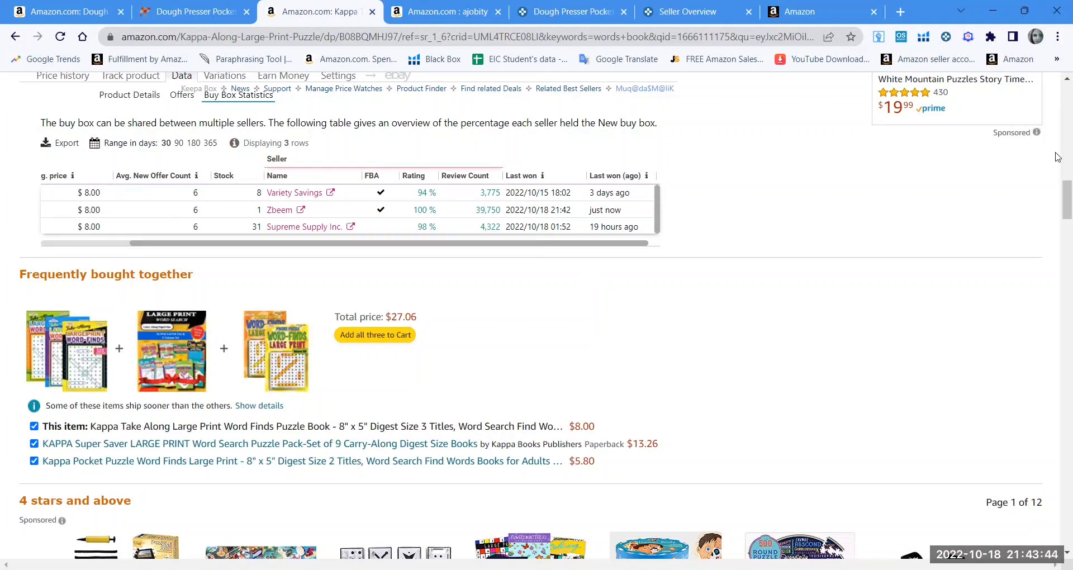
Review the puzzle book listing's title, rating, price, pack sizes, brand, remaining stock and Buy Box seller.
{"action": "left_click_drag", "start_coordinate": [1058, 192], "coordinate": [1057, 115]}
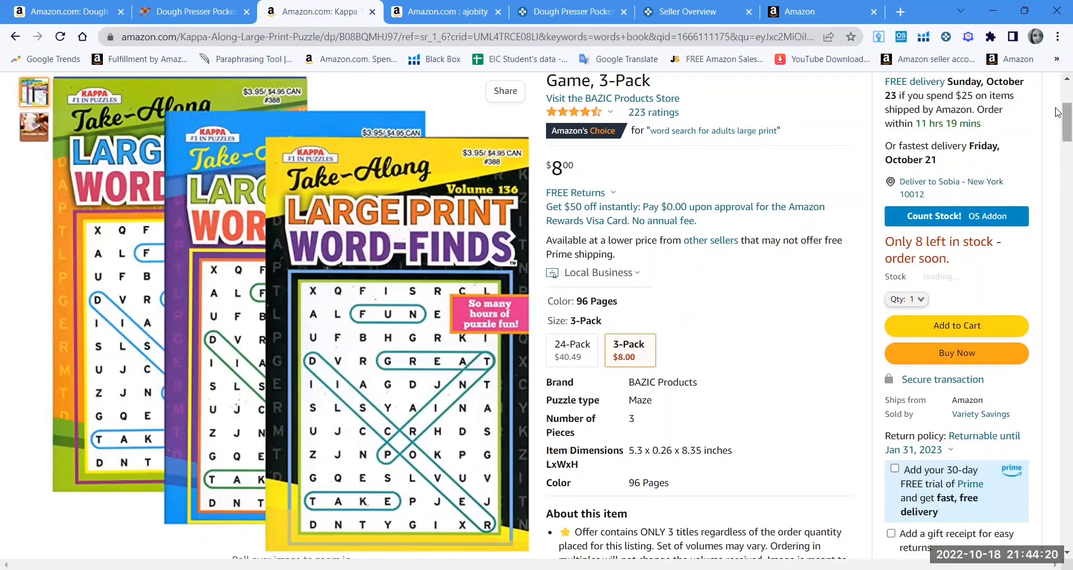
{"action": "scroll", "coordinate": [1057, 110], "scroll_direction": "up", "scroll_amount": 4}
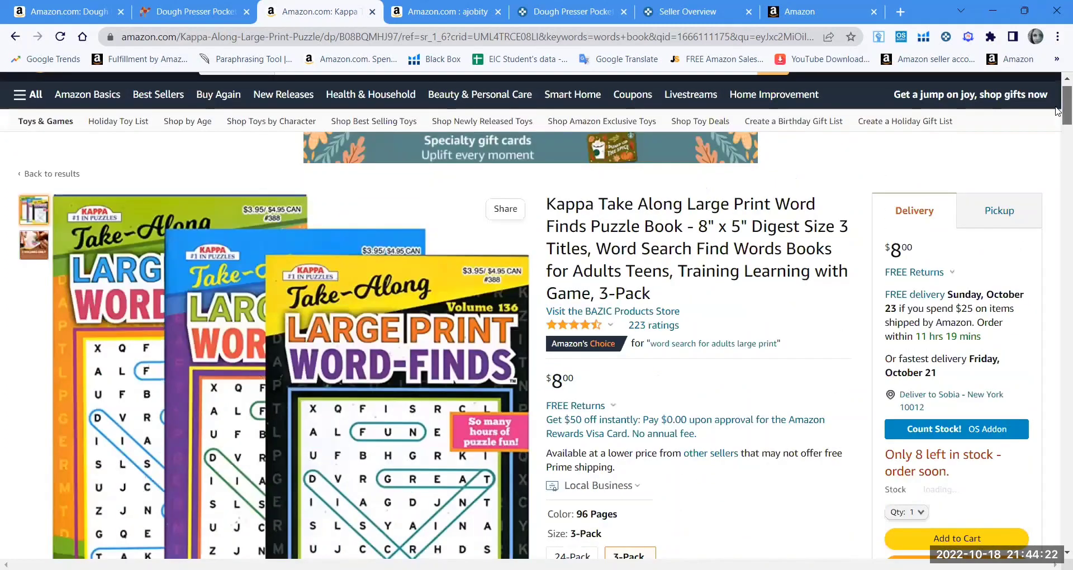
{"action": "scroll", "coordinate": [1057, 110], "scroll_direction": "down", "scroll_amount": 1}
{"action": "mouse_move", "coordinate": [538, 324]}
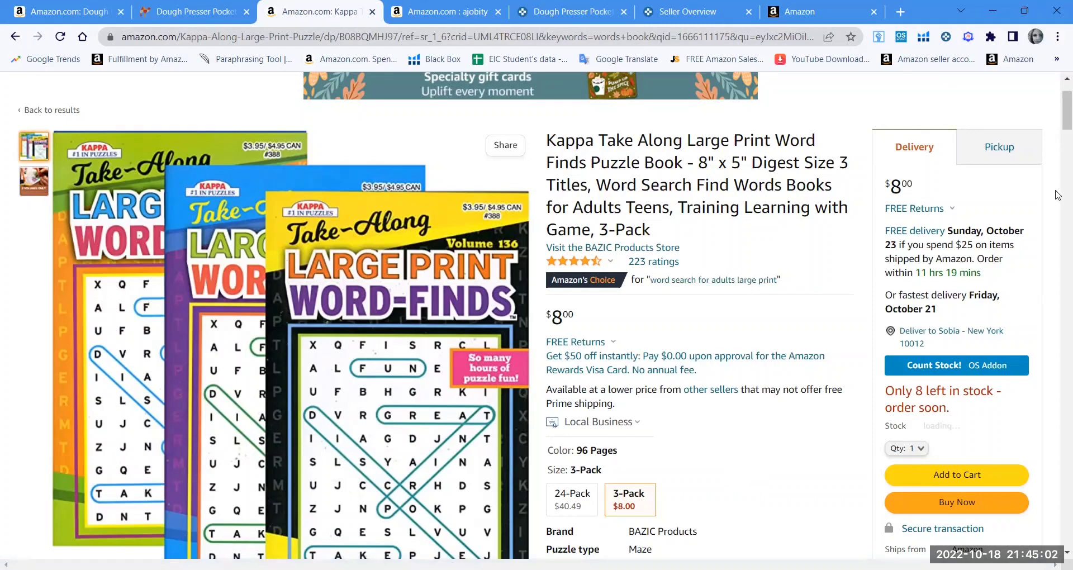
{"action": "scroll", "coordinate": [1056, 140], "scroll_direction": "down", "scroll_amount": 5}
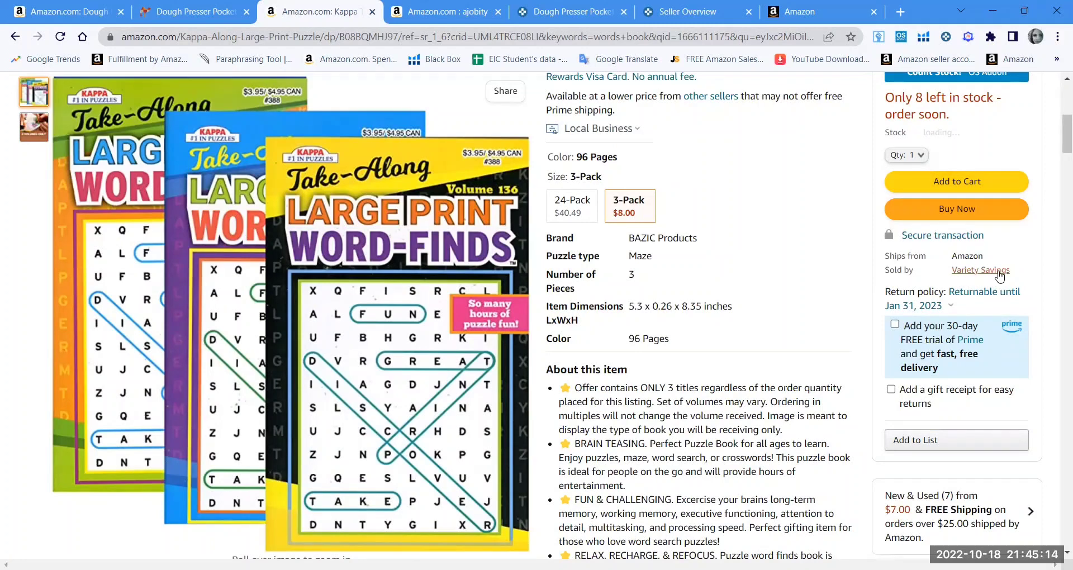
{"action": "mouse_move", "coordinate": [352, 300]}
{"action": "mouse_move", "coordinate": [414, 418]}
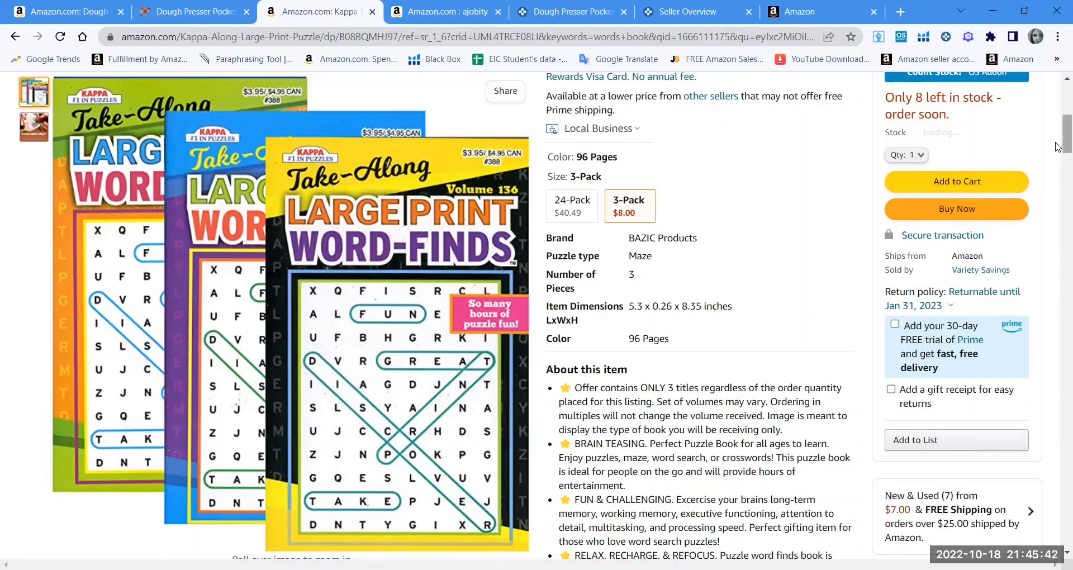
{"action": "left_click_drag", "start_coordinate": [1057, 146], "coordinate": [1057, 127]}
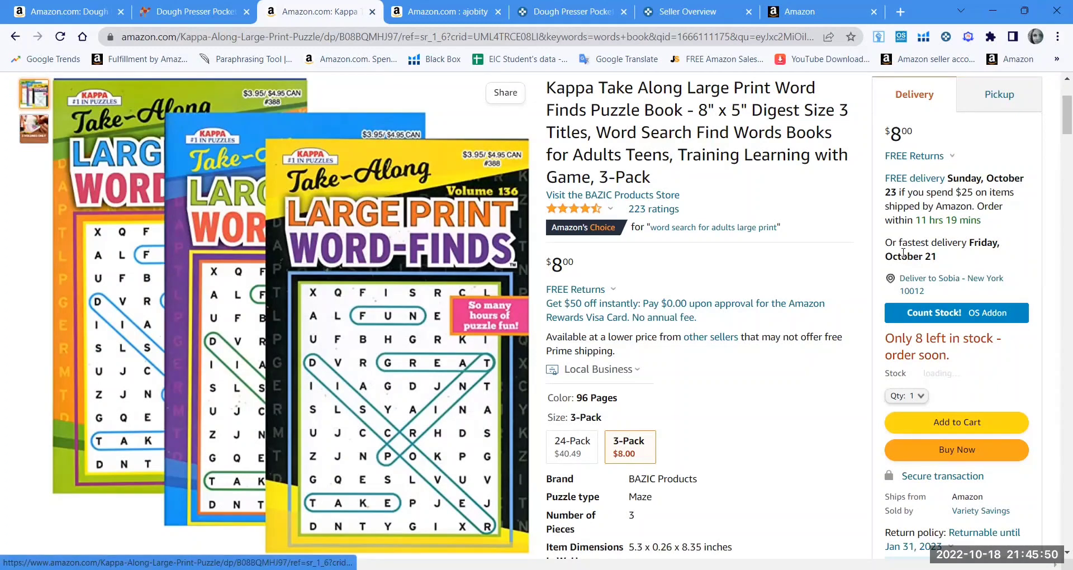
{"action": "left_click_drag", "start_coordinate": [1058, 119], "coordinate": [1058, 107]}
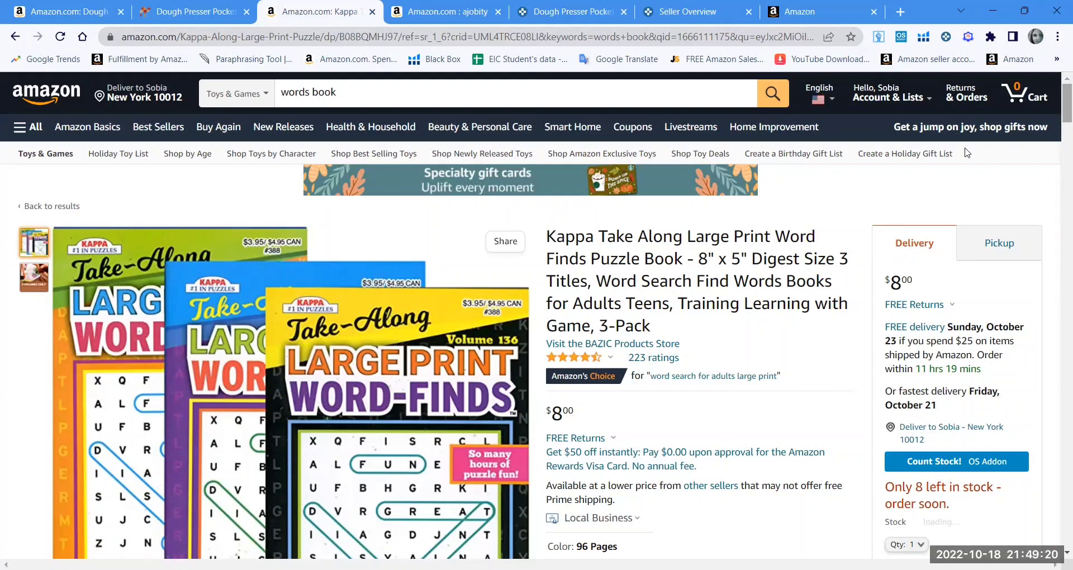
{"action": "mouse_move", "coordinate": [402, 413]}
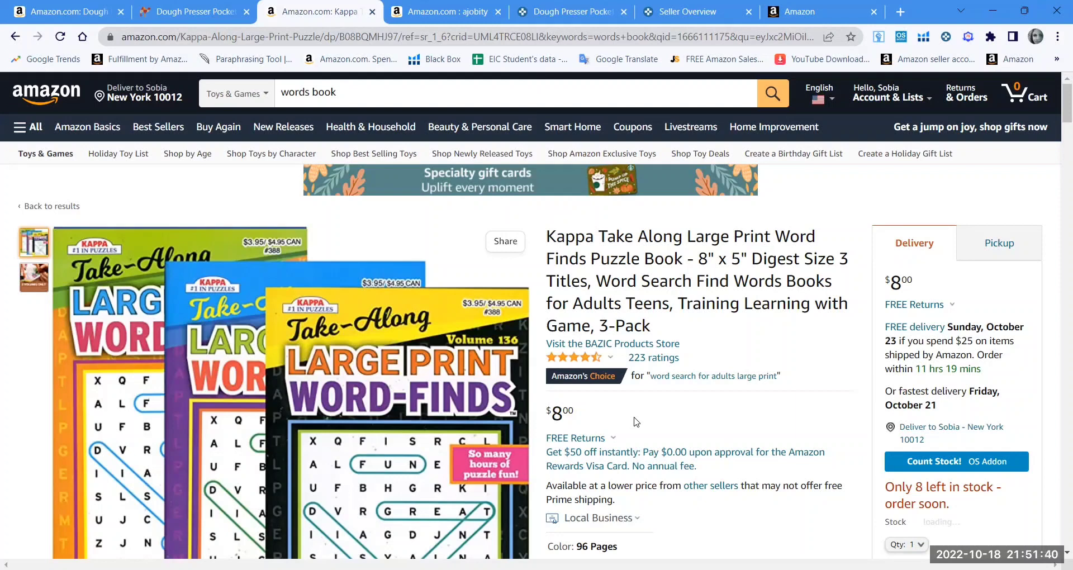
Return to the words book search results, look over them and go to the Amazon home page.
{"action": "left_click", "coordinate": [15, 37]}
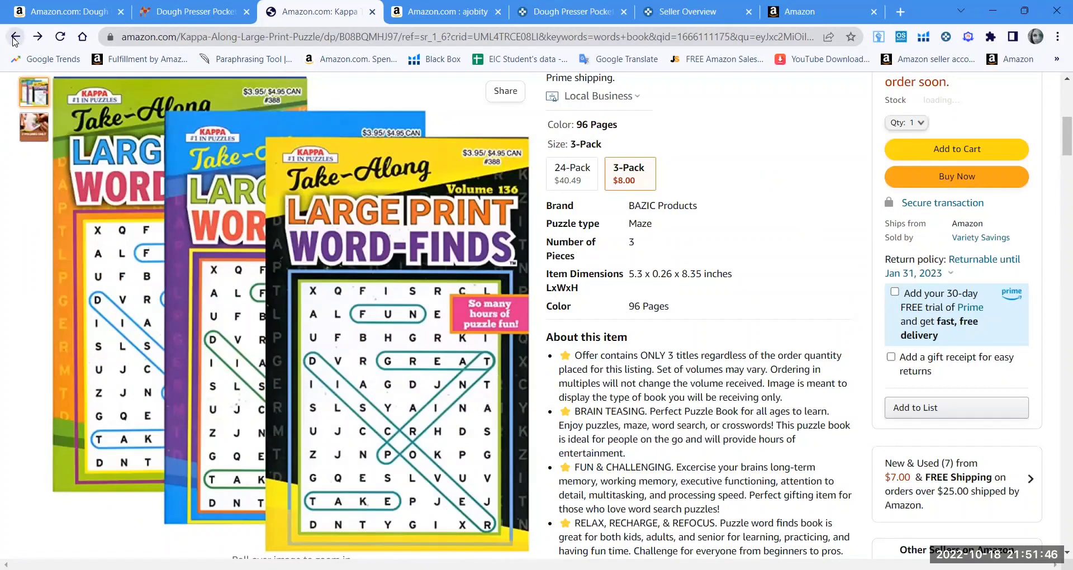
{"action": "left_click", "coordinate": [15, 38]}
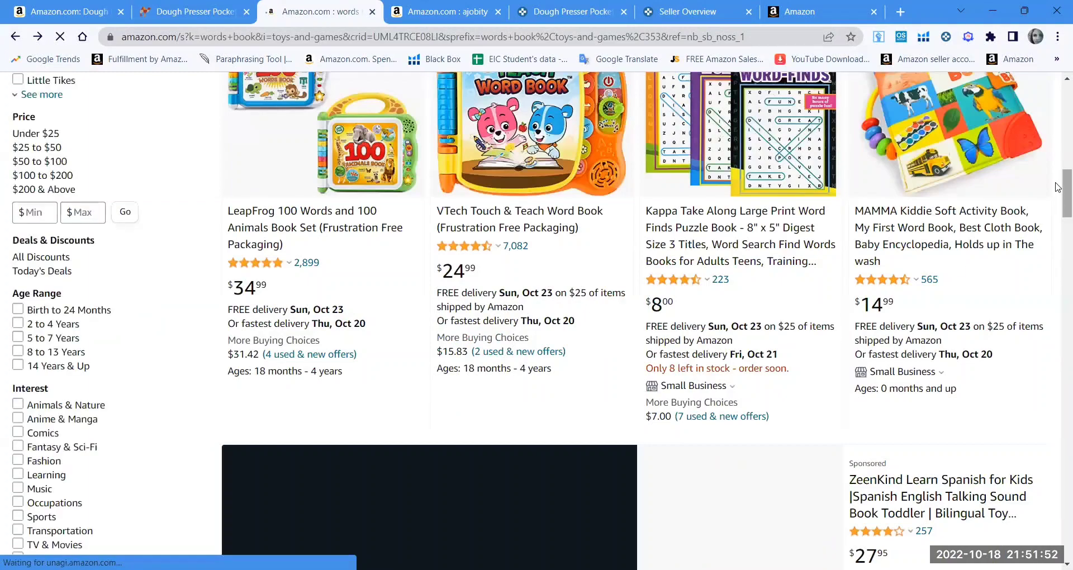
{"action": "scroll", "coordinate": [1058, 152], "scroll_direction": "up", "scroll_amount": 2}
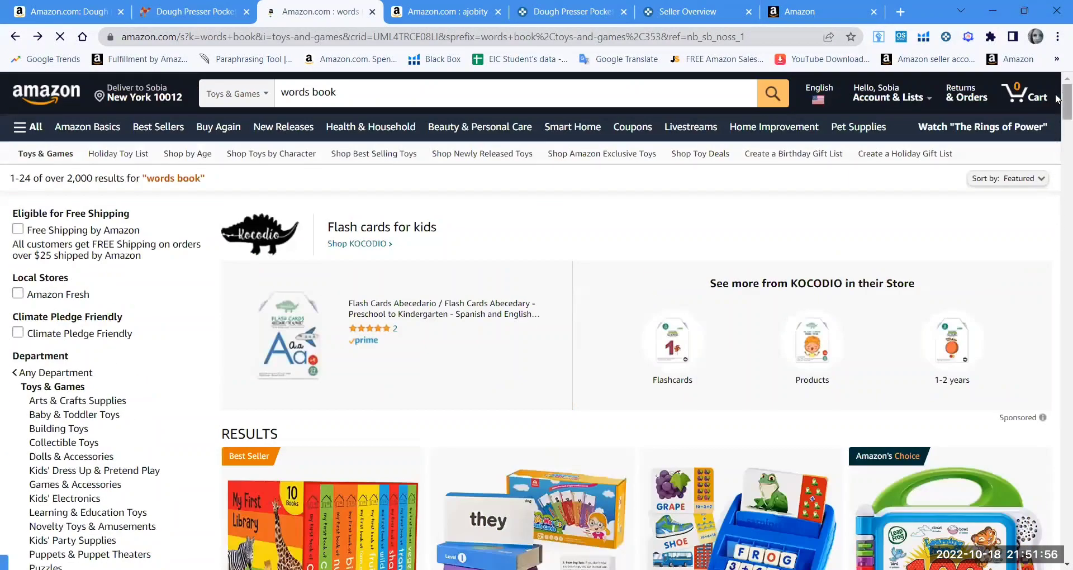
{"action": "scroll", "coordinate": [1058, 118], "scroll_direction": "down", "scroll_amount": 4}
{"action": "mouse_move", "coordinate": [1057, 117]}
{"action": "left_mouse_down"}
{"action": "mouse_move", "coordinate": [1058, 168]}
{"action": "mouse_move", "coordinate": [1056, 100]}
{"action": "left_mouse_up"}
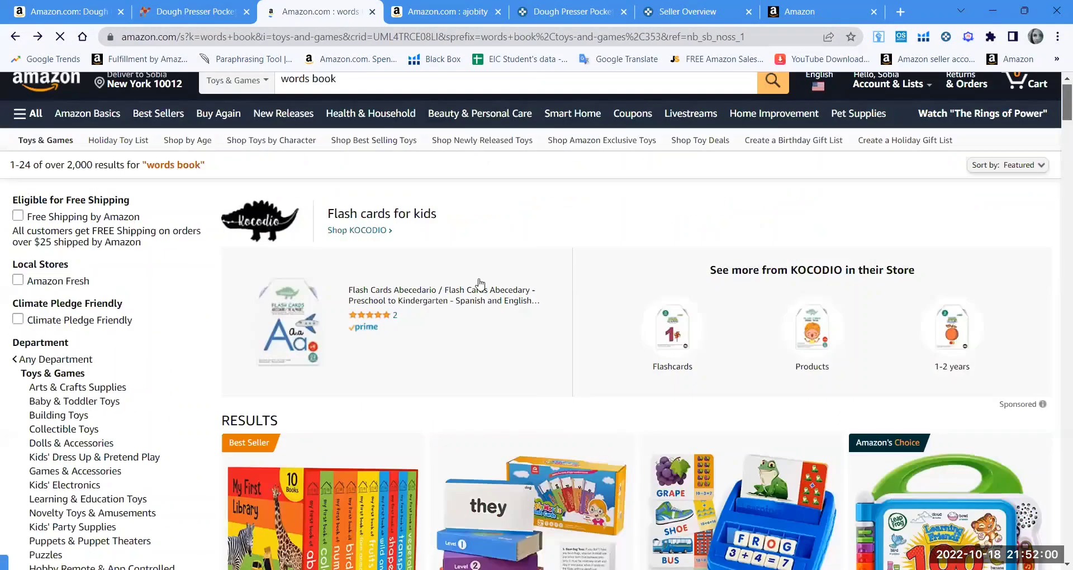
{"action": "scroll", "coordinate": [777, 414], "scroll_direction": "up", "scroll_amount": 1}
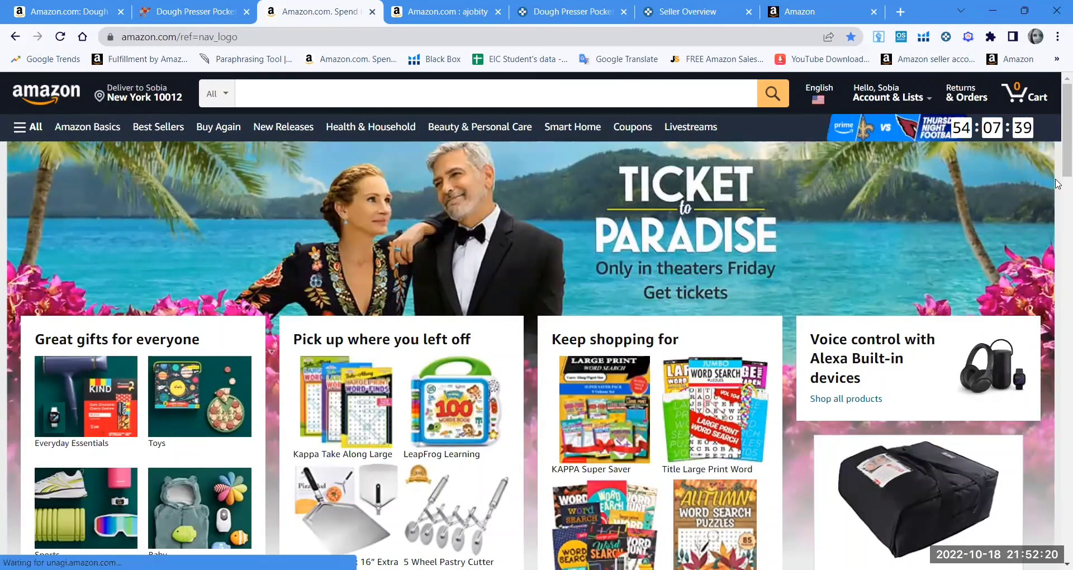
Look through the Amazon home page's personalised recommendations, category best sellers and items related to recently viewed products.
{"action": "scroll", "coordinate": [1056, 146], "scroll_direction": "down", "scroll_amount": 1}
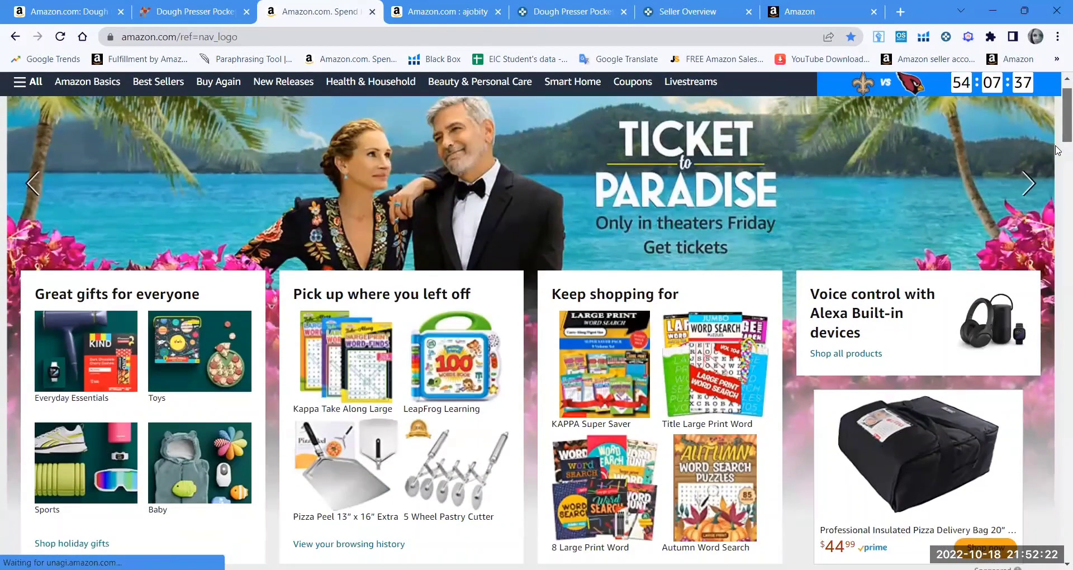
{"action": "scroll", "coordinate": [1055, 167], "scroll_direction": "down", "scroll_amount": 10}
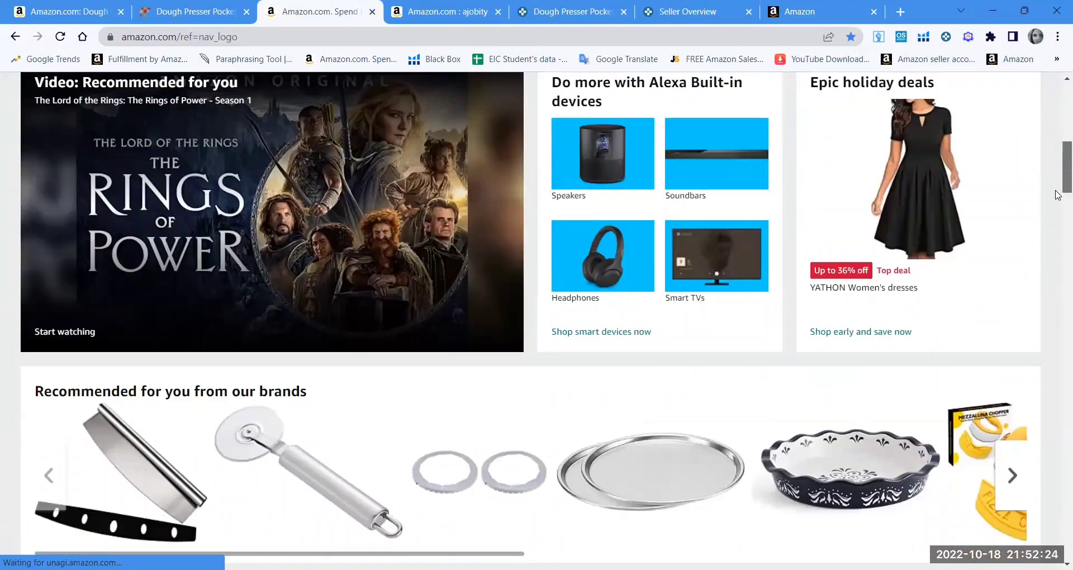
{"action": "scroll", "coordinate": [1056, 223], "scroll_direction": "down", "scroll_amount": 6}
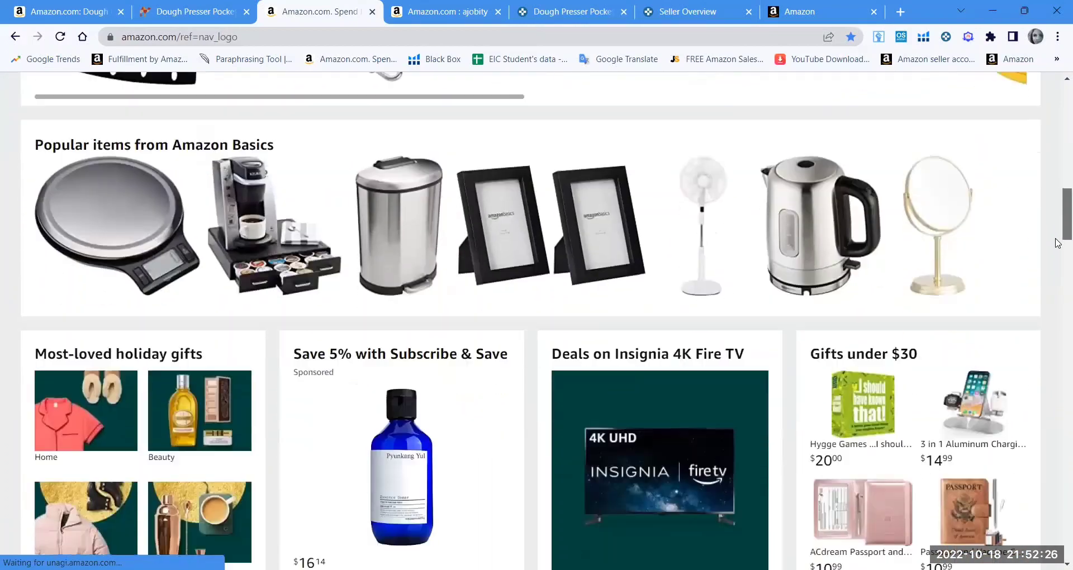
{"action": "scroll", "coordinate": [1058, 257], "scroll_direction": "down", "scroll_amount": 5}
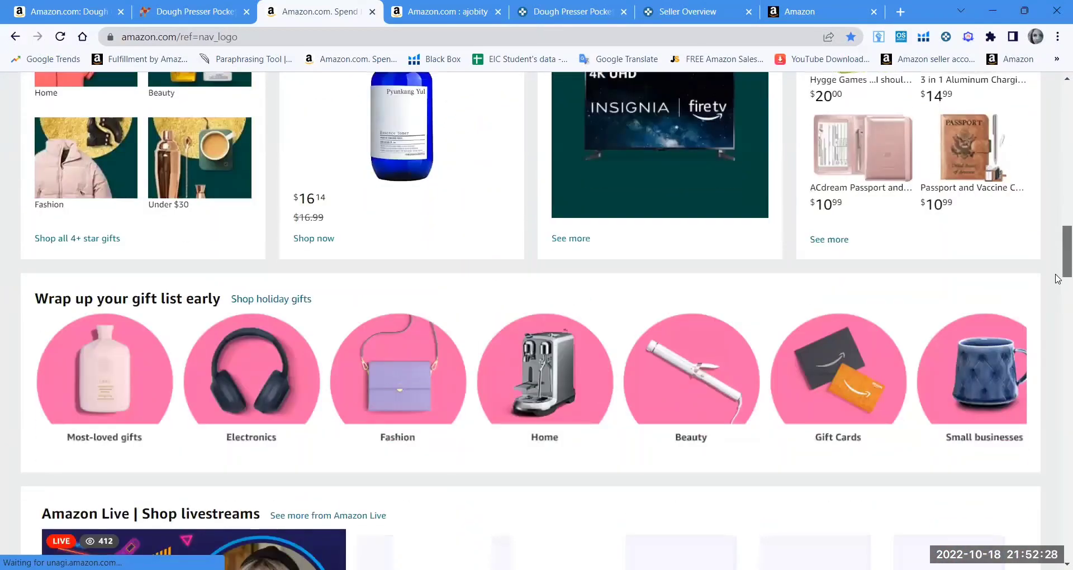
{"action": "scroll", "coordinate": [1058, 302], "scroll_direction": "down", "scroll_amount": 7}
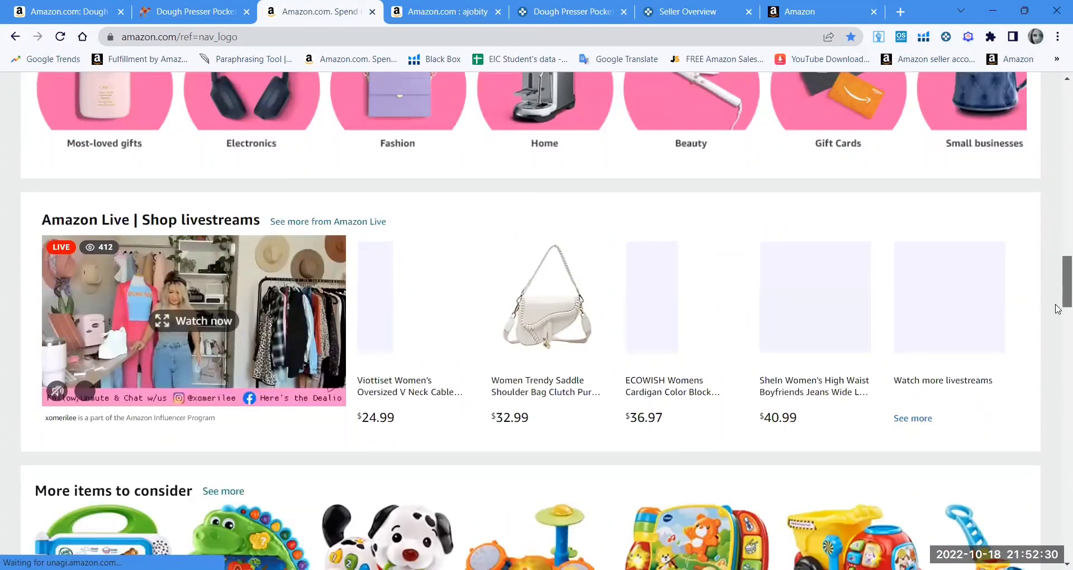
{"action": "scroll", "coordinate": [1058, 330], "scroll_direction": "down", "scroll_amount": 12}
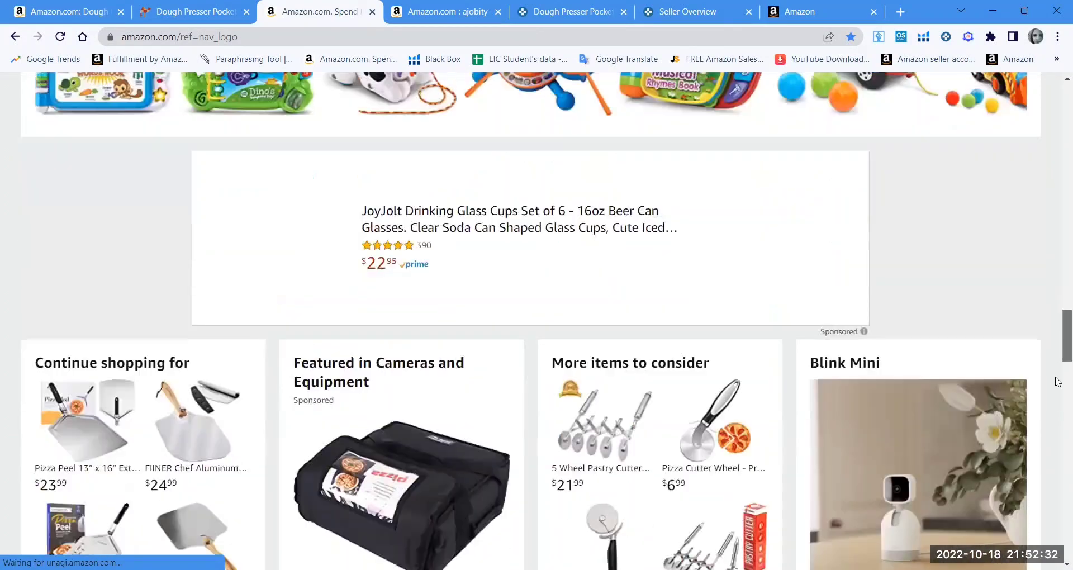
{"action": "scroll", "coordinate": [1057, 395], "scroll_direction": "down", "scroll_amount": 15}
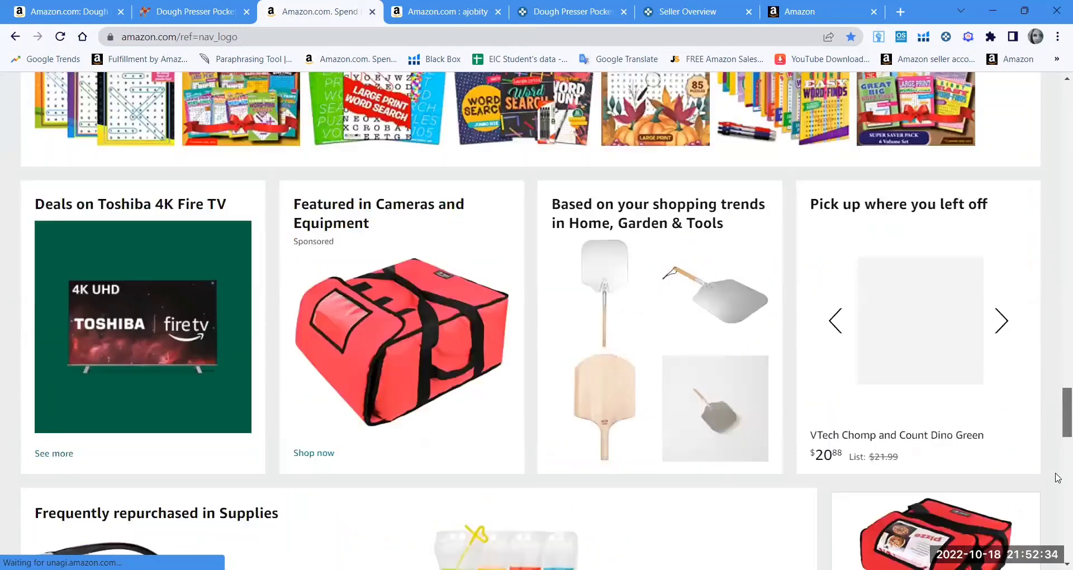
{"action": "scroll", "coordinate": [1056, 505], "scroll_direction": "down", "scroll_amount": 2}
{"action": "scroll", "coordinate": [1053, 363], "scroll_direction": "up", "scroll_amount": 20}
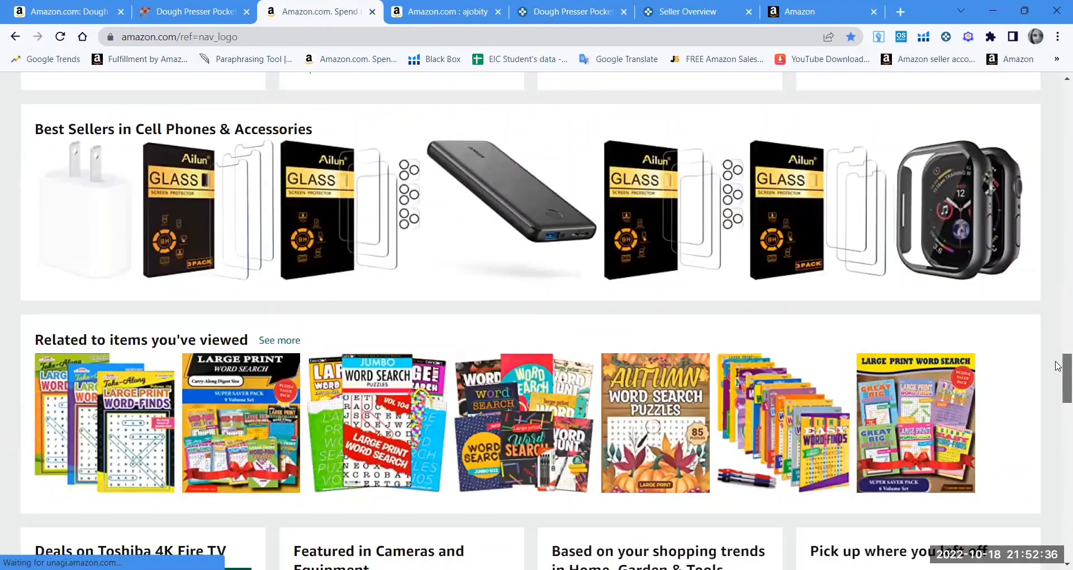
{"action": "scroll", "coordinate": [1051, 237], "scroll_direction": "up", "scroll_amount": 10}
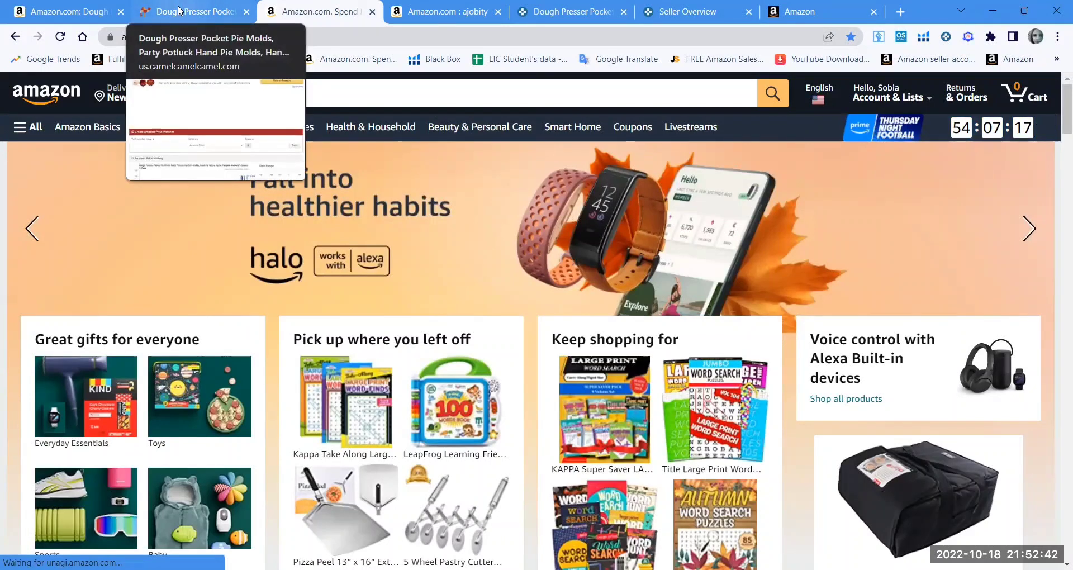
Go back from the dough presser listing to the pocket pie molds search results and look over the first row of products.
{"action": "left_click", "coordinate": [100, 13]}
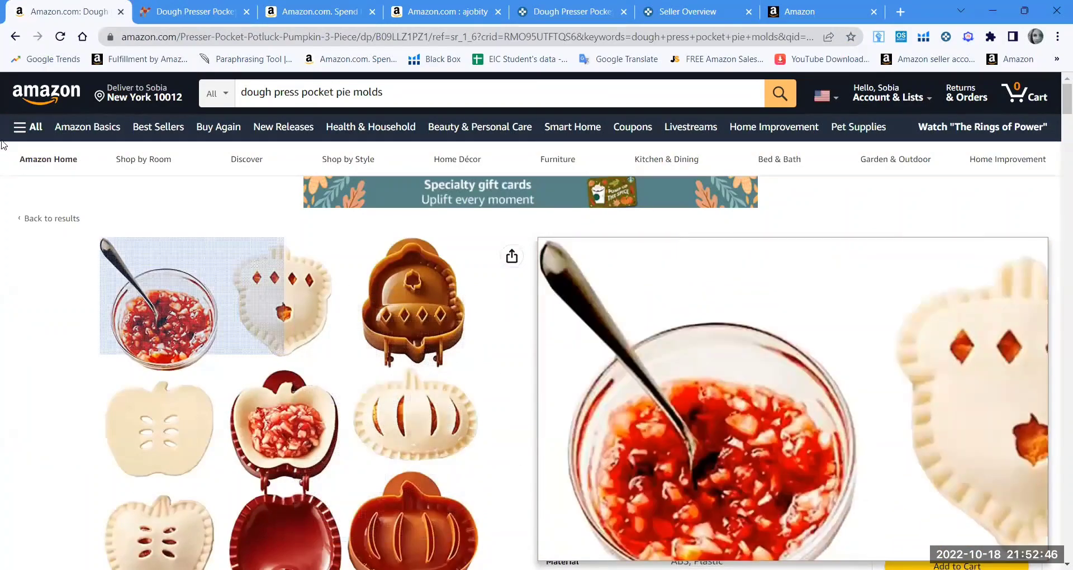
{"action": "left_click", "coordinate": [14, 34]}
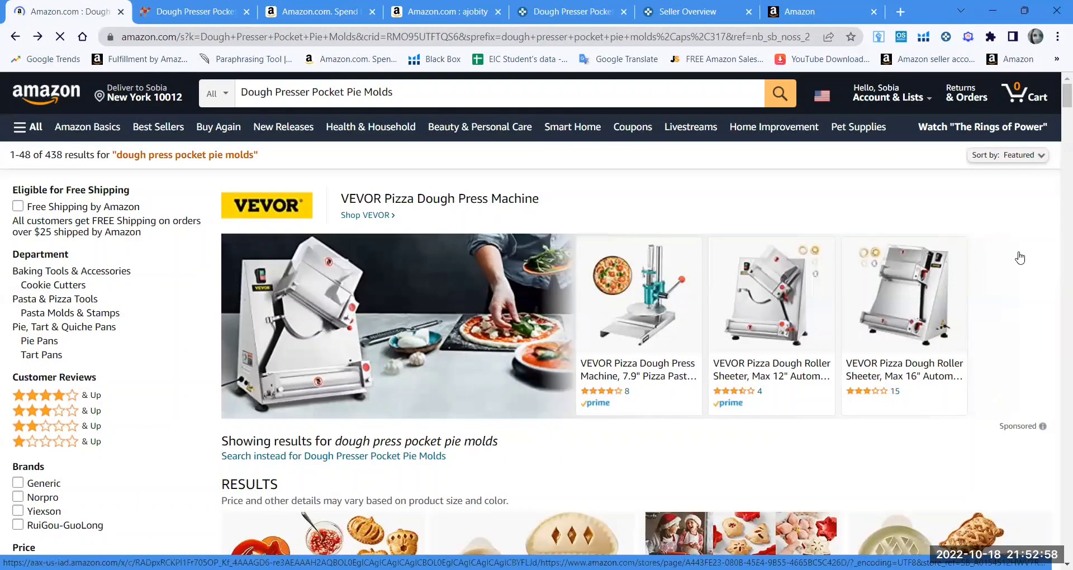
{"action": "scroll", "coordinate": [1057, 106], "scroll_direction": "down", "scroll_amount": 2}
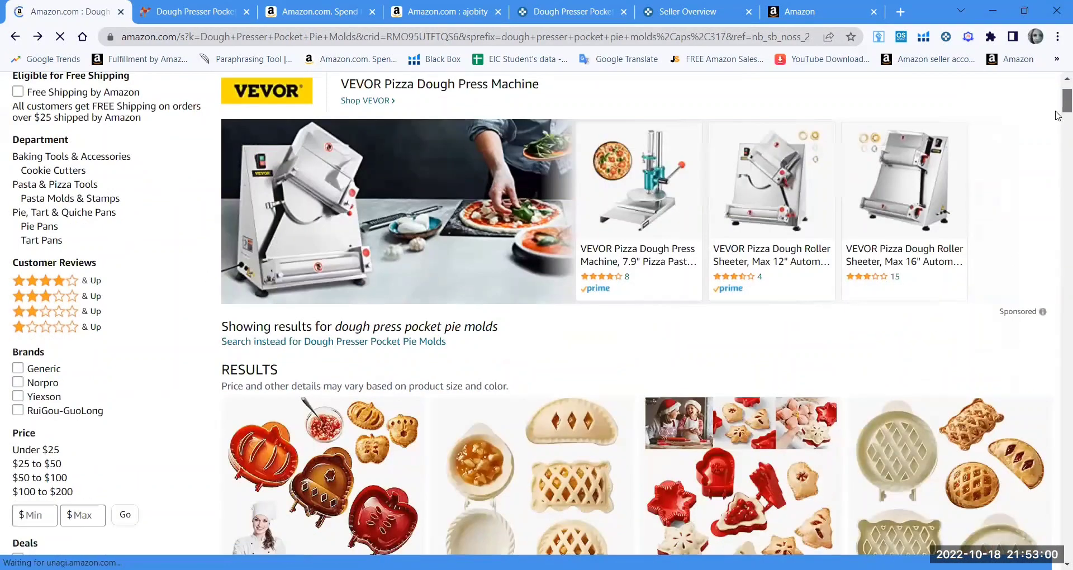
{"action": "scroll", "coordinate": [1058, 112], "scroll_direction": "down", "scroll_amount": 5}
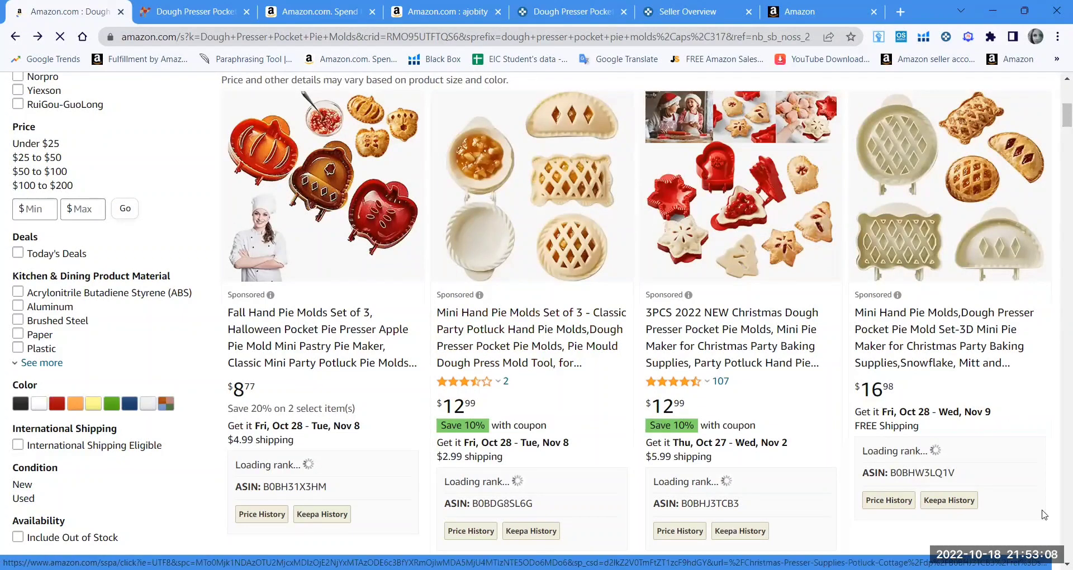
Check the sponsored-ad explanations on the pie mold results, then review the first row's prices, ratings, sales ranks and ASINs.
{"action": "left_click", "coordinate": [673, 300]}
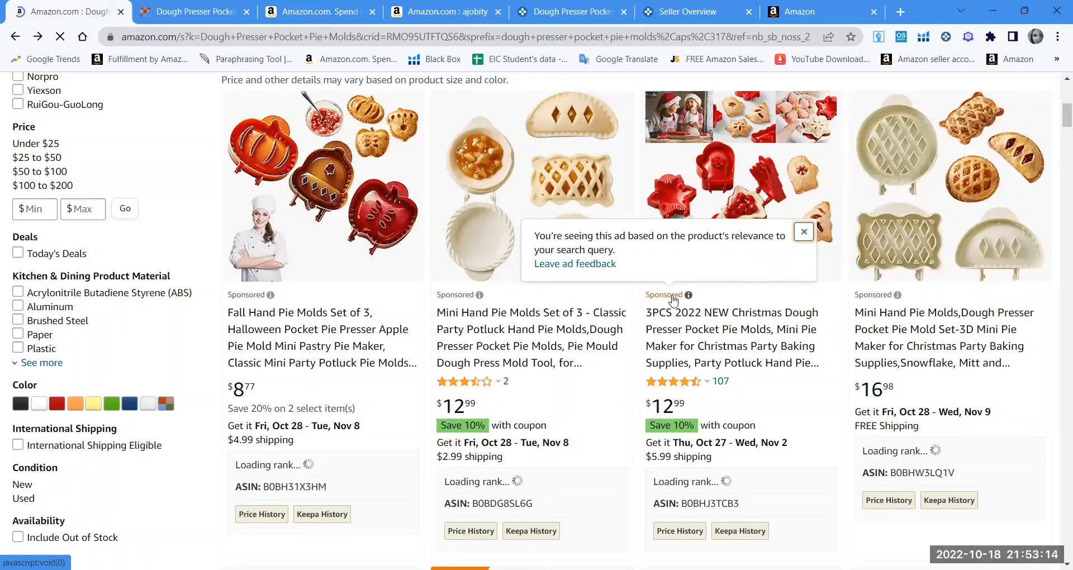
{"action": "left_click", "coordinate": [467, 296]}
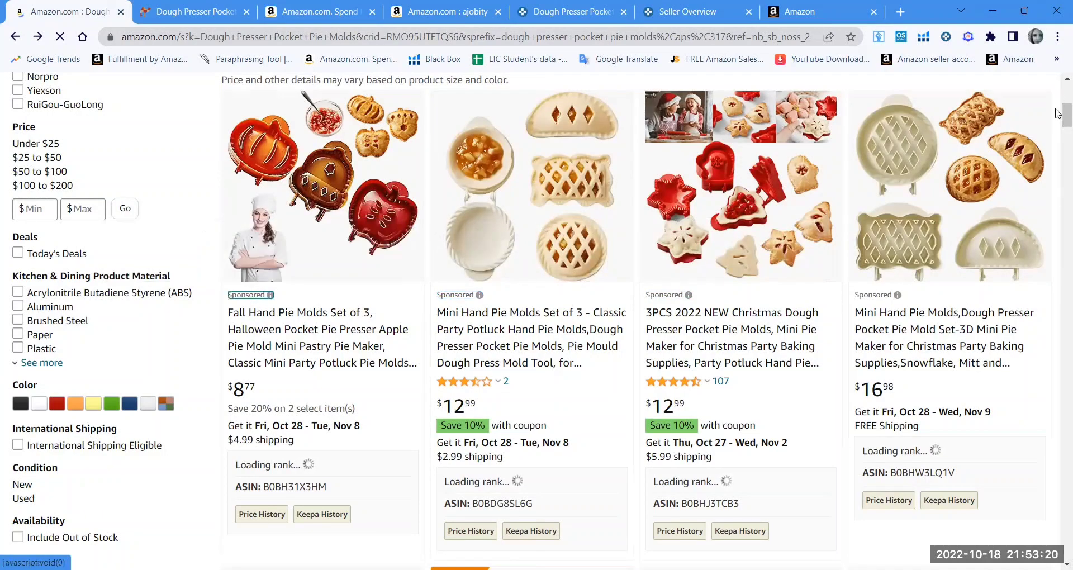
{"action": "mouse_move", "coordinate": [1058, 122]}
{"action": "left_mouse_down"}
{"action": "mouse_move", "coordinate": [1057, 151]}
{"action": "mouse_move", "coordinate": [1058, 119]}
{"action": "left_mouse_up"}
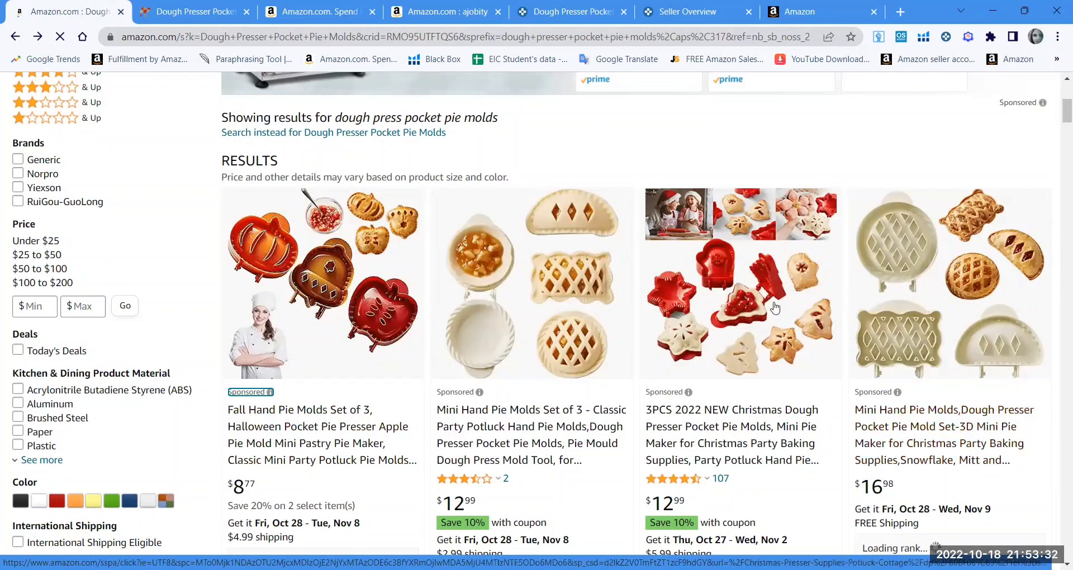
{"action": "left_click", "coordinate": [257, 393]}
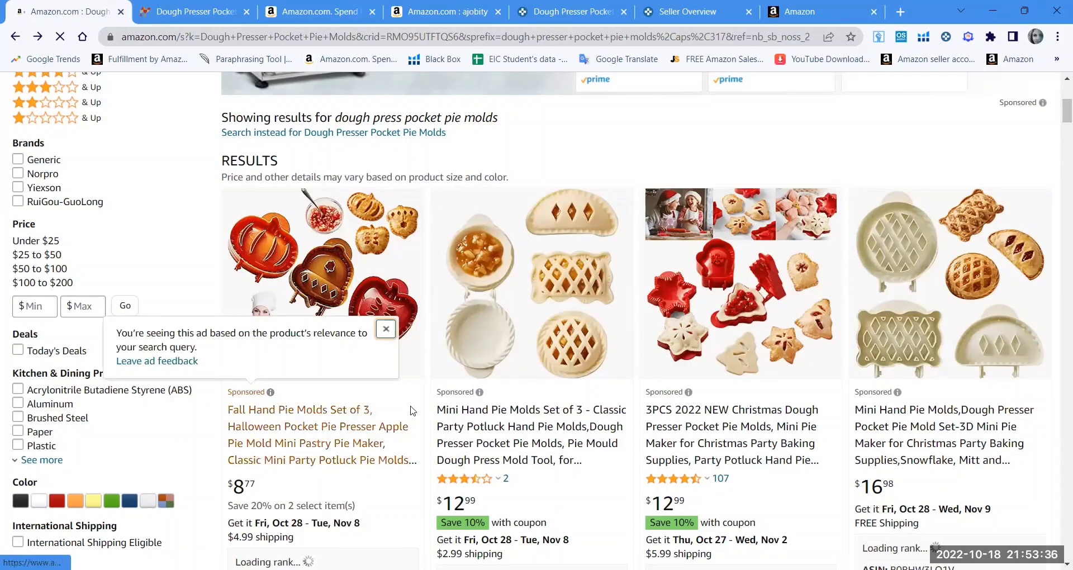
{"action": "key", "text": "Escape"}
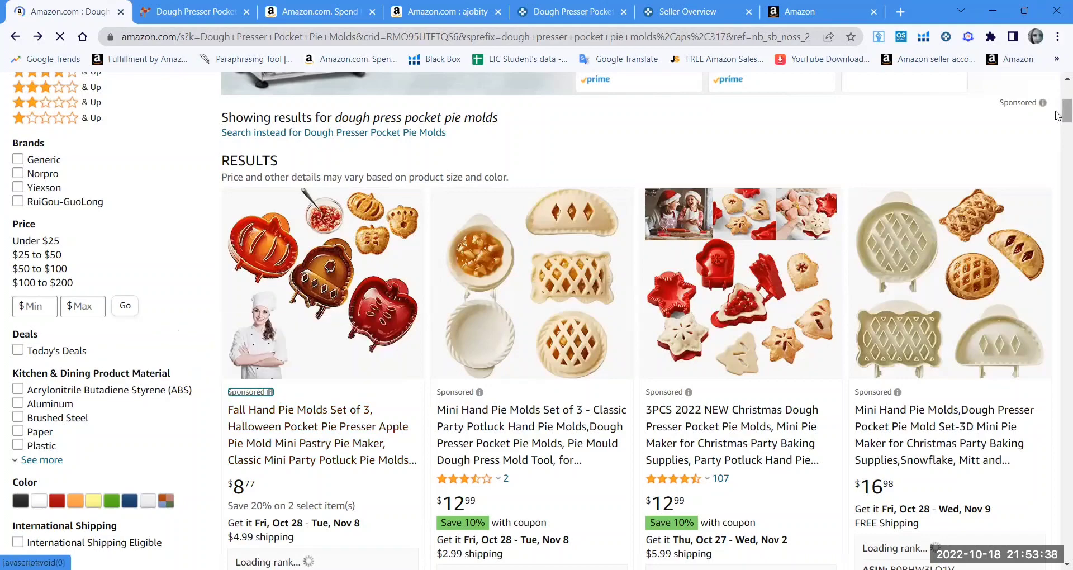
{"action": "scroll", "coordinate": [1055, 111], "scroll_direction": "down", "scroll_amount": 3}
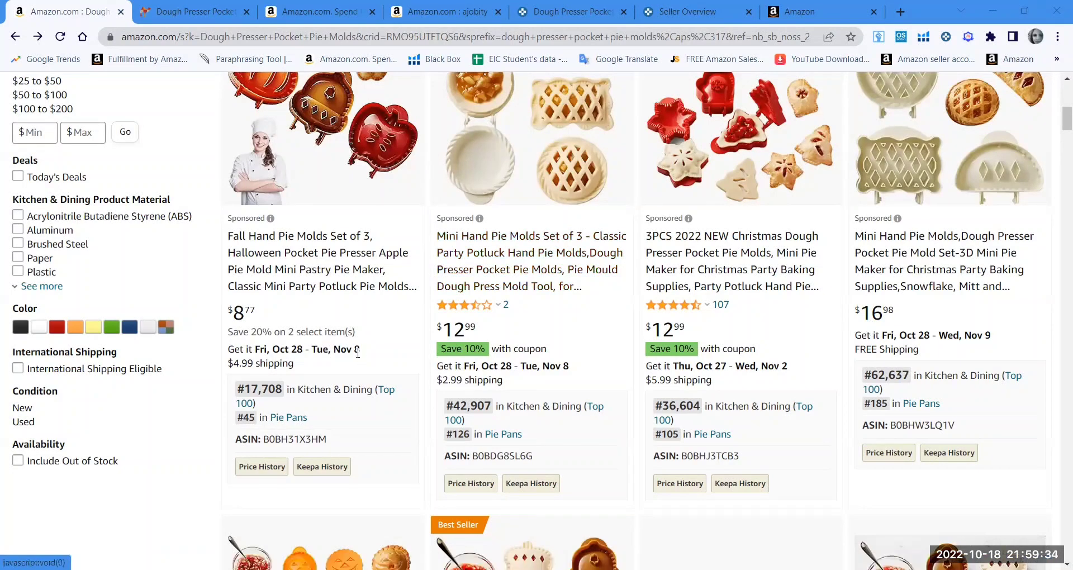
Open the Fall Hand Pie Molds Set of 3 listing and review its price, brand, stock, seller and product details.
{"action": "left_click", "coordinate": [305, 244]}
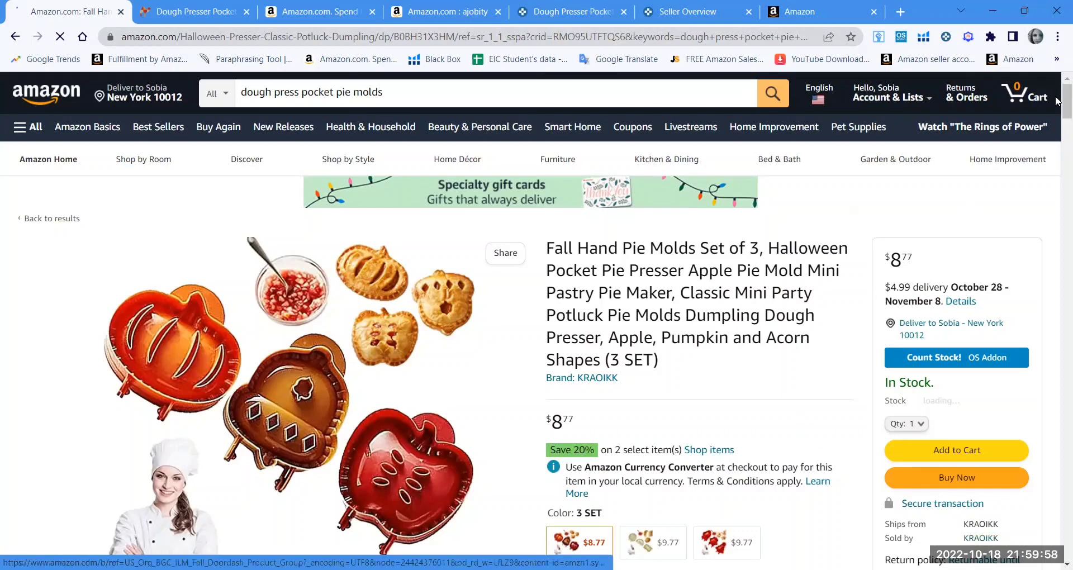
{"action": "scroll", "coordinate": [1056, 108], "scroll_direction": "down", "scroll_amount": 2}
{"action": "scroll", "coordinate": [1056, 109], "scroll_direction": "down", "scroll_amount": 2}
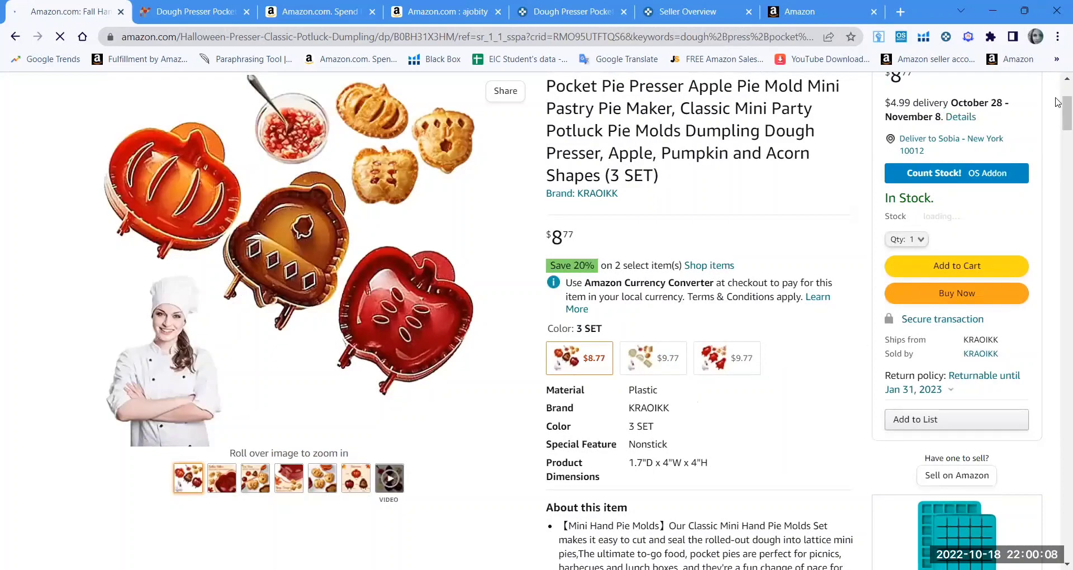
Check the pie mold listing's Keepa product details and Buy Box statistics, including seller win share, stock and FBA status.
{"action": "left_click_drag", "start_coordinate": [1065, 105], "coordinate": [1055, 174]}
{"action": "left_click", "coordinate": [182, 119]}
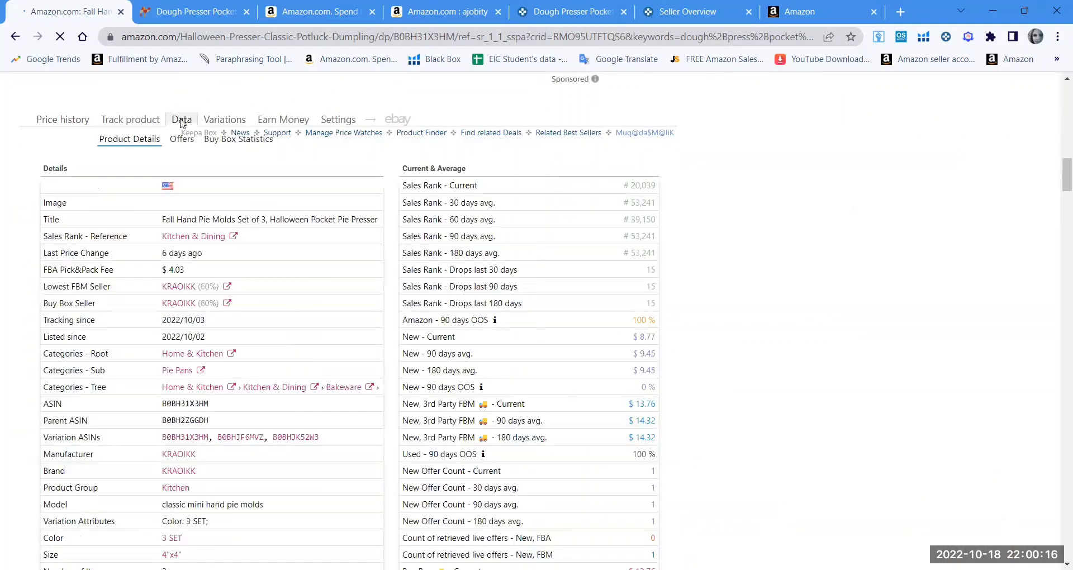
{"action": "left_click", "coordinate": [242, 144]}
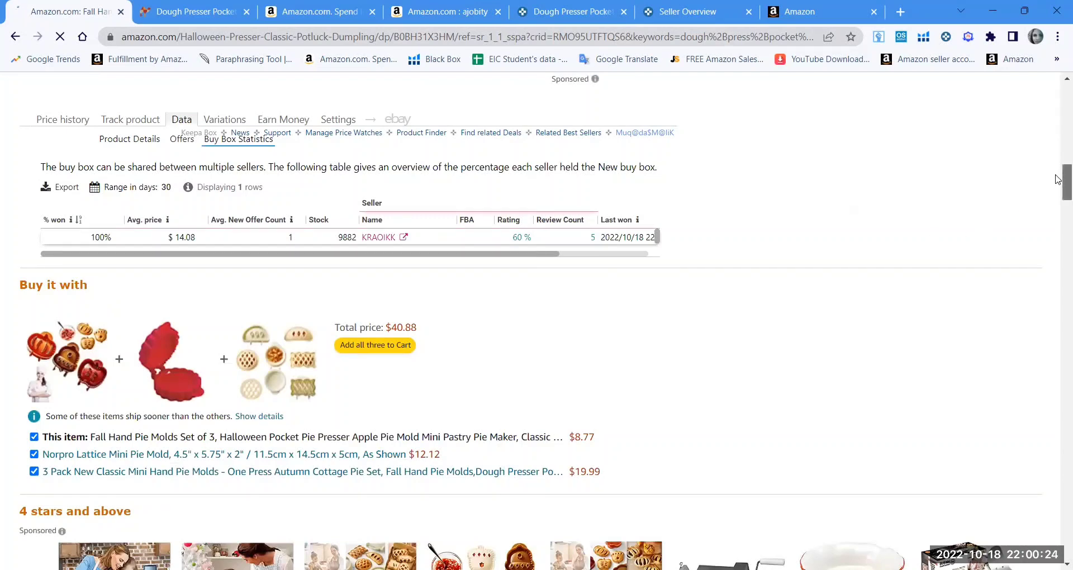
{"action": "left_click_drag", "start_coordinate": [1057, 185], "coordinate": [1058, 123]}
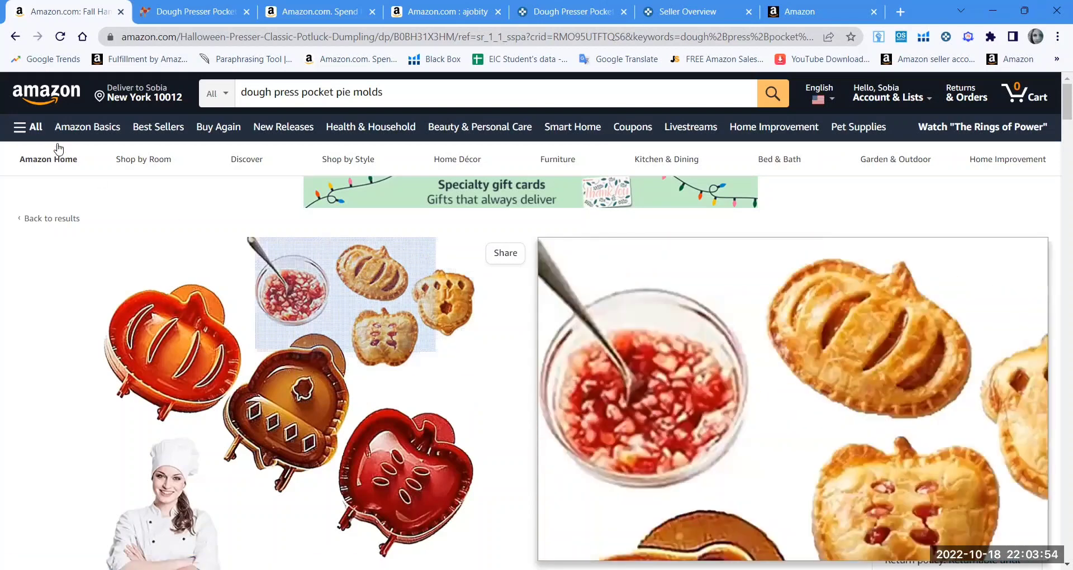
Return to the pocket pie molds search results and go over them up to the start of the page.
{"action": "left_click", "coordinate": [16, 37]}
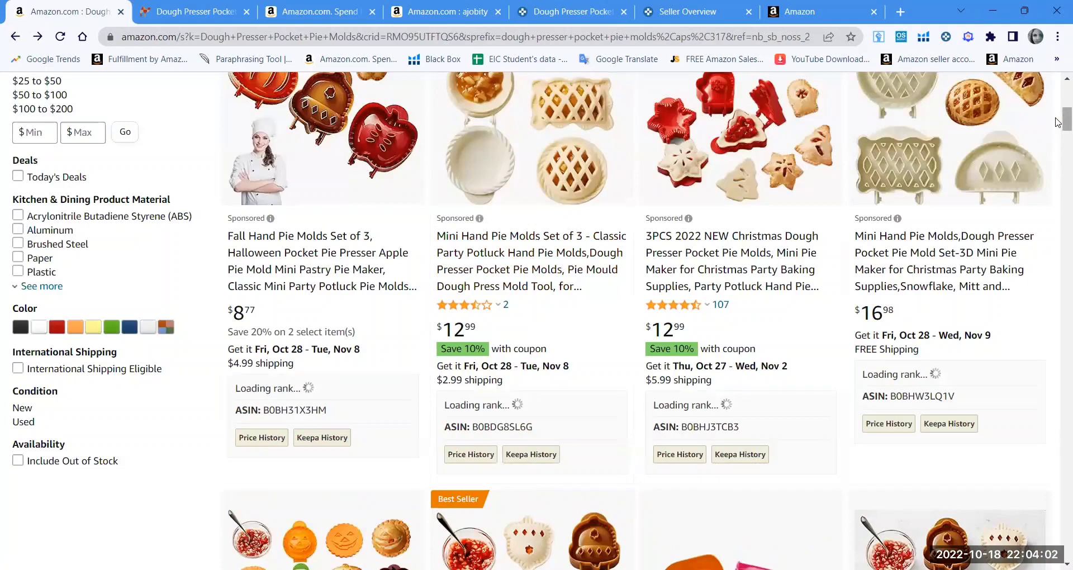
{"action": "scroll", "coordinate": [1056, 122], "scroll_direction": "up", "scroll_amount": 4}
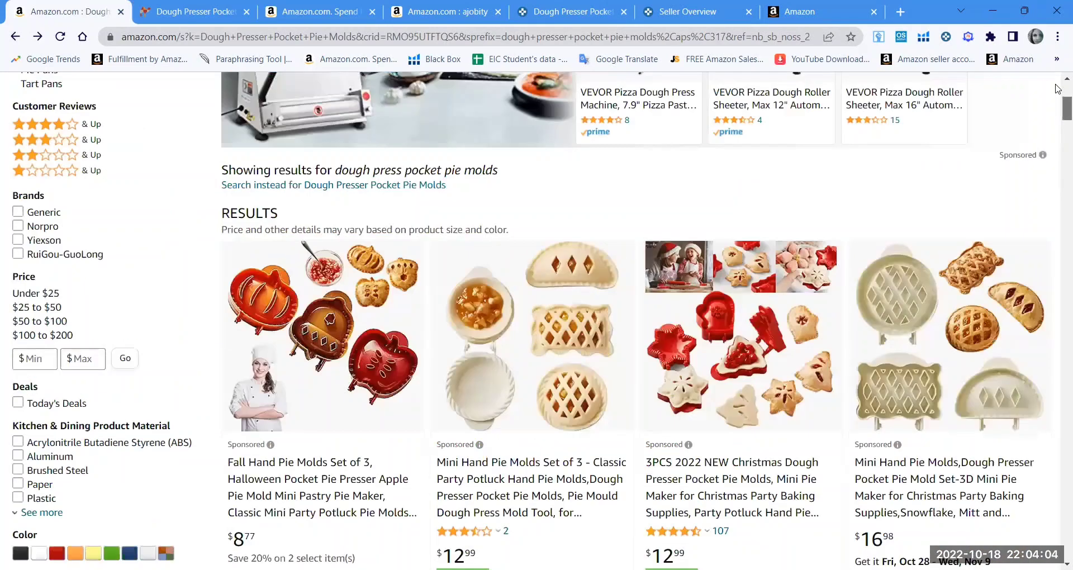
{"action": "scroll", "coordinate": [1057, 88], "scroll_direction": "up", "scroll_amount": 5}
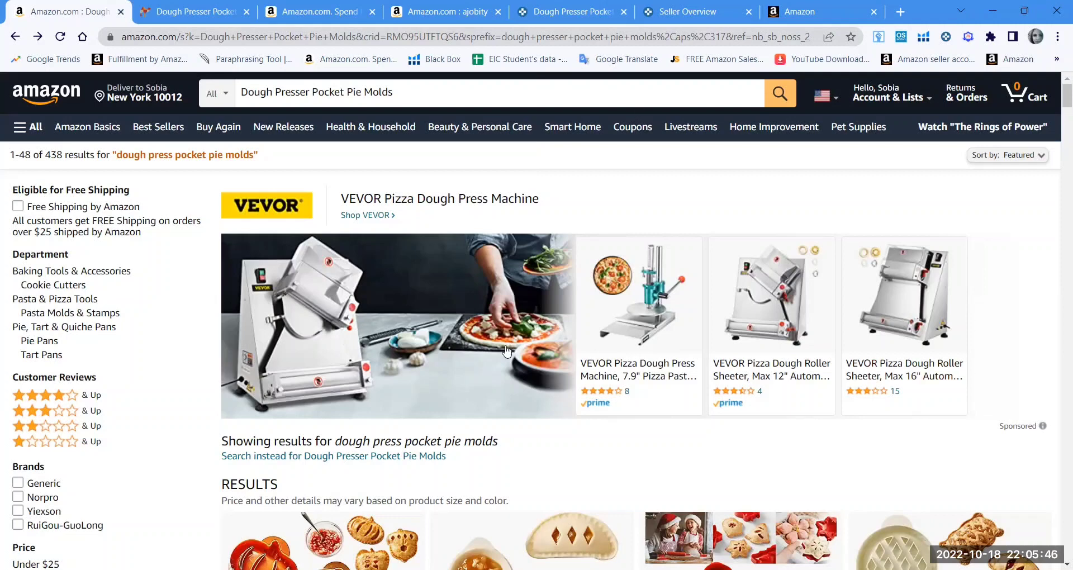
Reopen the Fall Hand Pie Molds listing and search its main product image with Google Lens.
{"action": "left_click", "coordinate": [347, 537]}
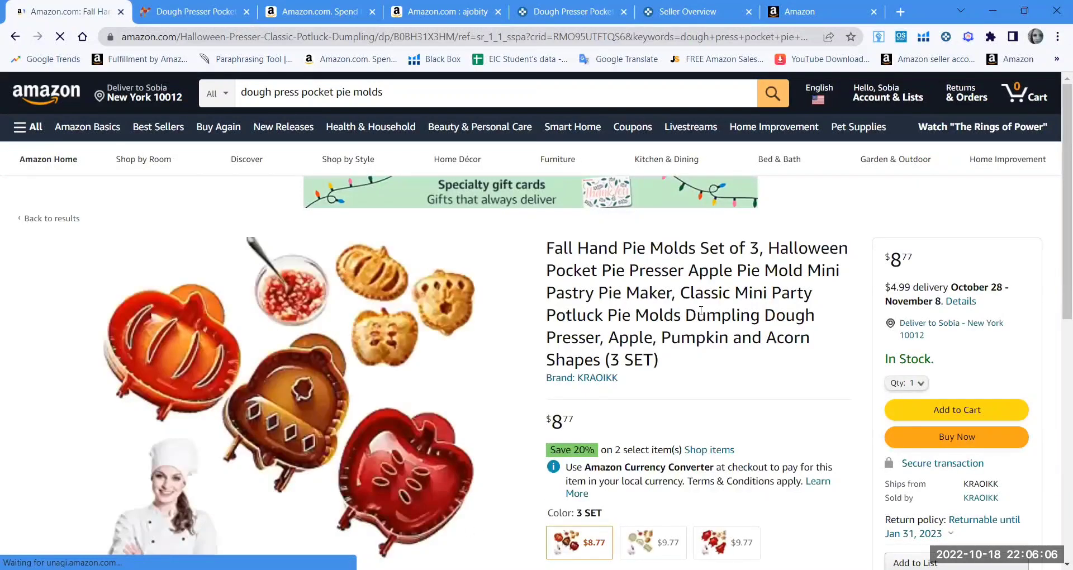
{"action": "scroll", "coordinate": [1055, 165], "scroll_direction": "down", "scroll_amount": 1}
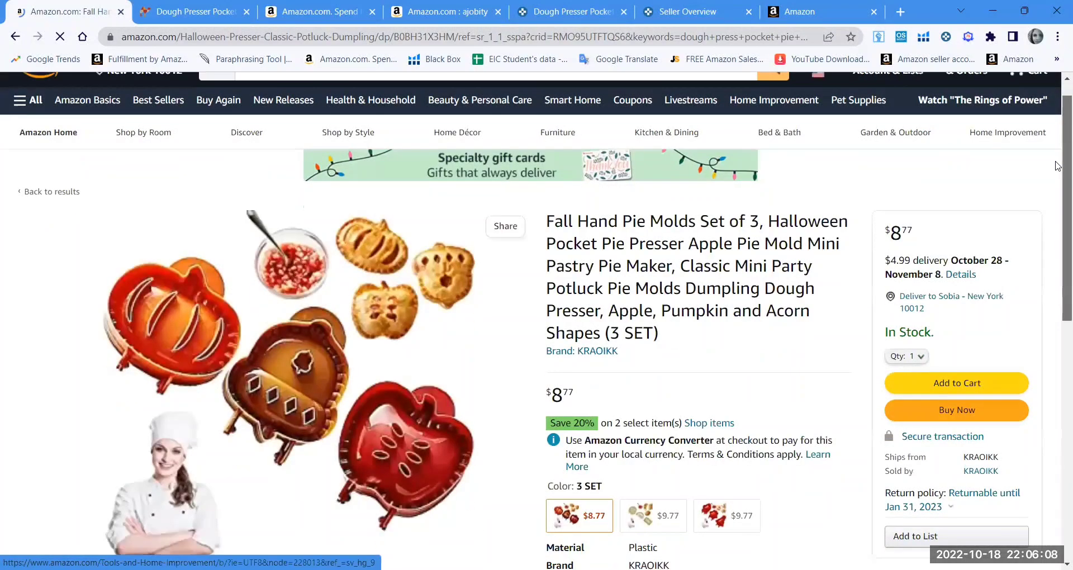
{"action": "mouse_move", "coordinate": [331, 286]}
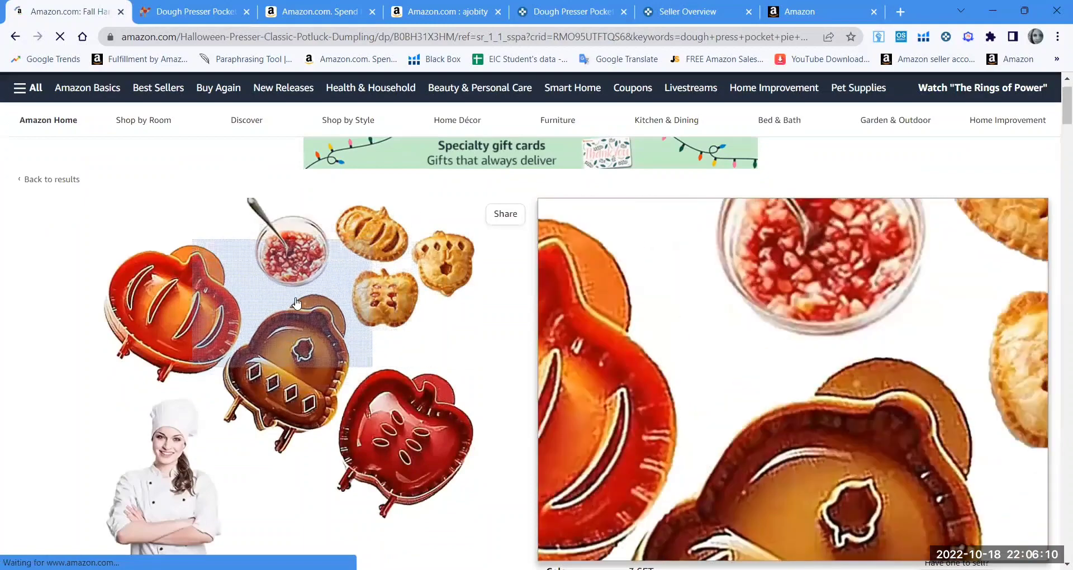
{"action": "right_click", "coordinate": [298, 284]}
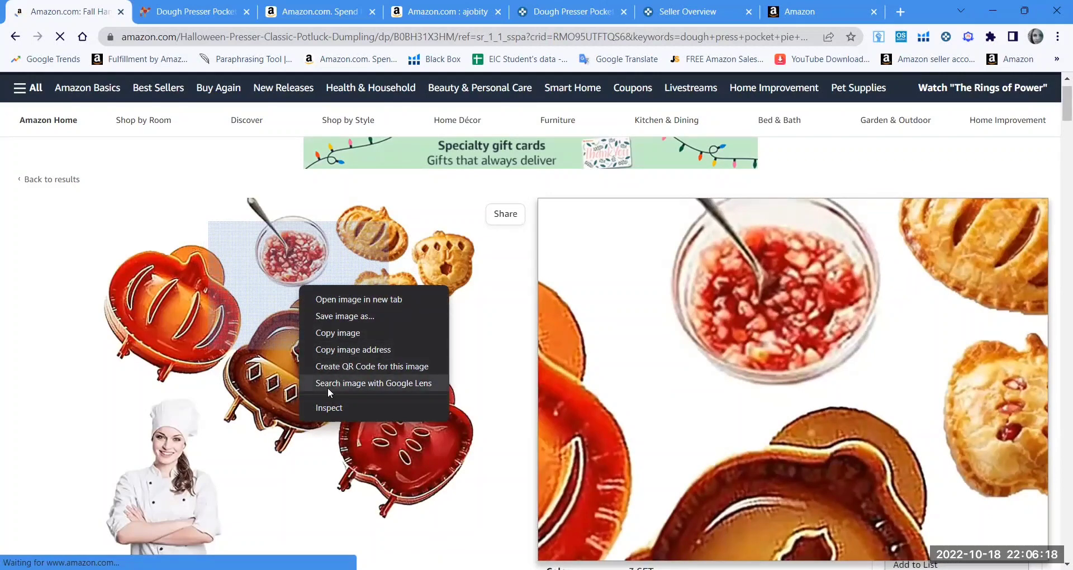
{"action": "left_click", "coordinate": [364, 384]}
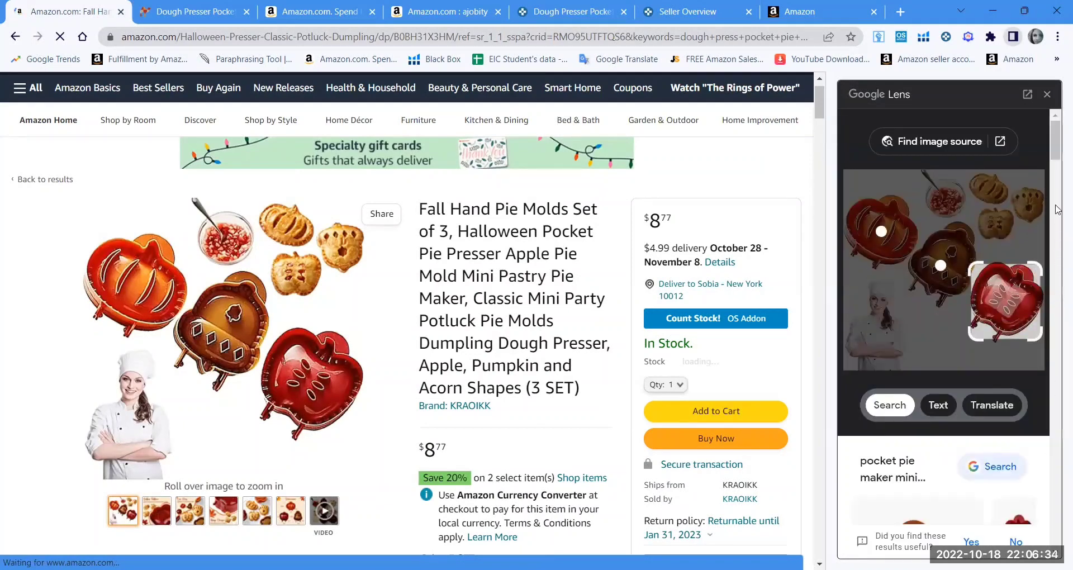
Browse the Google Lens matches for the pie mold image and open the amazon.in DMS Retail result.
{"action": "left_click_drag", "start_coordinate": [1056, 134], "coordinate": [1057, 193]}
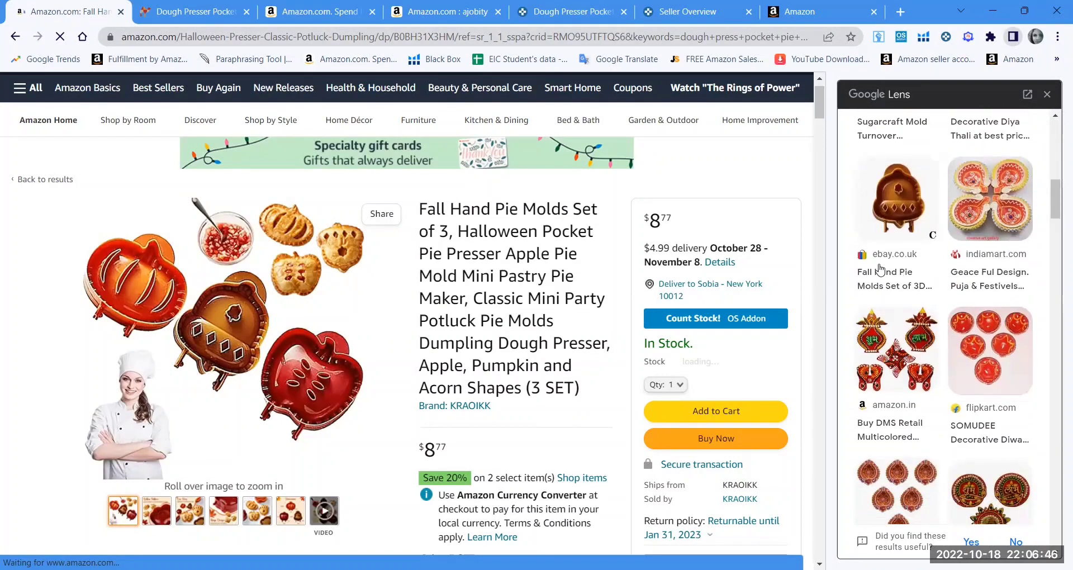
{"action": "left_click", "coordinate": [889, 411]}
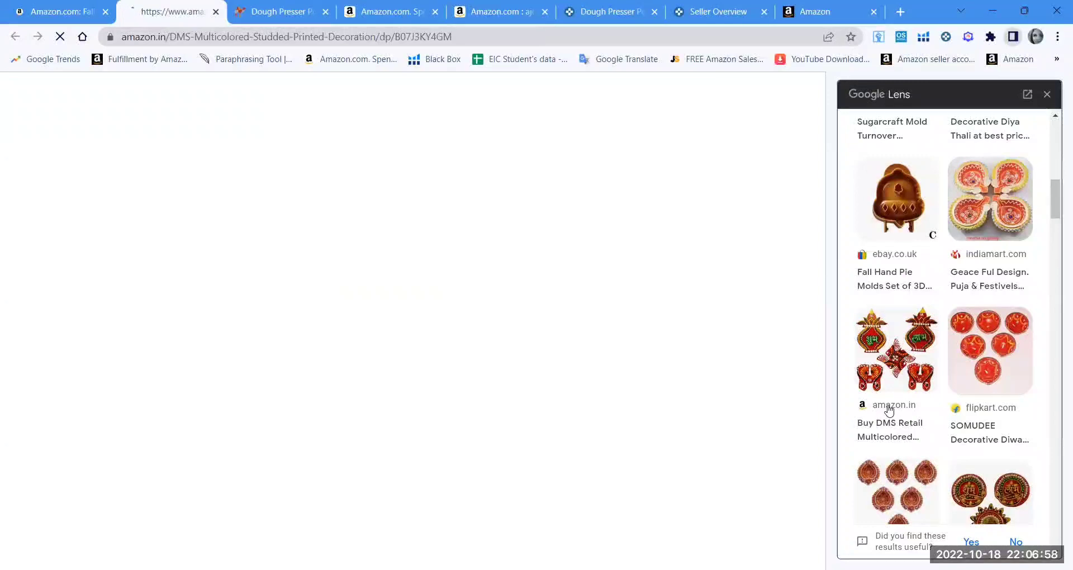
{"action": "scroll", "coordinate": [1056, 217], "scroll_direction": "down", "scroll_amount": 3}
{"action": "left_click_drag", "start_coordinate": [1055, 213], "coordinate": [1054, 289]}
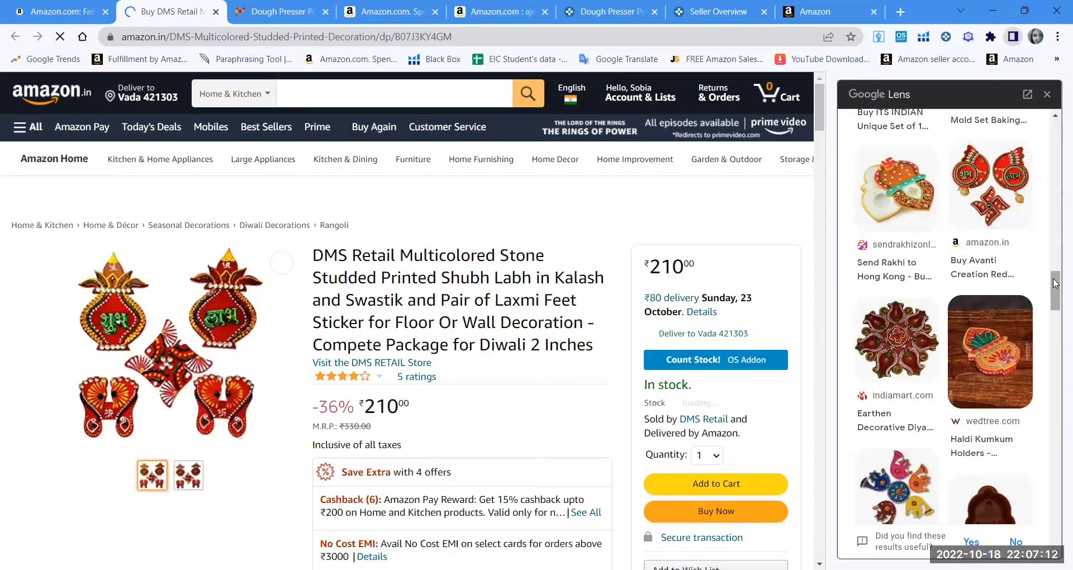
Skim the DMS Retail amazon.in product page for its price, seller, offers and product description.
{"action": "left_click_drag", "start_coordinate": [1054, 283], "coordinate": [1056, 299]}
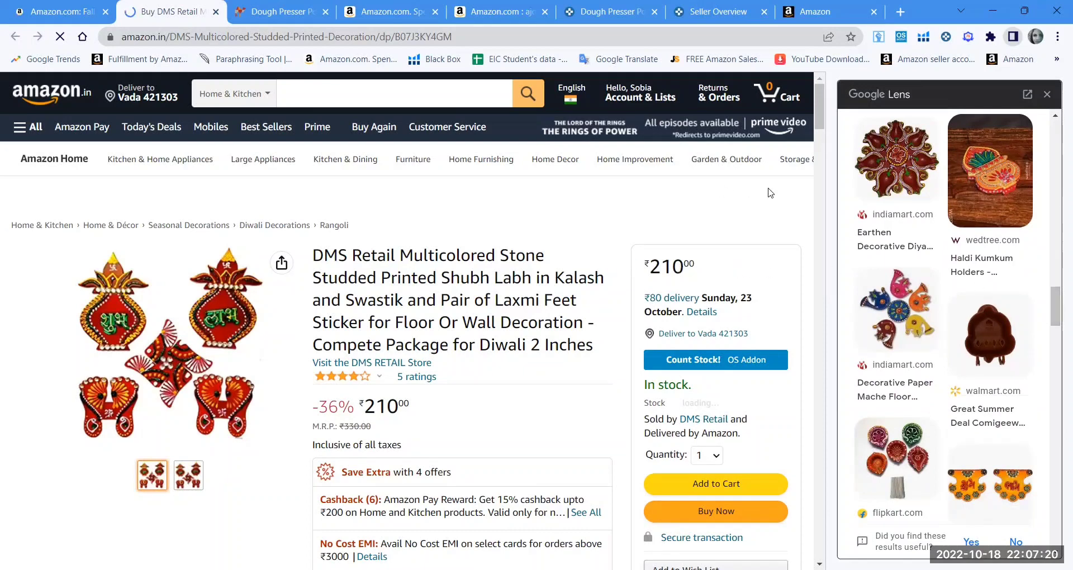
{"action": "left_click_drag", "start_coordinate": [821, 128], "coordinate": [825, 153]}
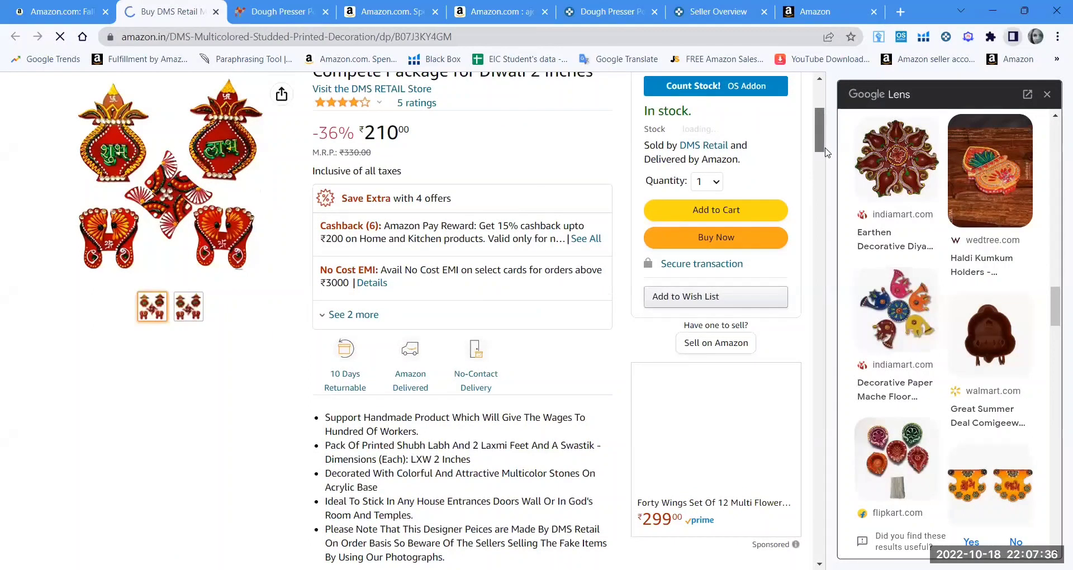
{"action": "left_click_drag", "start_coordinate": [825, 147], "coordinate": [817, 100]}
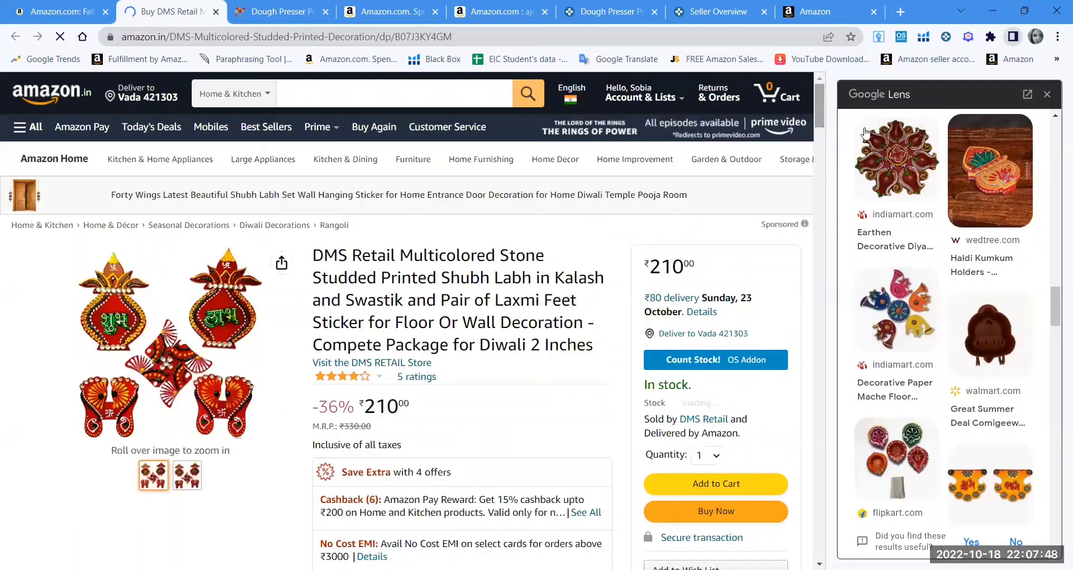
Go through the Google Lens visual matches to the end and open the aliexpress.com Mini Pocket Pie Molds result.
{"action": "left_click_drag", "start_coordinate": [1054, 296], "coordinate": [1057, 177]}
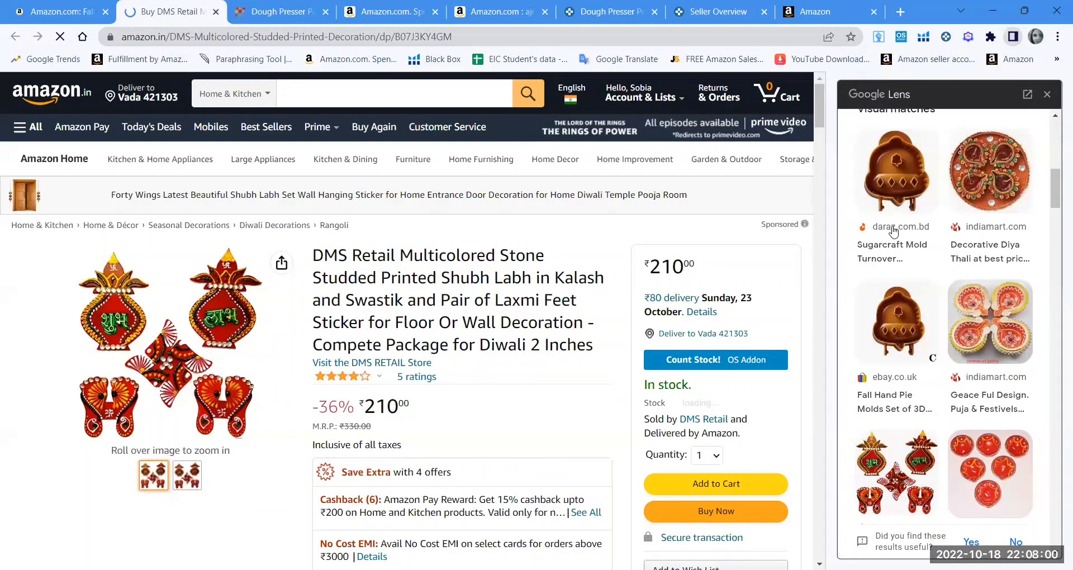
{"action": "left_click_drag", "start_coordinate": [1054, 204], "coordinate": [1056, 379]}
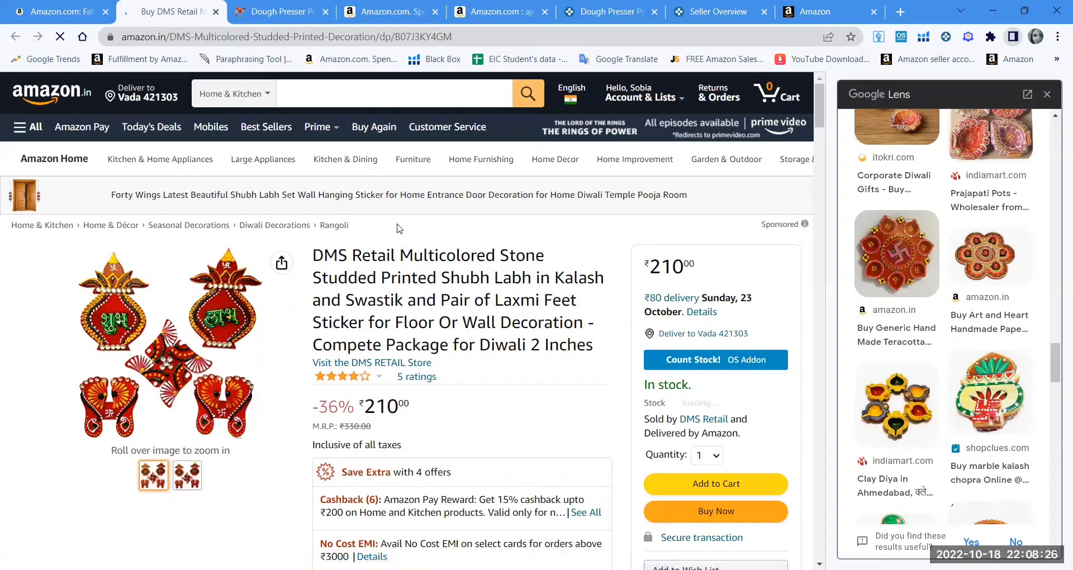
{"action": "left_click_drag", "start_coordinate": [1056, 381], "coordinate": [1056, 406]}
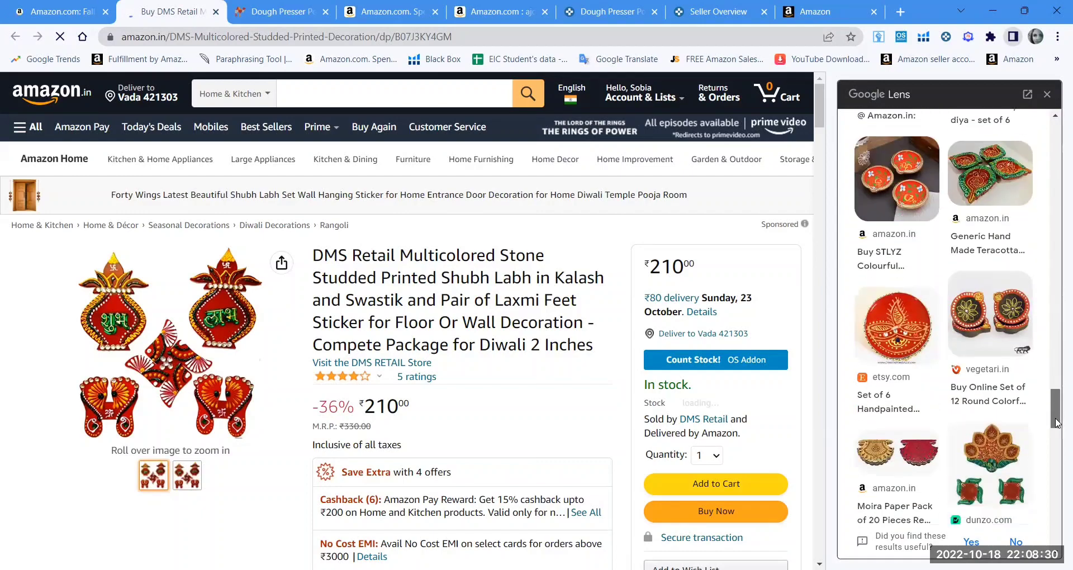
{"action": "left_click_drag", "start_coordinate": [1056, 459], "coordinate": [1056, 527]}
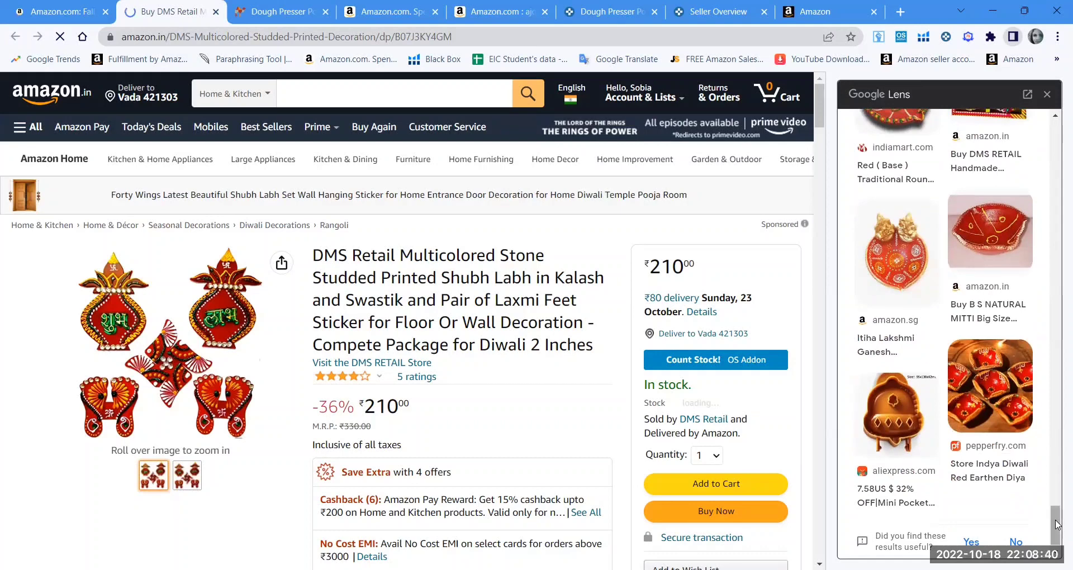
{"action": "mouse_move", "coordinate": [1057, 526]}
{"action": "left_mouse_down"}
{"action": "mouse_move", "coordinate": [1057, 539]}
{"action": "mouse_move", "coordinate": [1055, 523]}
{"action": "left_mouse_up"}
{"action": "scroll", "coordinate": [1056, 523], "scroll_direction": "down", "scroll_amount": 3}
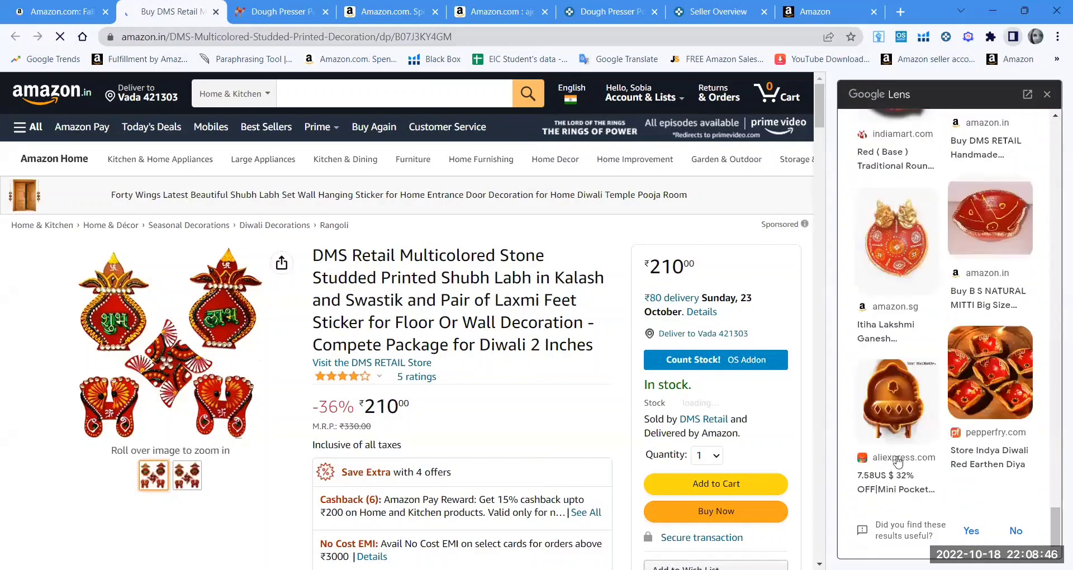
{"action": "left_click", "coordinate": [899, 478]}
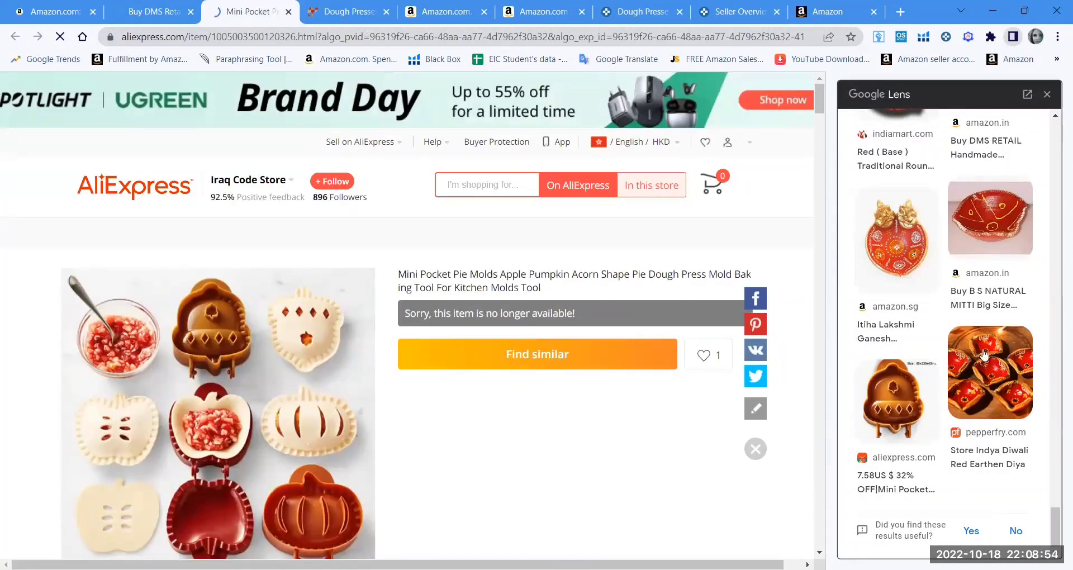
Dismiss the AliExpress notification prompt and check the jumia.co.ke acorn mold match from Google Lens for price and delivery, closing its newsletter pop-up.
{"action": "left_click_drag", "start_coordinate": [1054, 524], "coordinate": [1056, 330]}
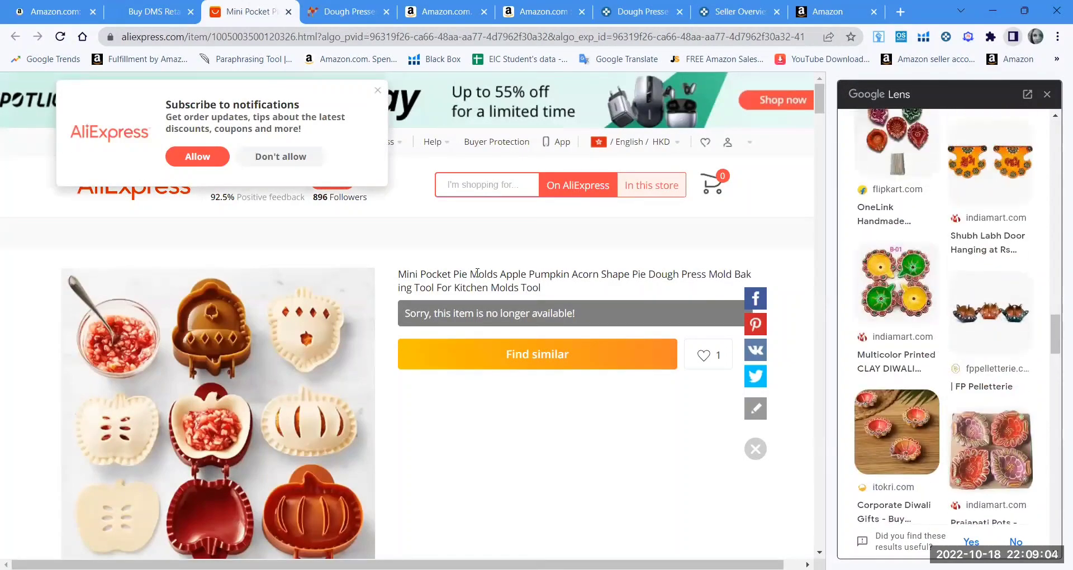
{"action": "left_click", "coordinate": [377, 90]}
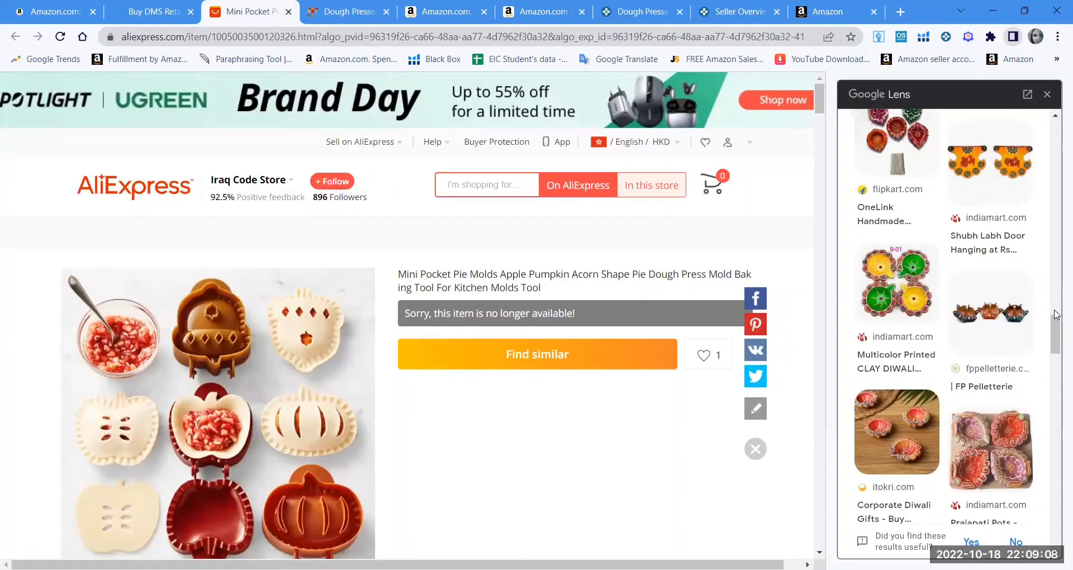
{"action": "left_click_drag", "start_coordinate": [1056, 320], "coordinate": [1056, 212]}
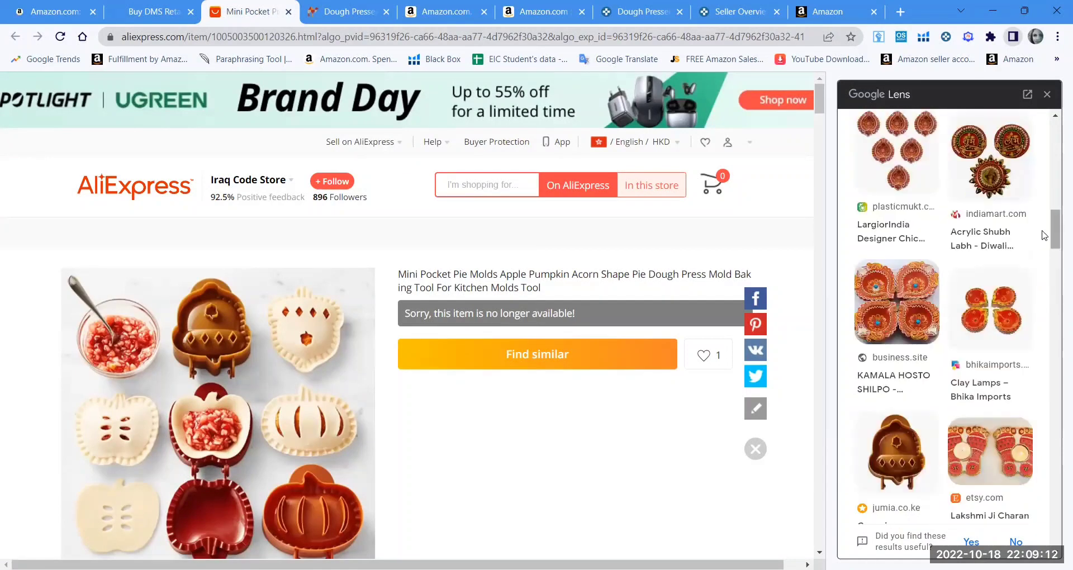
{"action": "left_click", "coordinate": [901, 464]}
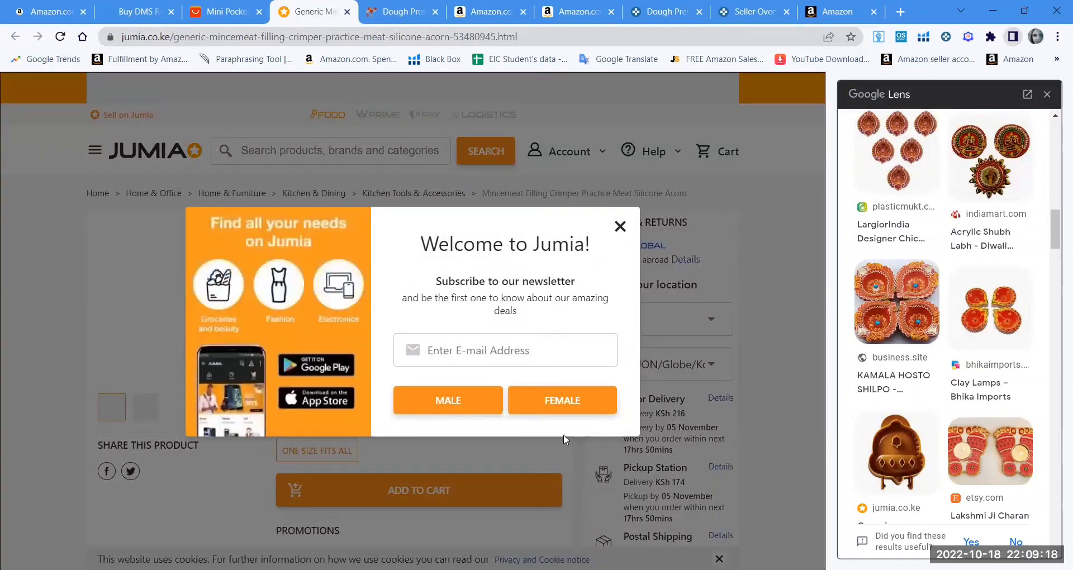
{"action": "left_click", "coordinate": [621, 224]}
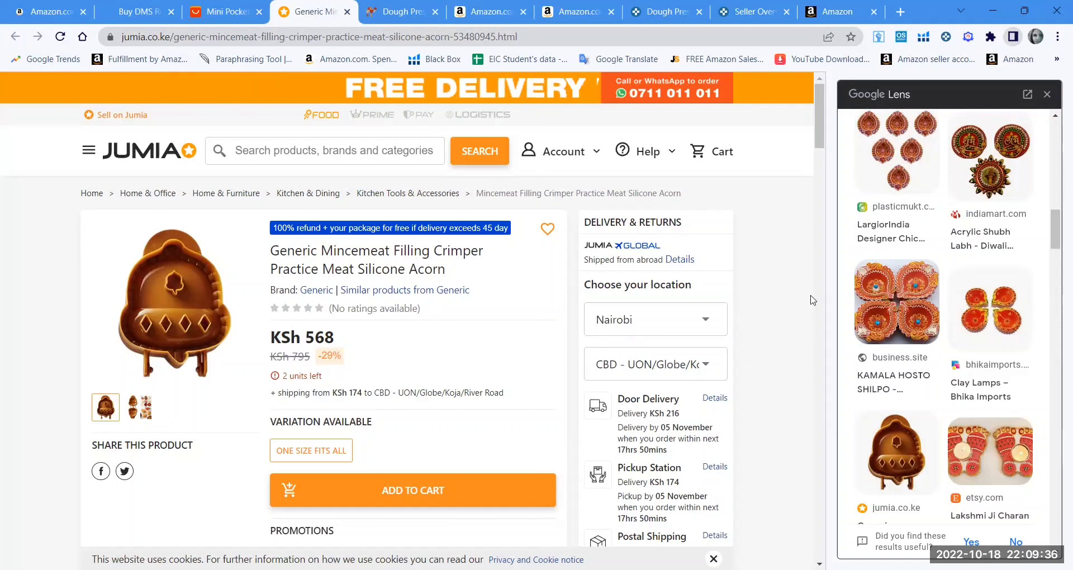
{"action": "mouse_move", "coordinate": [821, 140]}
{"action": "left_mouse_down"}
{"action": "mouse_move", "coordinate": [837, 229]}
{"action": "mouse_move", "coordinate": [832, 329]}
{"action": "mouse_move", "coordinate": [829, 141]}
{"action": "left_mouse_up"}
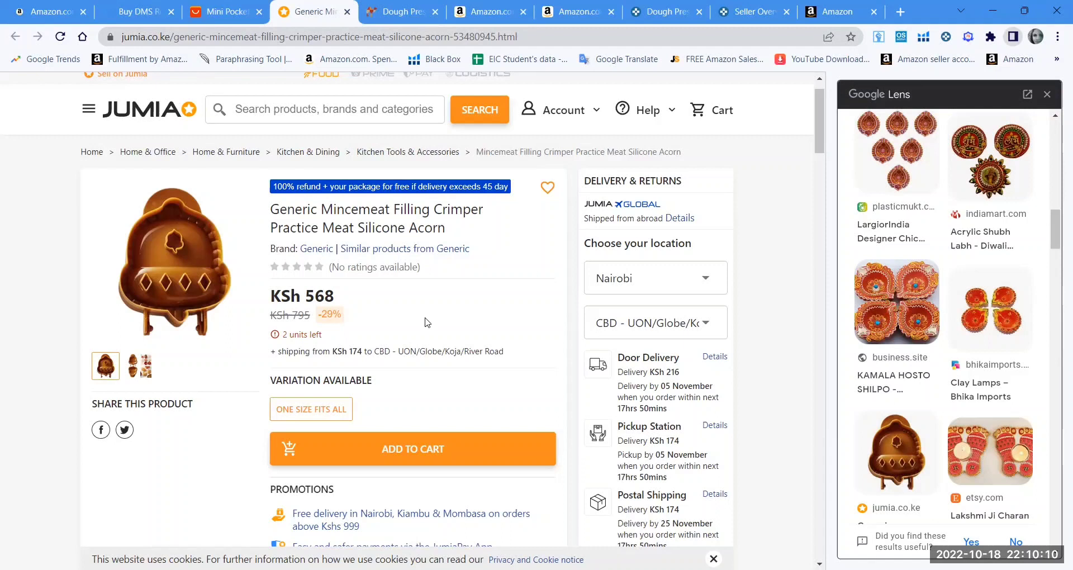
Open the Generic brand page on Jumia and look over its product listings.
{"action": "left_click", "coordinate": [315, 251]}
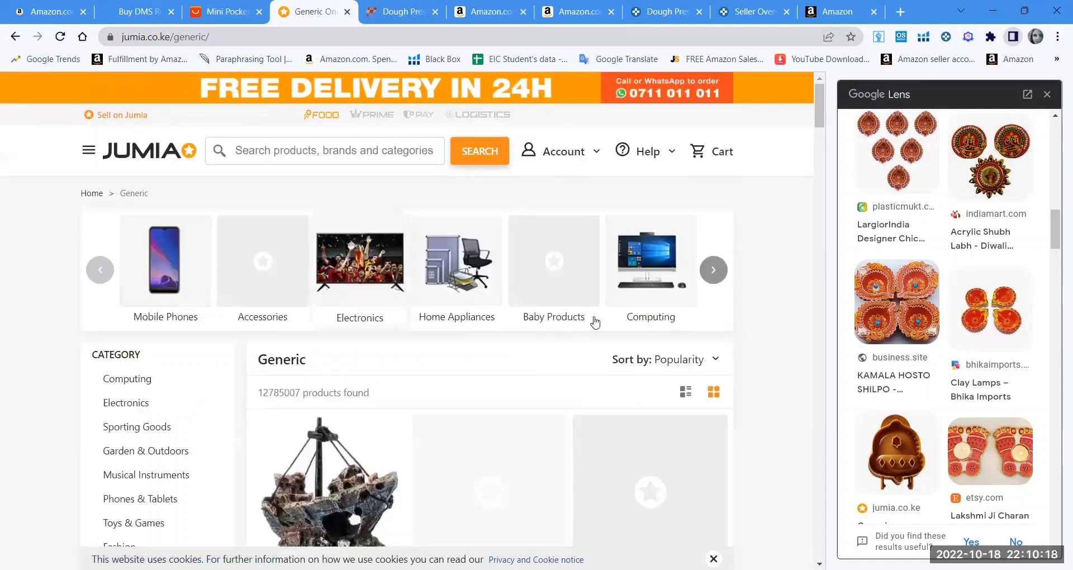
{"action": "scroll", "coordinate": [821, 139], "scroll_direction": "down", "scroll_amount": 3}
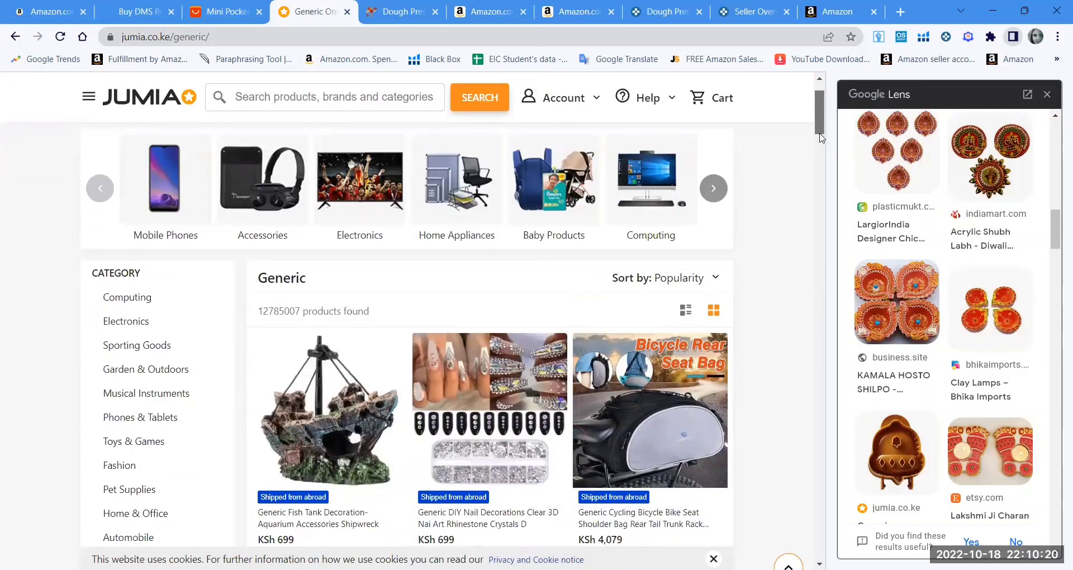
{"action": "scroll", "coordinate": [822, 142], "scroll_direction": "down", "scroll_amount": 1}
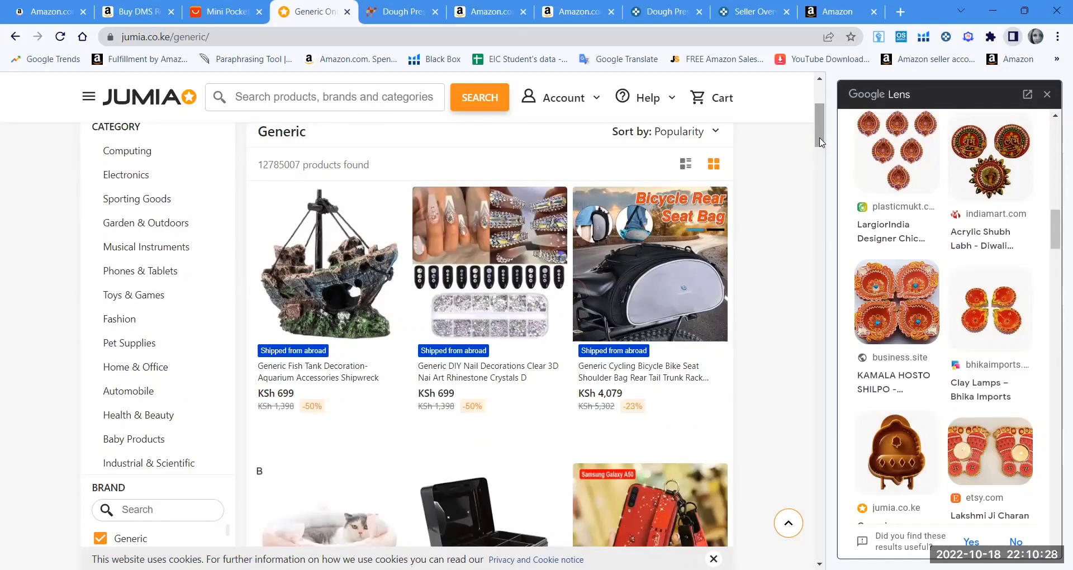
{"action": "left_click_drag", "start_coordinate": [821, 143], "coordinate": [824, 105]}
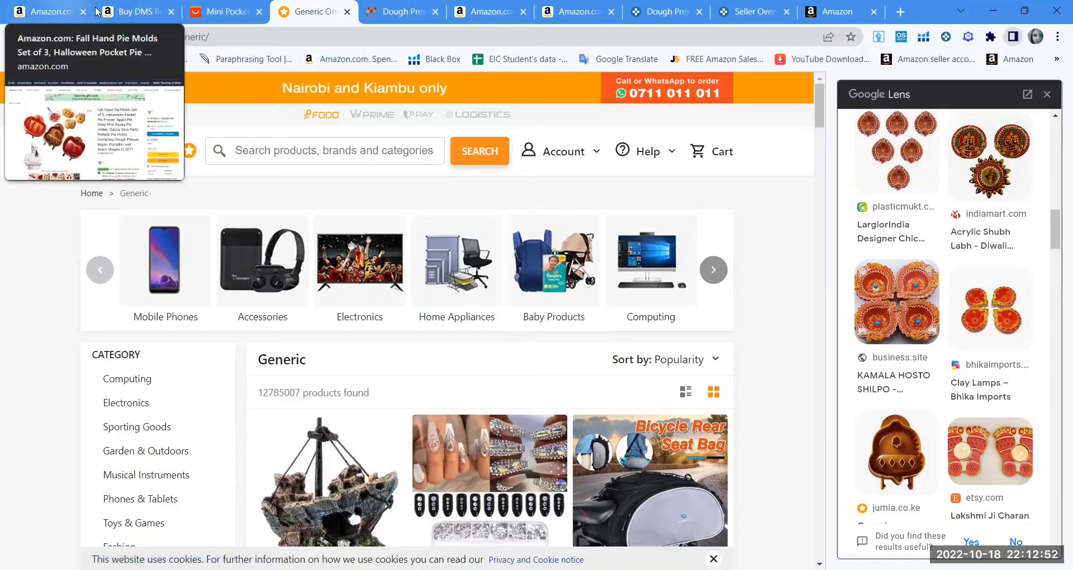
Return to the Amazon Fall Hand Pie Molds listing and copy its ASIN, B0BH31X3HM, from the page address.
{"action": "left_click", "coordinate": [74, 12]}
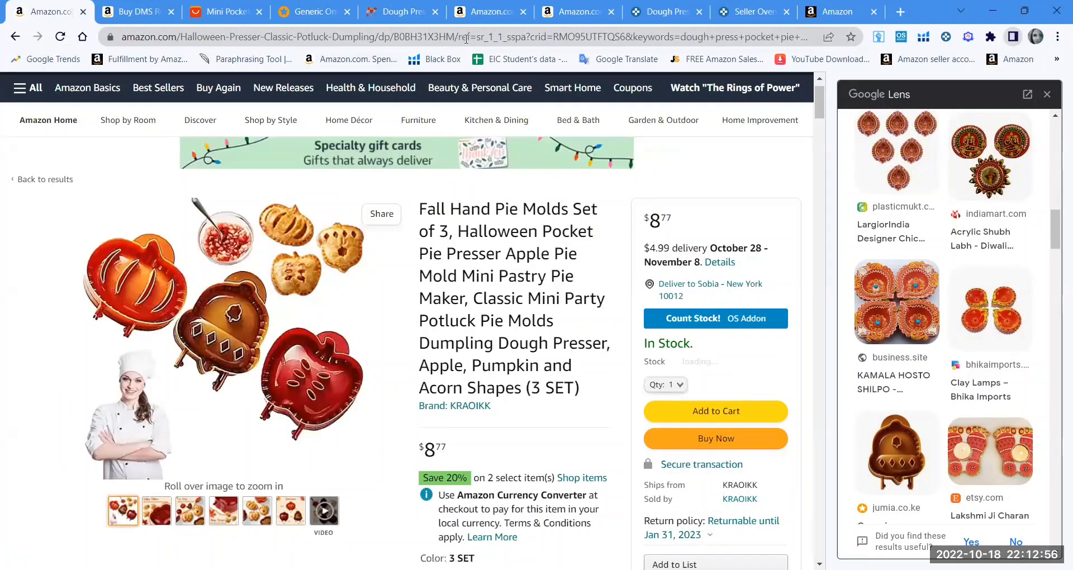
{"action": "left_click_drag", "start_coordinate": [453, 36], "coordinate": [396, 42]}
{"action": "key", "text": "ctrl+c"}
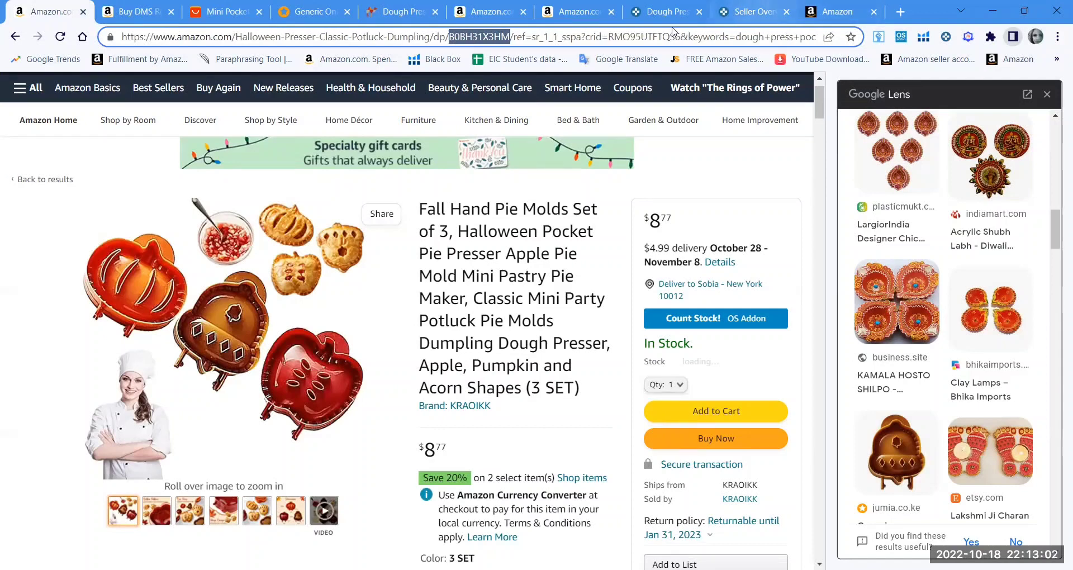
Switch to Amazon Seller Central and search its product catalog for ASIN B0BH31X3HM.
{"action": "left_click", "coordinate": [751, 11]}
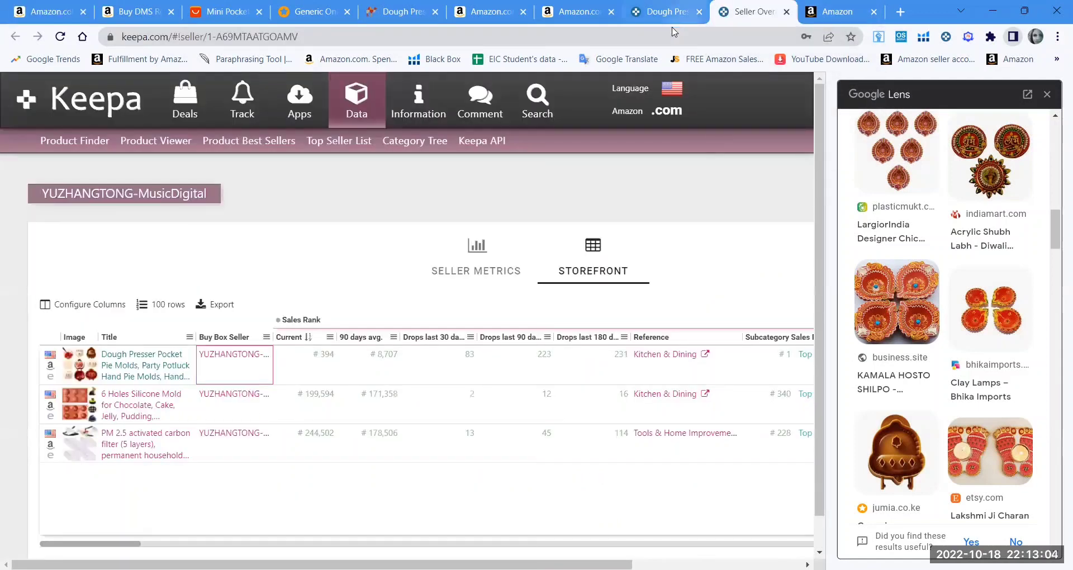
{"action": "left_click", "coordinate": [667, 12]}
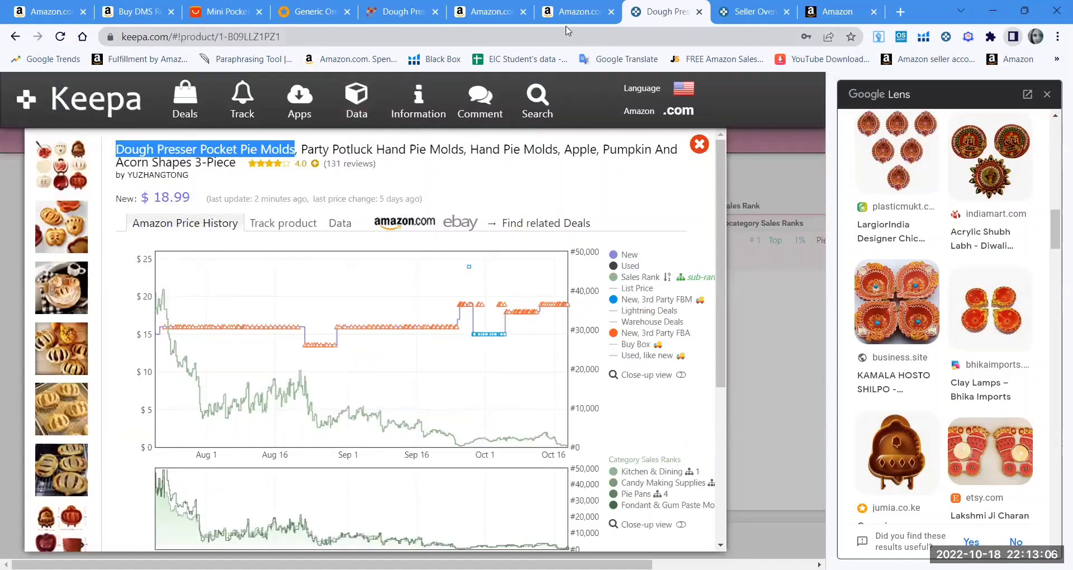
{"action": "left_click", "coordinate": [566, 16]}
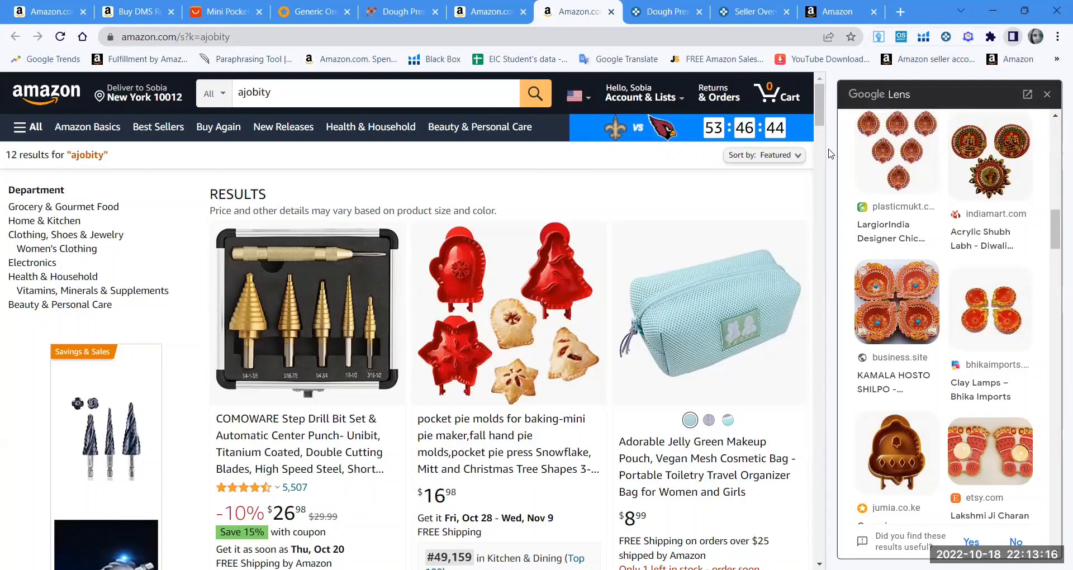
{"action": "key", "text": "ctrl+9"}
{"action": "left_click", "coordinate": [234, 376]}
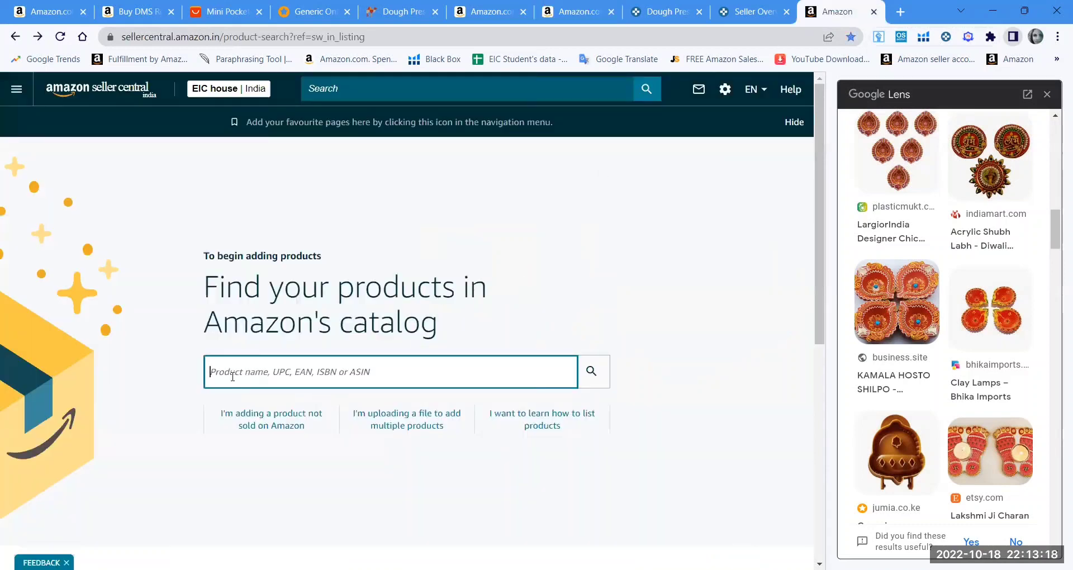
{"action": "key", "text": "ctrl+v"}
{"action": "key", "text": "Return"}
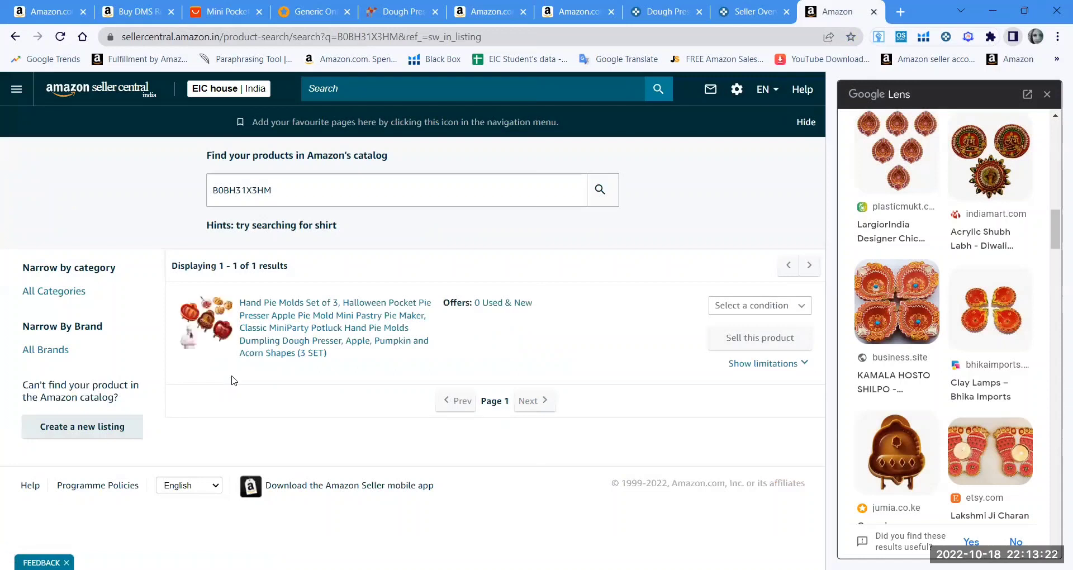
Set the condition of the Hand Pie Molds result to New and start selling this product.
{"action": "left_click", "coordinate": [803, 307]}
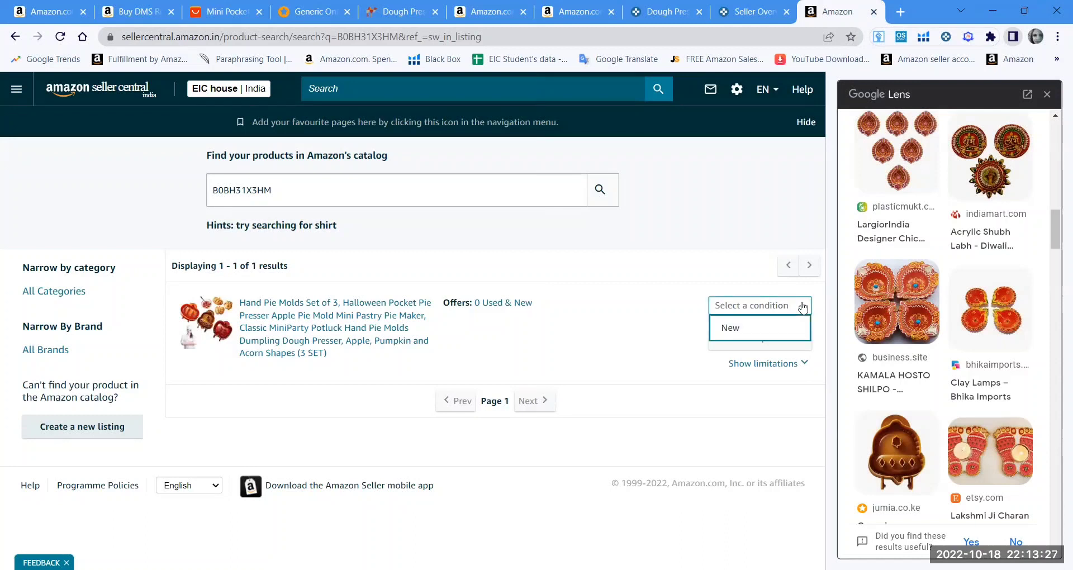
{"action": "left_click", "coordinate": [733, 326]}
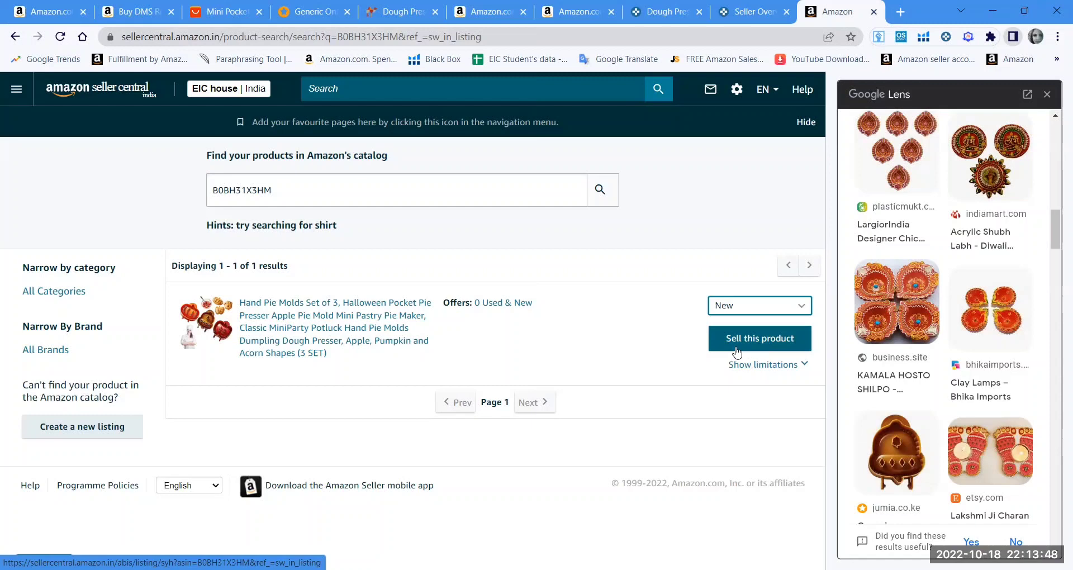
{"action": "left_click", "coordinate": [753, 341]}
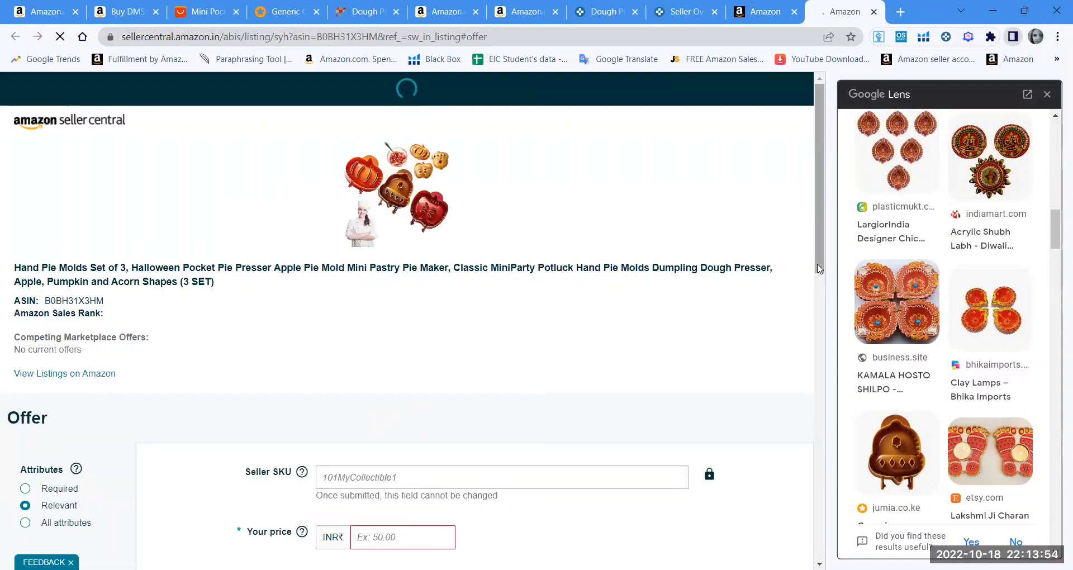
Review the offer form's required fields and fulfillment options, keeping the Merchant Fulfilled channel selected.
{"action": "left_click_drag", "start_coordinate": [818, 276], "coordinate": [822, 338]}
{"action": "scroll", "coordinate": [705, 395], "scroll_direction": "down", "scroll_amount": 4}
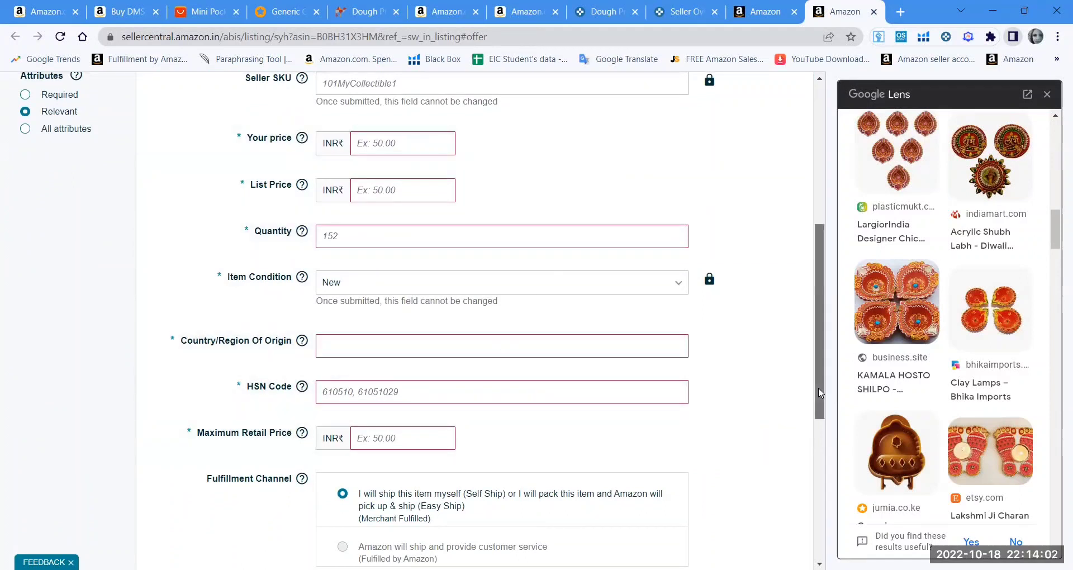
{"action": "scroll", "coordinate": [820, 393], "scroll_direction": "down", "scroll_amount": 3}
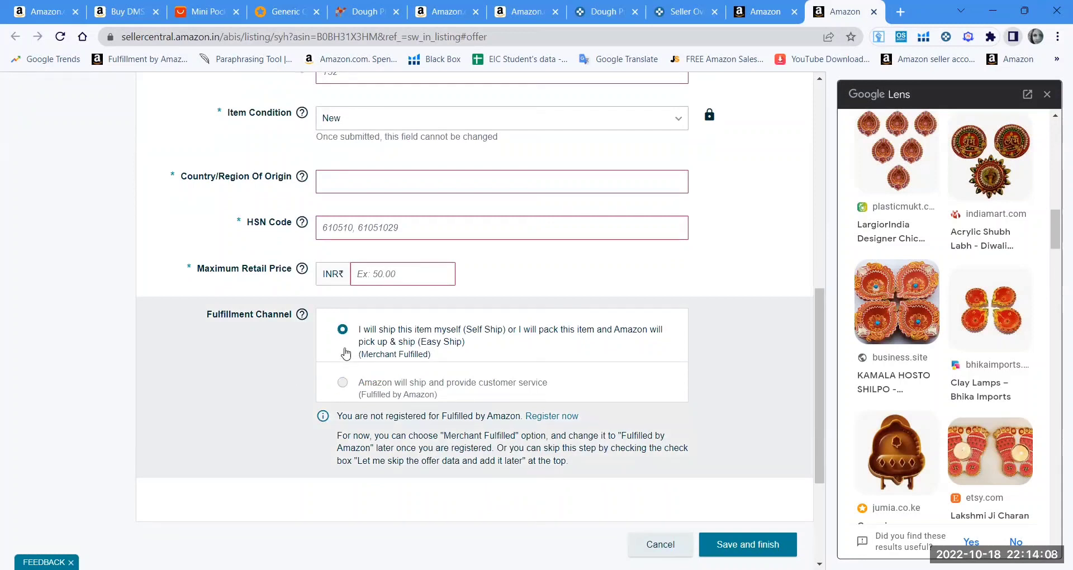
{"action": "left_click", "coordinate": [342, 330]}
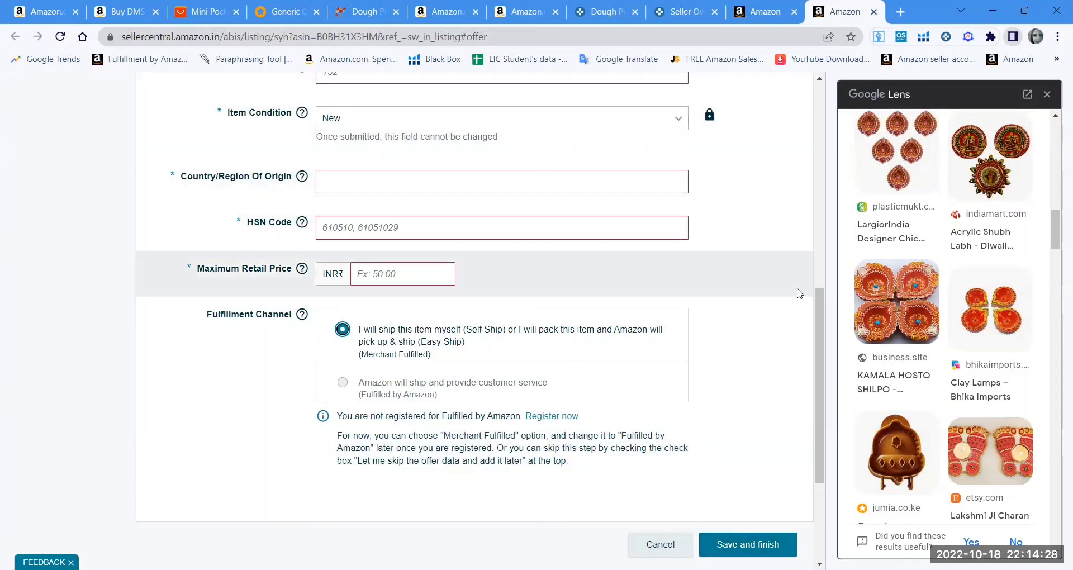
{"action": "left_click_drag", "start_coordinate": [819, 304], "coordinate": [827, 336]}
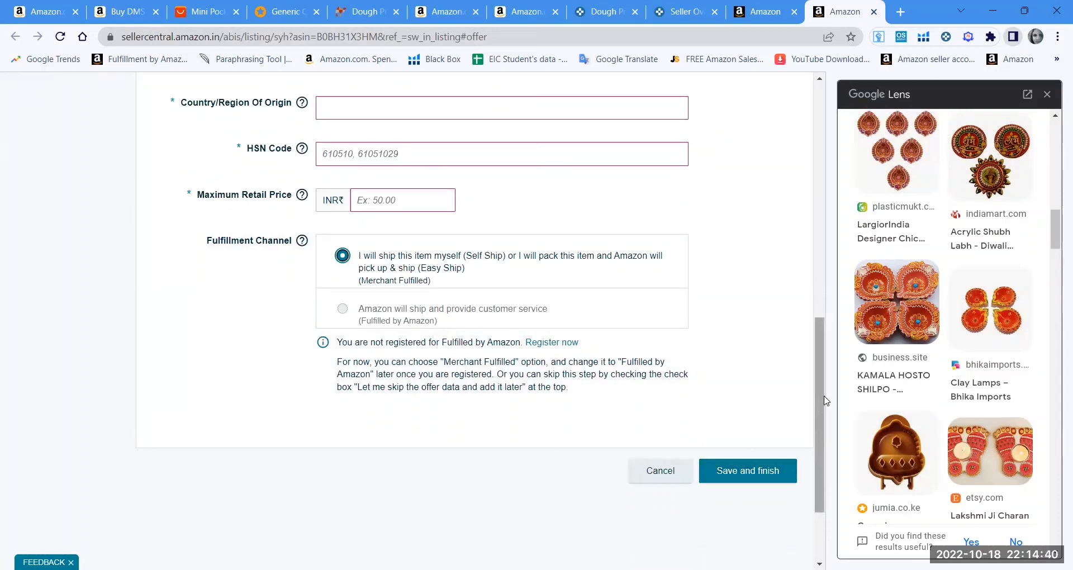
{"action": "left_click_drag", "start_coordinate": [819, 400], "coordinate": [819, 109]}
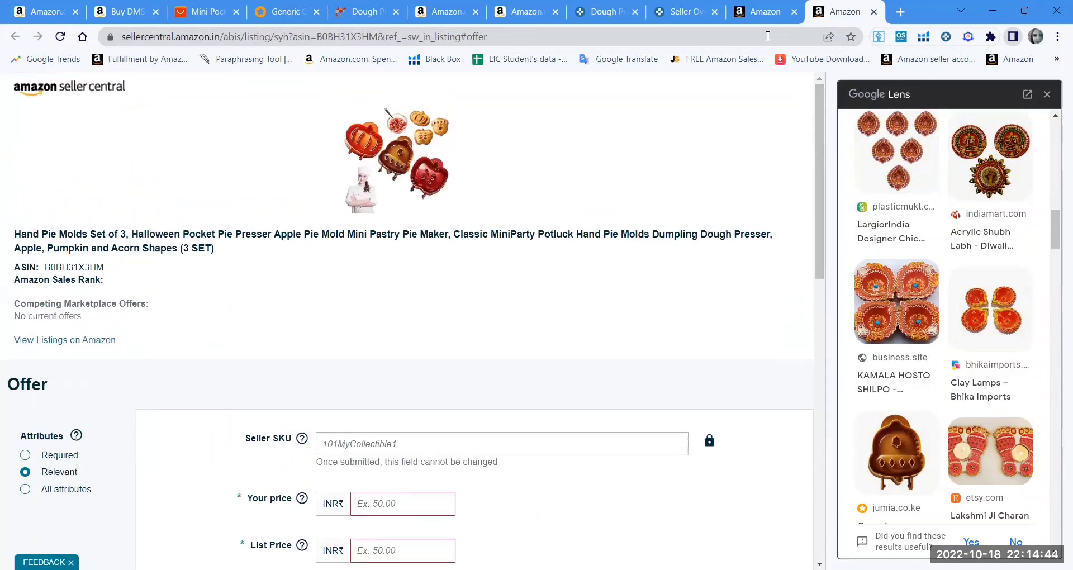